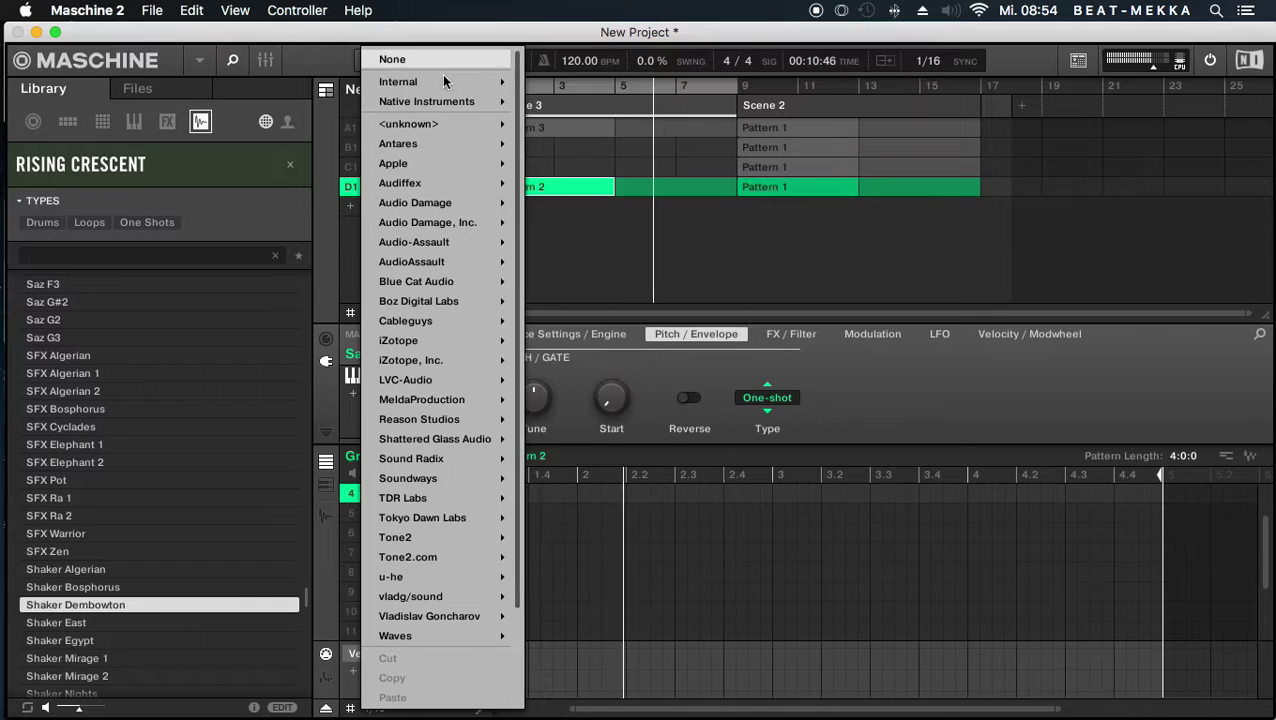
# - Add the internal EQ effect to the Santuri E4 sound
pyautogui.moveTo(445, 82)
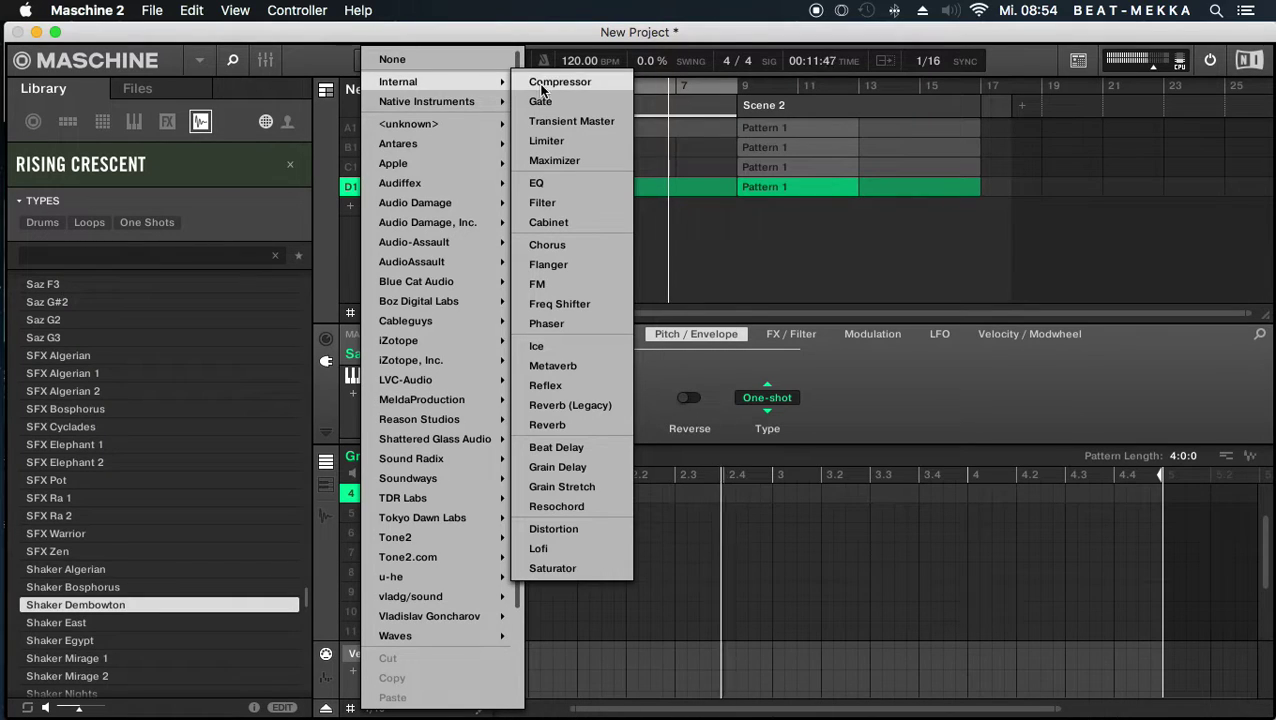
pyautogui.click(555, 184)
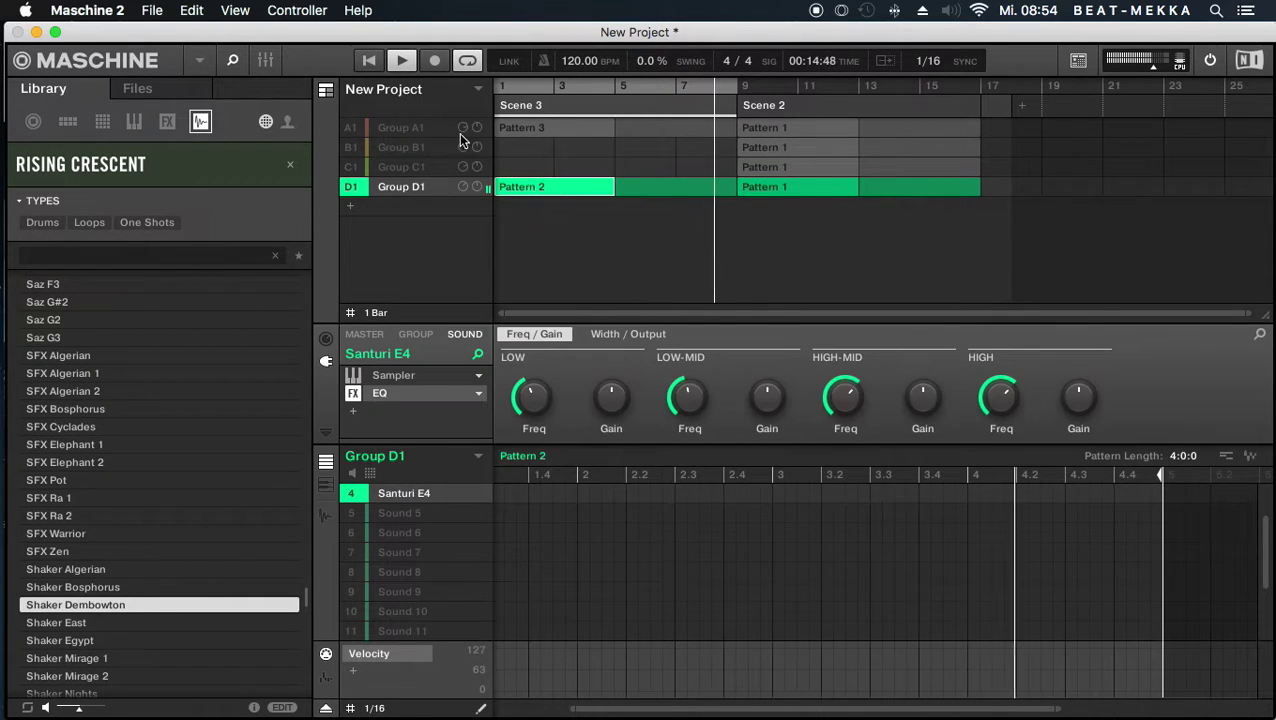
# - Add a second internal Compressor to the effect chain of the Kick Ra 1 sound in Group D1
pyautogui.moveTo(390, 535)
pyautogui.scroll(2, 390, 535)
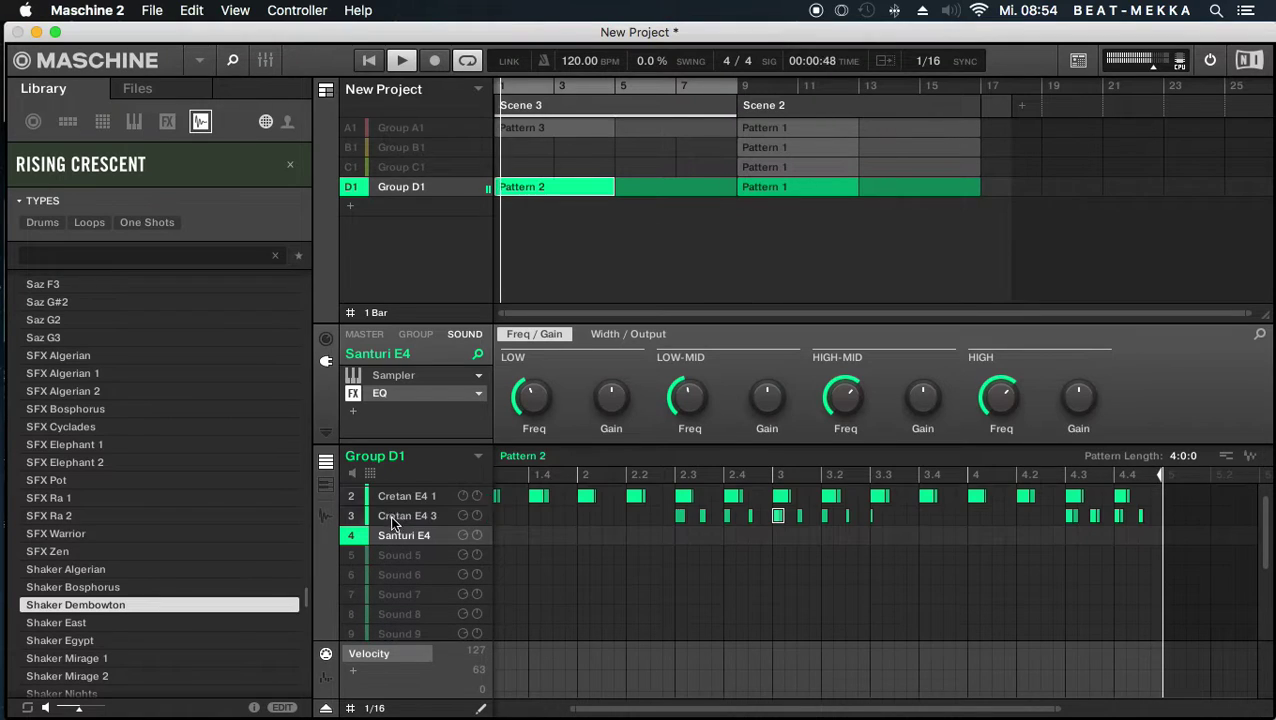
pyautogui.scroll(1, 398, 505)
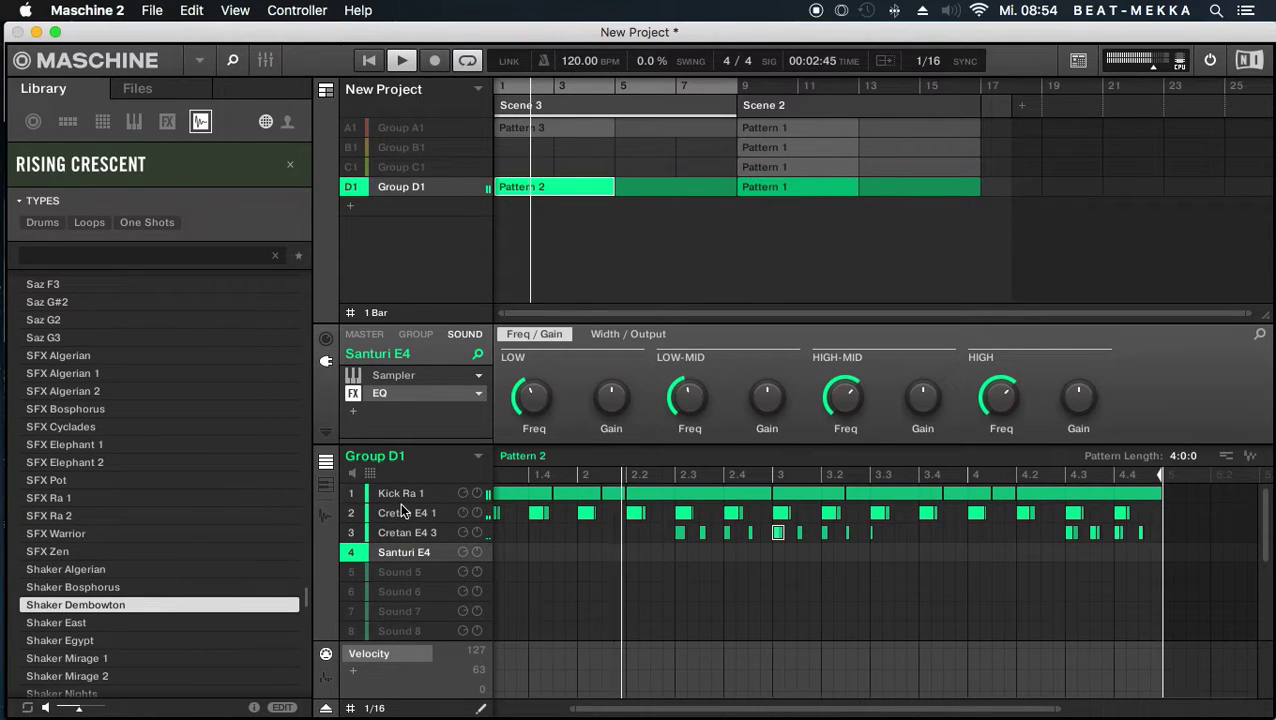
pyautogui.click(390, 495)
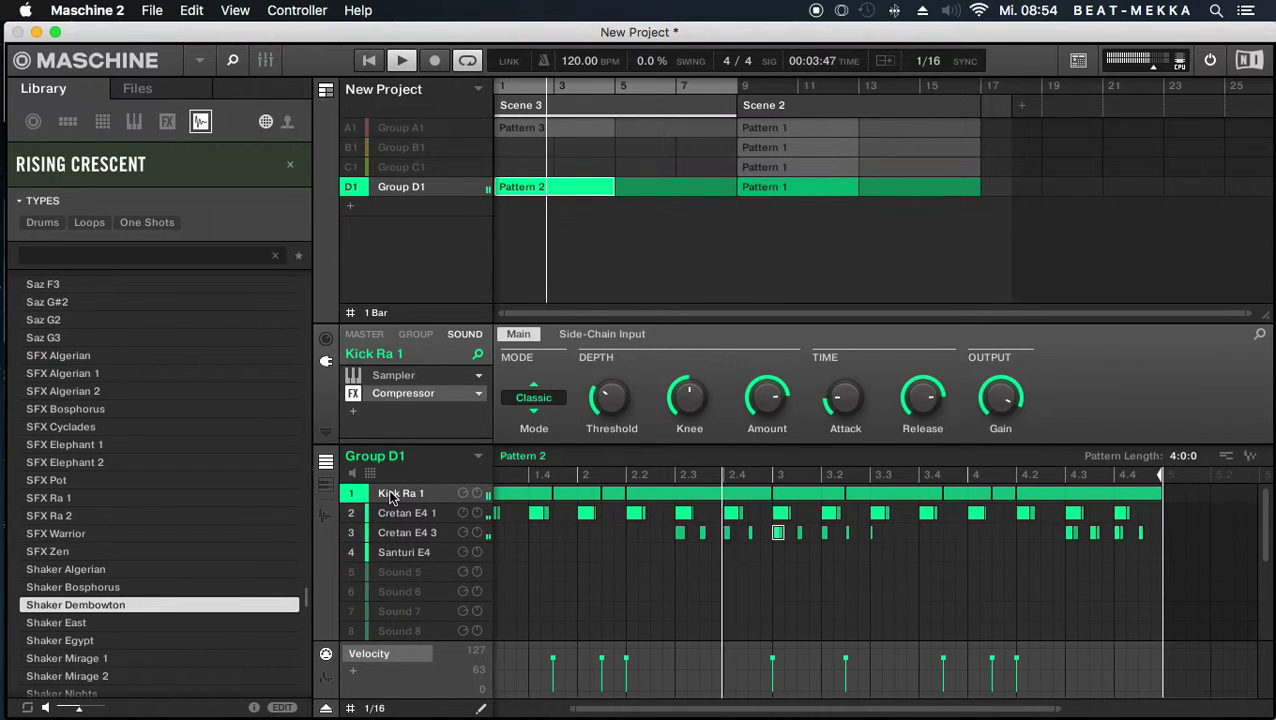
pyautogui.click(358, 413)
pyautogui.moveTo(480, 81)
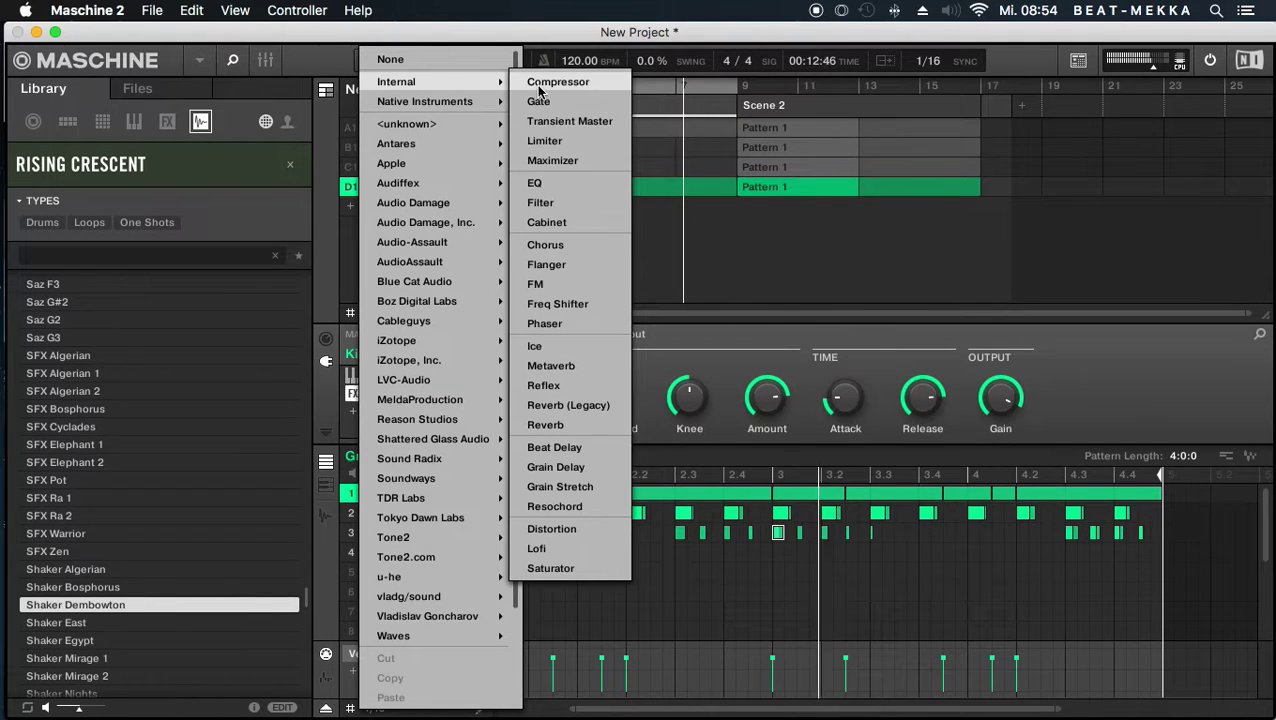
pyautogui.click(552, 83)
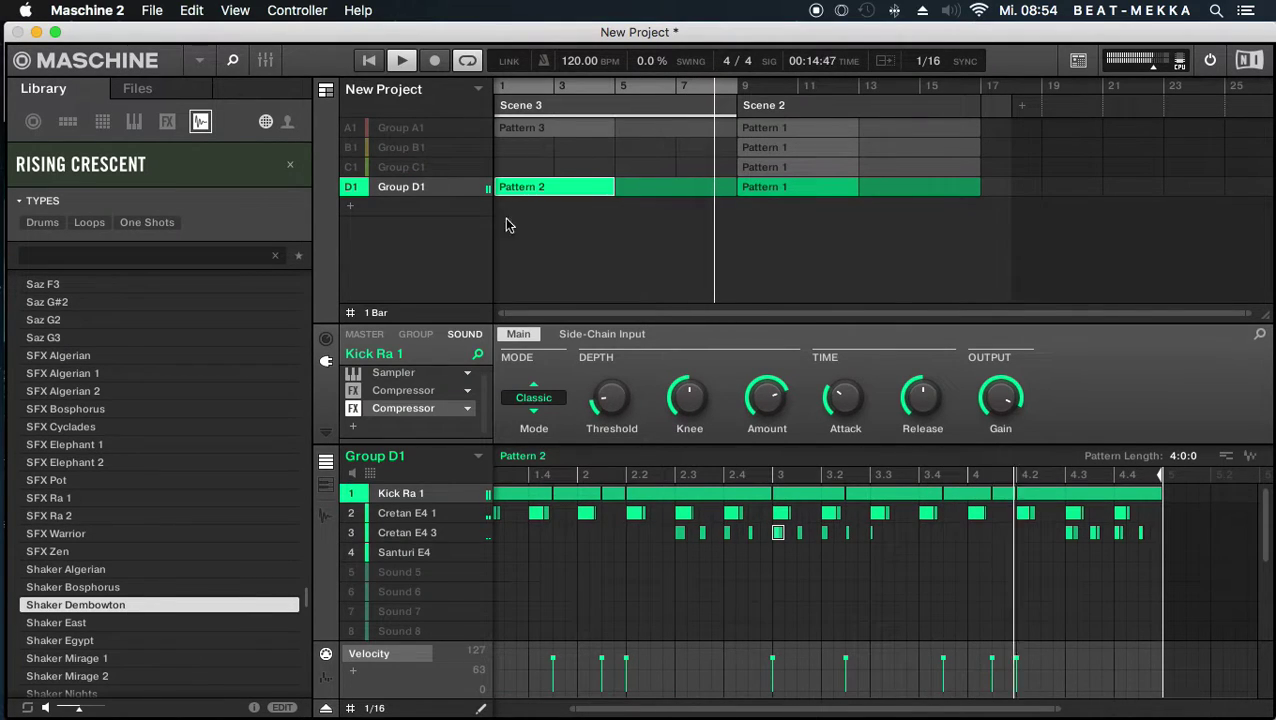
# - Replace the second Compressor on Kick Ra 1 with the internal EQ
pyautogui.click(466, 408)
pyautogui.moveTo(540, 89)
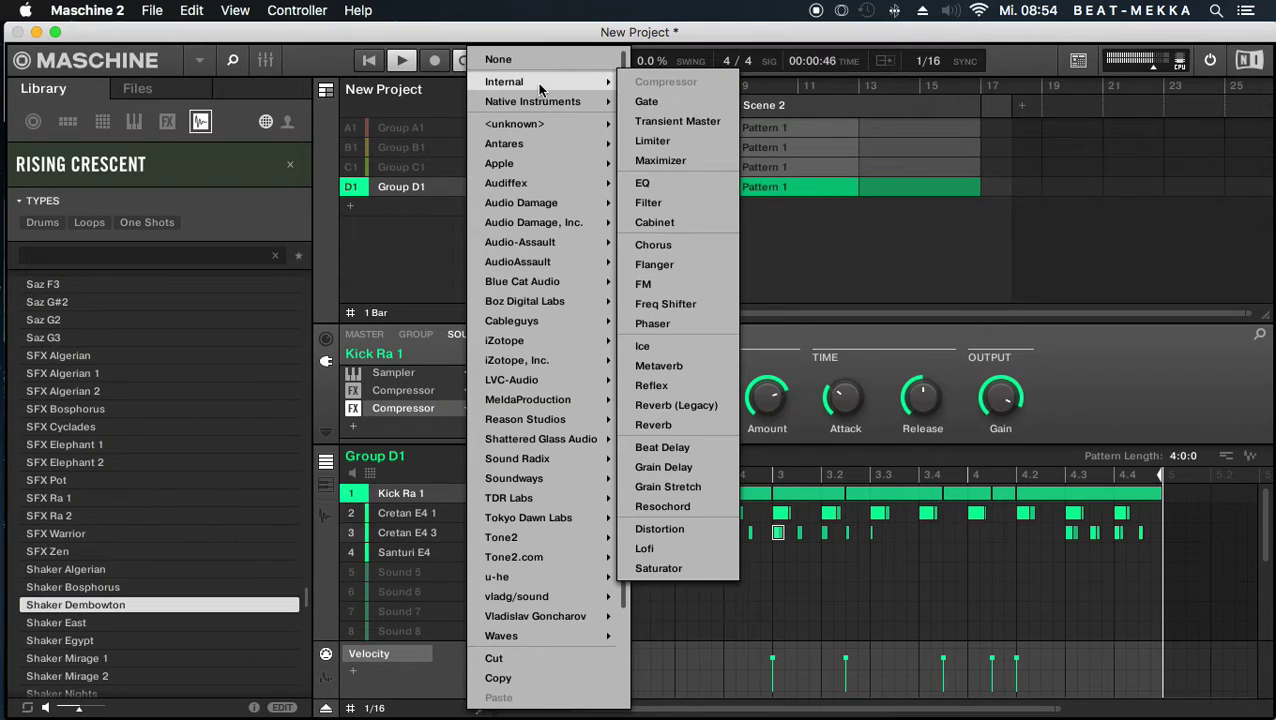
pyautogui.click(681, 184)
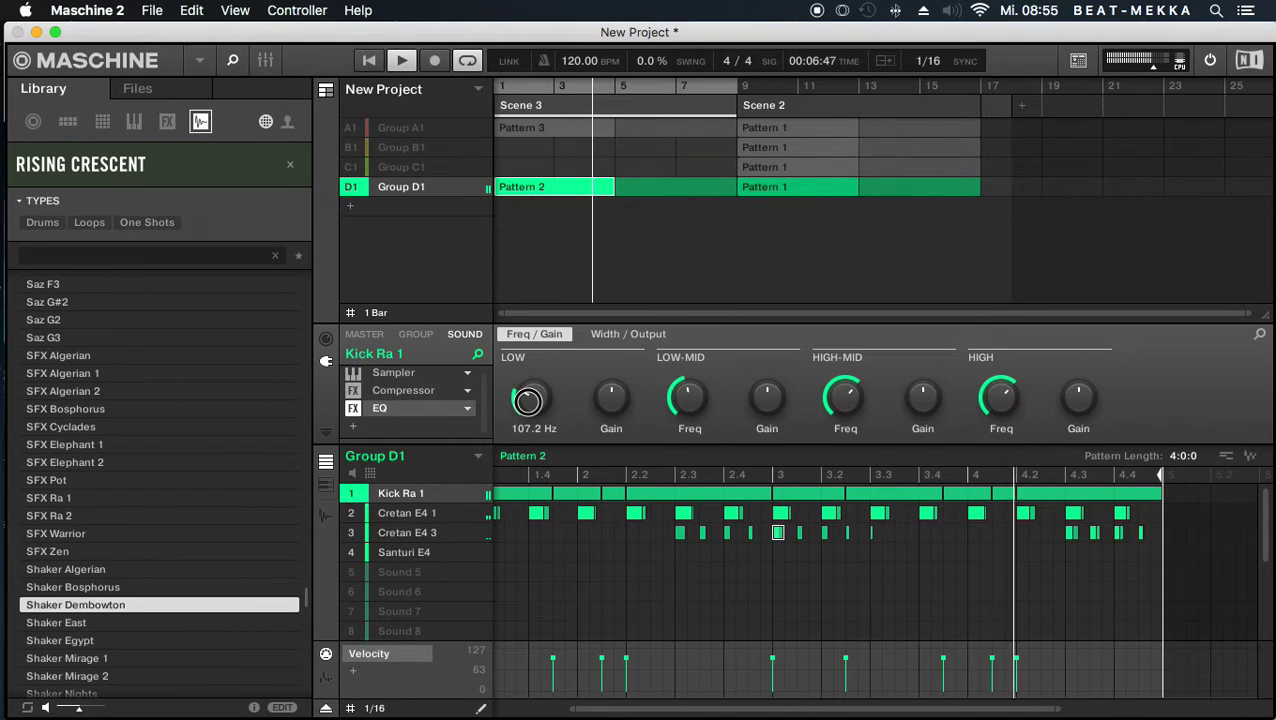
# - Boost the kick EQ's low gain, cut the high and high-mid gains, lower the high frequency and set the high-mid frequency to about 1019 Hz
pyautogui.moveTo(613, 395); pyautogui.dragTo(613, 389)
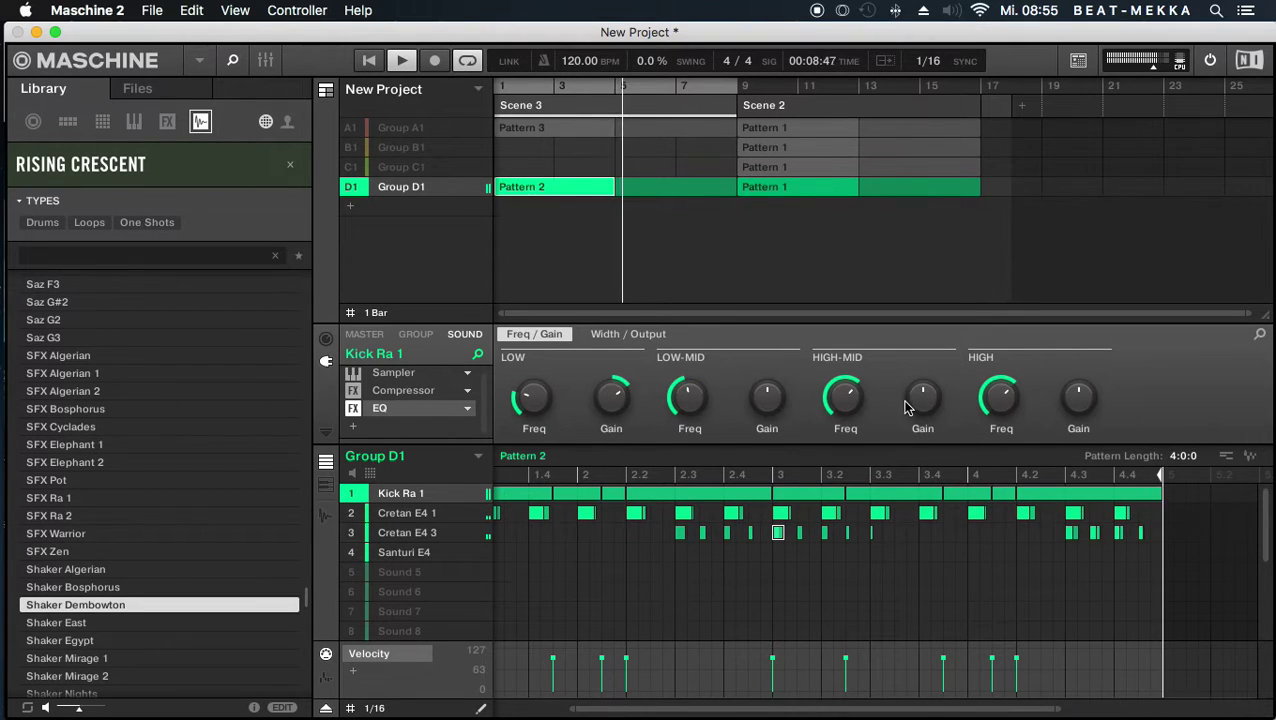
pyautogui.moveTo(1078, 395); pyautogui.dragTo(1078, 415)
pyautogui.moveTo(1001, 395); pyautogui.dragTo(1001, 385)
pyautogui.moveTo(923, 395); pyautogui.dragTo(923, 404)
pyautogui.moveTo(845, 401); pyautogui.dragTo(845, 400)
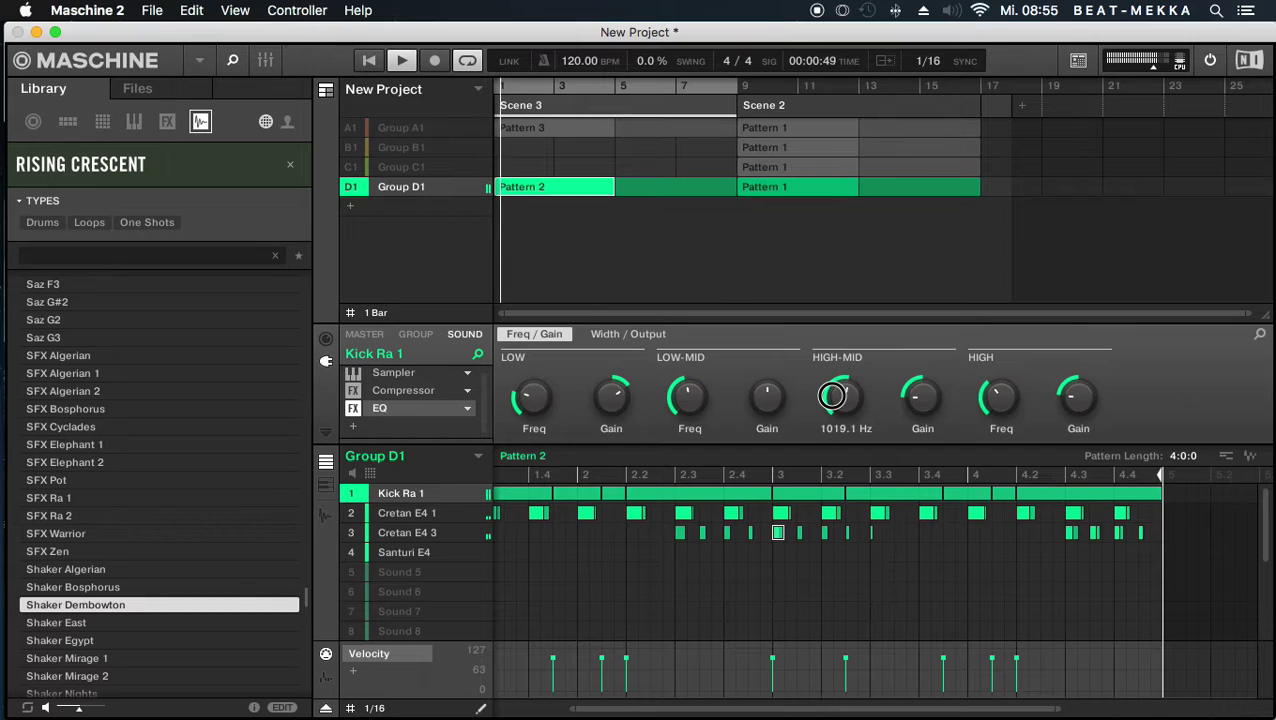
# - Boost the kick EQ's low-mid gain to about 8.8 dB and lower the low-mid frequency
pyautogui.click(688, 404)
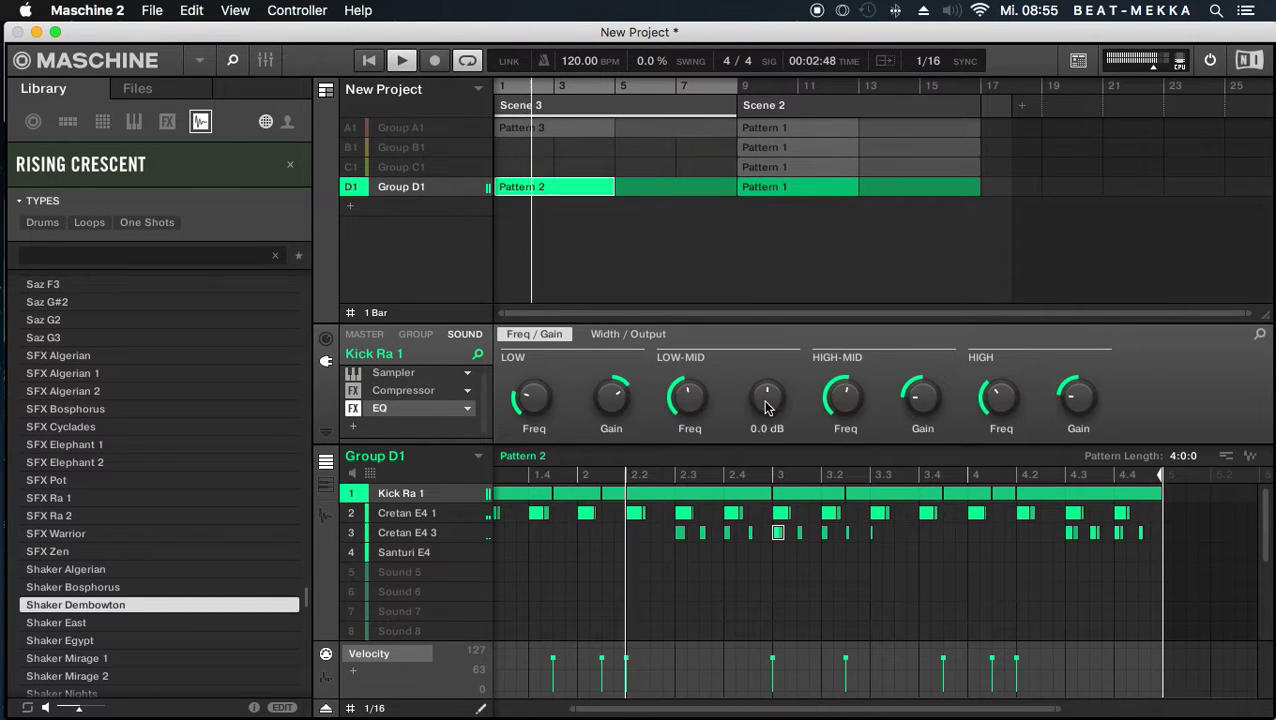
pyautogui.moveTo(683, 391); pyautogui.dragTo(681, 387)
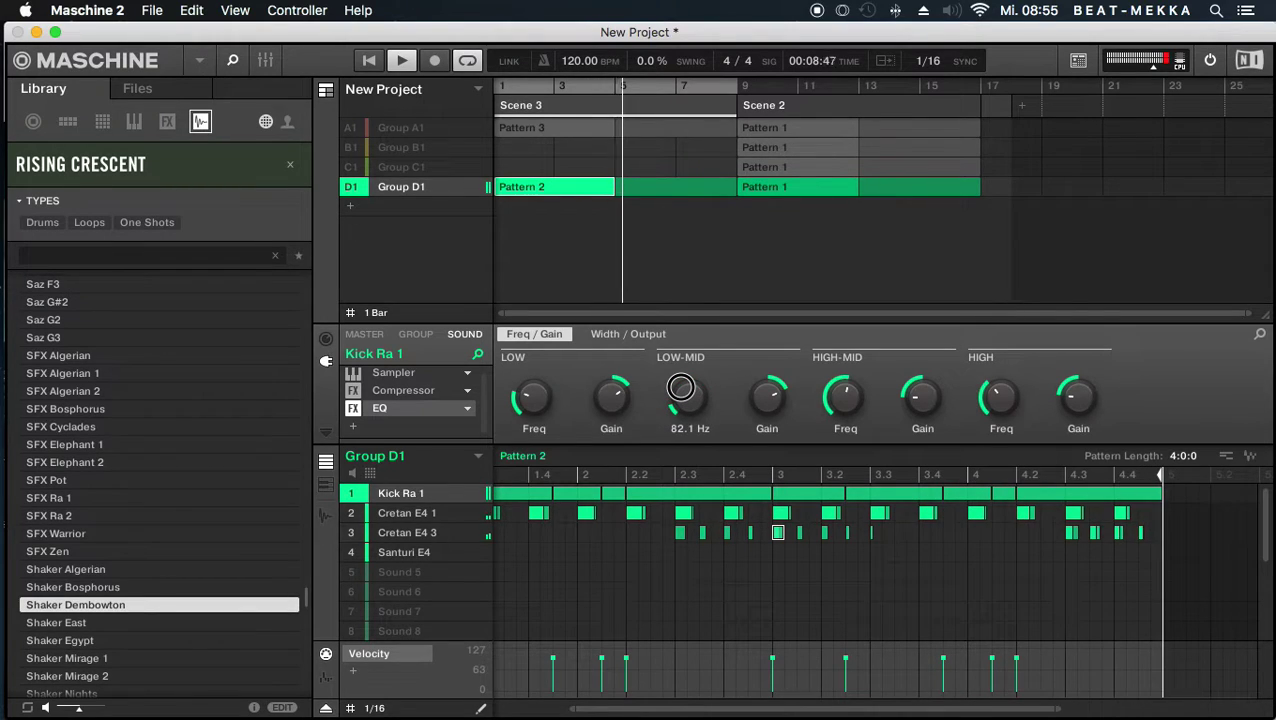
pyautogui.moveTo(681, 387); pyautogui.dragTo(681, 386)
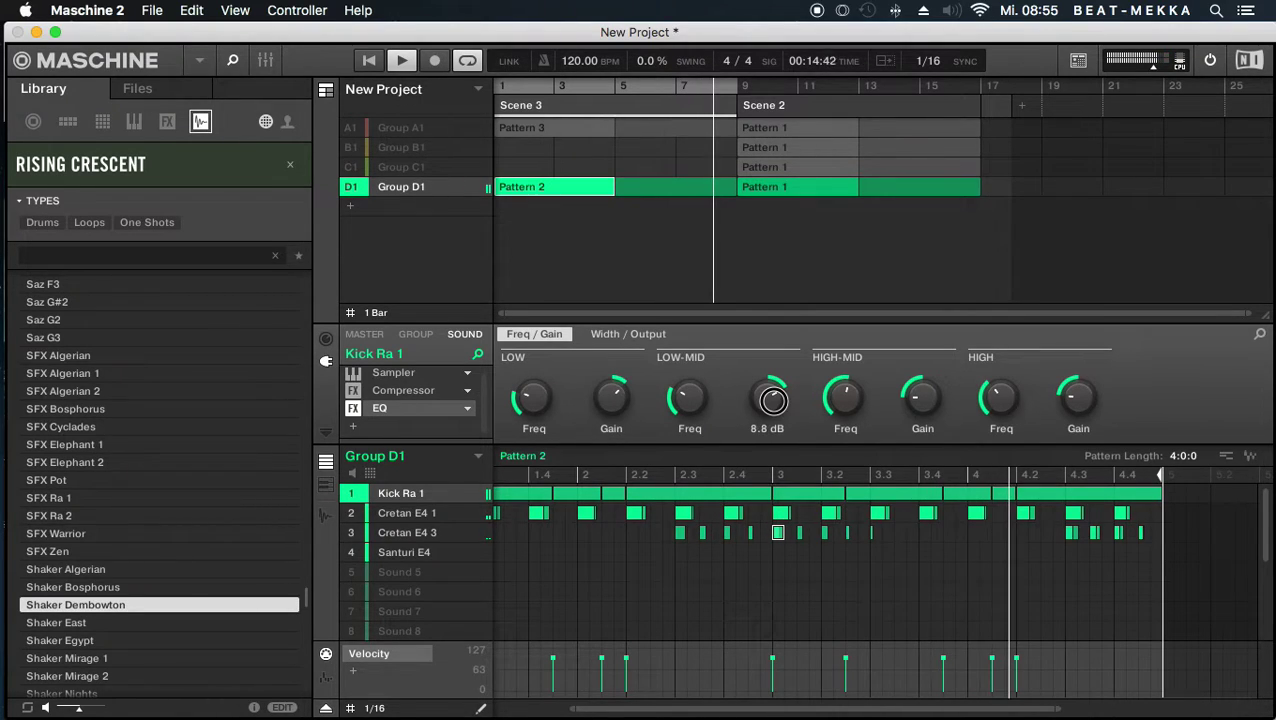
# - Raise the kick EQ's low frequency, reduce the high-mid gain cut and lower the high-mid frequency
pyautogui.moveTo(540, 395)
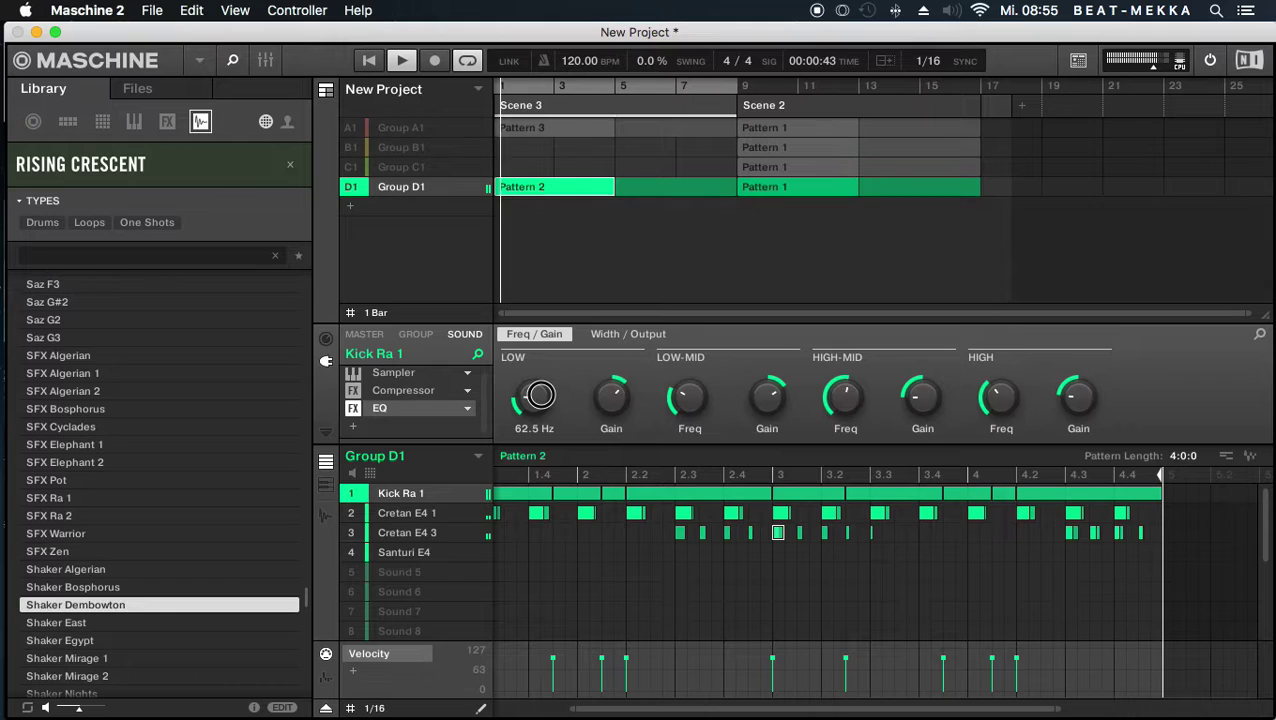
pyautogui.moveTo(540, 395); pyautogui.dragTo(540, 378)
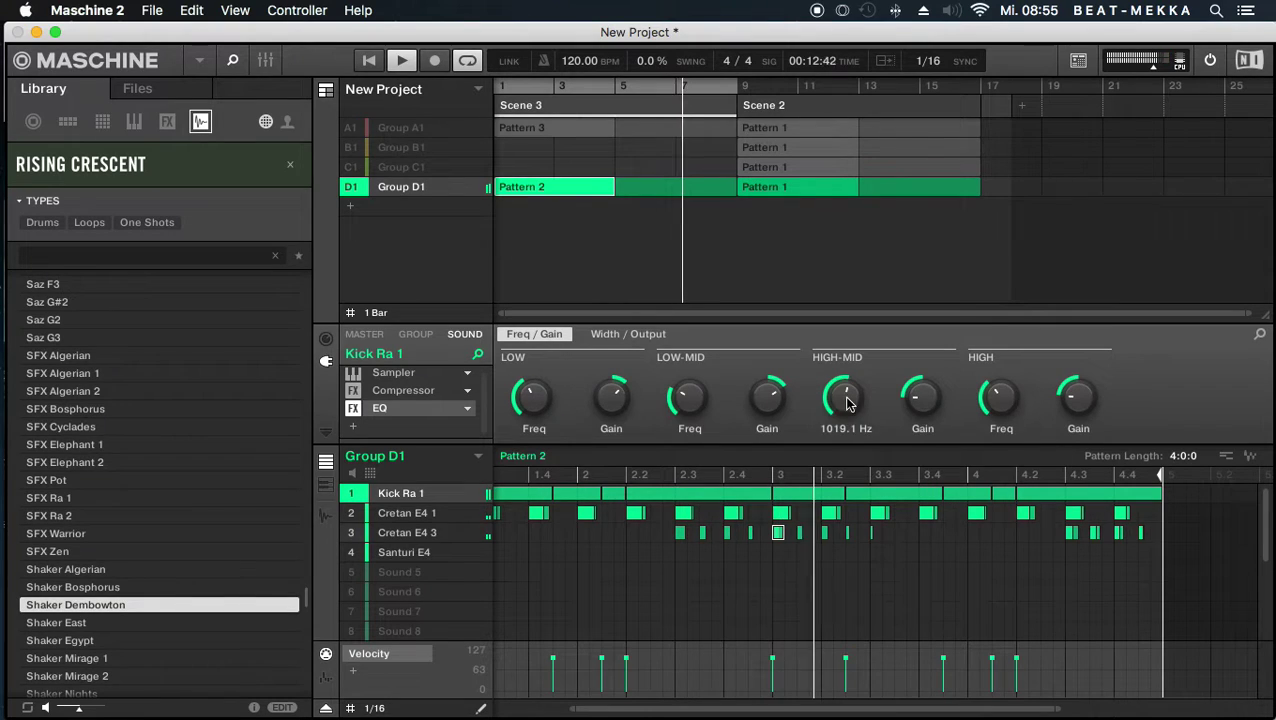
pyautogui.moveTo(920, 392); pyautogui.dragTo(845, 388)
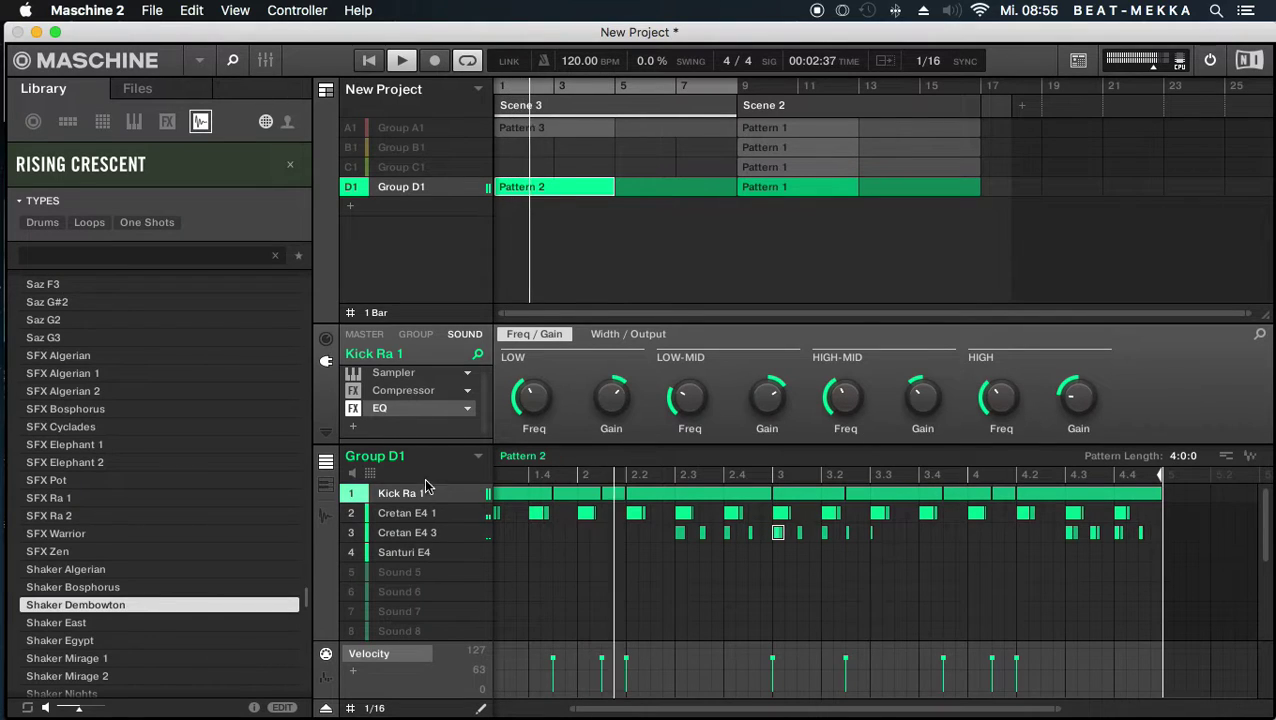
# - Add a new group below Group D1, and unmute Group A1 and select its Pattern 3
pyautogui.click(355, 210)
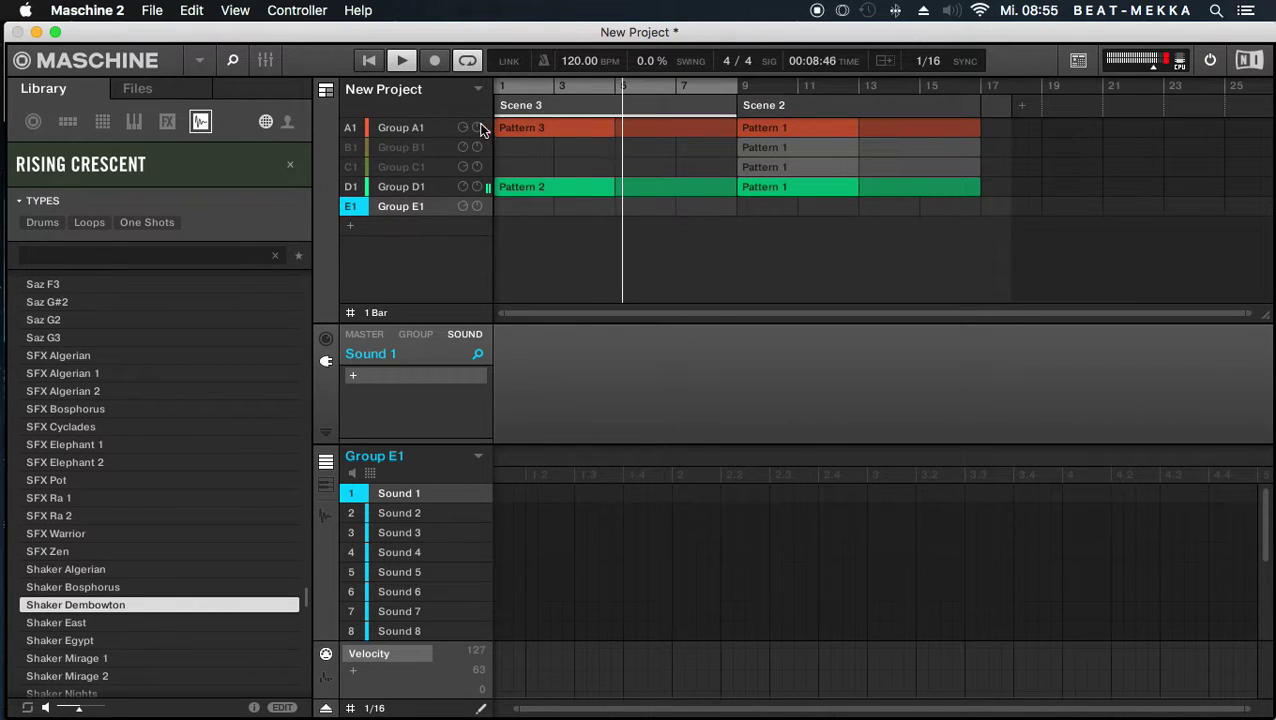
pyautogui.click(524, 128)
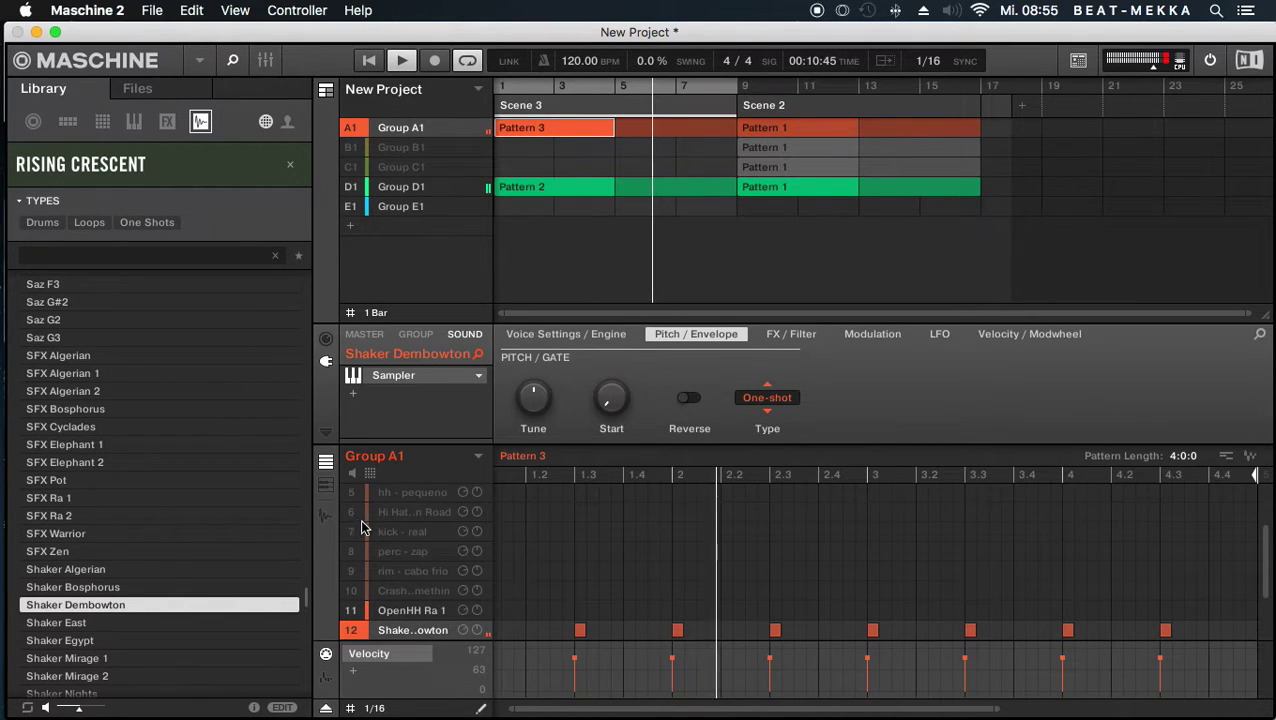
# - Unmute all the sounds in Group A1
pyautogui.scroll(2, 399, 533)
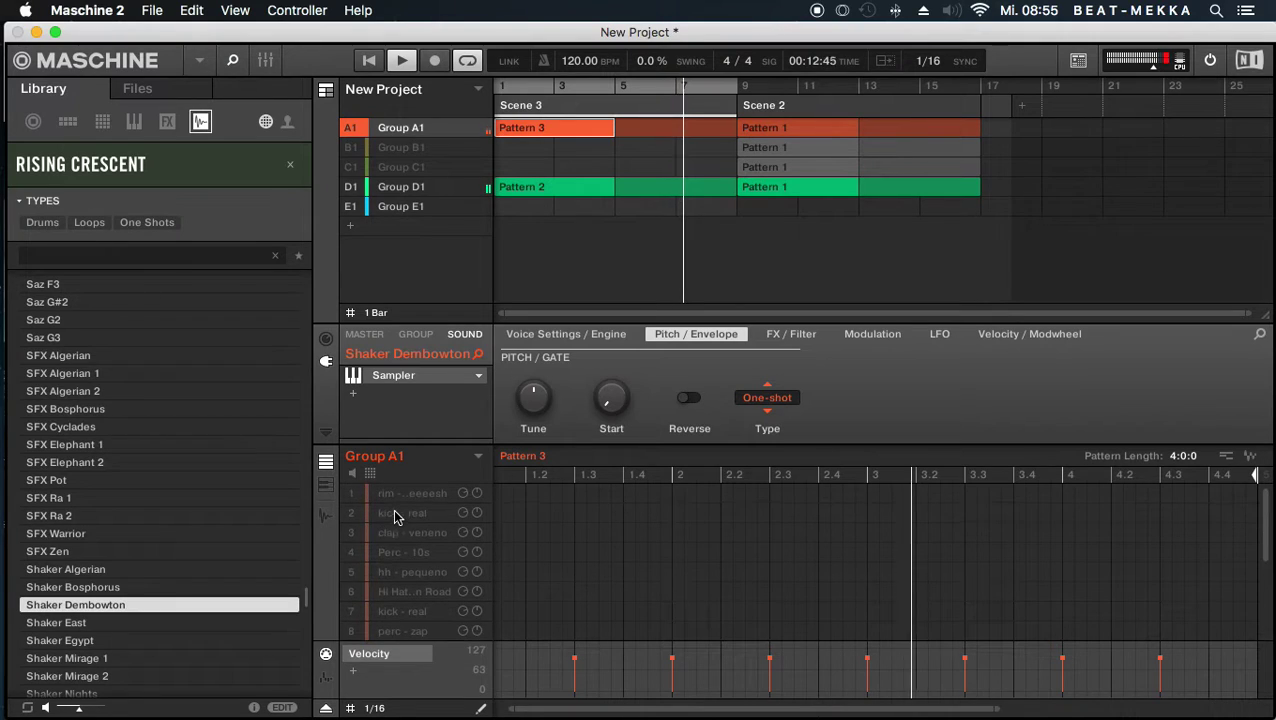
pyautogui.scroll(-2, 401, 508)
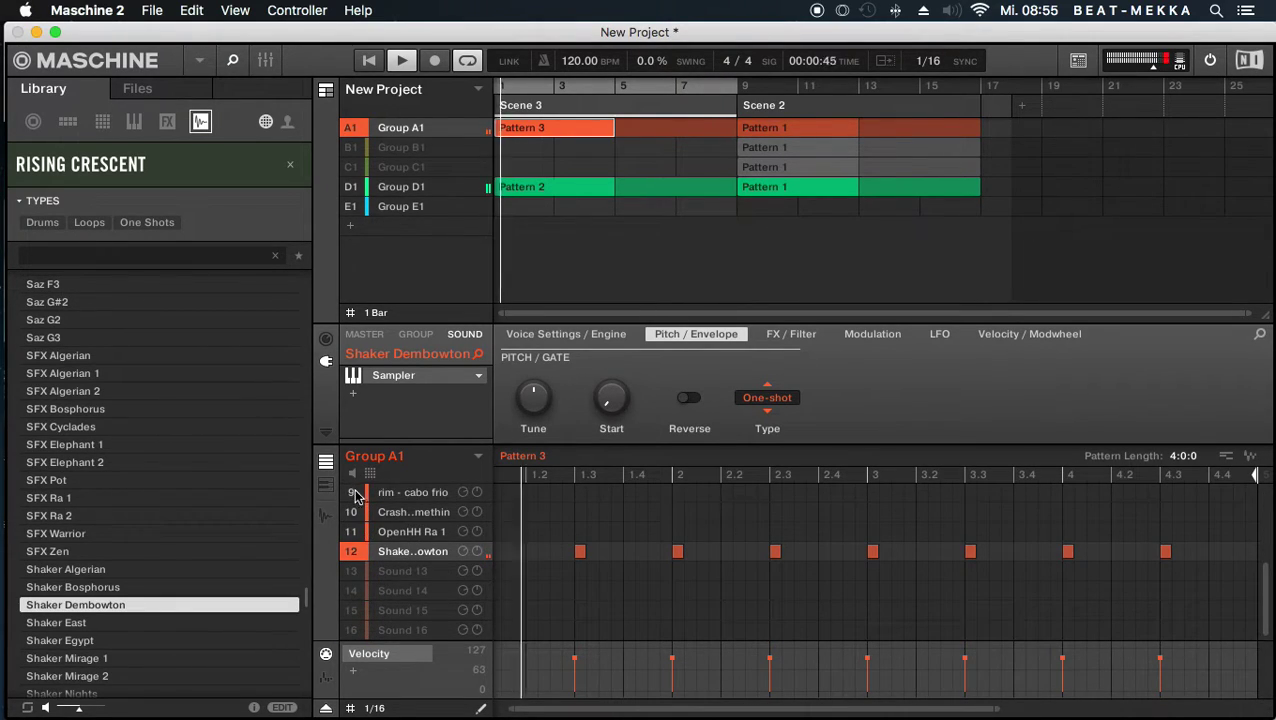
pyautogui.click(361, 494)
pyautogui.click(361, 494)
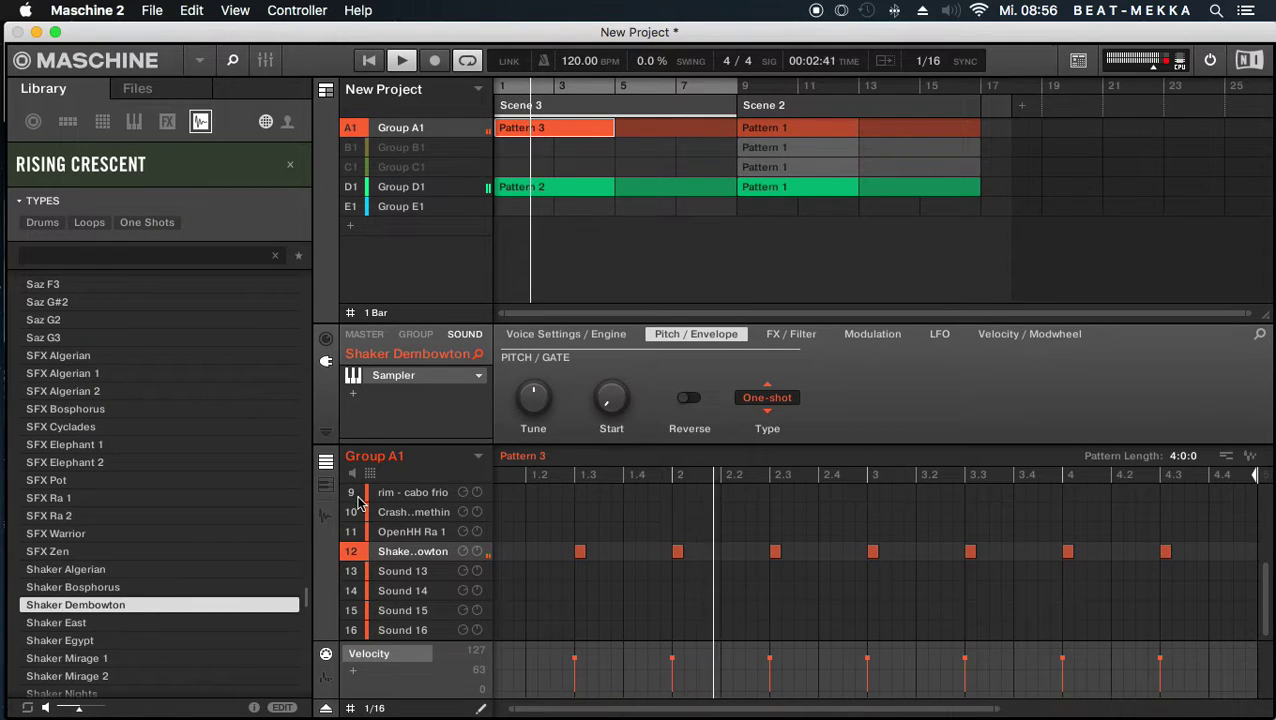
pyautogui.scroll(2, 362, 500)
pyautogui.scroll(-3, 385, 545)
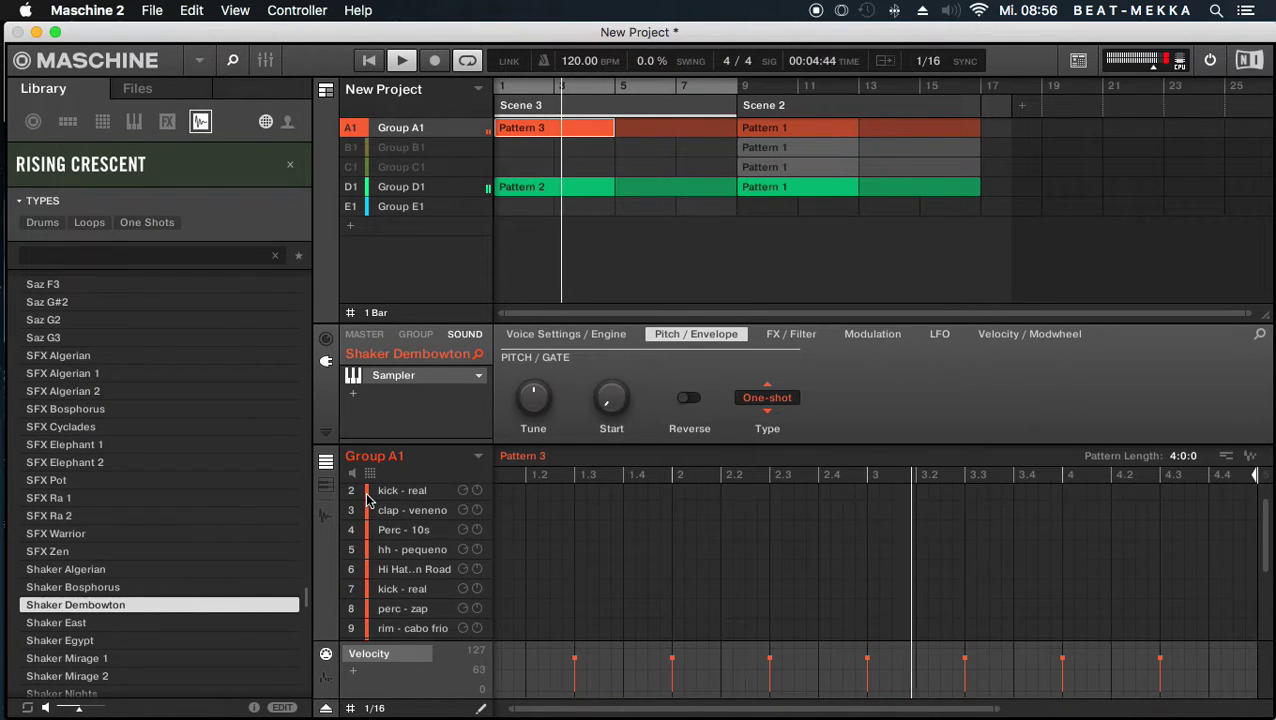
# - Add the internal Beat Delay effect to the Shaker Dembowton sound
pyautogui.click(353, 394)
pyautogui.moveTo(480, 86)
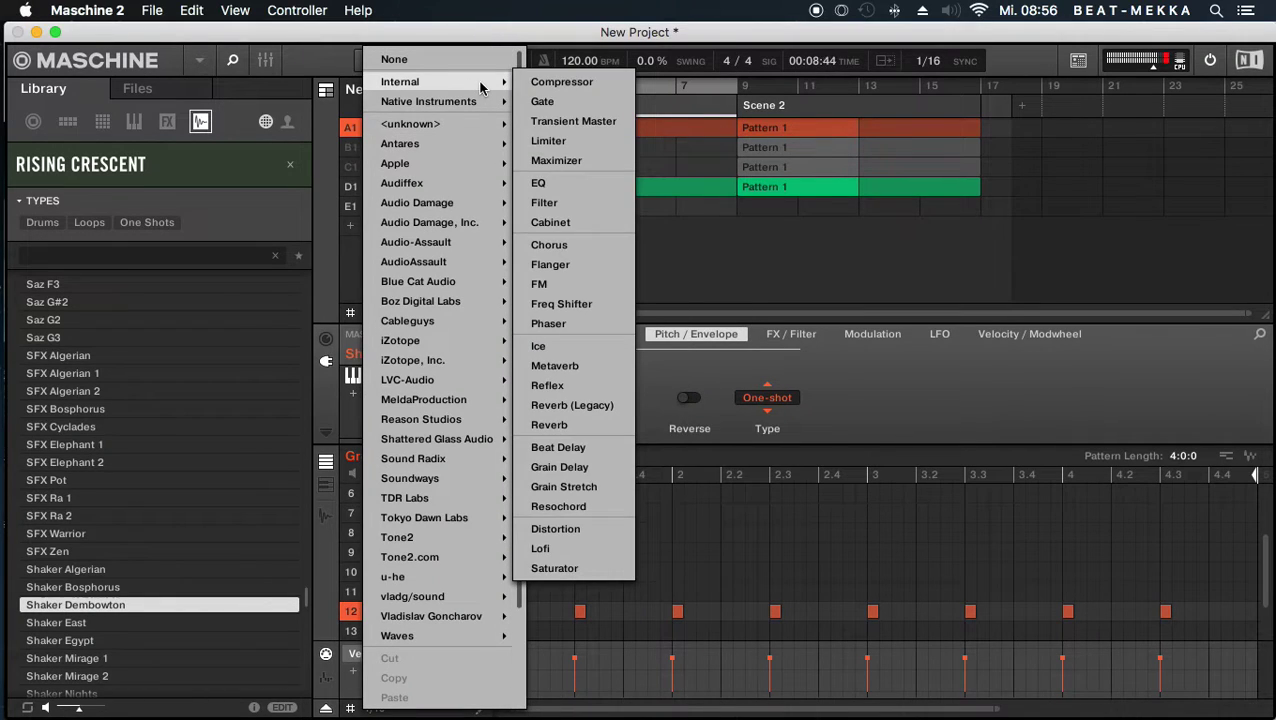
pyautogui.click(563, 447)
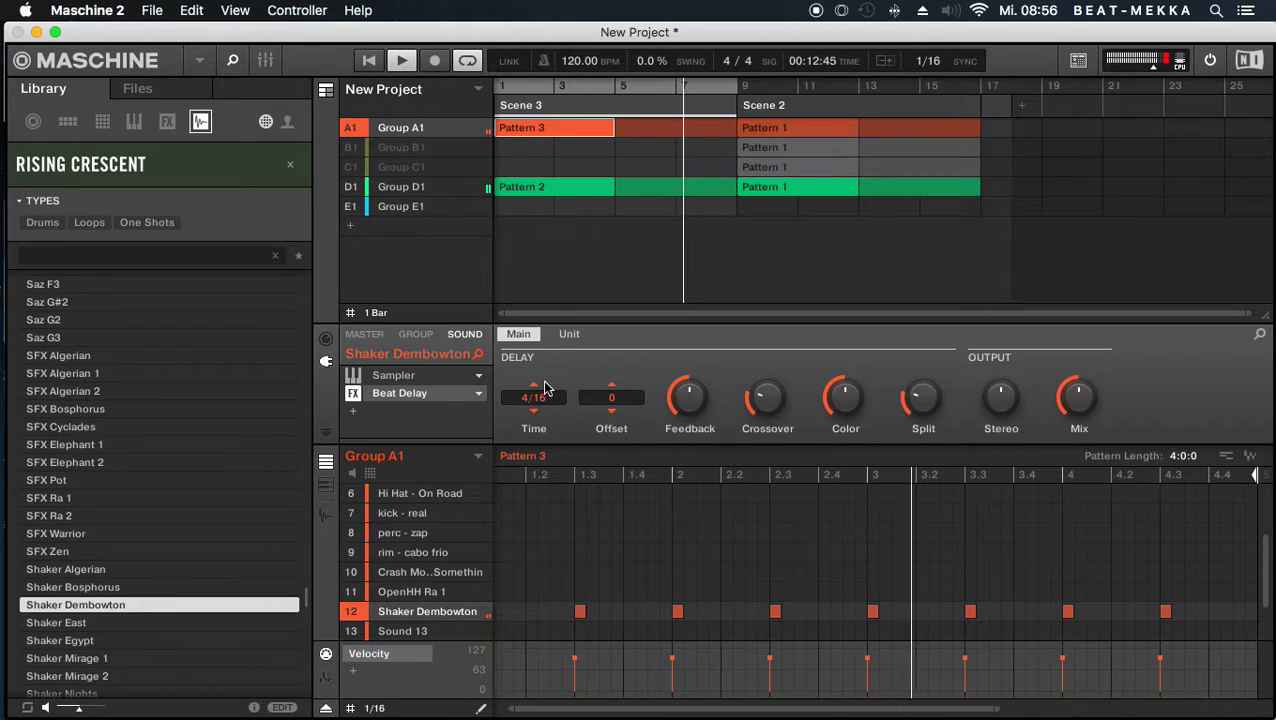
# - Try shorter Beat Delay times of 1/16 and 2/16 on the shaker
pyautogui.scroll(-1, 532, 392)
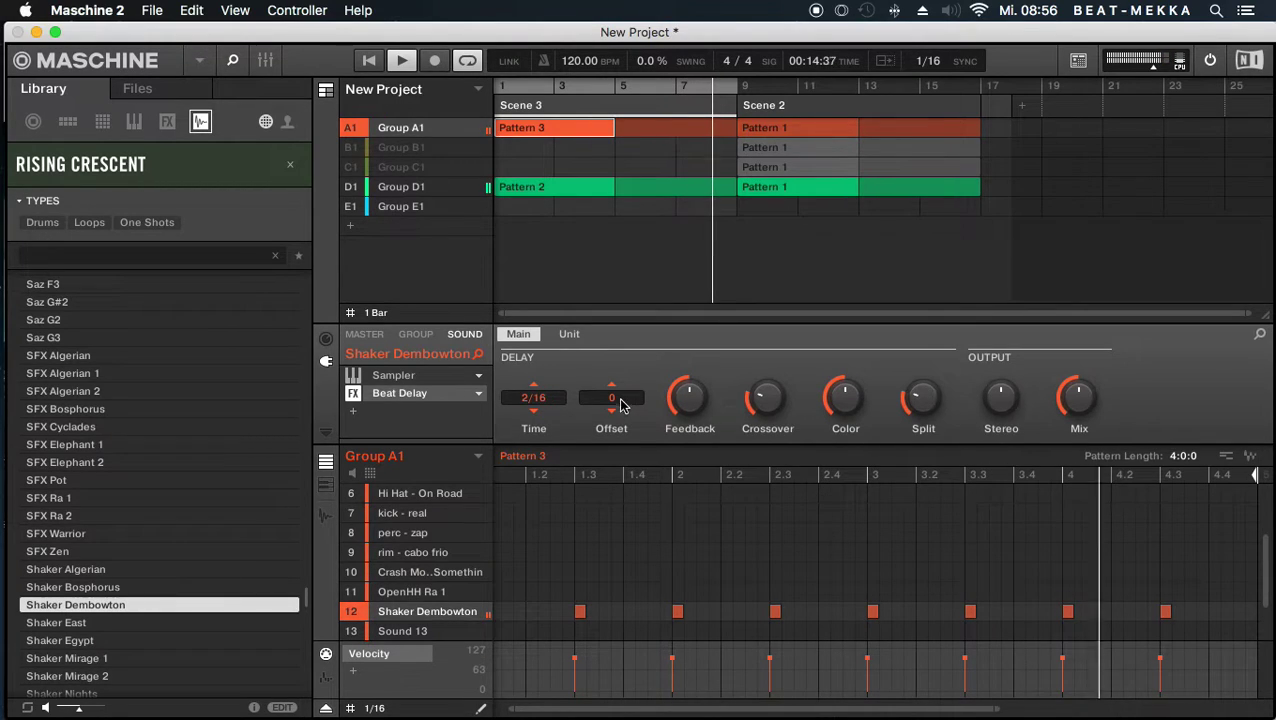
pyautogui.click(535, 387)
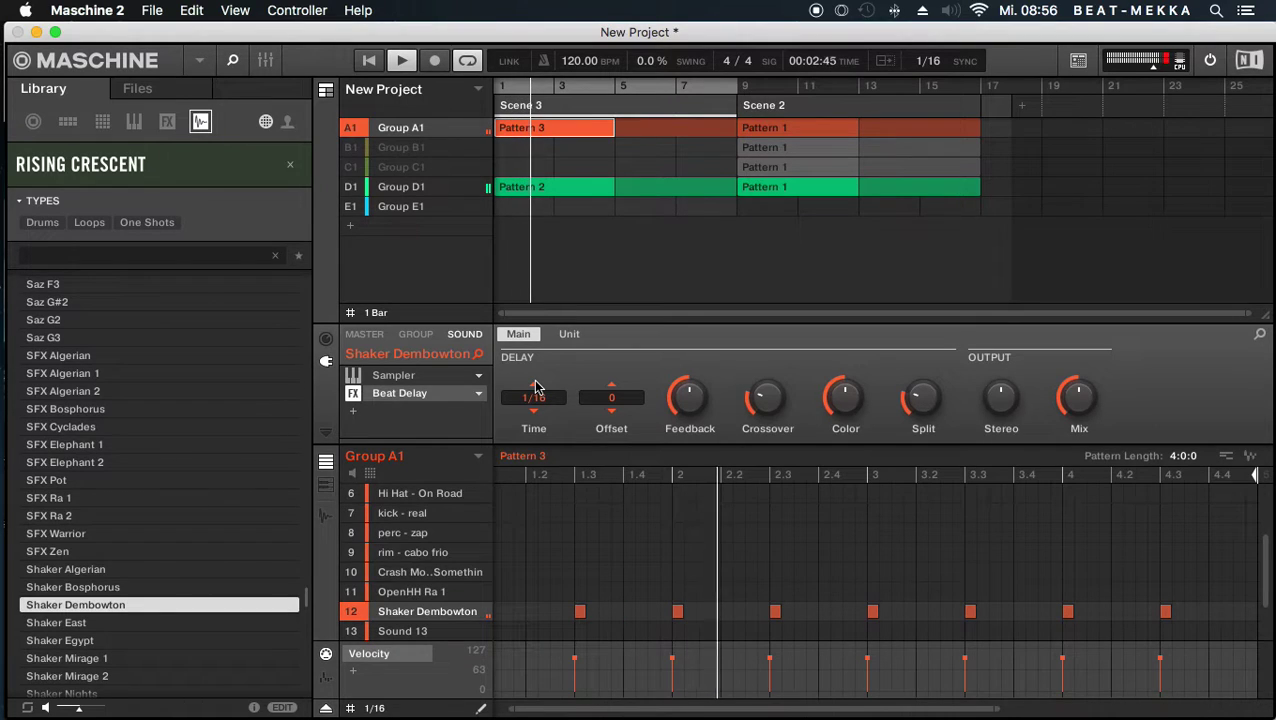
pyautogui.click(537, 413)
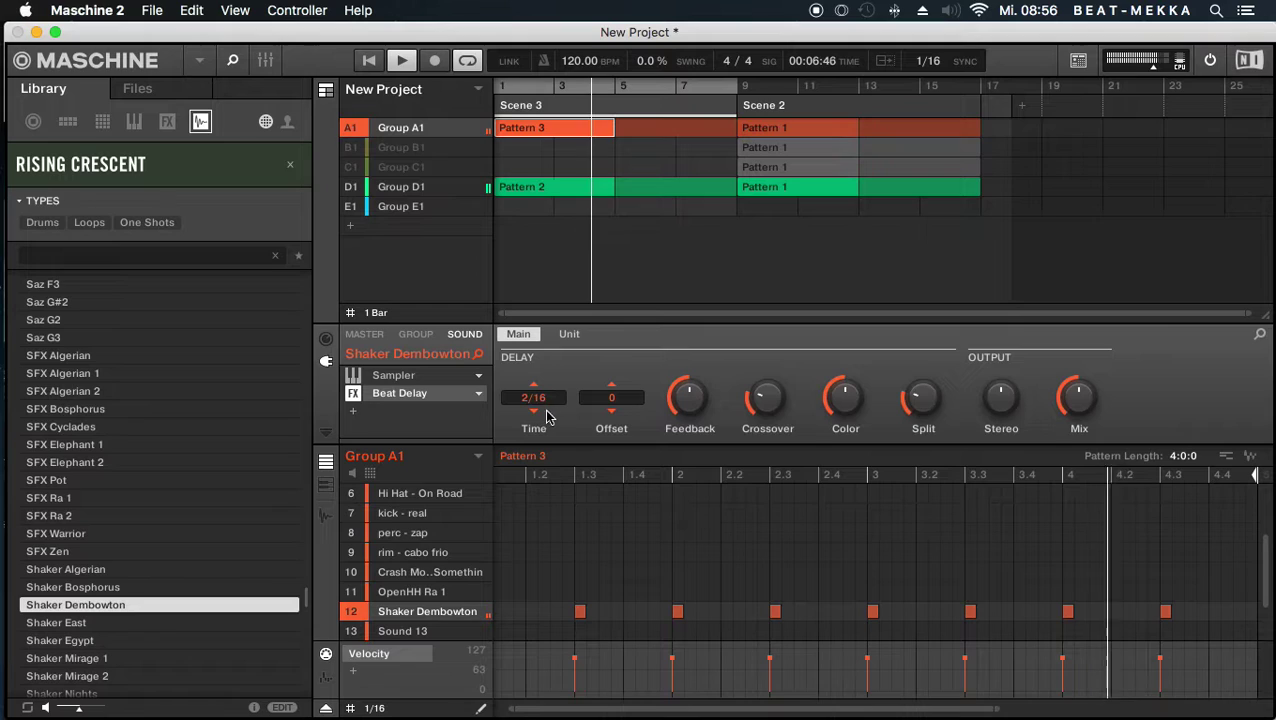
# - Lower the shaker's Beat Delay mix and set its time to 4/16 with an offset of 2
pyautogui.moveTo(1078, 398)
pyautogui.scroll(-3, 1078, 398)
pyautogui.click(528, 413)
pyautogui.click(536, 414)
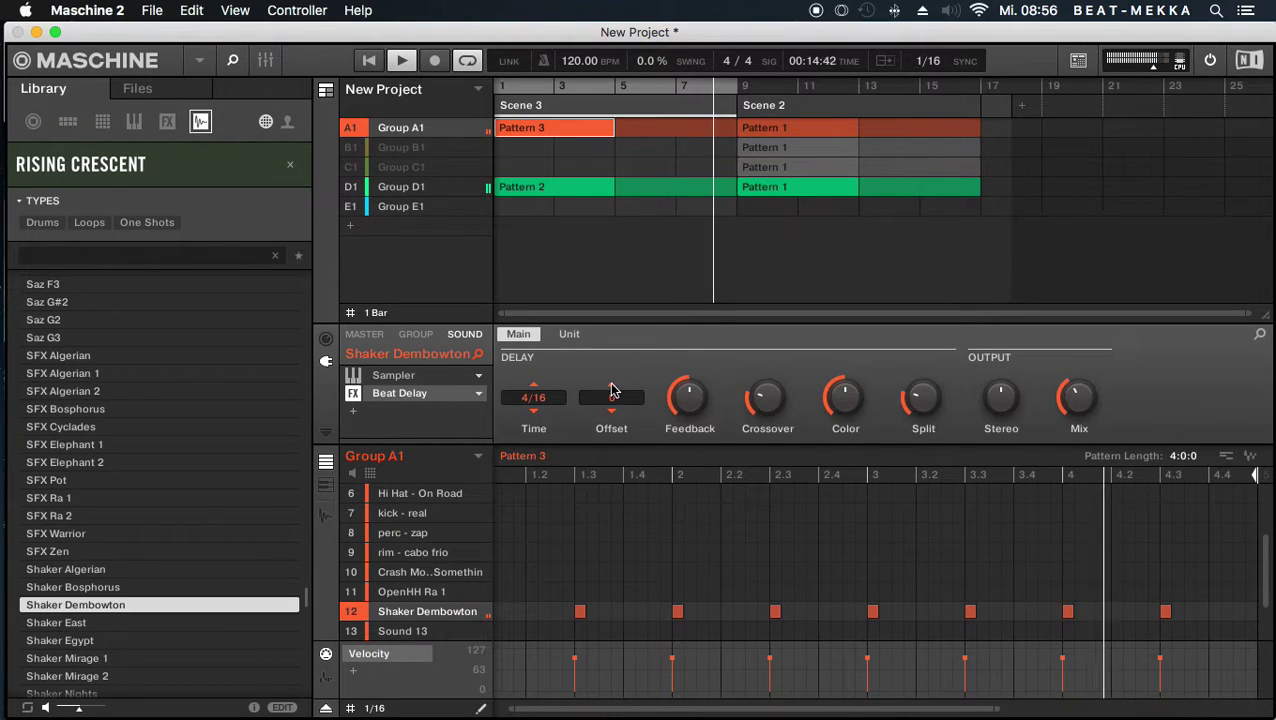
pyautogui.click(617, 414)
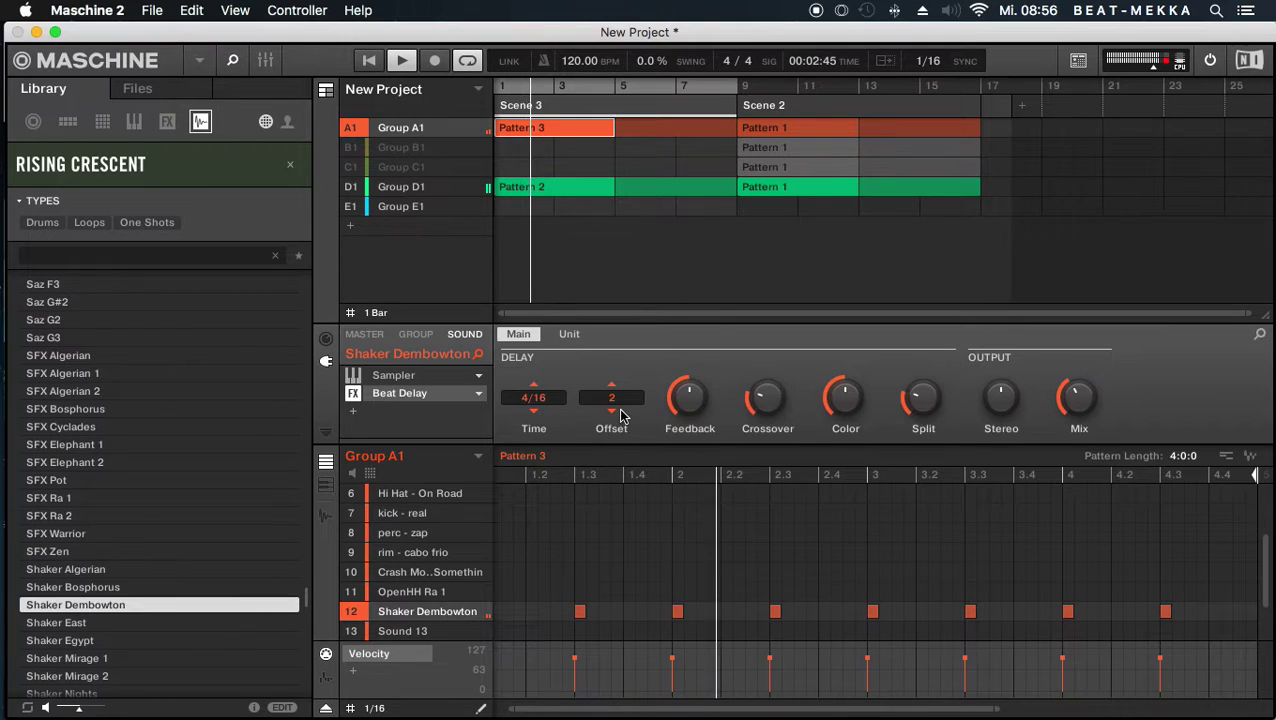
# - Select Group E1 and audition samples in the Rising Crescent library down to Snap Rose
pyautogui.moveTo(421, 521)
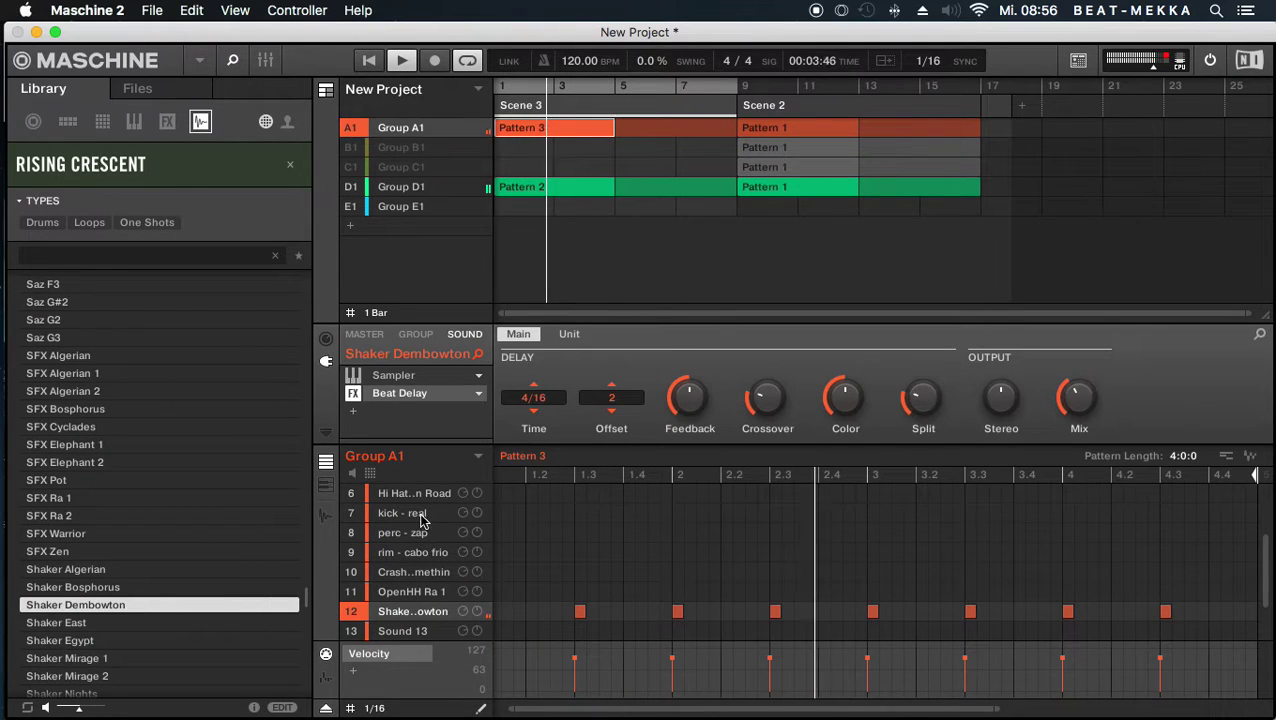
pyautogui.click(408, 207)
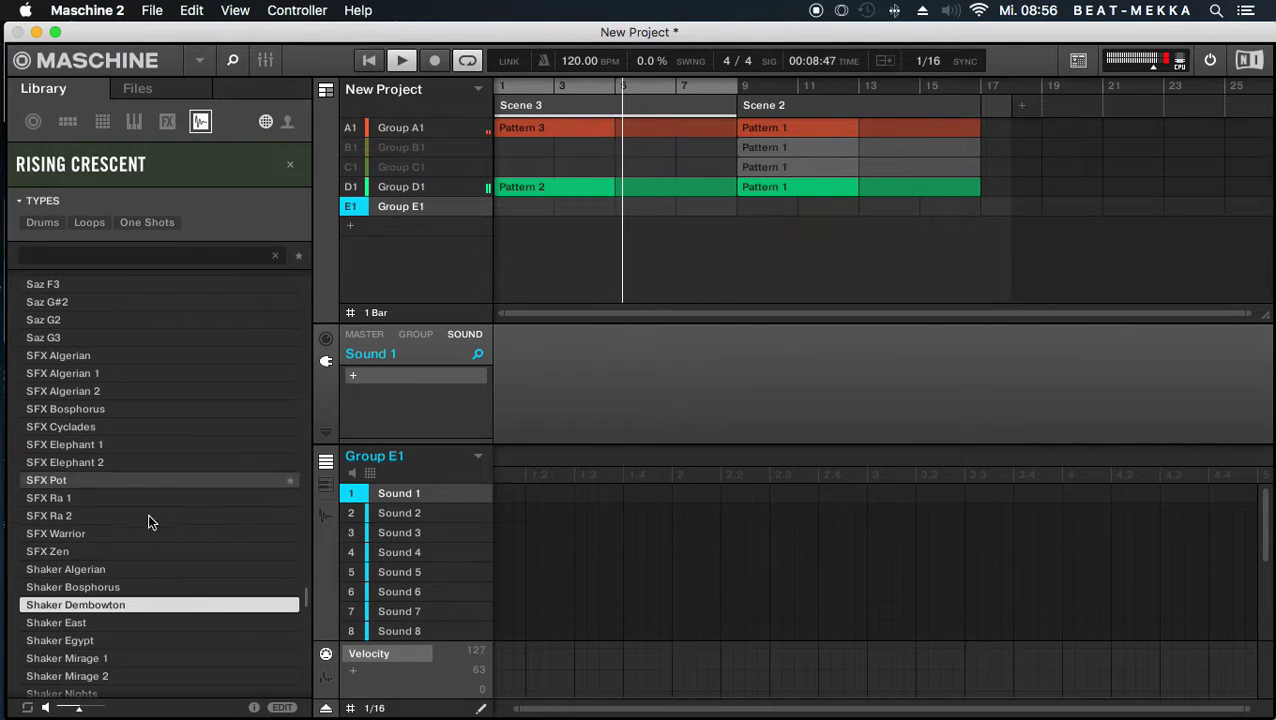
pyautogui.scroll(-5, 168, 540)
pyautogui.click(170, 545)
pyautogui.scroll(-10, 172, 530)
pyautogui.click(177, 515)
pyautogui.scroll(3, 174, 500)
pyautogui.scroll(-3, 171, 490)
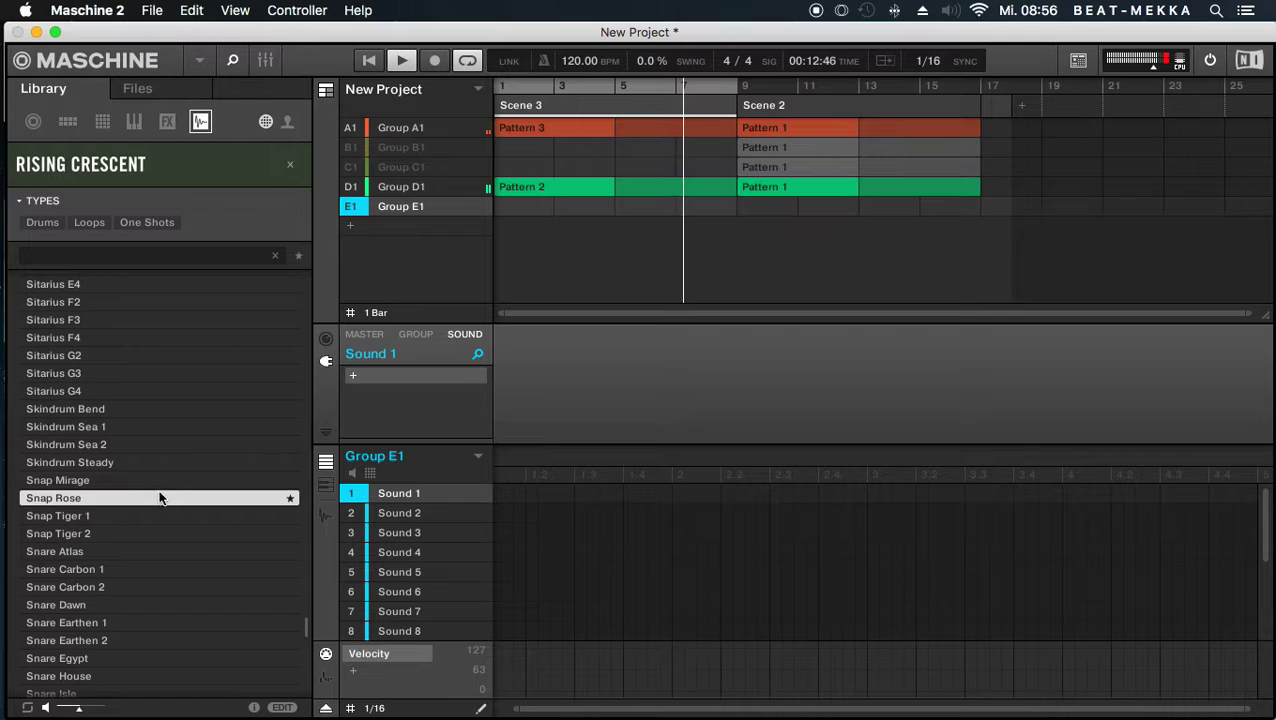
# - Audition and compare the Skindrum Sea 1 and Skindrum Sea 2 samples
pyautogui.click(168, 443)
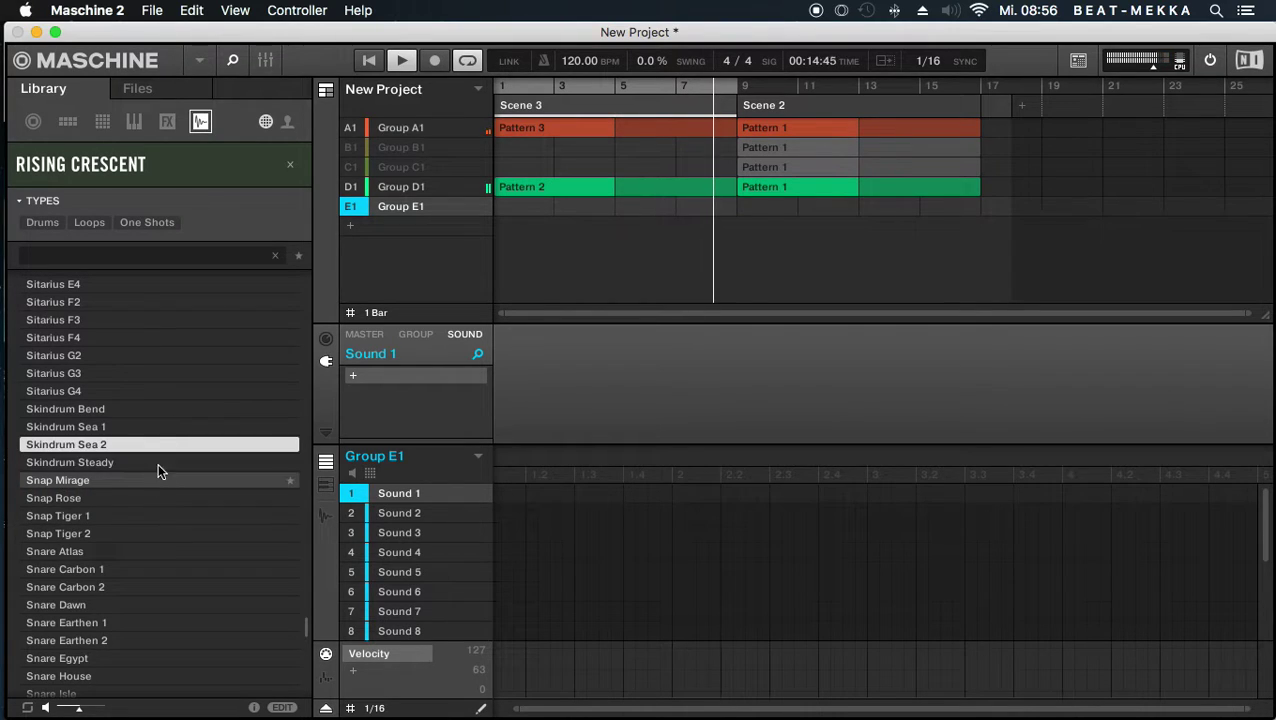
pyautogui.click(157, 427)
pyautogui.click(161, 444)
pyautogui.click(164, 428)
pyautogui.click(164, 444)
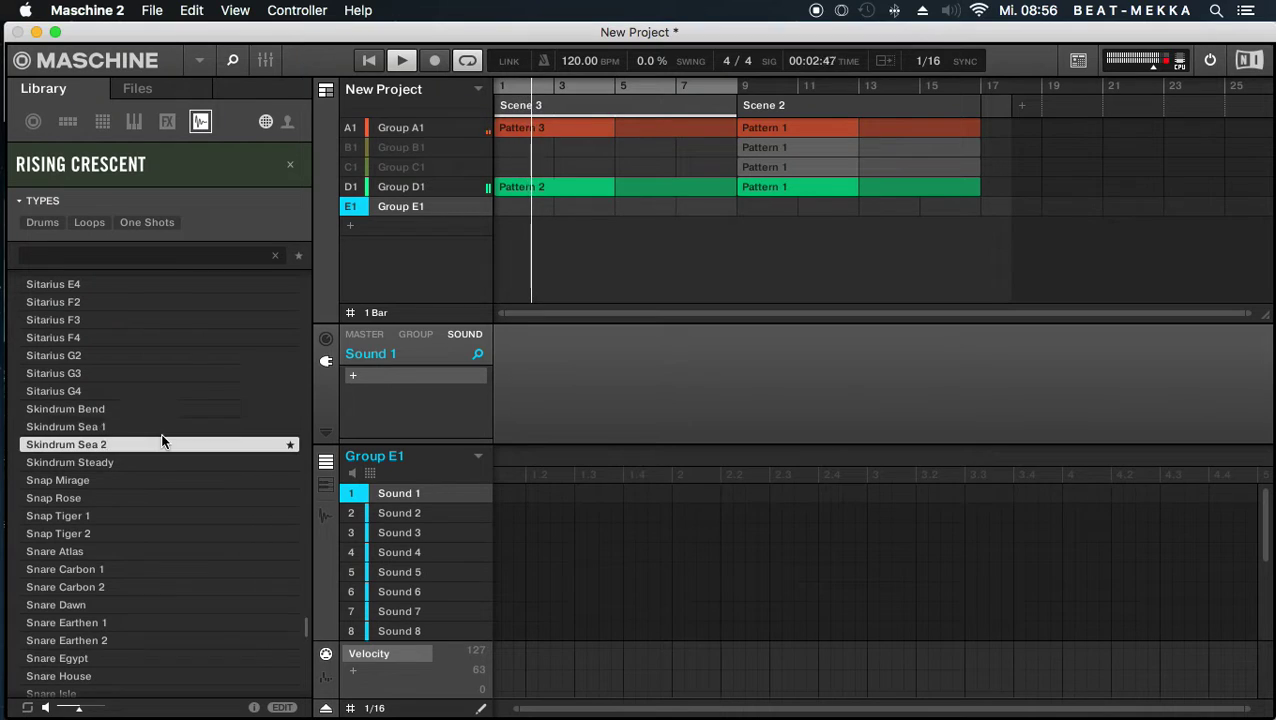
# - Load Skindrum Sea 2 into Sound 1 and Snare Carbon 1 into Sound 2 of Group E1
pyautogui.doubleClick(164, 444)
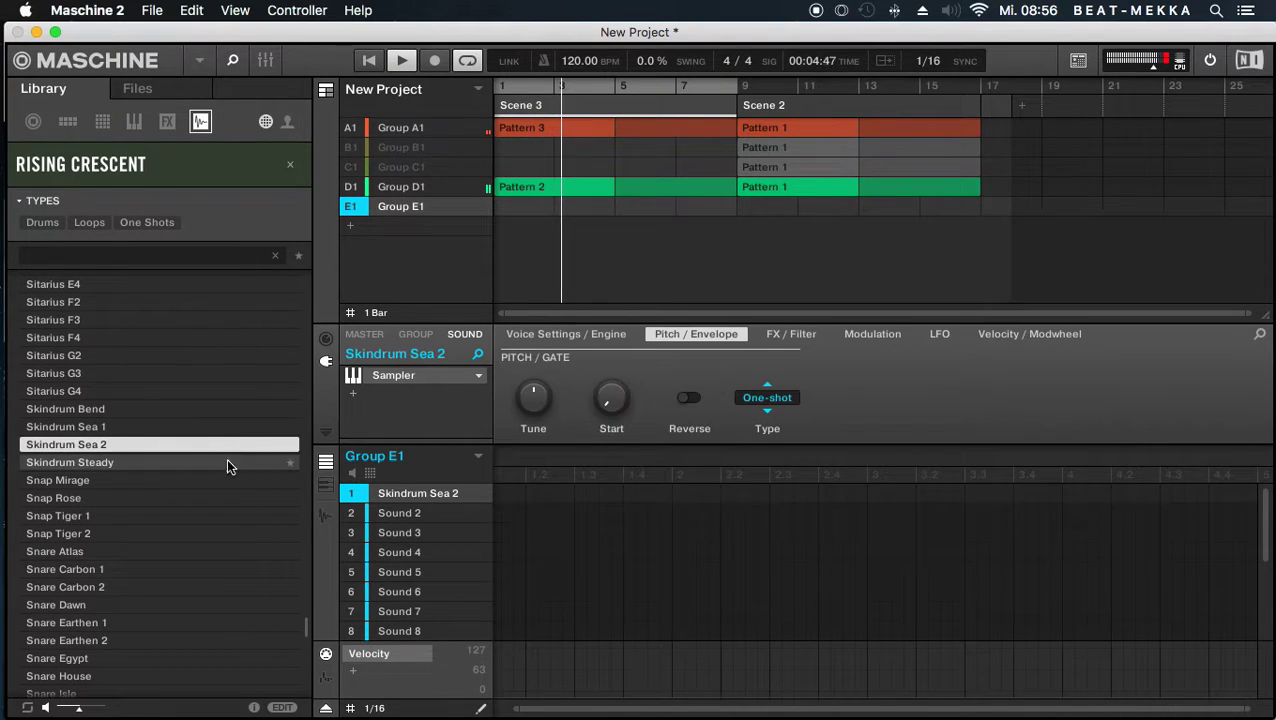
pyautogui.click(180, 498)
pyautogui.click(152, 566)
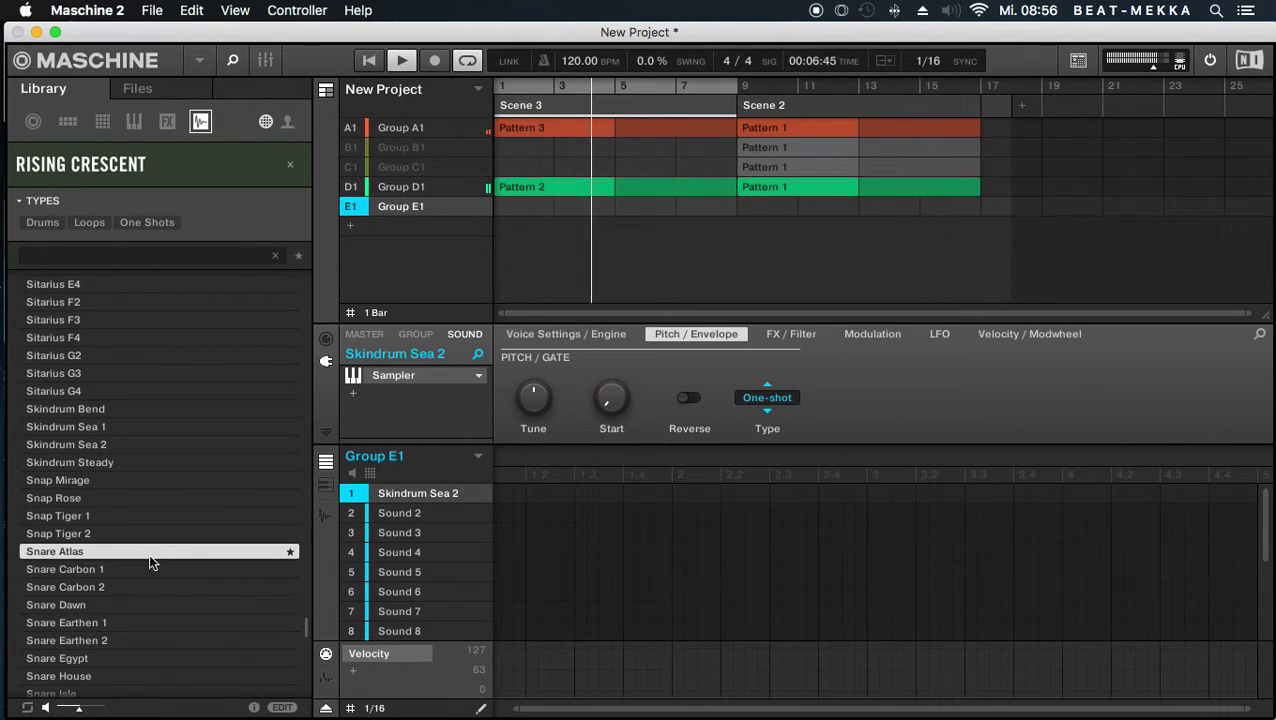
pyautogui.moveTo(150, 563); pyautogui.dragTo(386, 515)
# - Audition the snare samples, comparing Snare Carbon 1 and 2 and continuing down to Snare Mirage
pyautogui.click(104, 586)
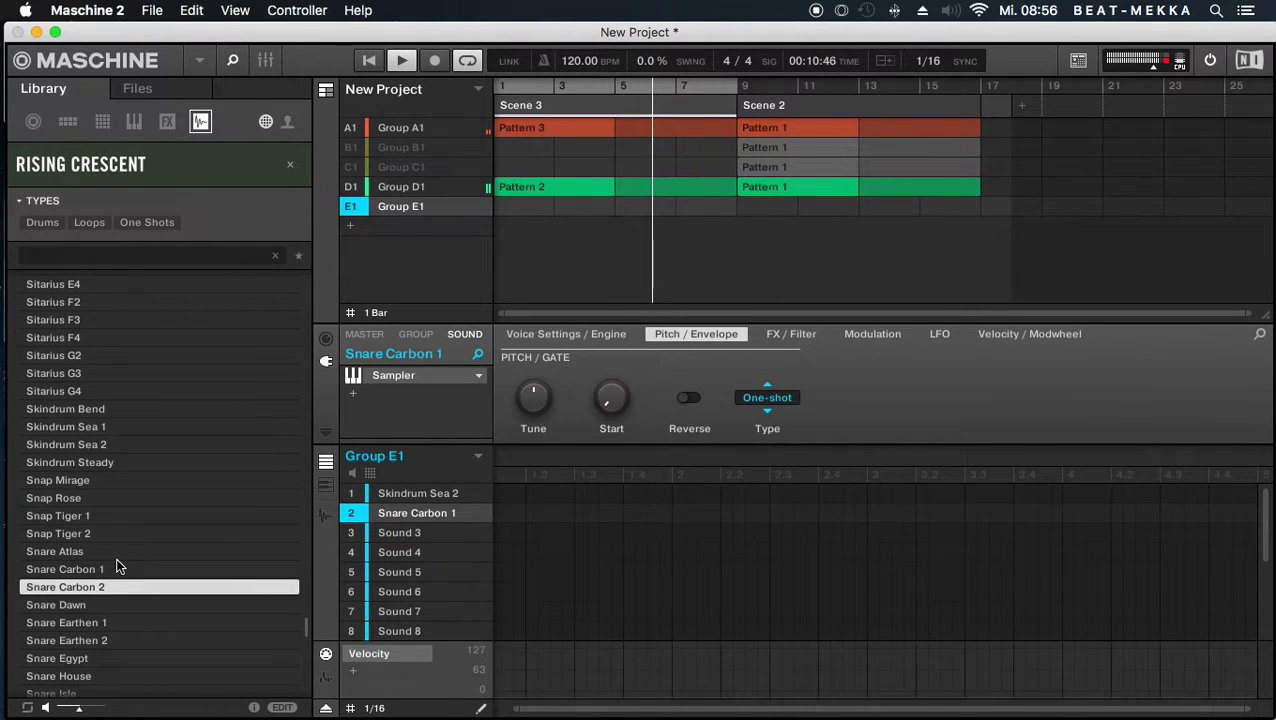
pyautogui.click(116, 568)
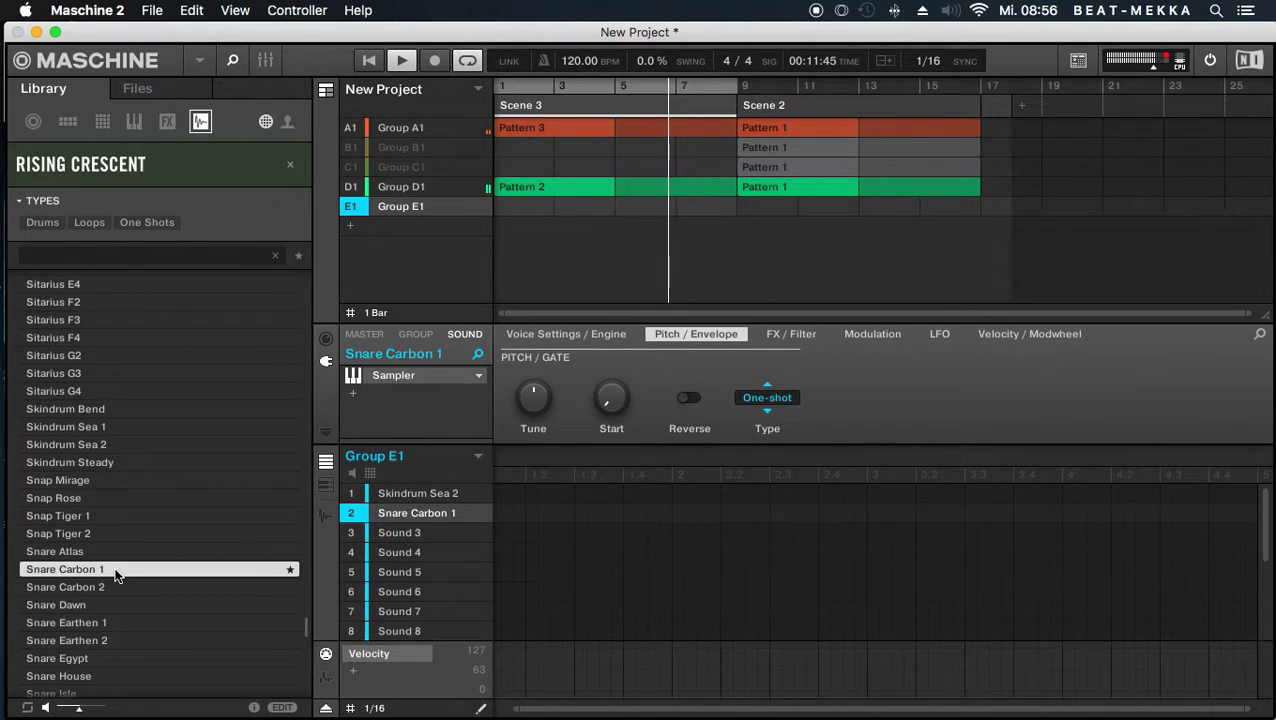
pyautogui.scroll(-5, 148, 498)
pyautogui.click(144, 498)
pyautogui.click(144, 531)
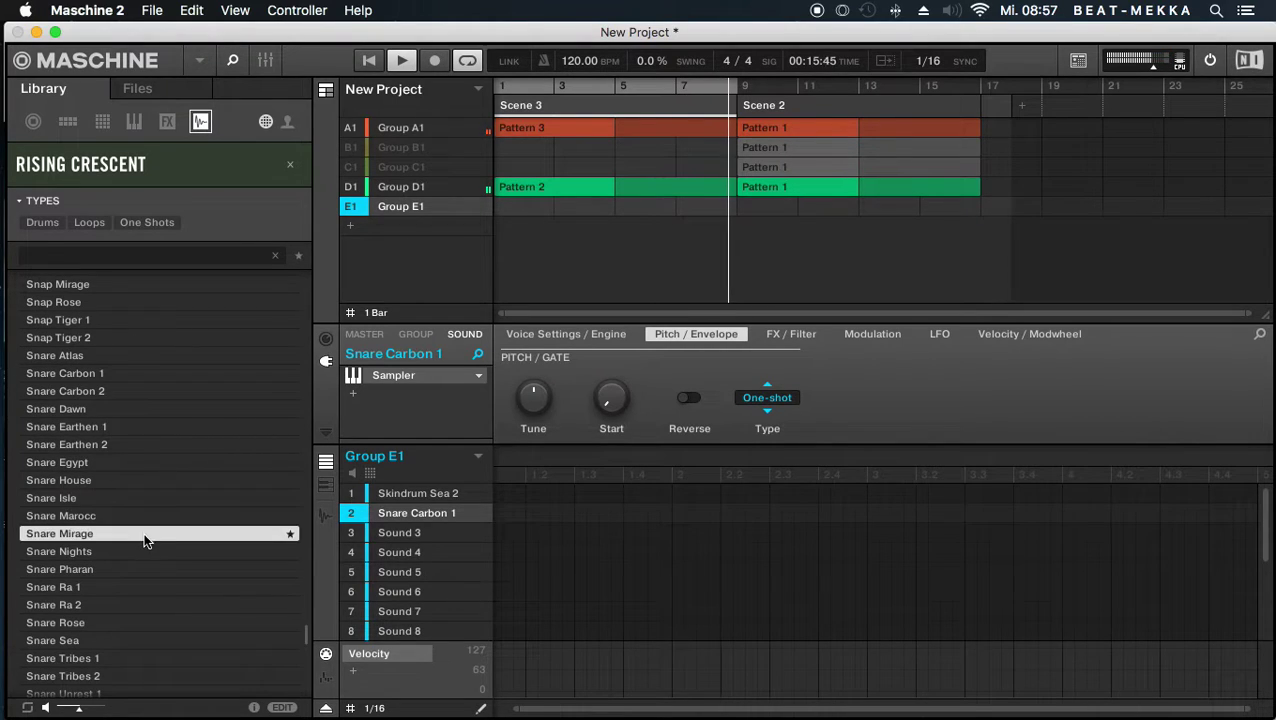
# - Try a Skindrum Sea 2 note at the start of Group E1's pattern and remove it
pyautogui.click(400, 494)
pyautogui.click(558, 492)
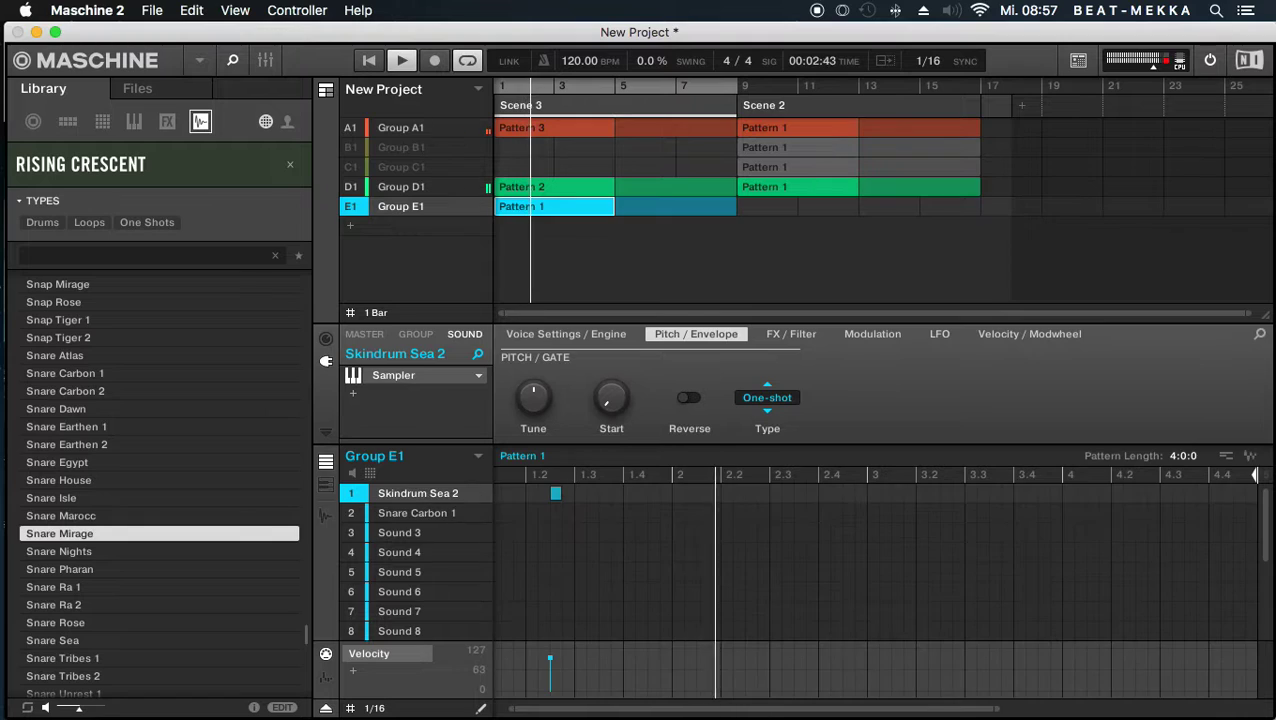
pyautogui.moveTo(557, 492); pyautogui.dragTo(500, 492)
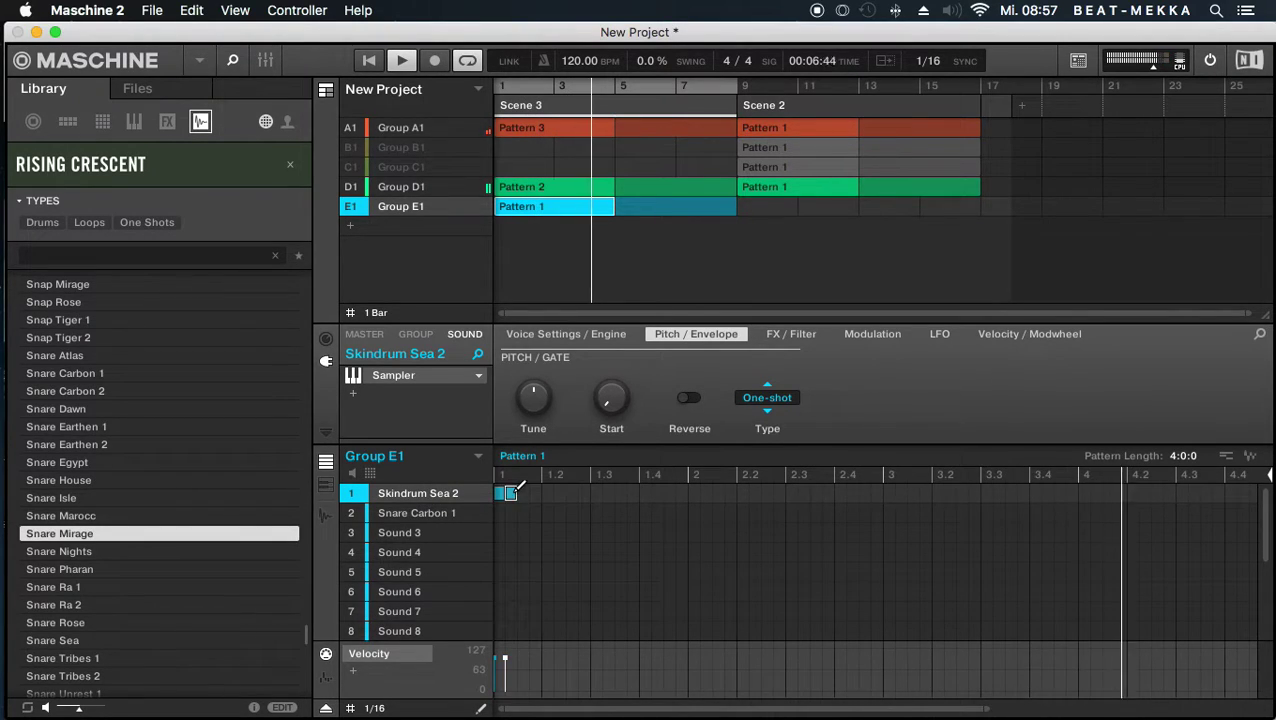
pyautogui.click(501, 494)
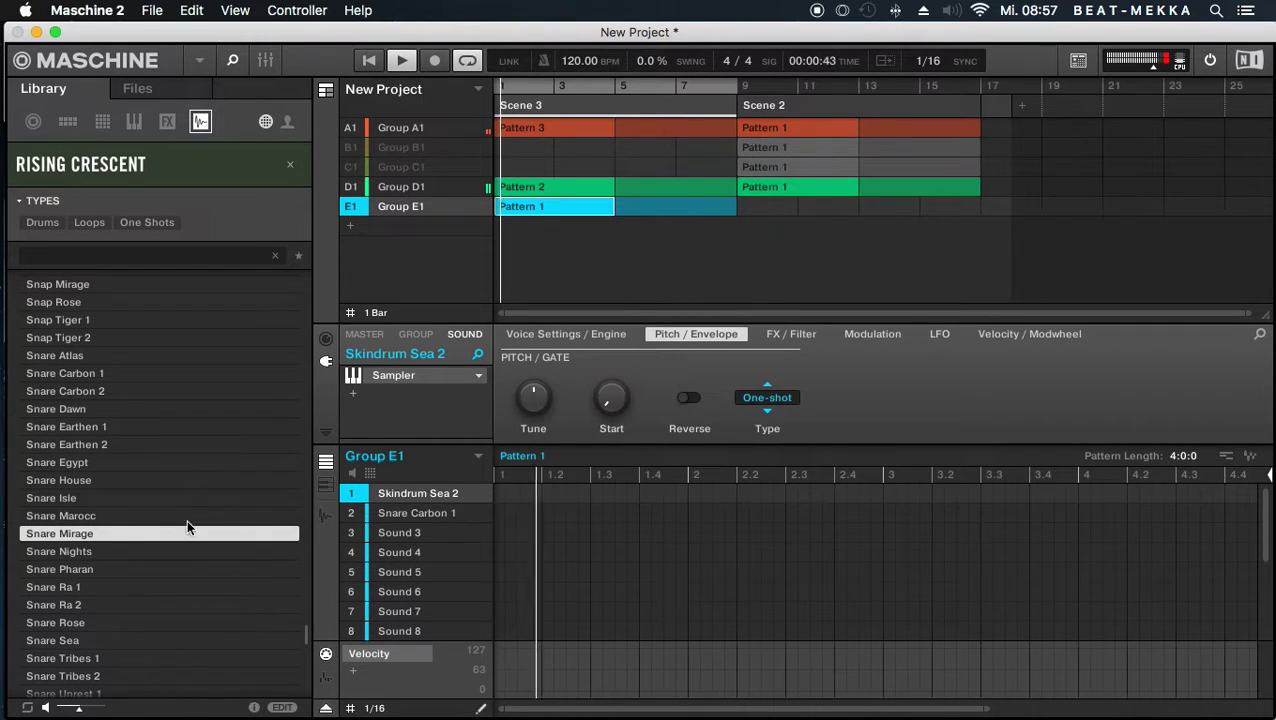
# - Place a Snare Carbon 1 note on the third beat of each of the pattern's four bars
pyautogui.click(156, 605)
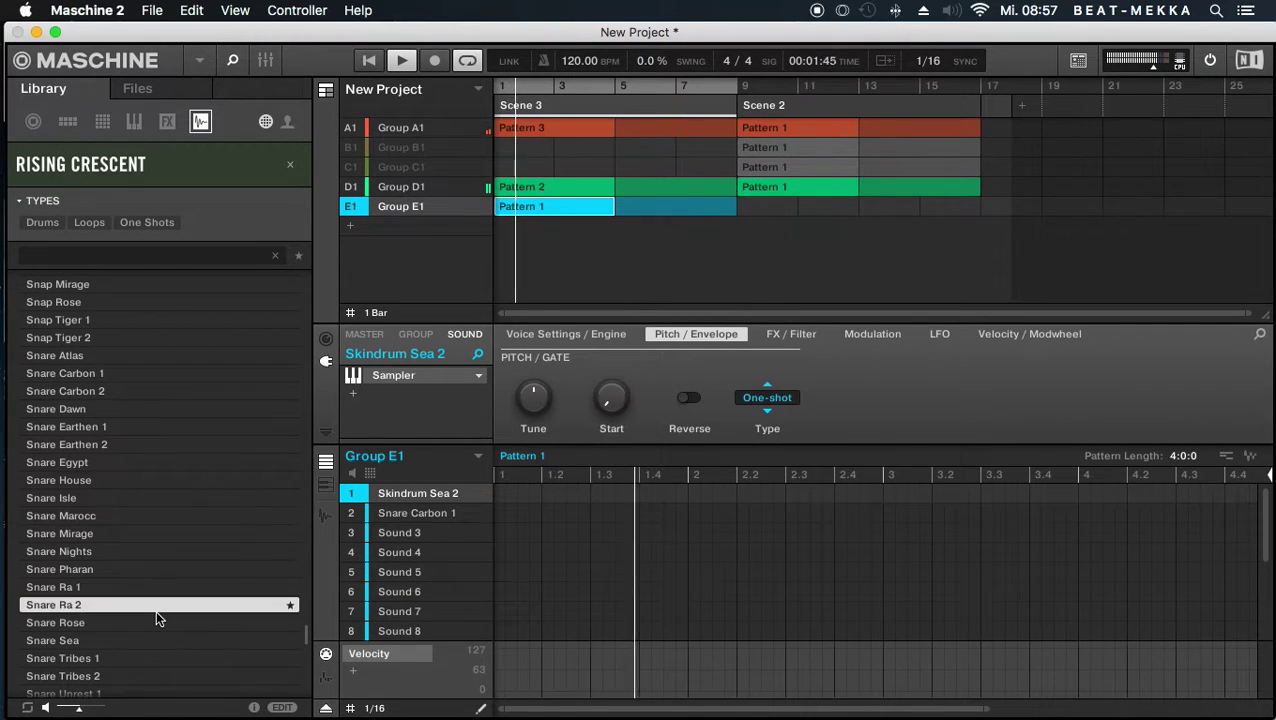
pyautogui.click(406, 512)
pyautogui.click(596, 512)
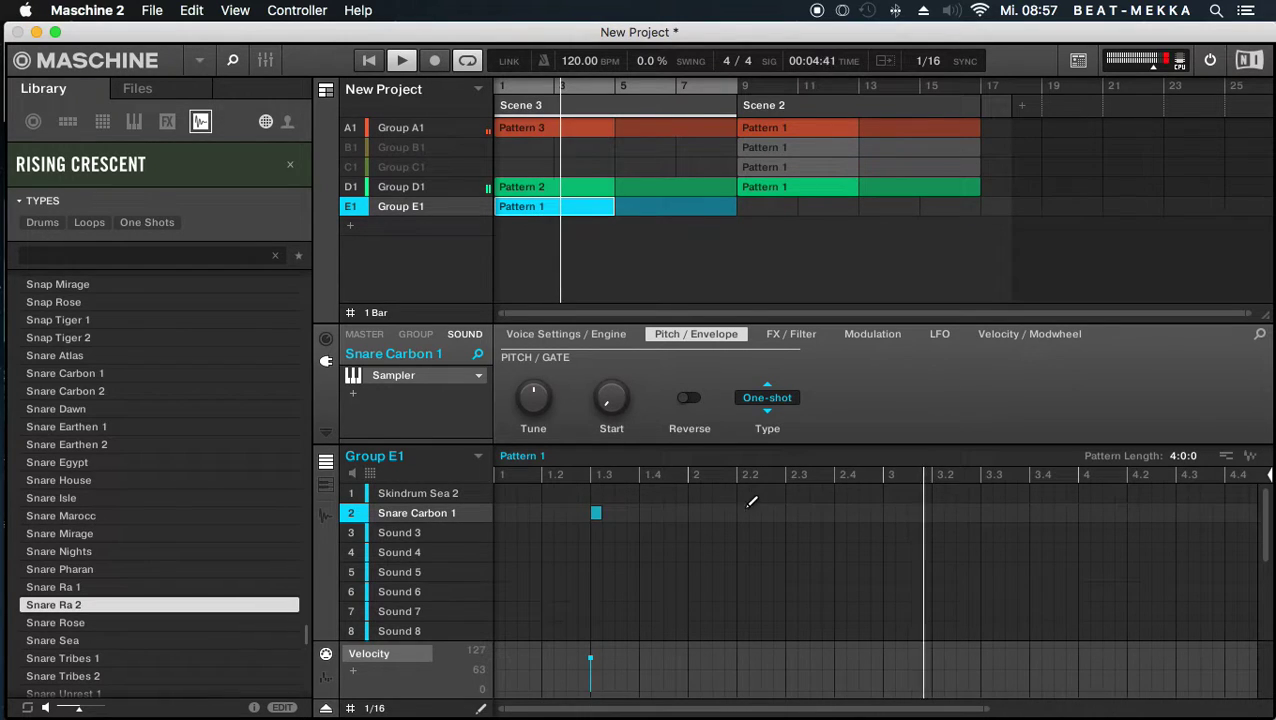
pyautogui.click(791, 512)
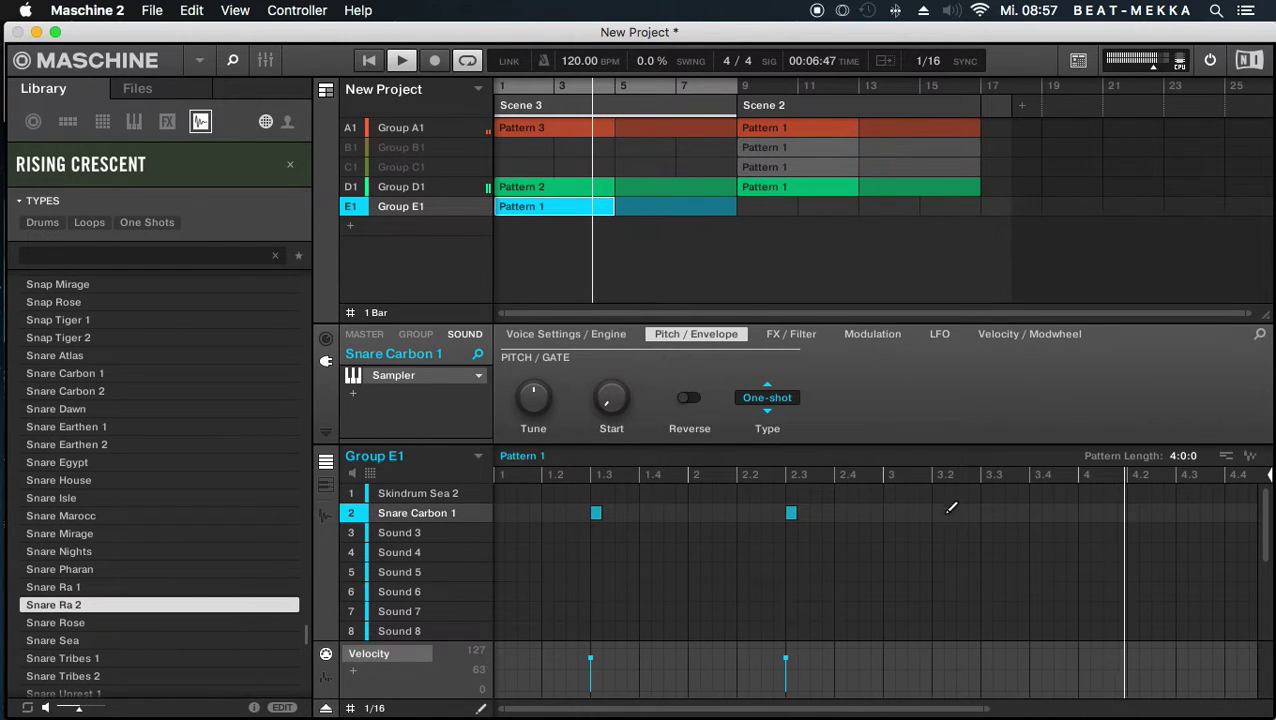
pyautogui.click(1133, 512)
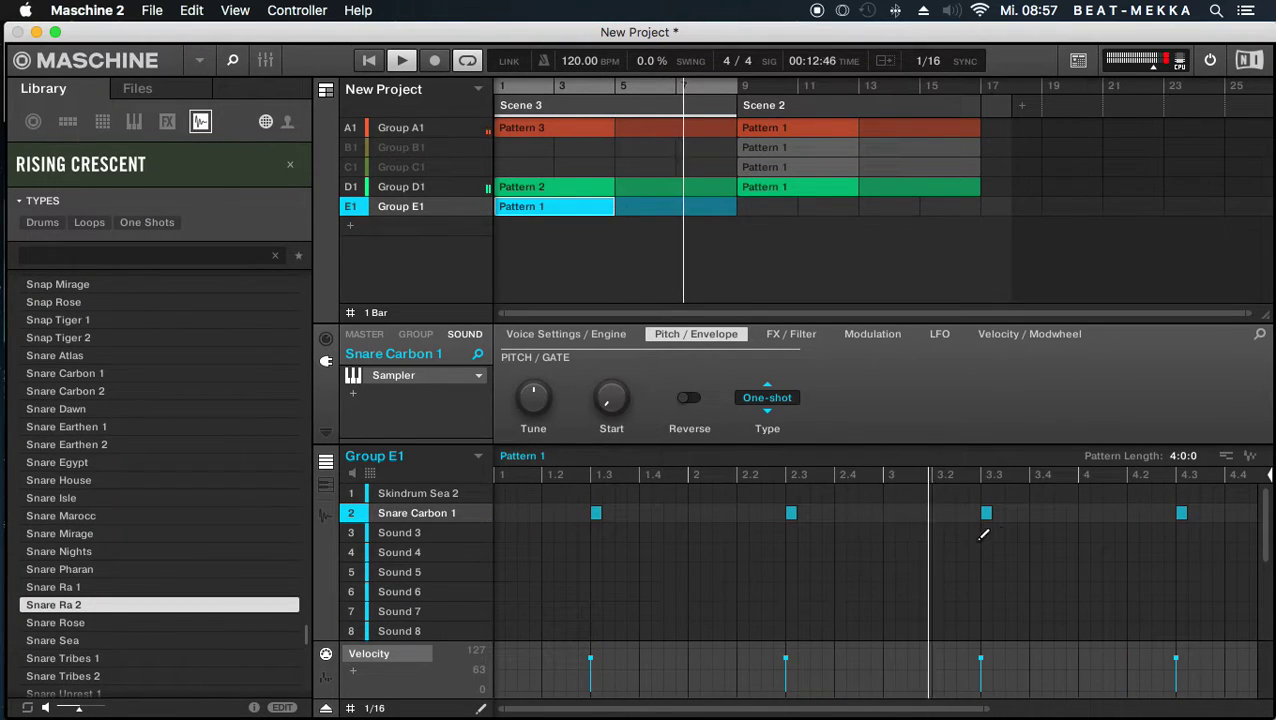
# - Try extra Snare Carbon 1 hits, keeping one midway through beat 3.4 and one midway through beat 4.4
pyautogui.click(1059, 512)
pyautogui.click(1157, 512)
pyautogui.click(1158, 512)
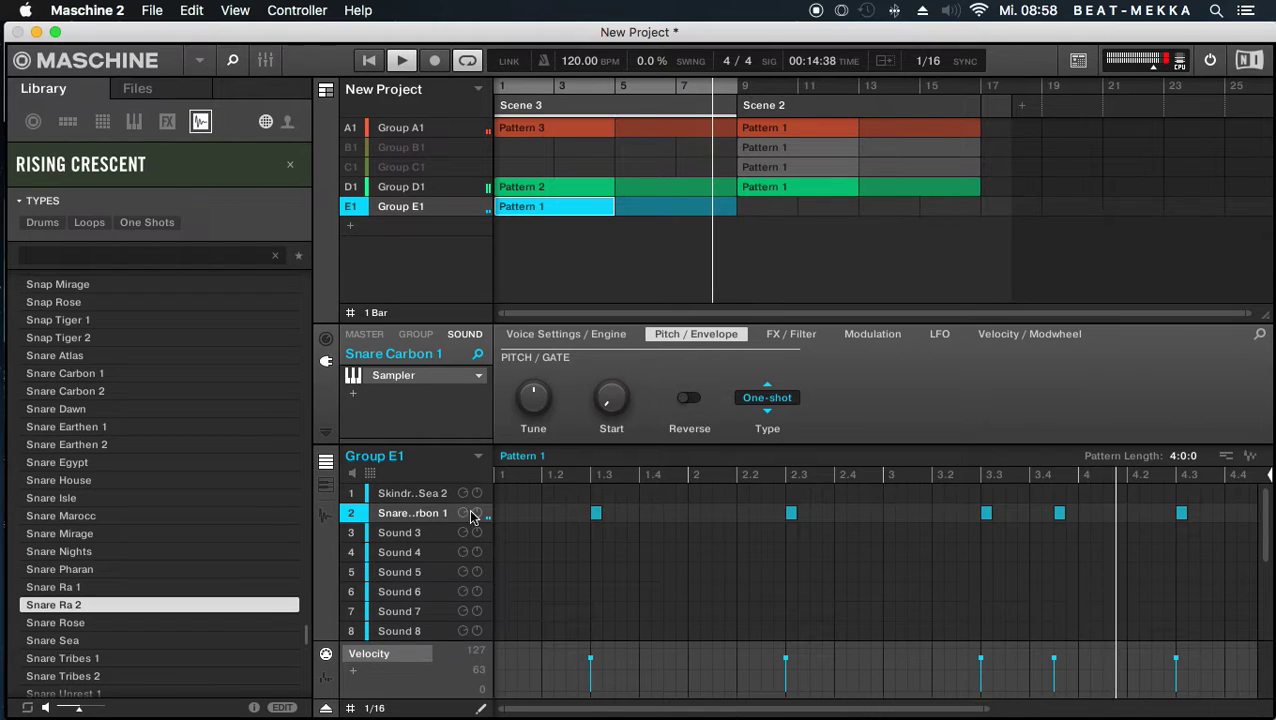
pyautogui.click(1242, 513)
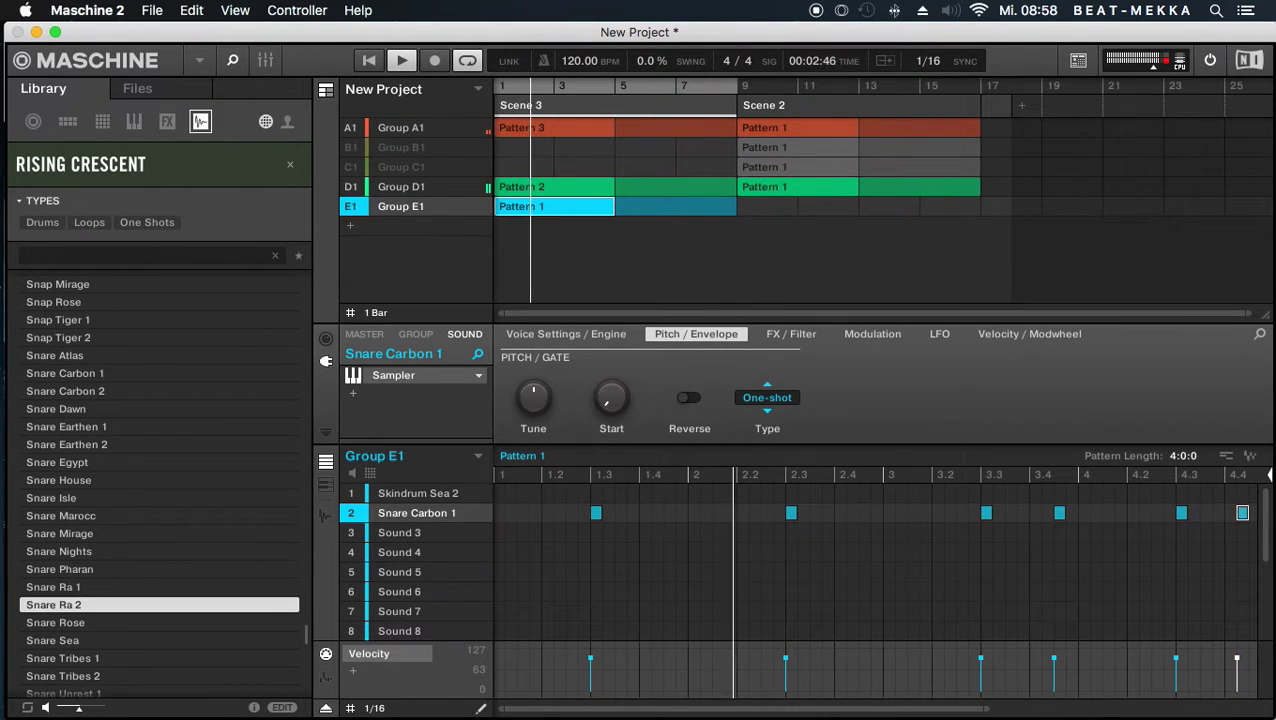
pyautogui.click(1243, 513)
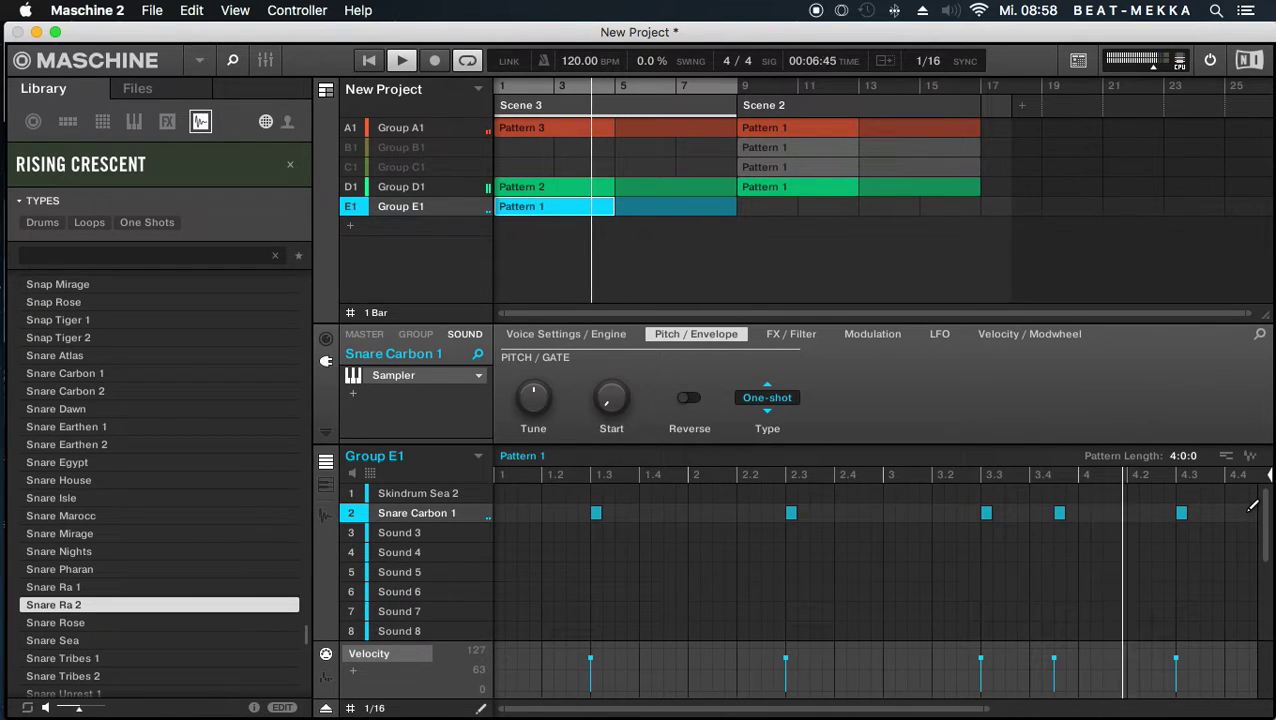
pyautogui.click(1255, 511)
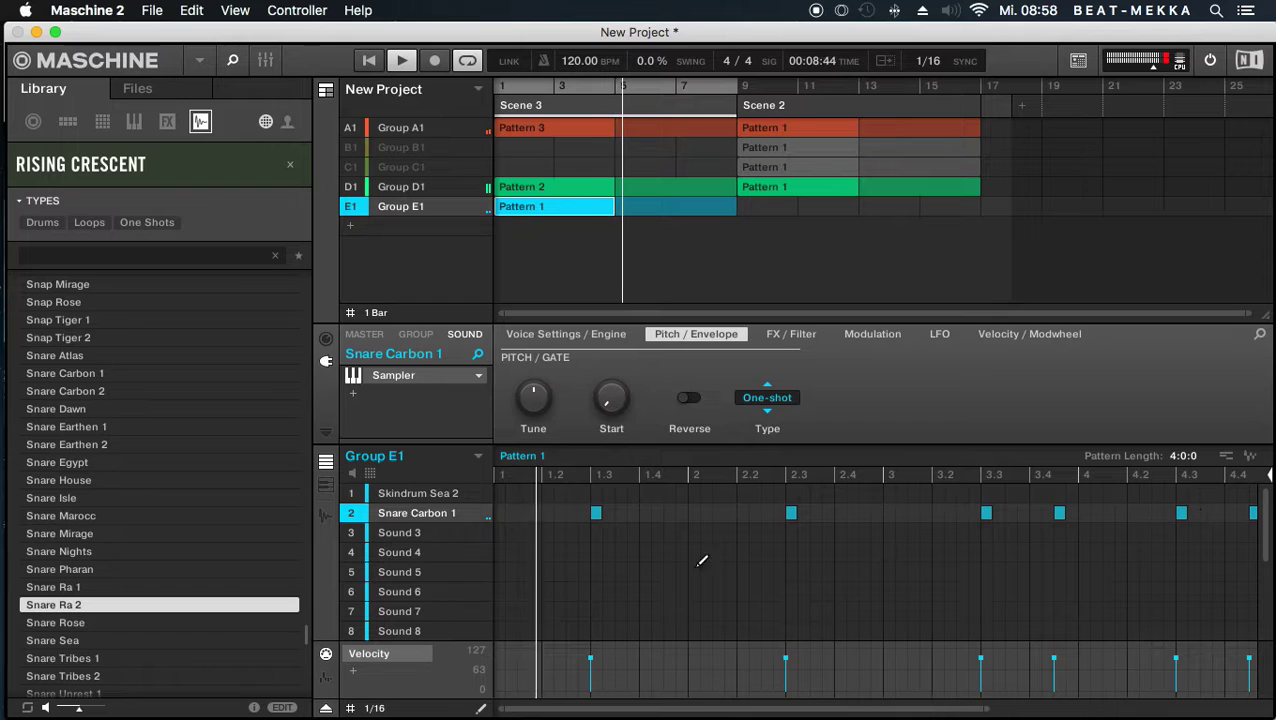
# - Load Tamb Camel 1 into Sound 3 and place a note for it at the start of the pattern
pyautogui.click(60, 569)
pyautogui.click(90, 622)
pyautogui.scroll(-5, 95, 623)
pyautogui.click(95, 623)
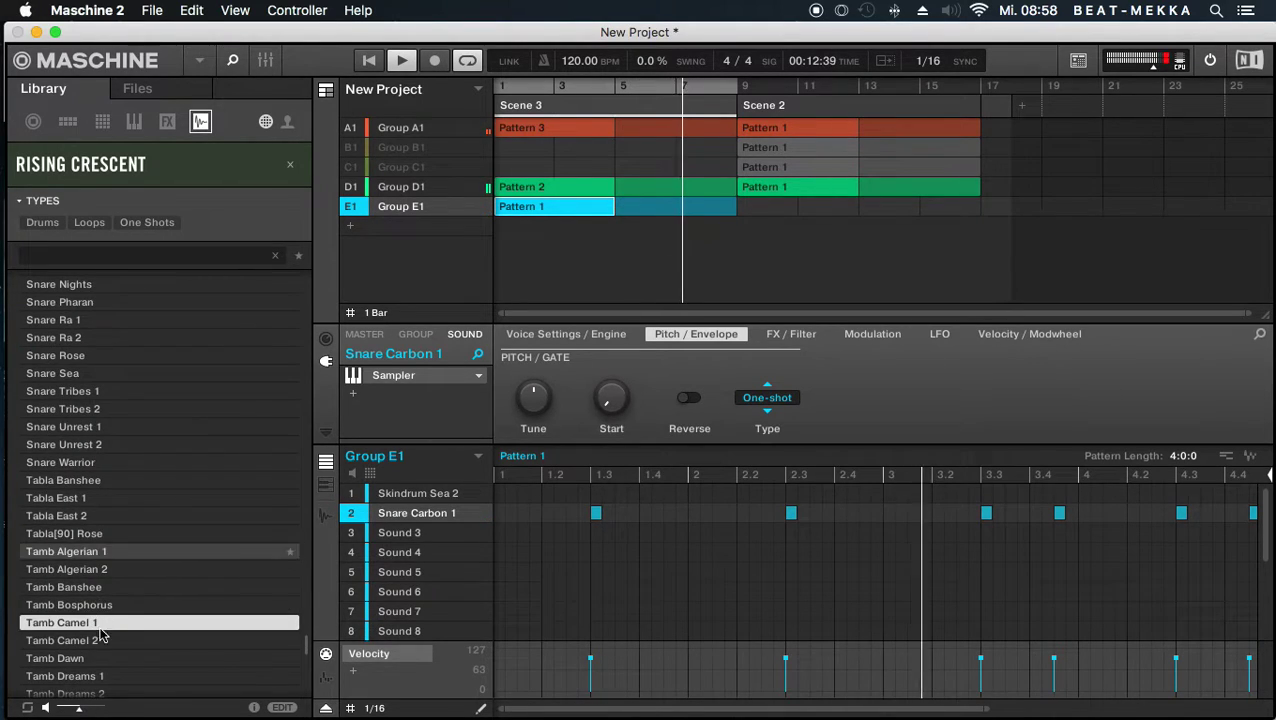
pyautogui.moveTo(99, 622); pyautogui.dragTo(415, 535)
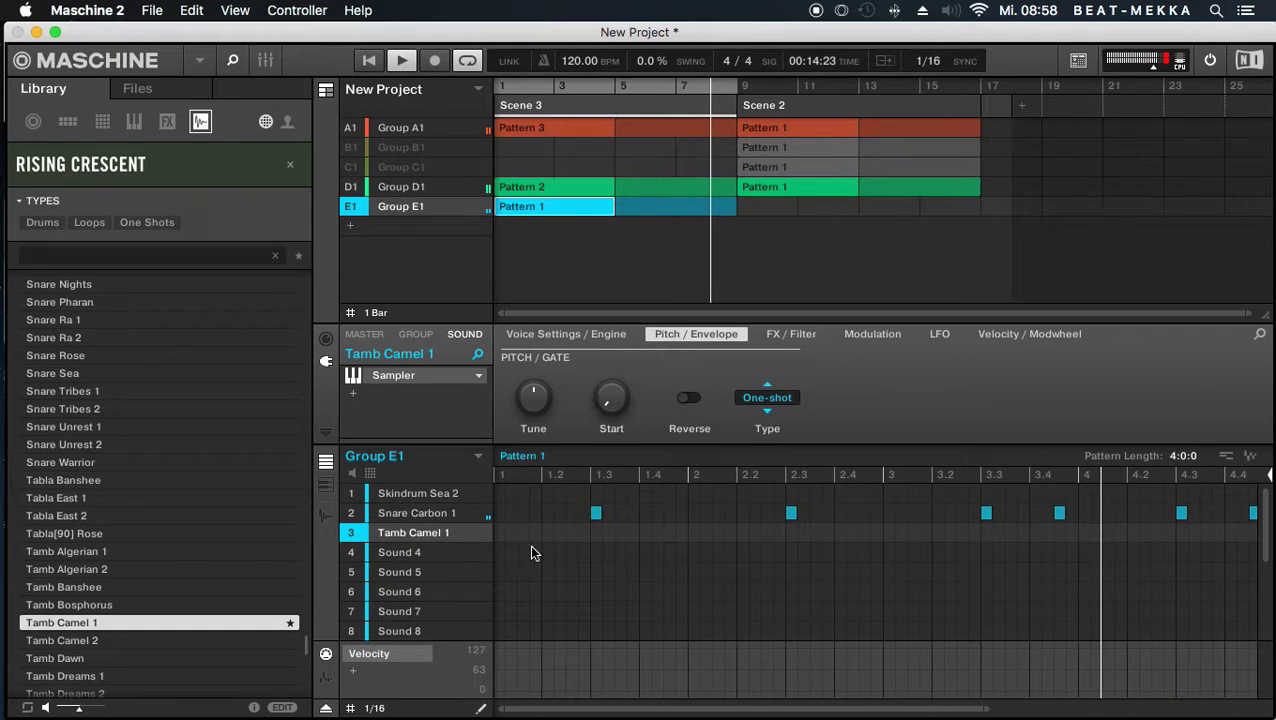
pyautogui.click(499, 532)
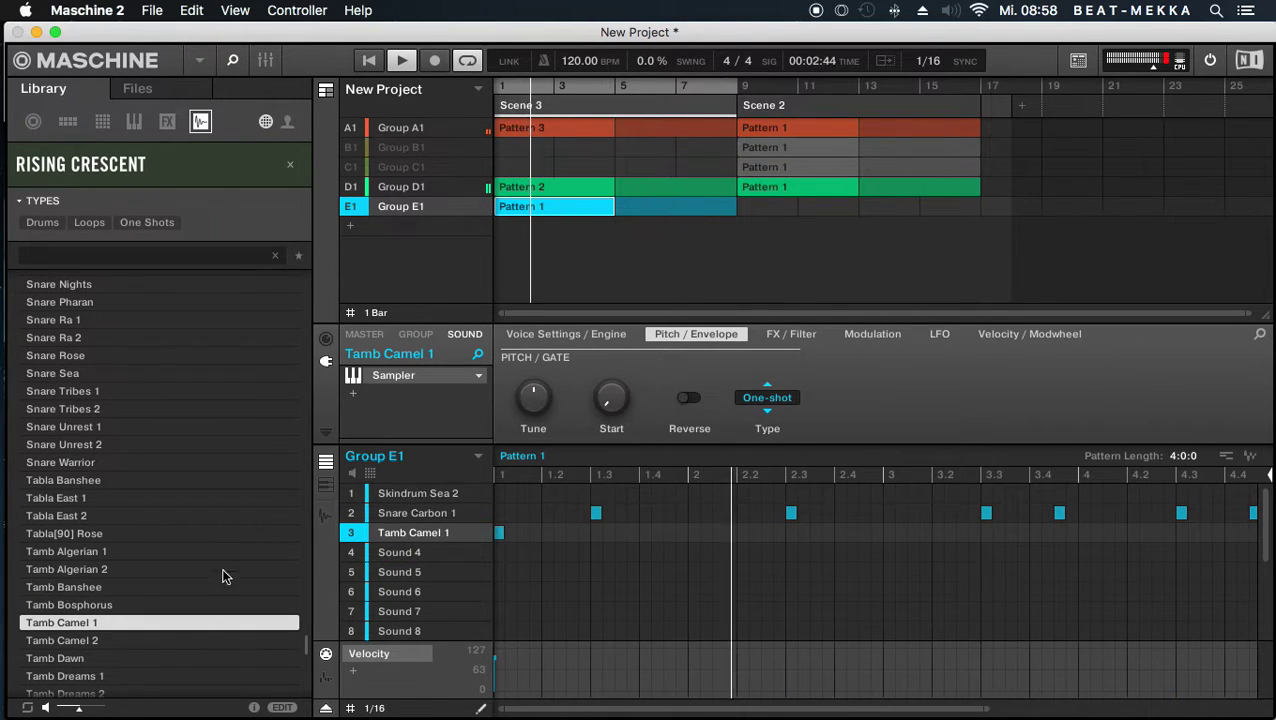
# - Audition the neighbouring tambourines and replace the sample in Sound 3 with Tamb Algerian 1
pyautogui.press('Up')
pyautogui.press('Up')
pyautogui.press('Up')
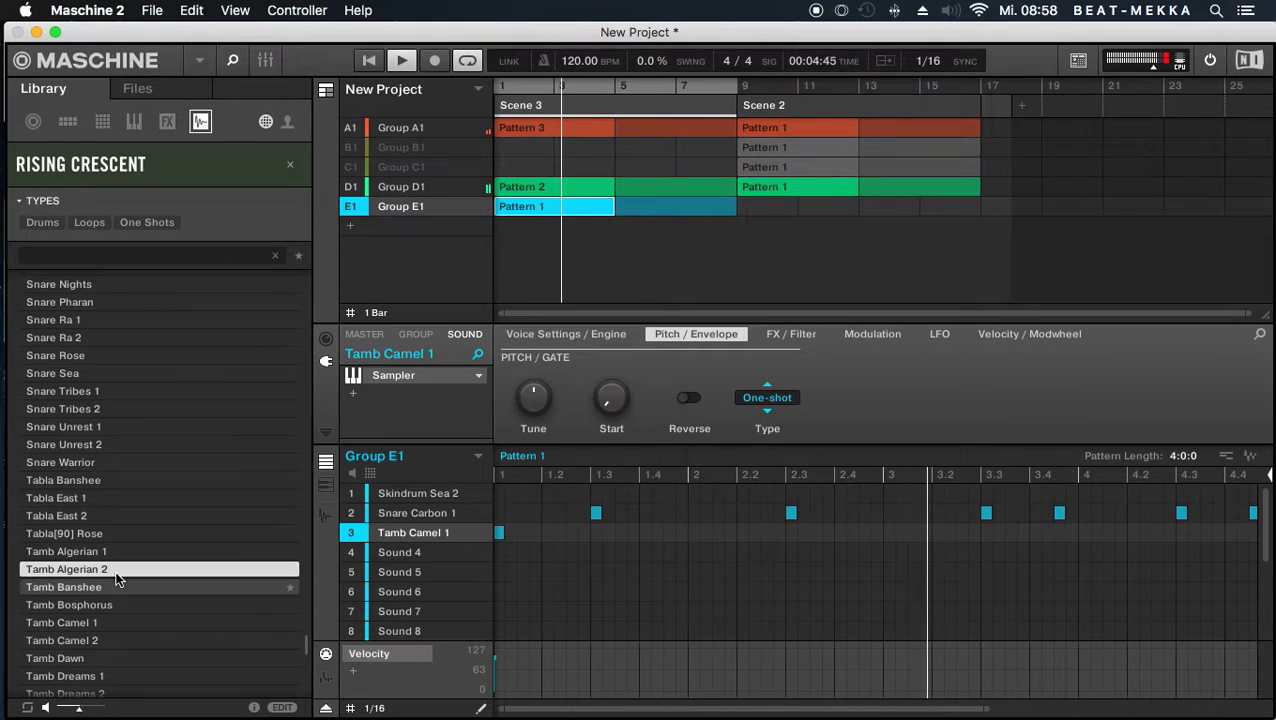
pyautogui.click(150, 554)
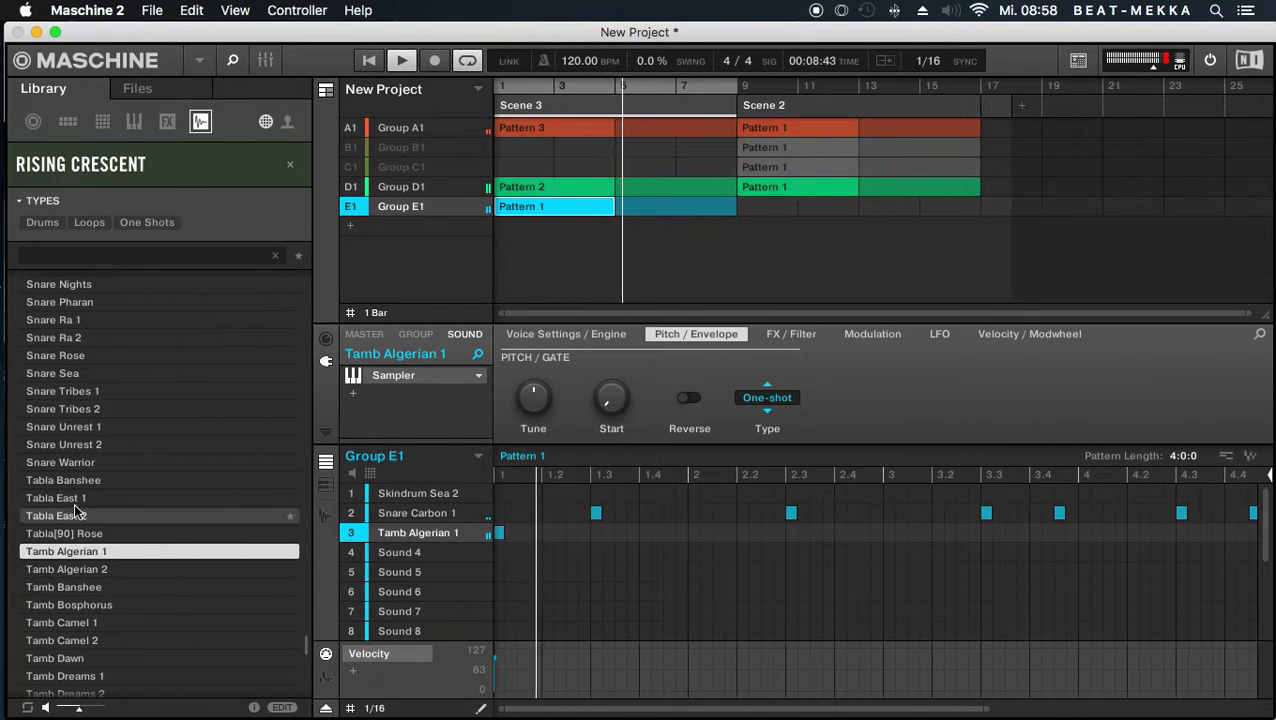
# - Audition further percussion samples, including Tamb Mahabharata, Triangle Algerian and Tom Orient 1
pyautogui.click(88, 482)
pyautogui.click(121, 658)
pyautogui.scroll(-4, 122, 650)
pyautogui.click(122, 644)
pyautogui.click(143, 605)
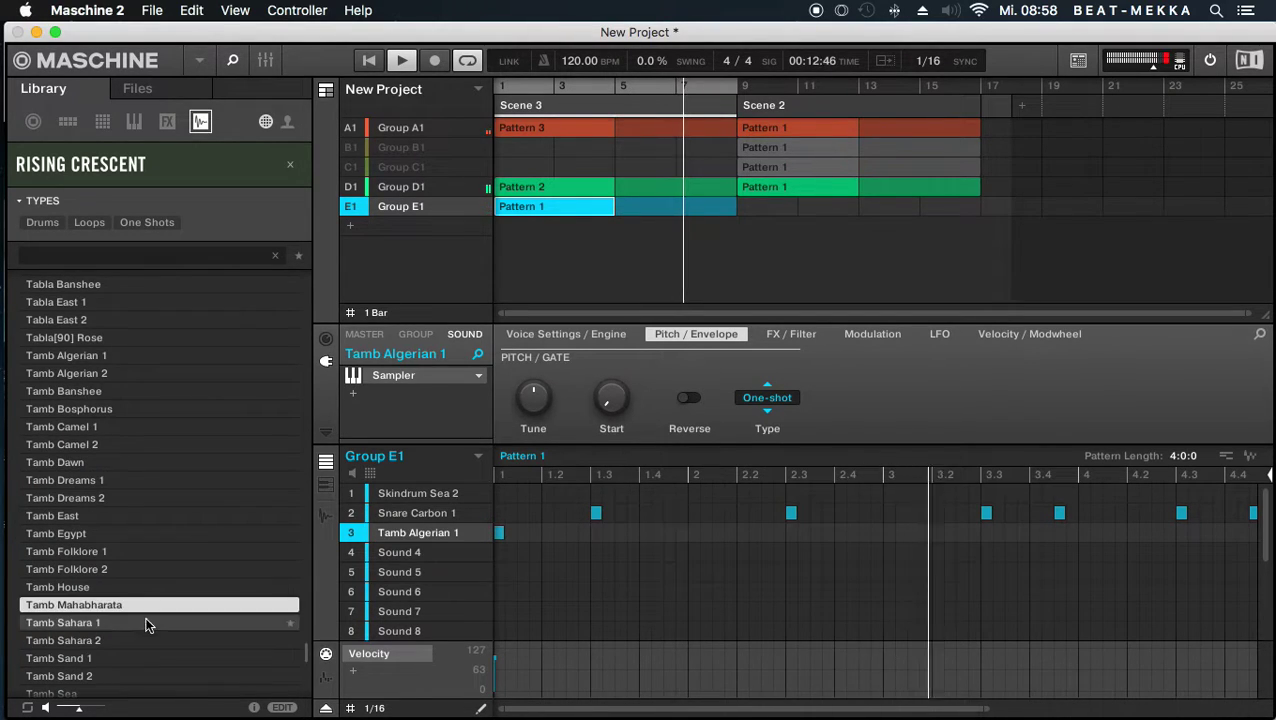
pyautogui.scroll(-5, 151, 638)
pyautogui.click(151, 640)
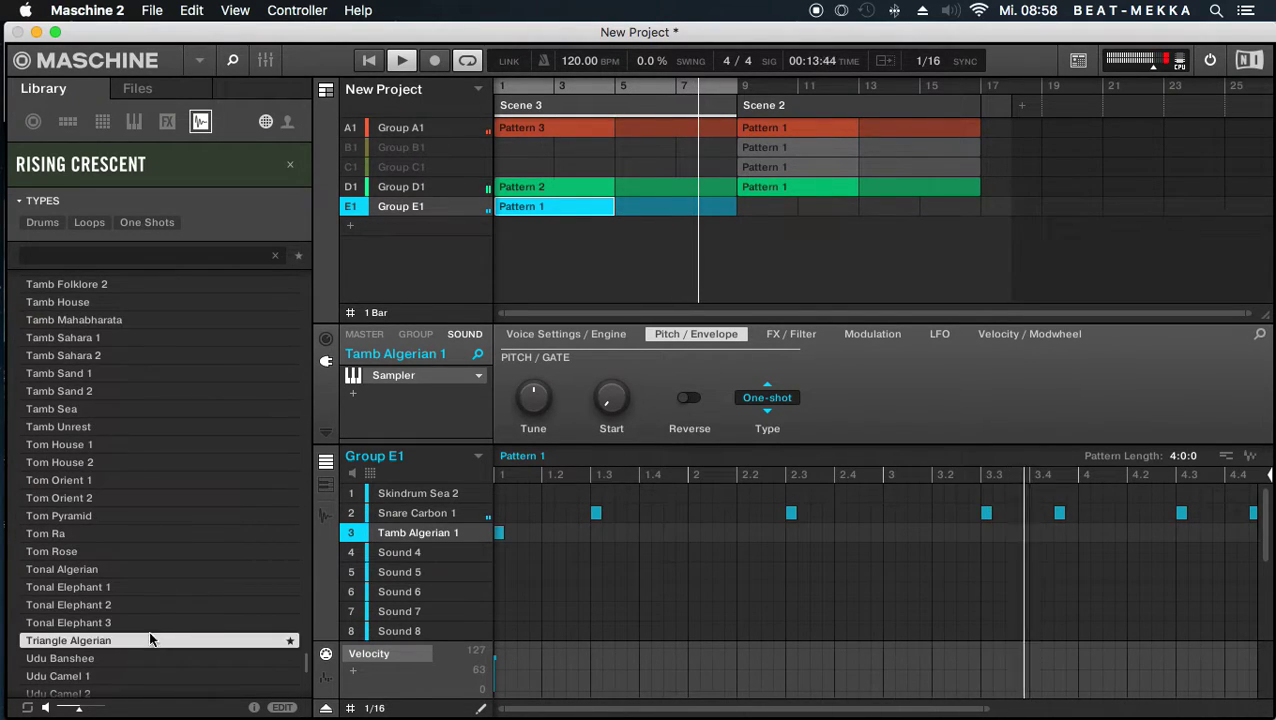
pyautogui.click(140, 568)
pyautogui.click(119, 480)
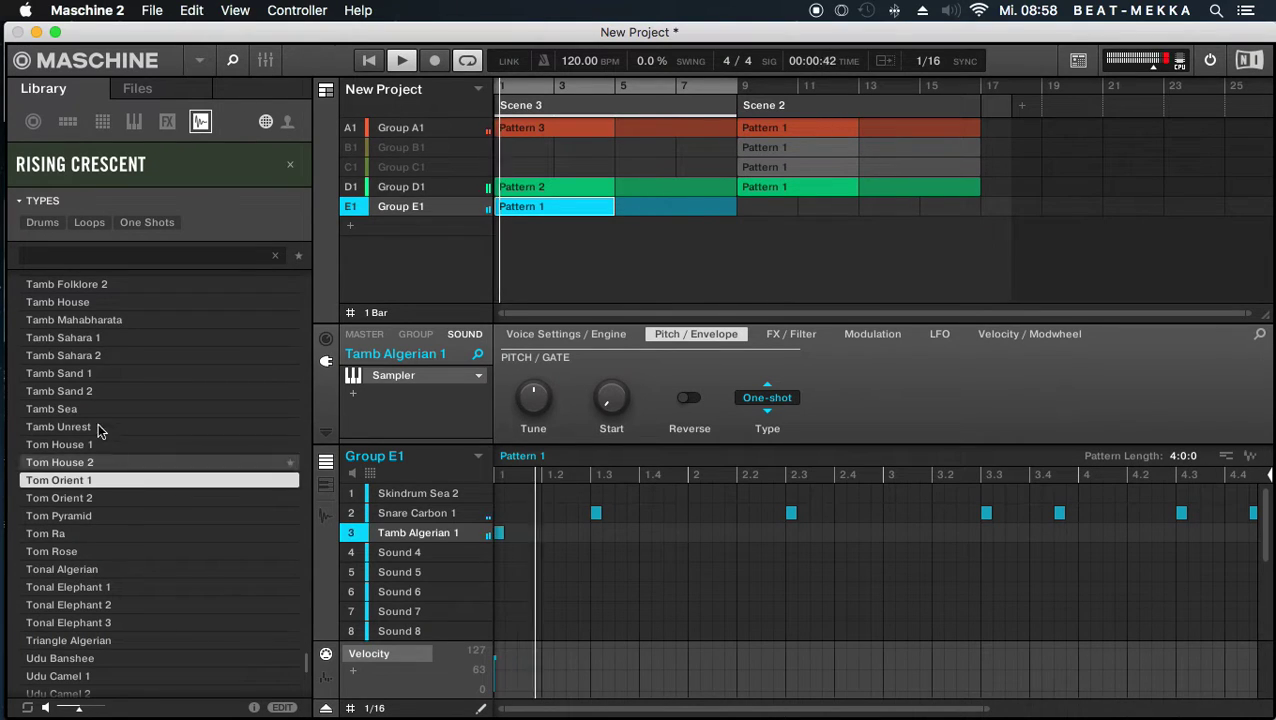
# - Compare more tambourine samples and replace the sample in Sound 3 with Tamb Sahara 1
pyautogui.click(120, 337)
pyautogui.click(125, 406)
pyautogui.click(117, 337)
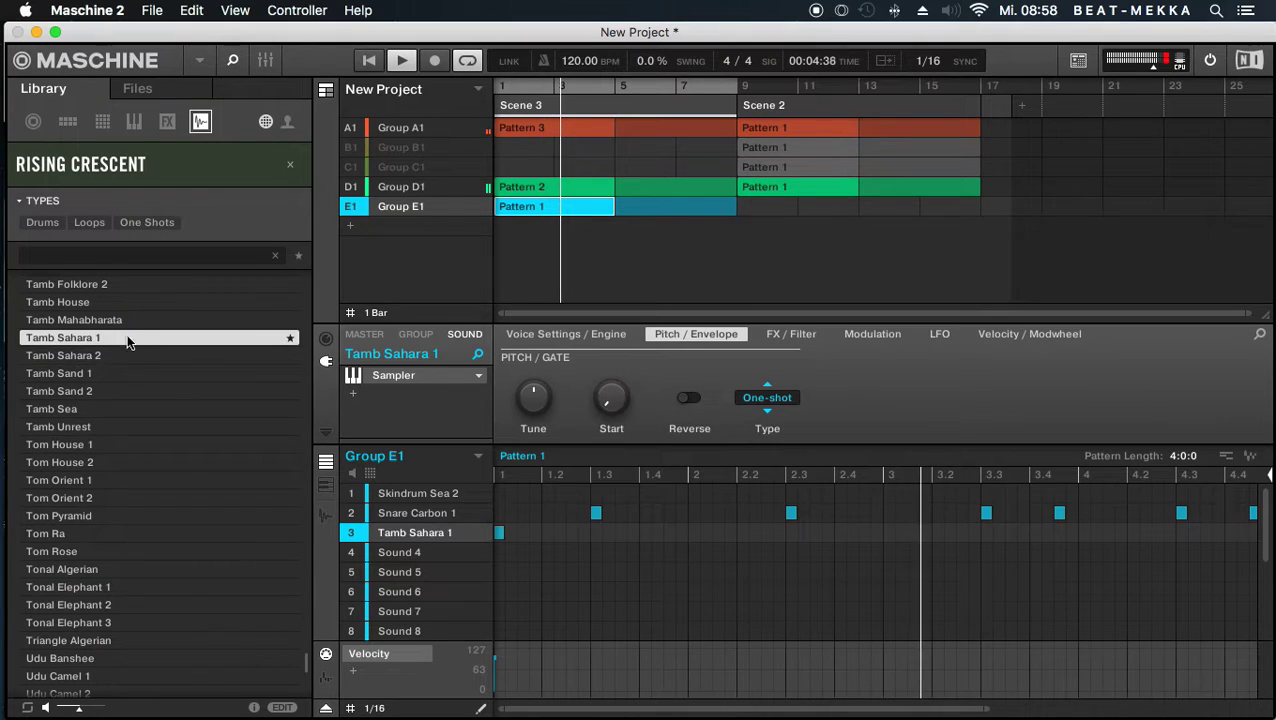
# - Audition the samples from Tamb Sahara 2 through the toms and tonal sounds down to Udu Camel 1
pyautogui.click(122, 356)
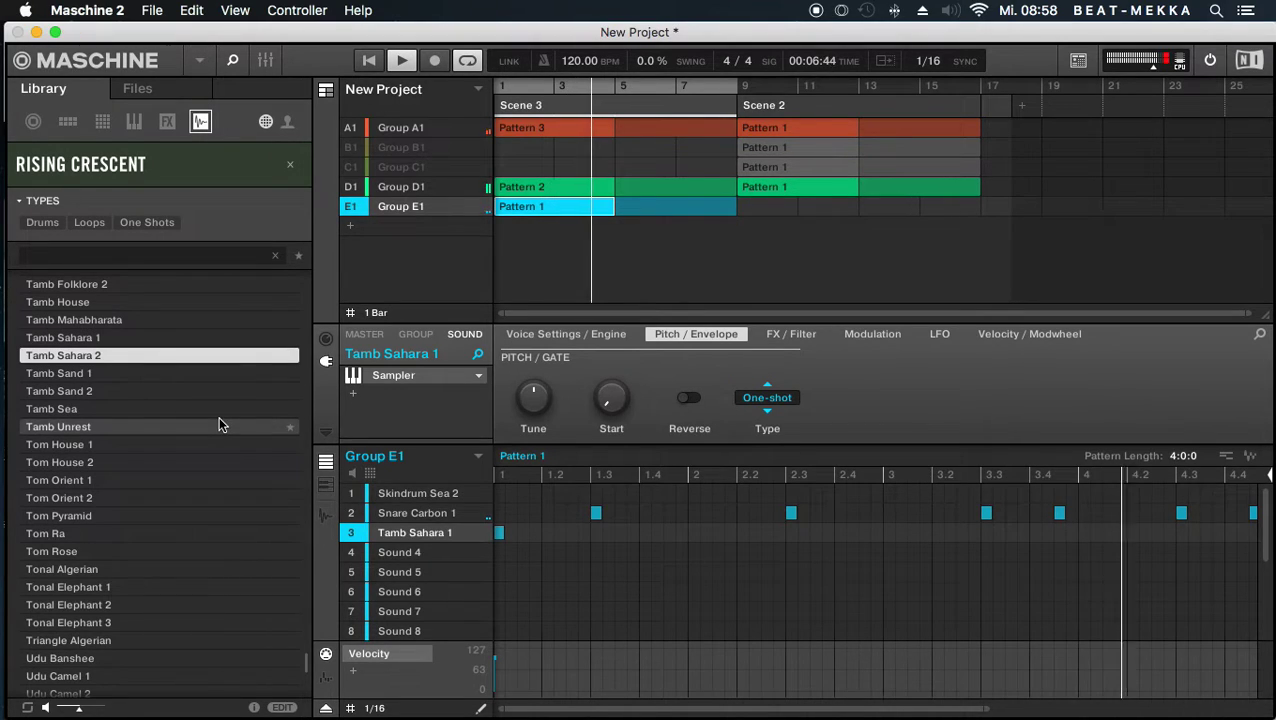
pyautogui.press('Down')
pyautogui.press('Down')
pyautogui.press('Down')
pyautogui.press('Down')
pyautogui.press('Down')
pyautogui.press('Down')
pyautogui.press('Down')
pyautogui.press('Down')
pyautogui.press('Down')
pyautogui.press('Down')
pyautogui.press('Down')
pyautogui.press('Down')
pyautogui.press('Down')
pyautogui.press('Down')
pyautogui.press('Down')
pyautogui.press('Down')
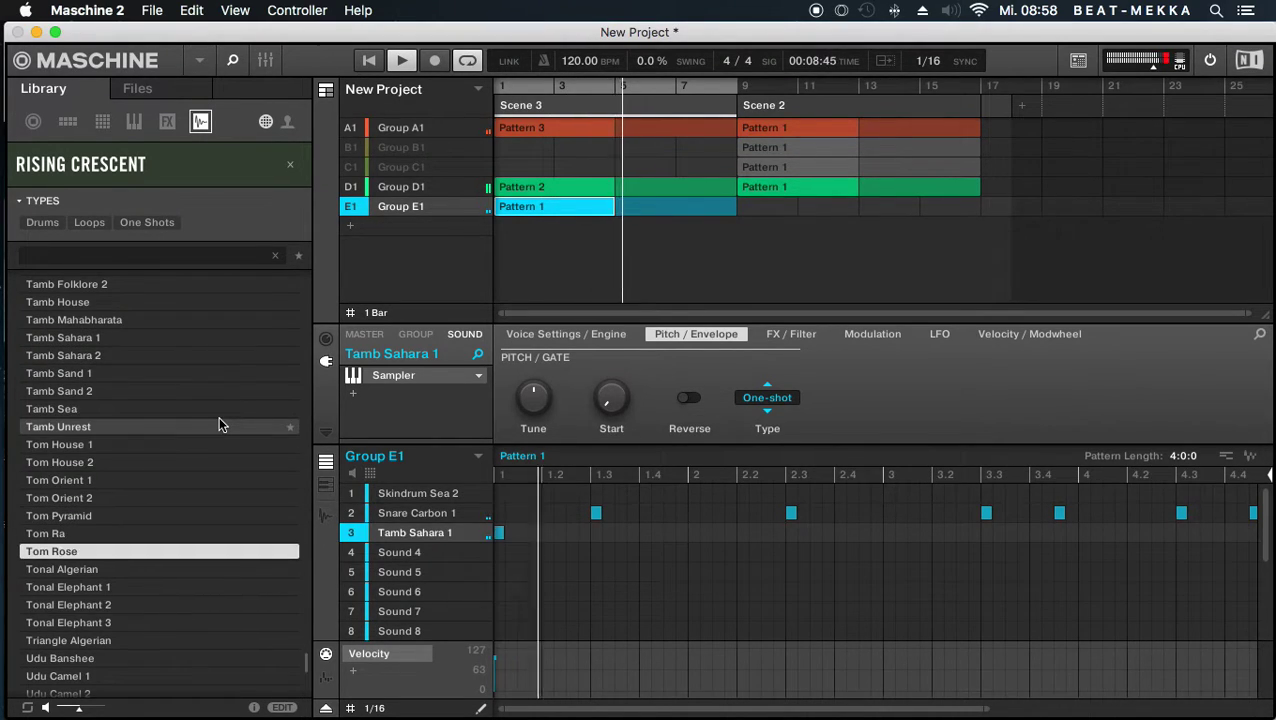
pyautogui.press('Down')
pyautogui.press('Down')
pyautogui.press('Down')
pyautogui.press('Down')
pyautogui.press('Down')
pyautogui.press('Down')
pyautogui.press('Down')
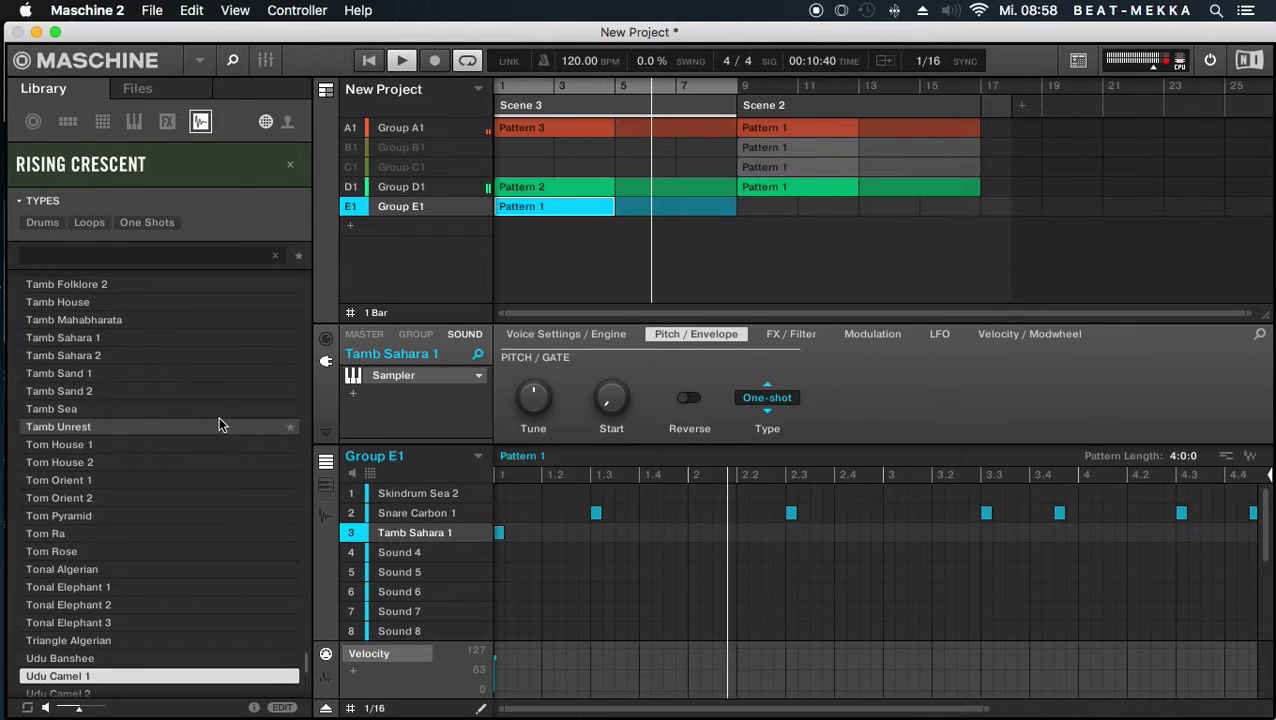
# - Audition the remaining udu, vocal and wind samples down to the woodblocks, returning to Woodblock[110] Kalahari
pyautogui.press('Up')
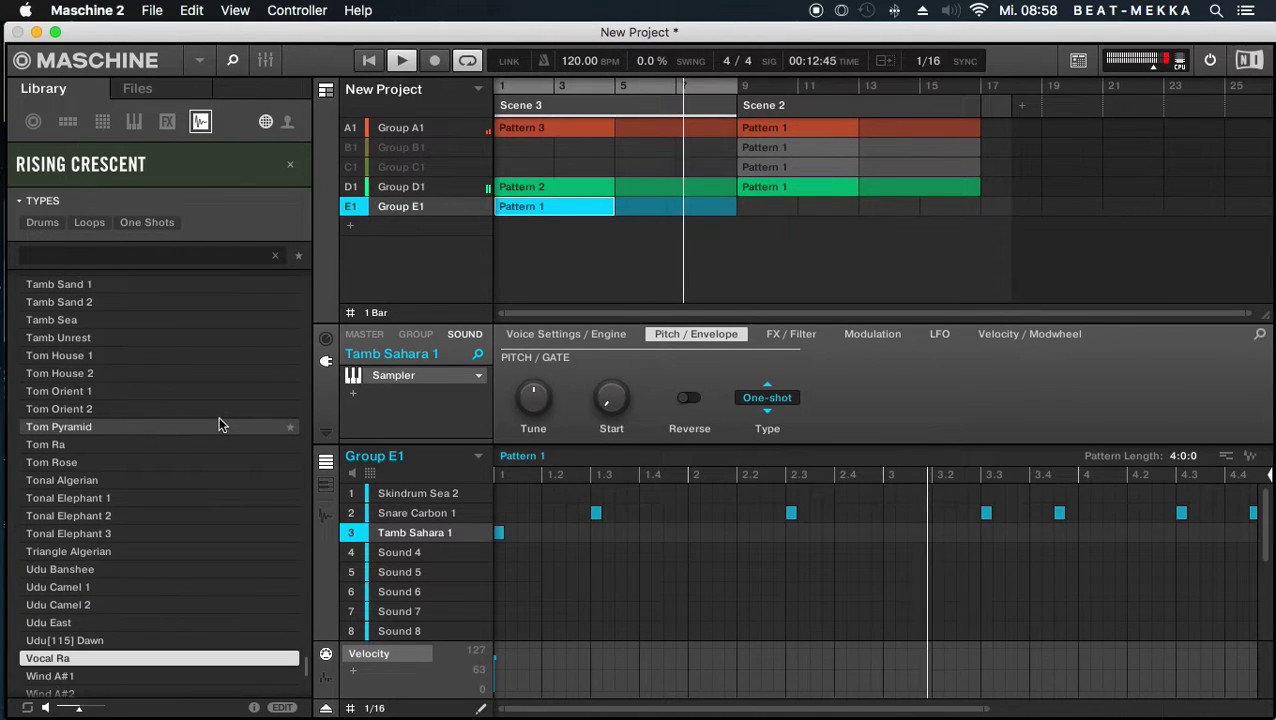
pyautogui.press('Down')
pyautogui.press('Down')
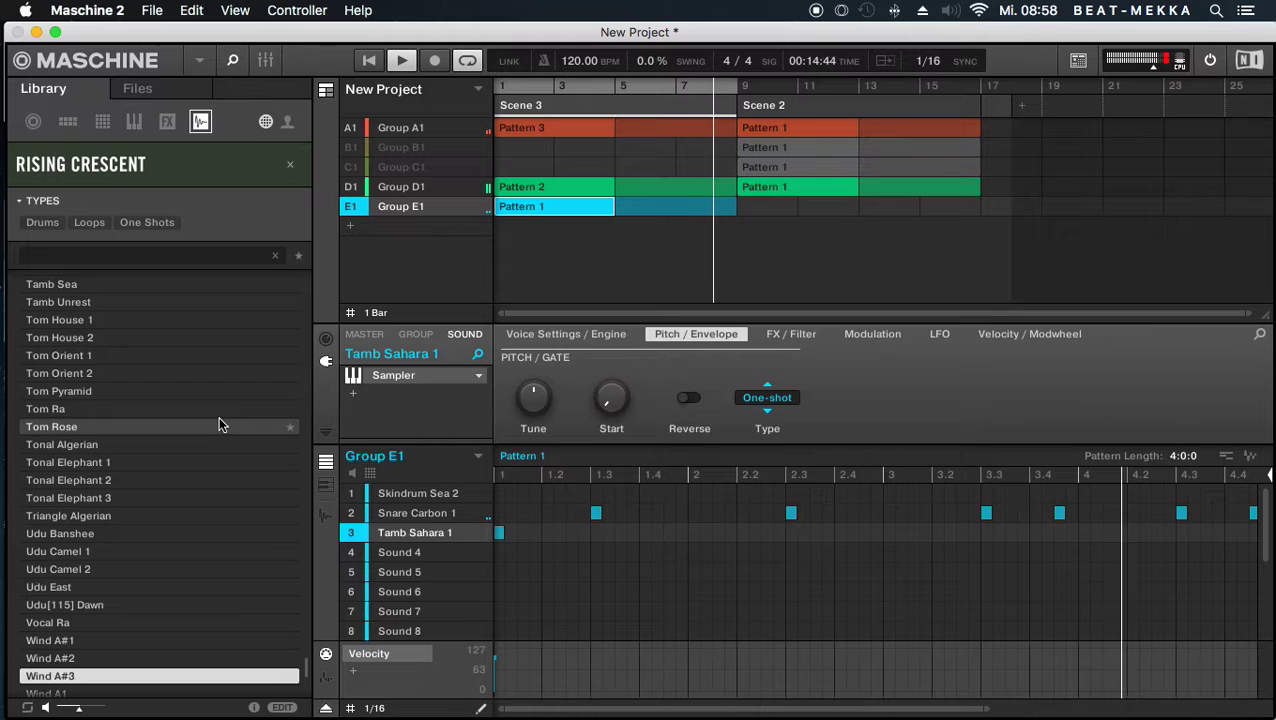
pyautogui.press('Down')
pyautogui.press('Down')
pyautogui.press('Down')
pyautogui.press('Down')
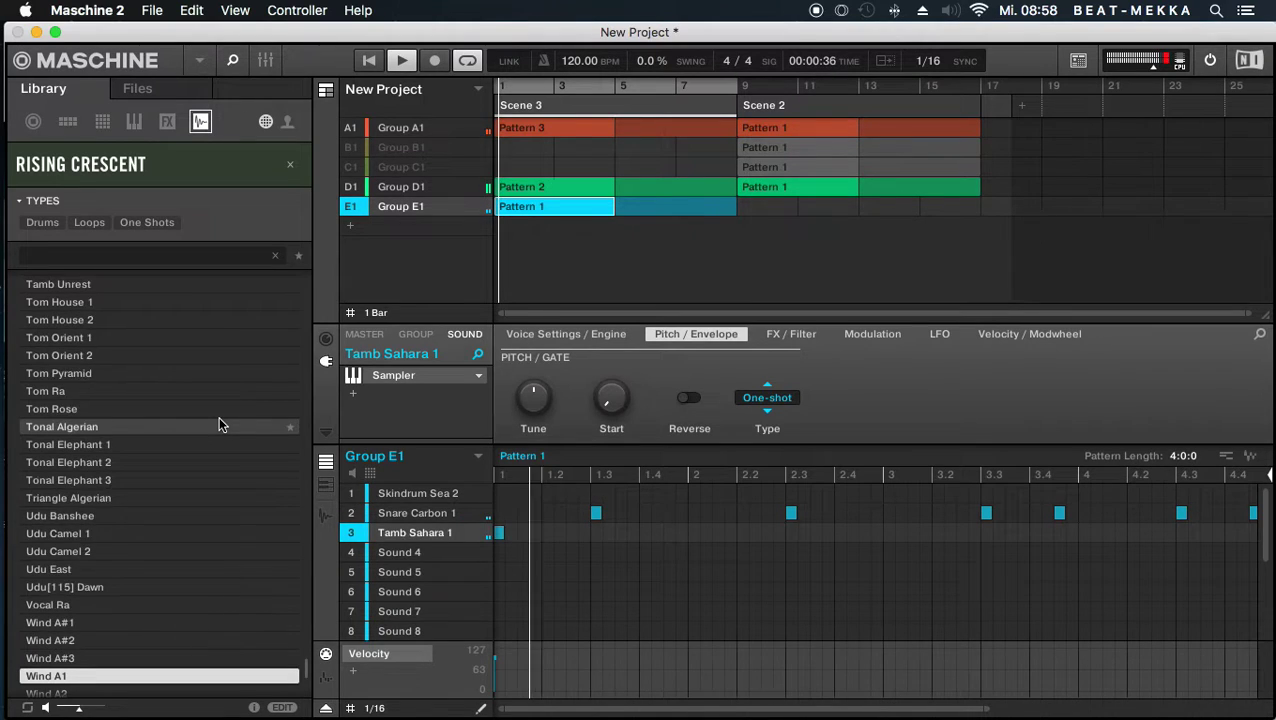
pyautogui.press('Up')
pyautogui.press('Down')
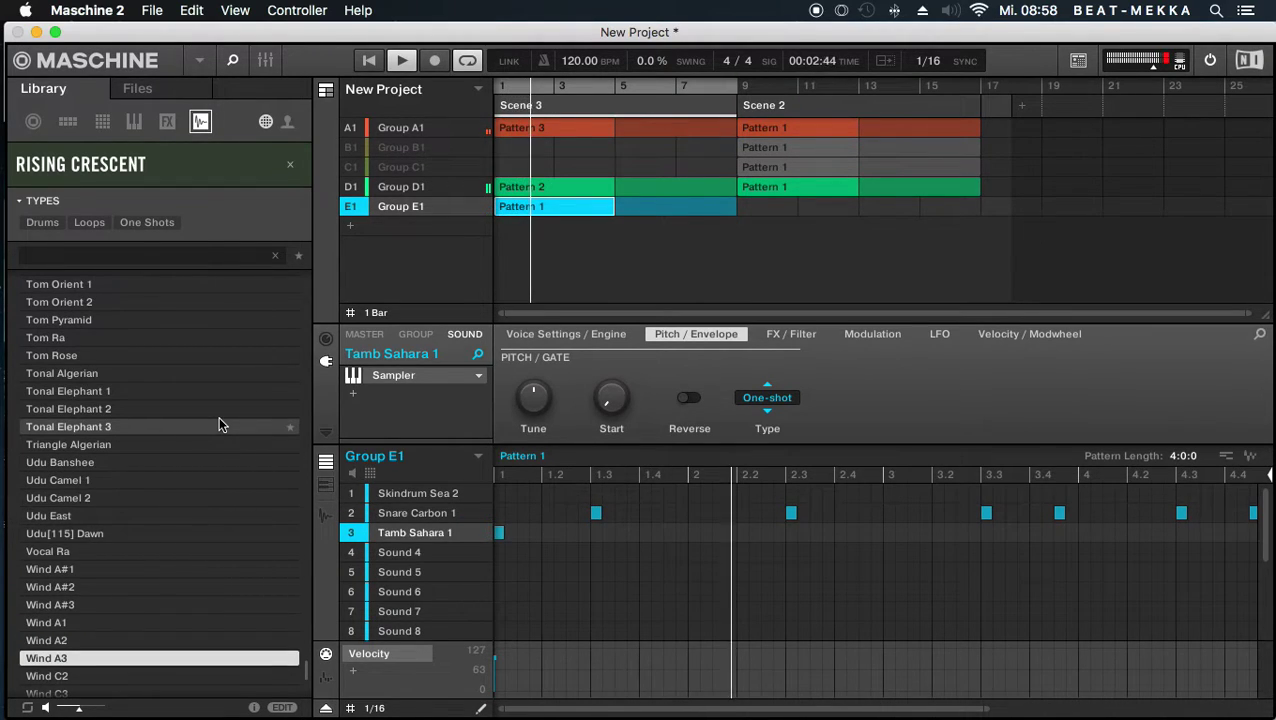
pyautogui.press('Down')
pyautogui.press('Down')
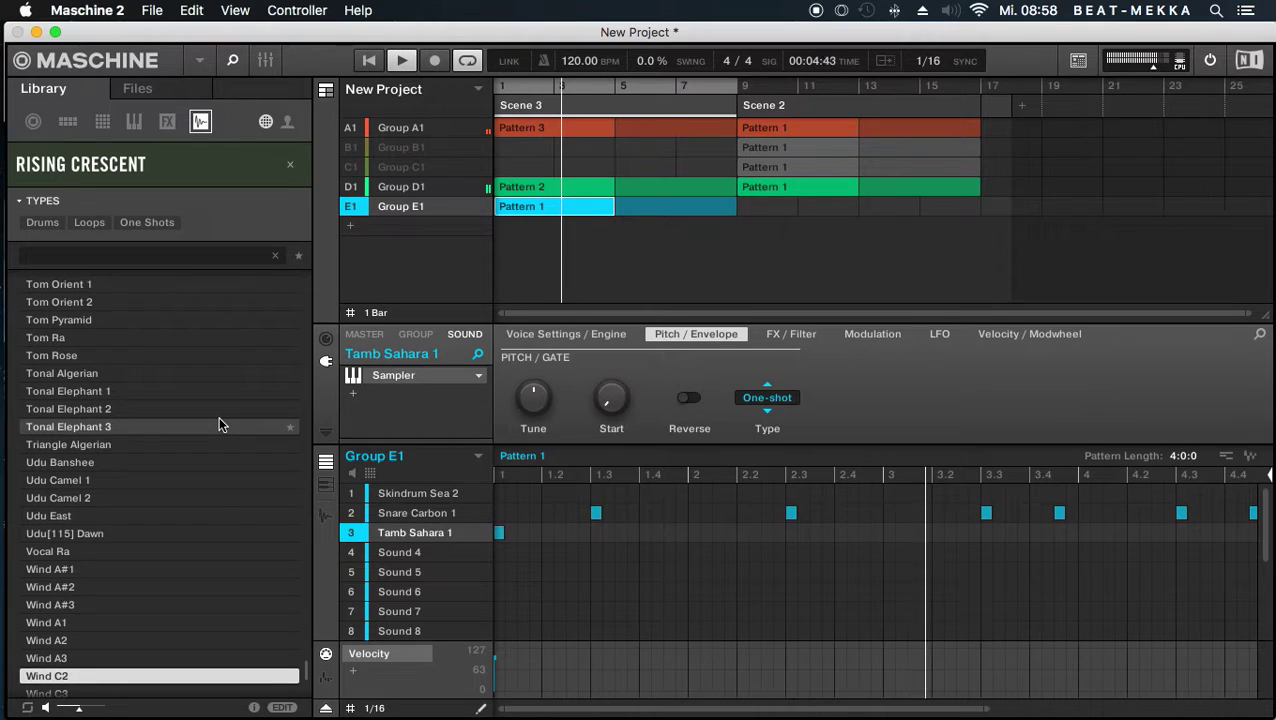
pyautogui.press('Down')
pyautogui.press('Down')
pyautogui.press('Down')
pyautogui.press('Down')
pyautogui.press('Down')
pyautogui.press('Down')
pyautogui.press('Down')
pyautogui.press('Down')
pyautogui.press('Down')
pyautogui.press('Down')
pyautogui.press('Down')
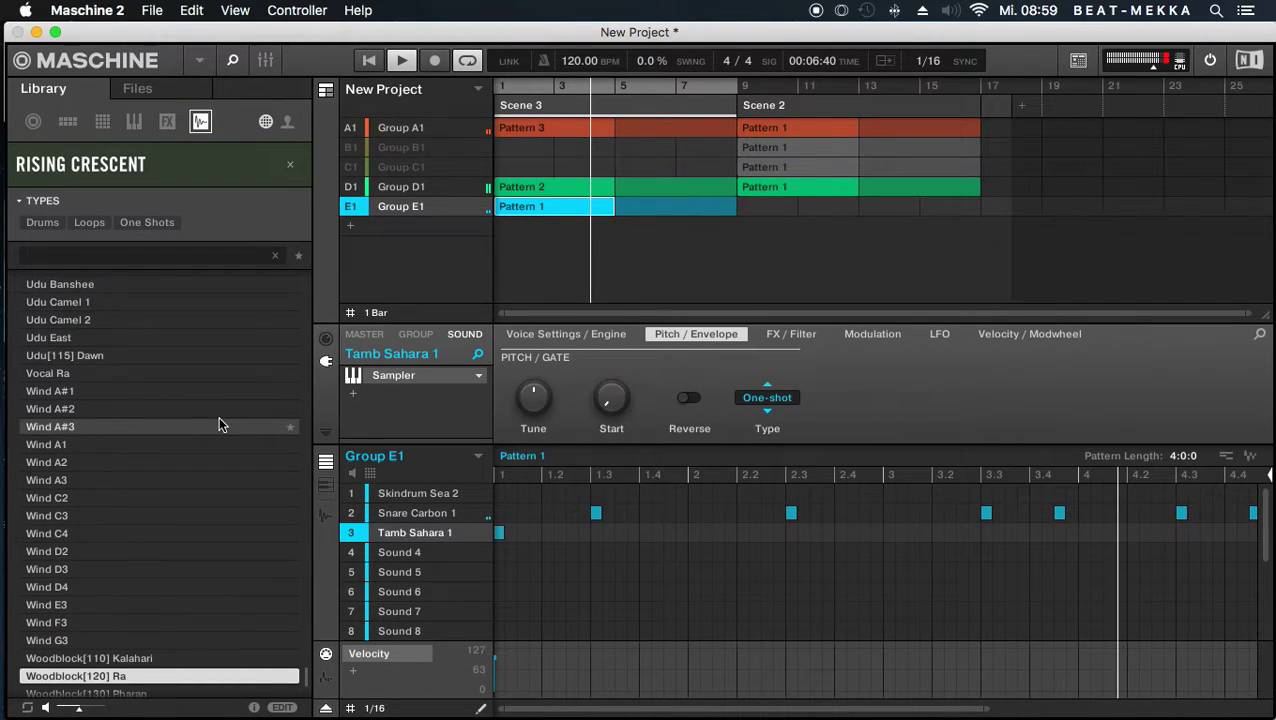
pyautogui.press('Up')
pyautogui.press('Up')
pyautogui.press('Up')
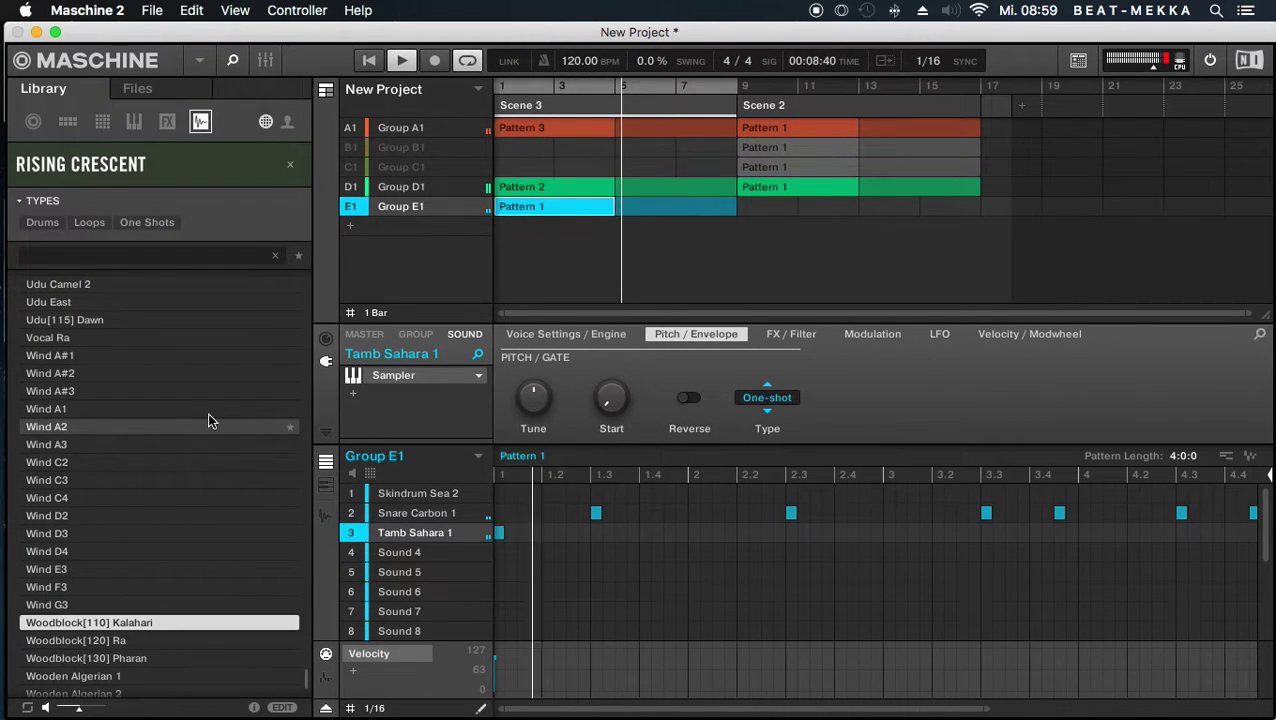
# - Audition the samples Woodblock[130] Pharan and Wooden Algerian 1
pyautogui.click(210, 418)
pyautogui.click(105, 657)
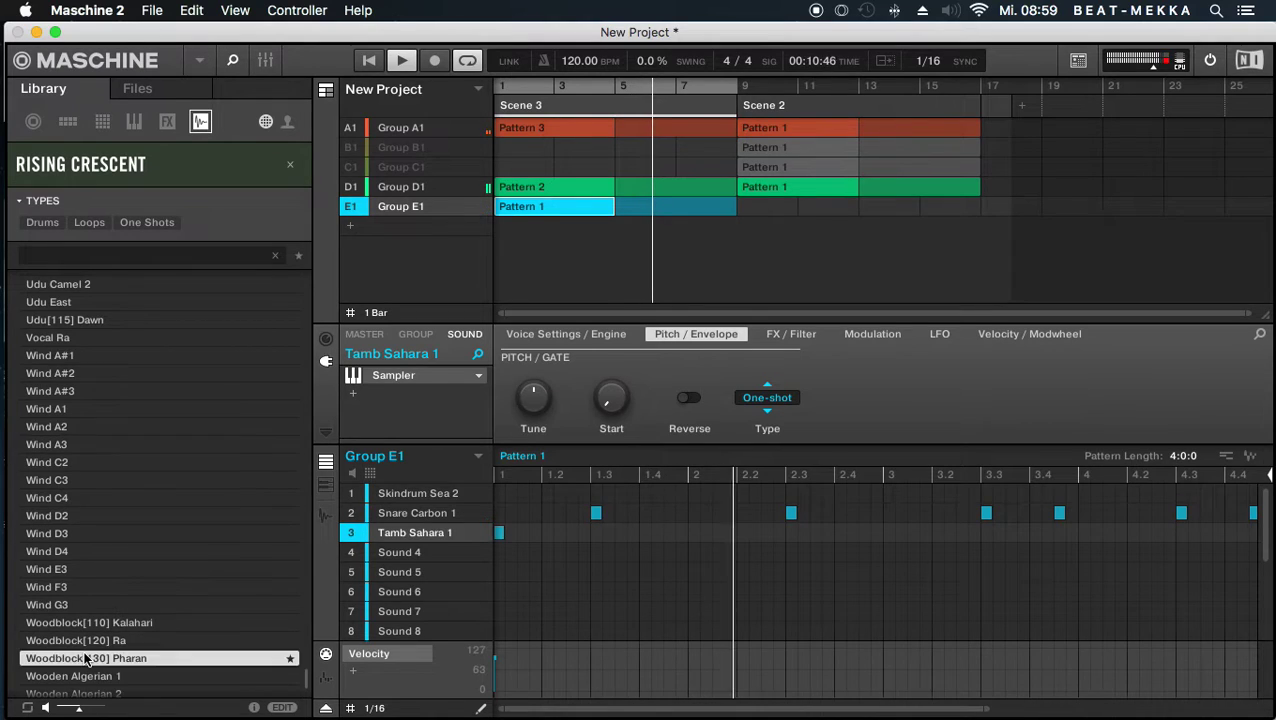
pyautogui.click(107, 678)
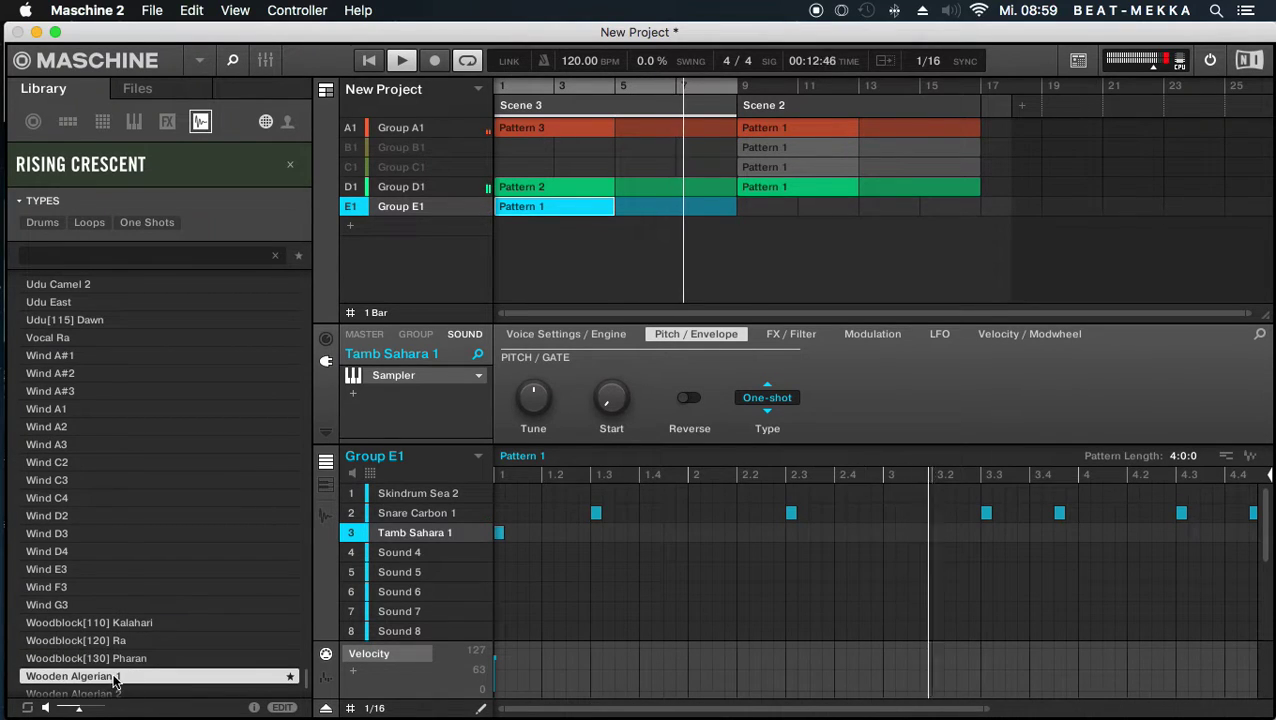
# - Mute Group A1 and leave Group D1 playing alongside Group E1
pyautogui.click(358, 187)
pyautogui.click(351, 128)
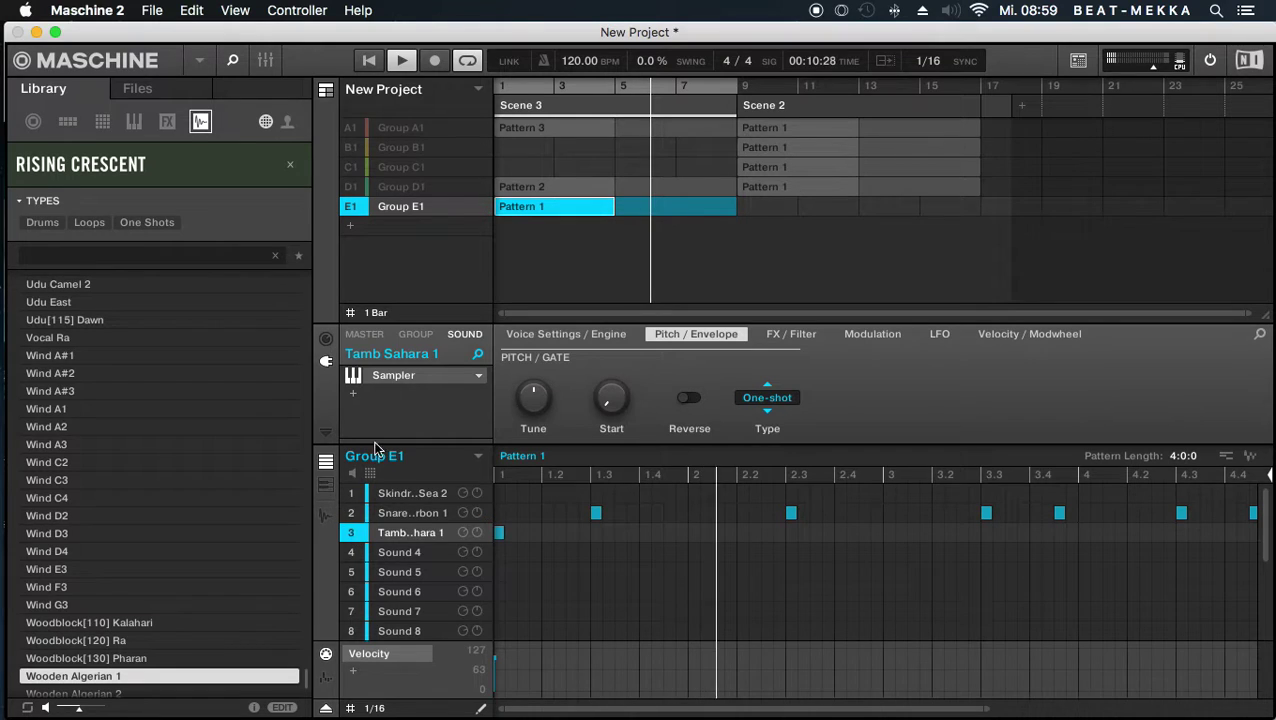
pyautogui.click(348, 189)
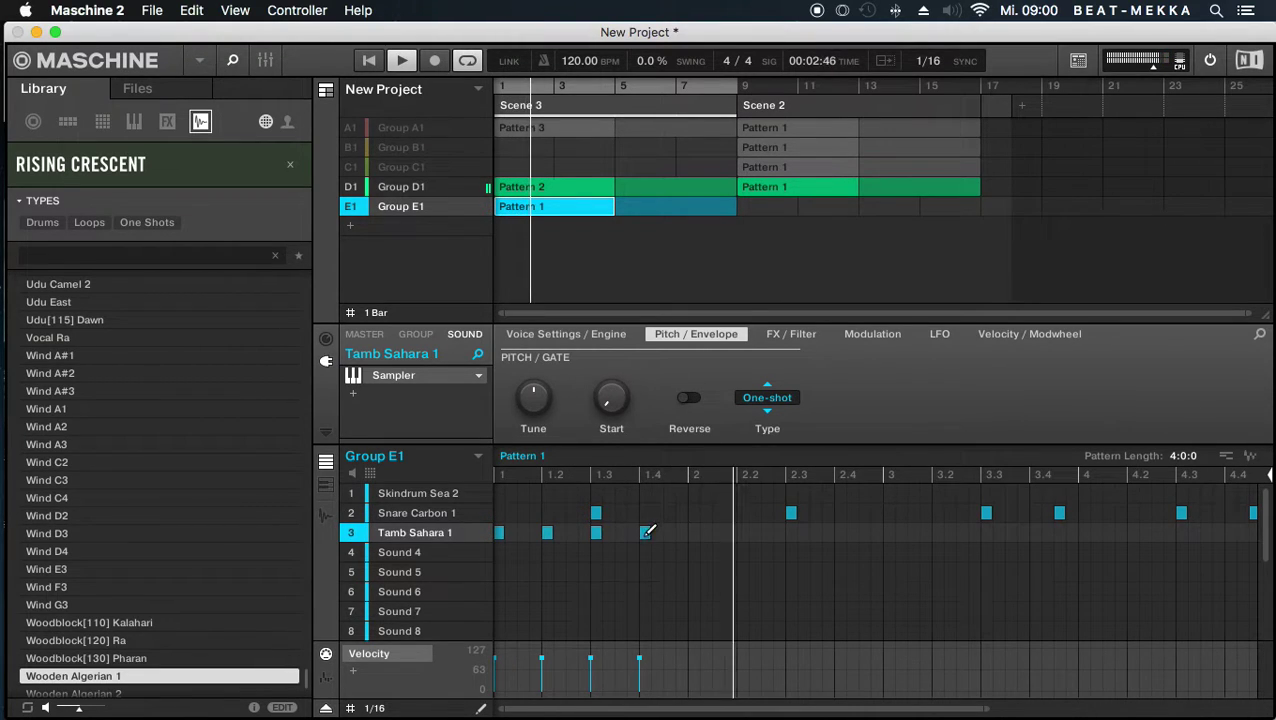
# - Arrange the Tamb Sahara 1 notes on beats 1 and 3 of every bar, removing the ones in between
pyautogui.click(645, 532)
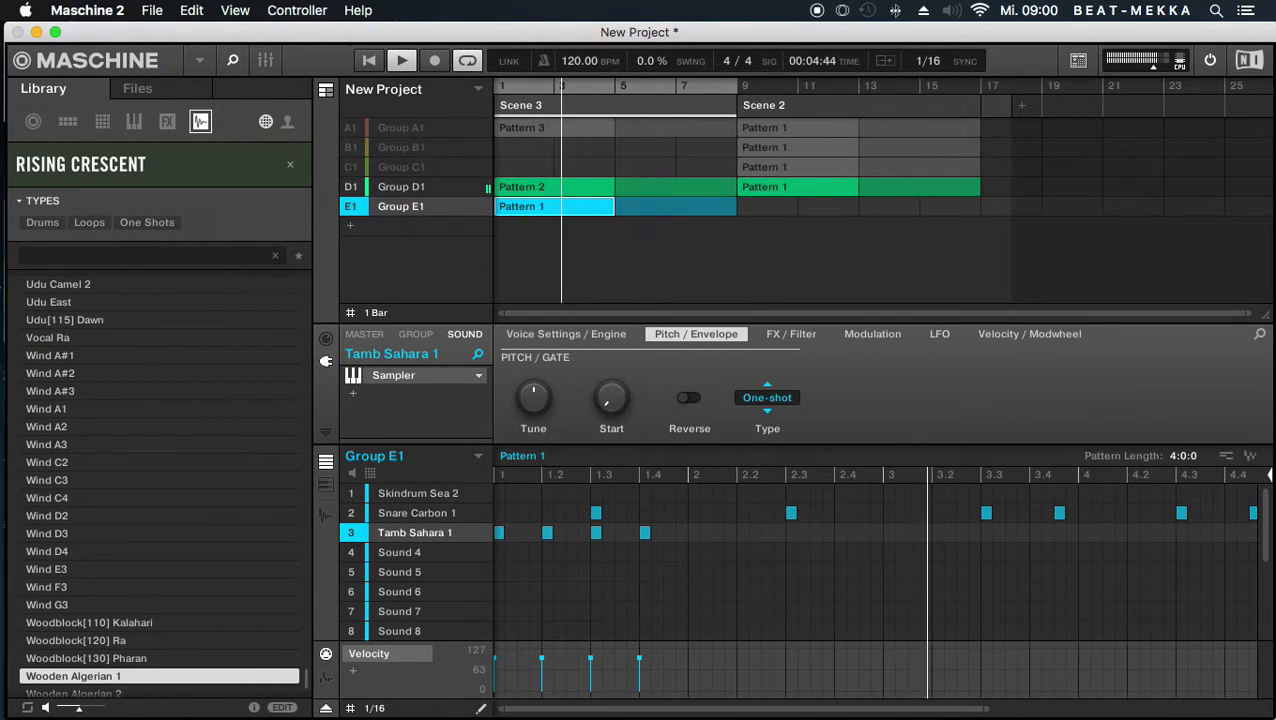
pyautogui.click(547, 532)
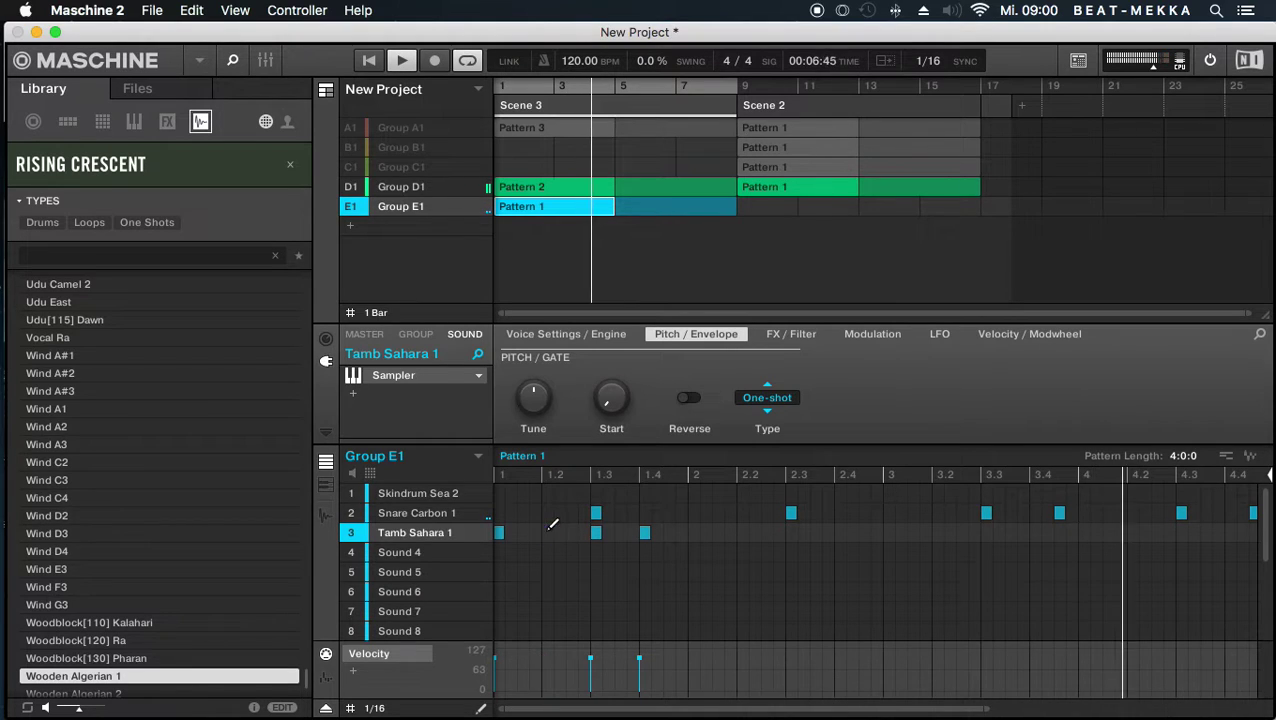
pyautogui.click(742, 532)
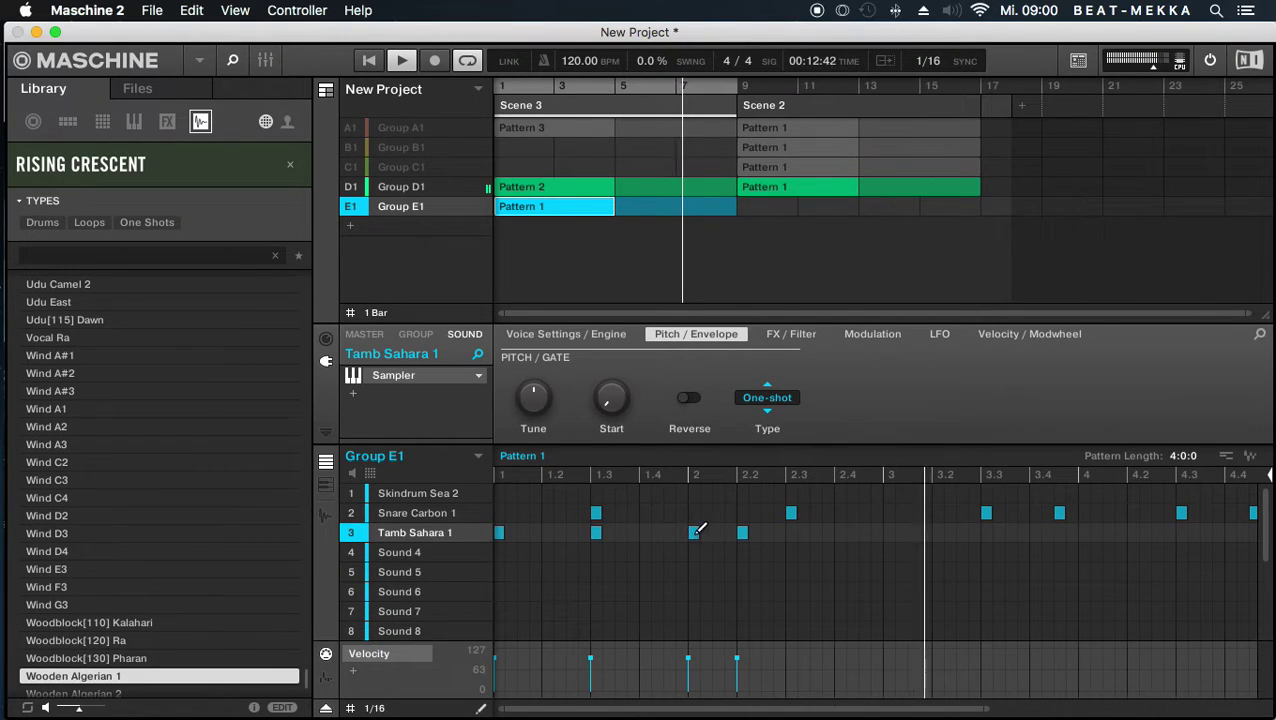
pyautogui.moveTo(742, 531); pyautogui.dragTo(790, 530)
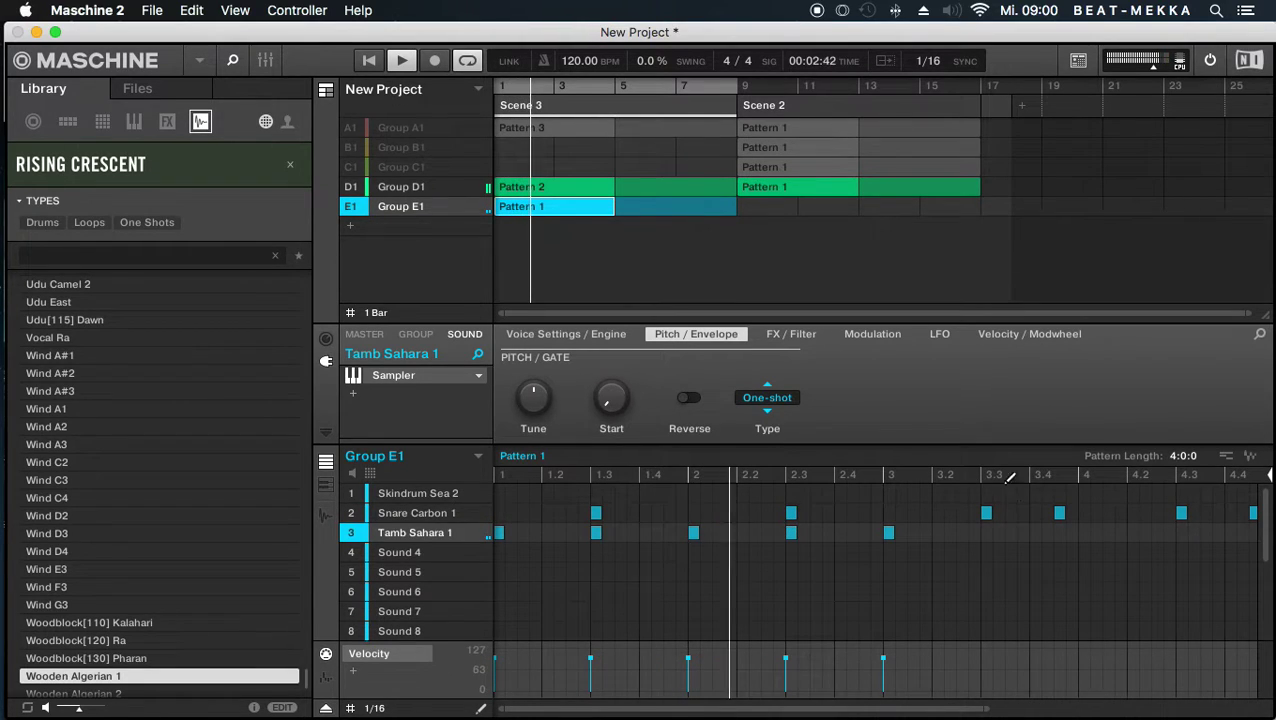
pyautogui.click(987, 532)
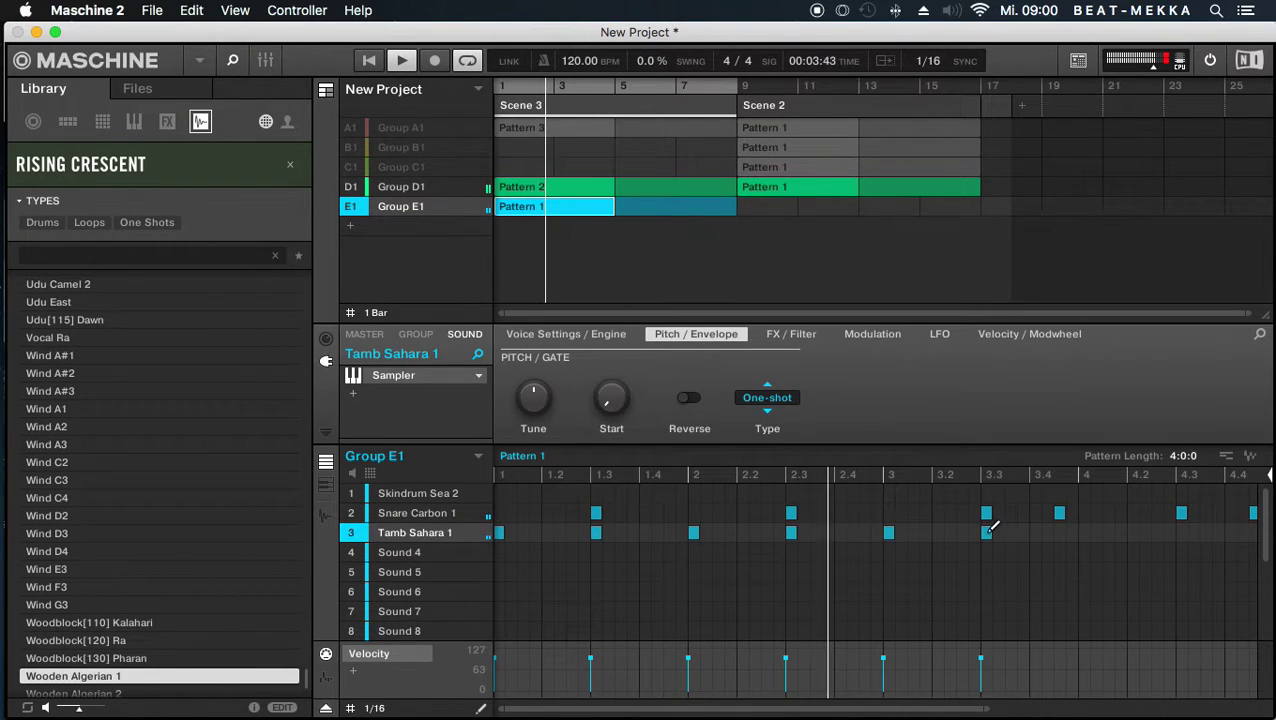
pyautogui.click(1084, 532)
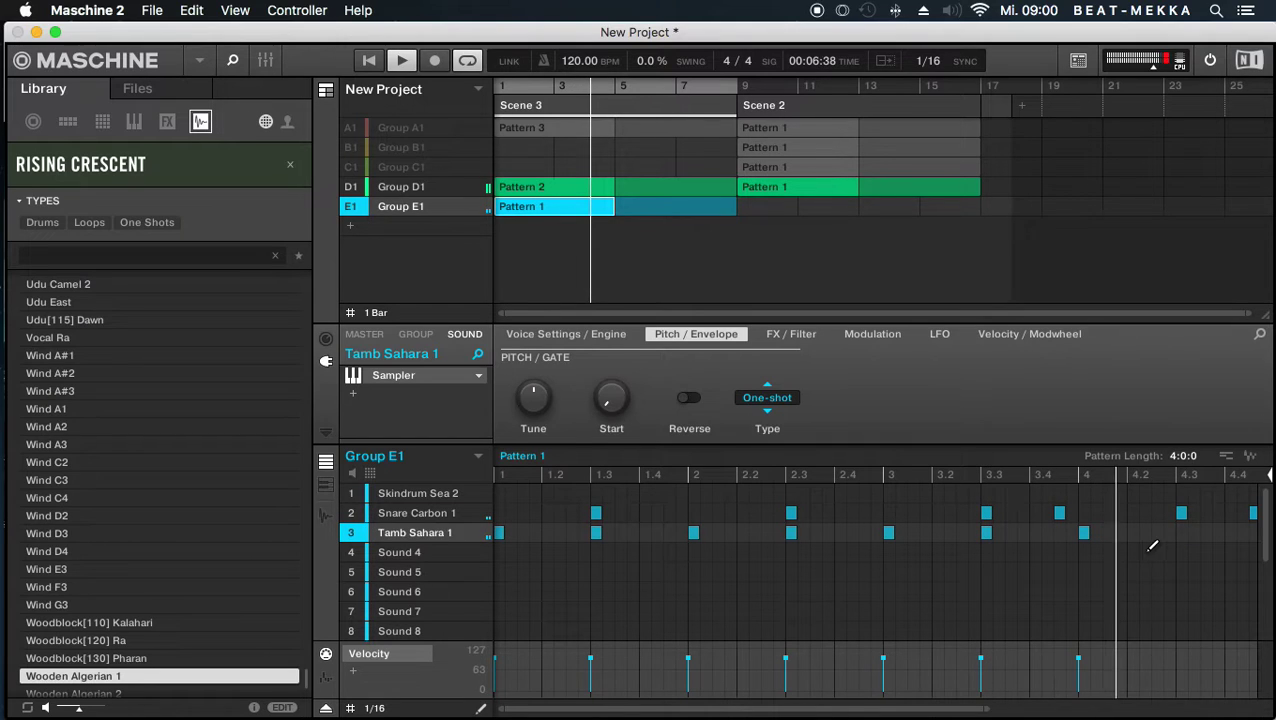
pyautogui.click(1181, 532)
# - Add the internal Beat Delay effect to Tamb Sahara 1 and set its time to 4/16 and offset to 2
pyautogui.moveTo(456, 532)
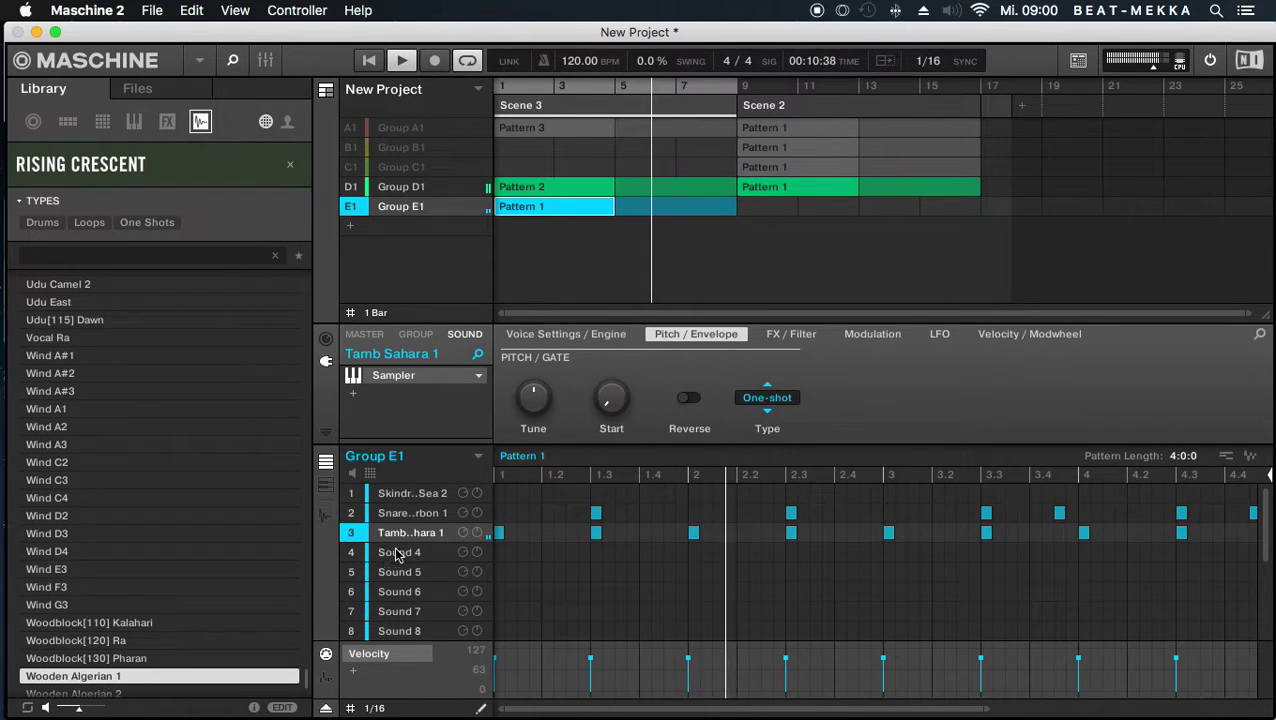
pyautogui.click(391, 395)
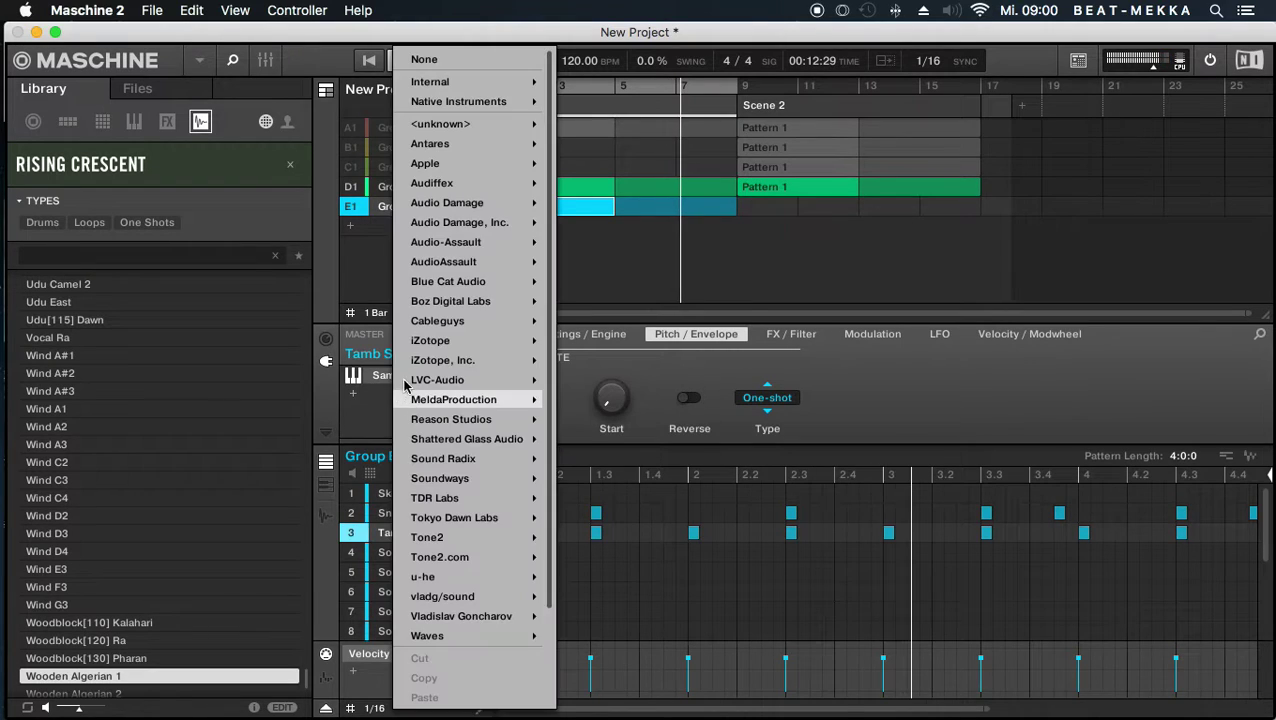
pyautogui.moveTo(513, 90)
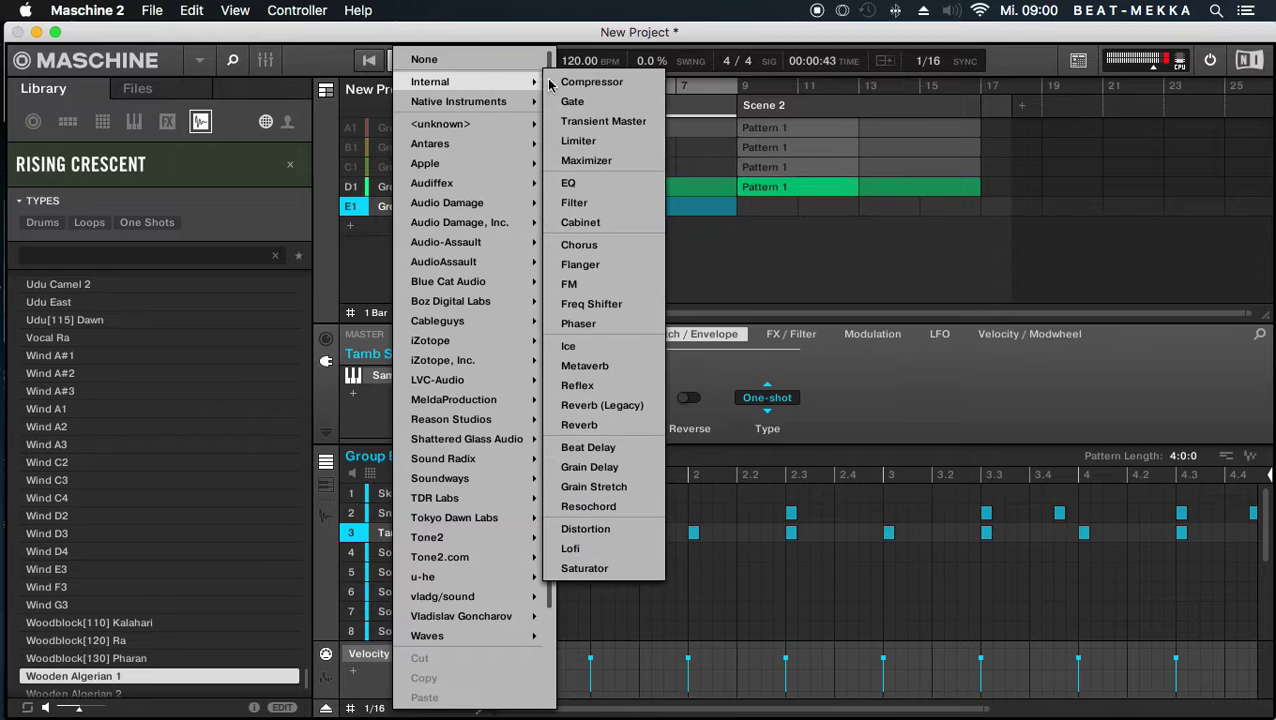
pyautogui.click(588, 447)
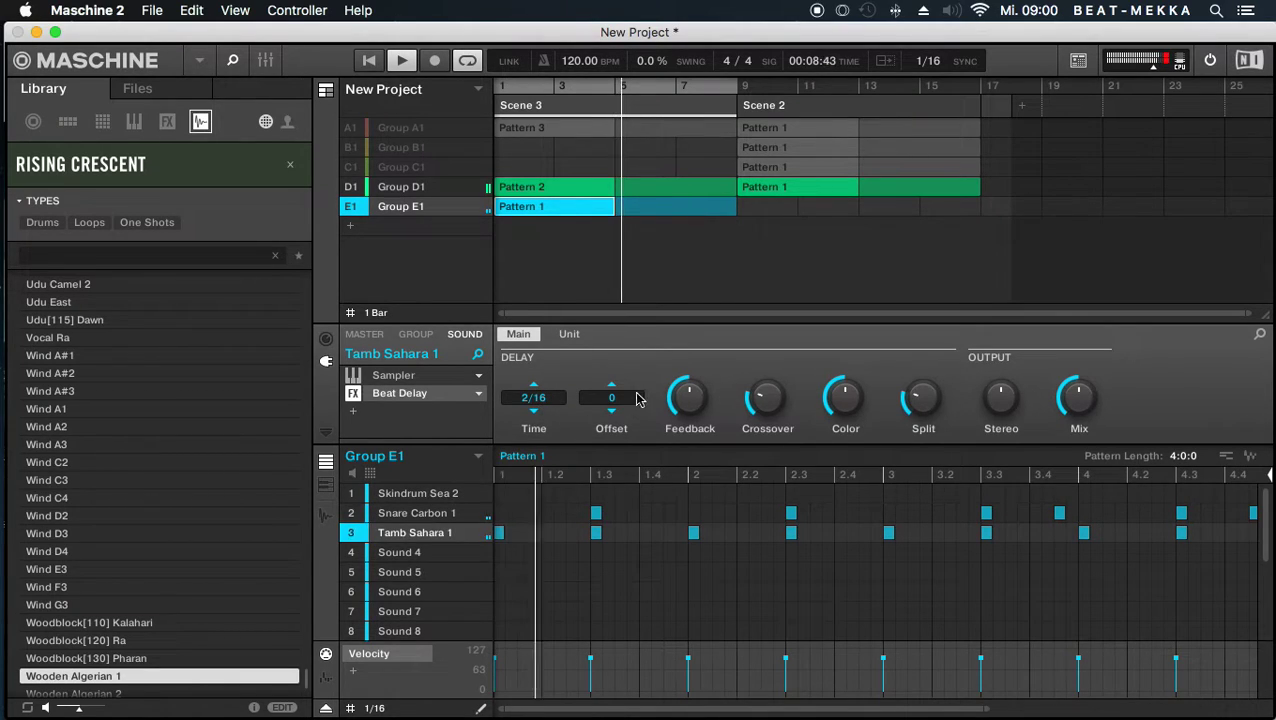
pyautogui.click(534, 411)
pyautogui.click(534, 411)
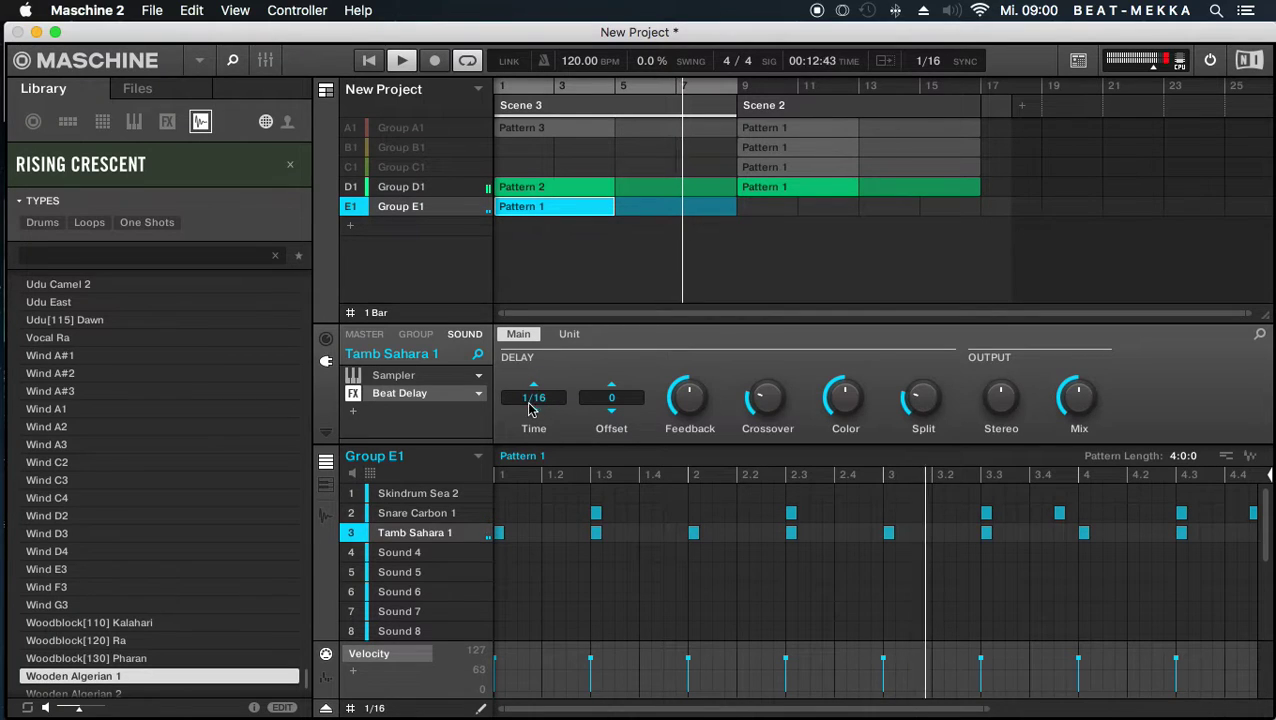
pyautogui.moveTo(537, 418); pyautogui.dragTo(535, 399)
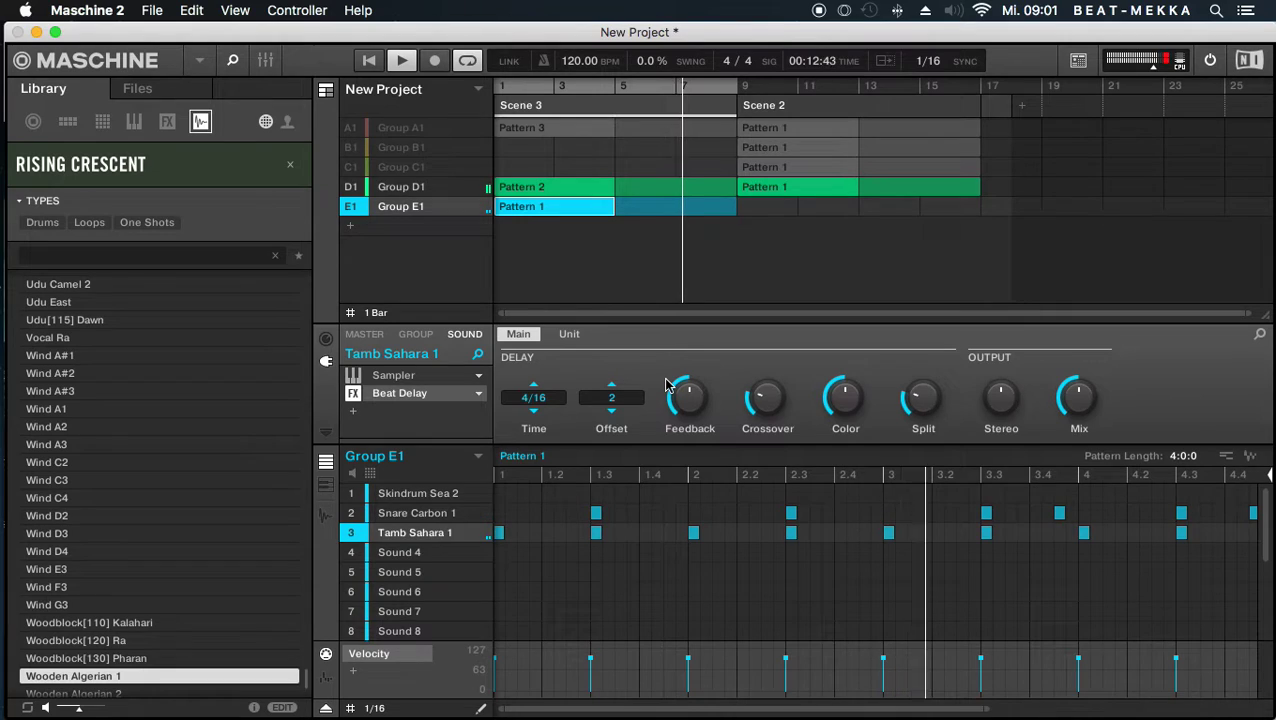
pyautogui.moveTo(683, 390)
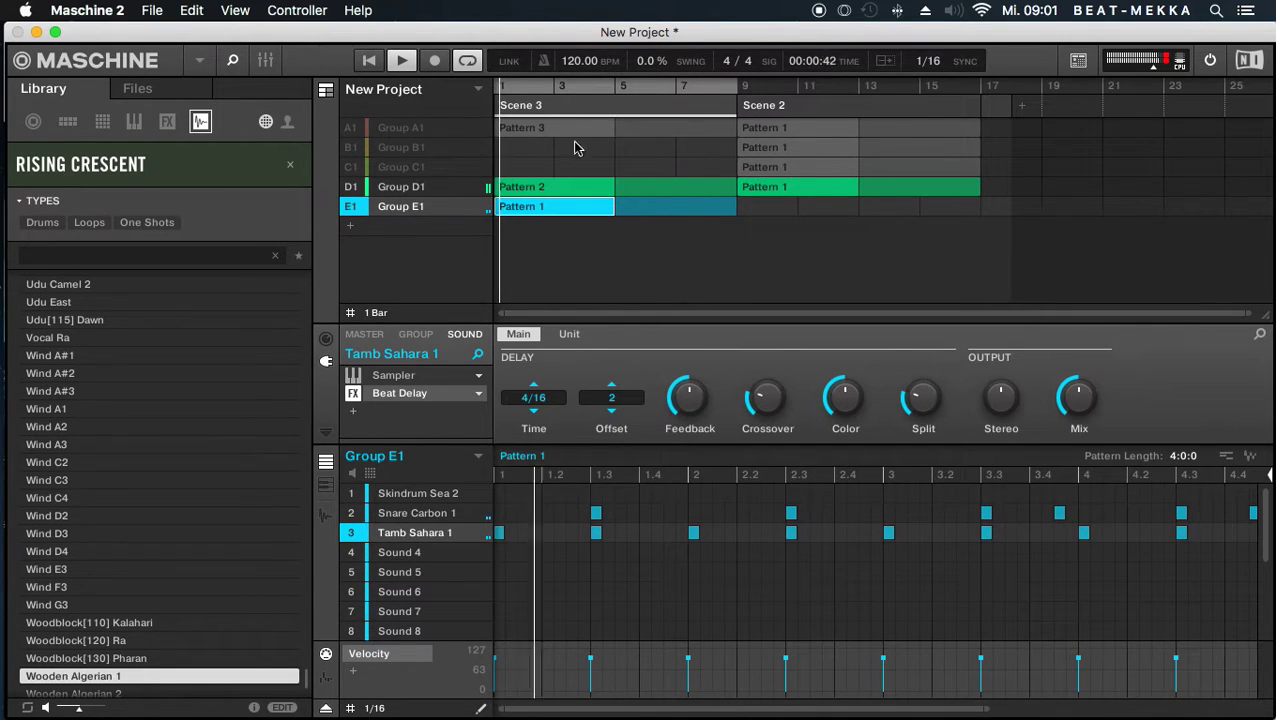
# - Set the Beat Delay's stereo to 100% and lower its mix, trying and removing an extra tambourine note just after 2.4
pyautogui.click(851, 532)
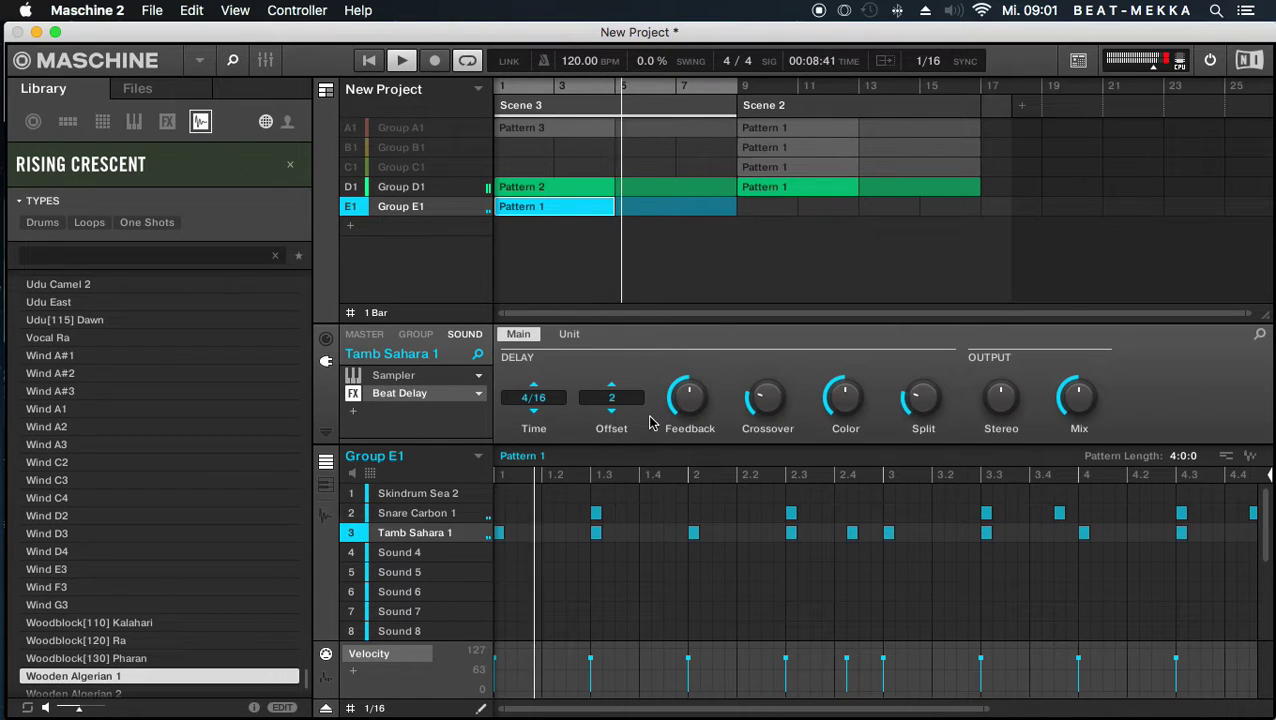
pyautogui.moveTo(1001, 397); pyautogui.dragTo(1001, 378)
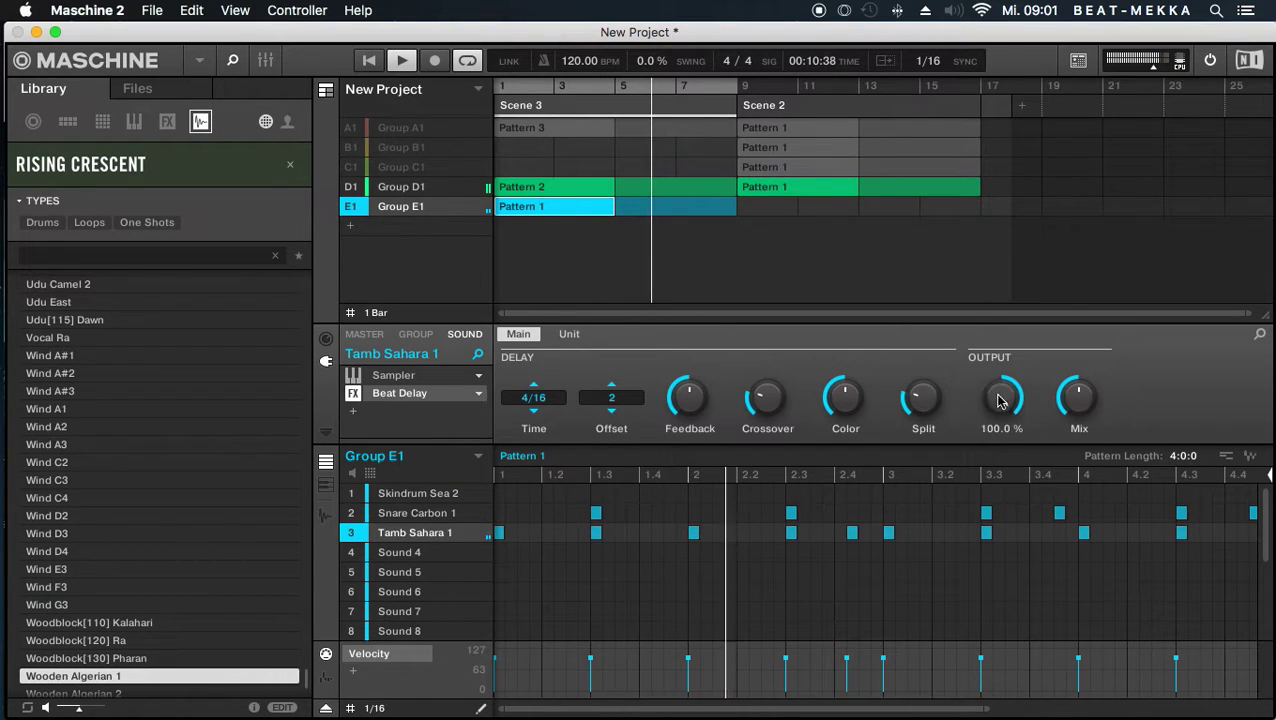
pyautogui.moveTo(1078, 410)
pyautogui.moveTo(1078, 410); pyautogui.dragTo(1078, 420)
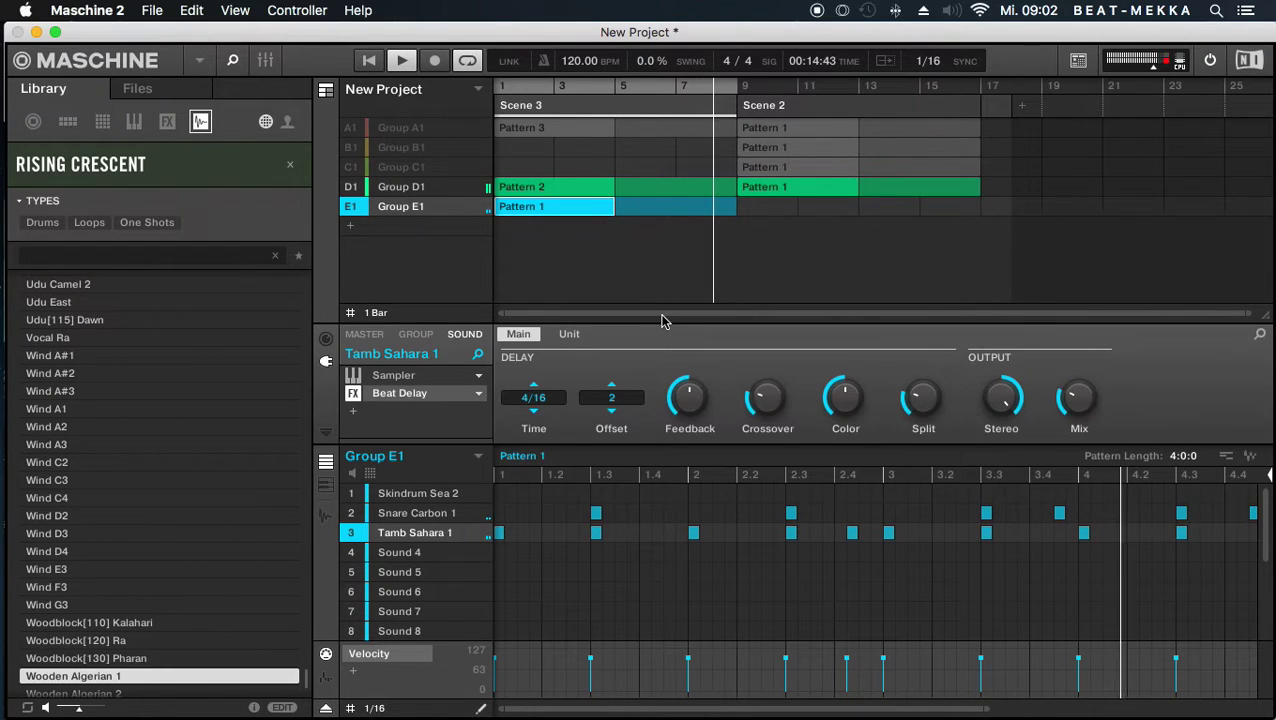
pyautogui.click(853, 531)
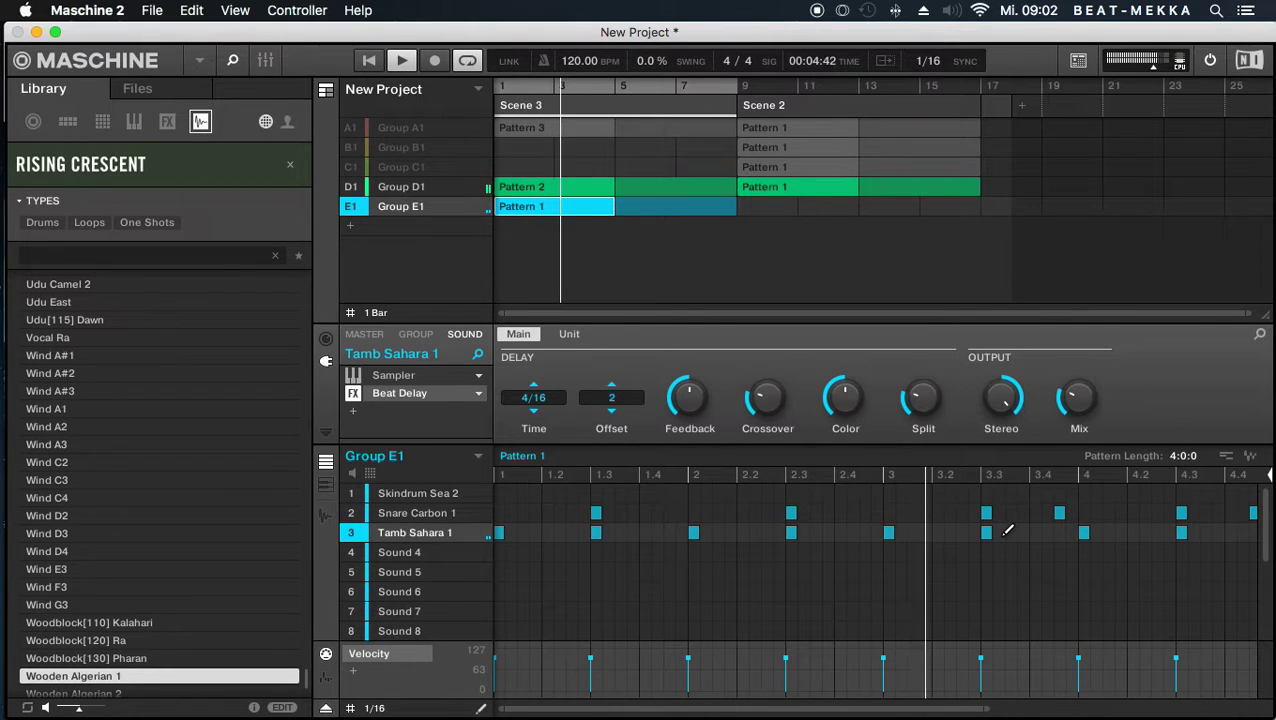
# - Try out Skindrum Sea 2 with a note at 1.2, remove it, and replace that sound's sample with Wind E3
pyautogui.click(418, 493)
pyautogui.click(547, 492)
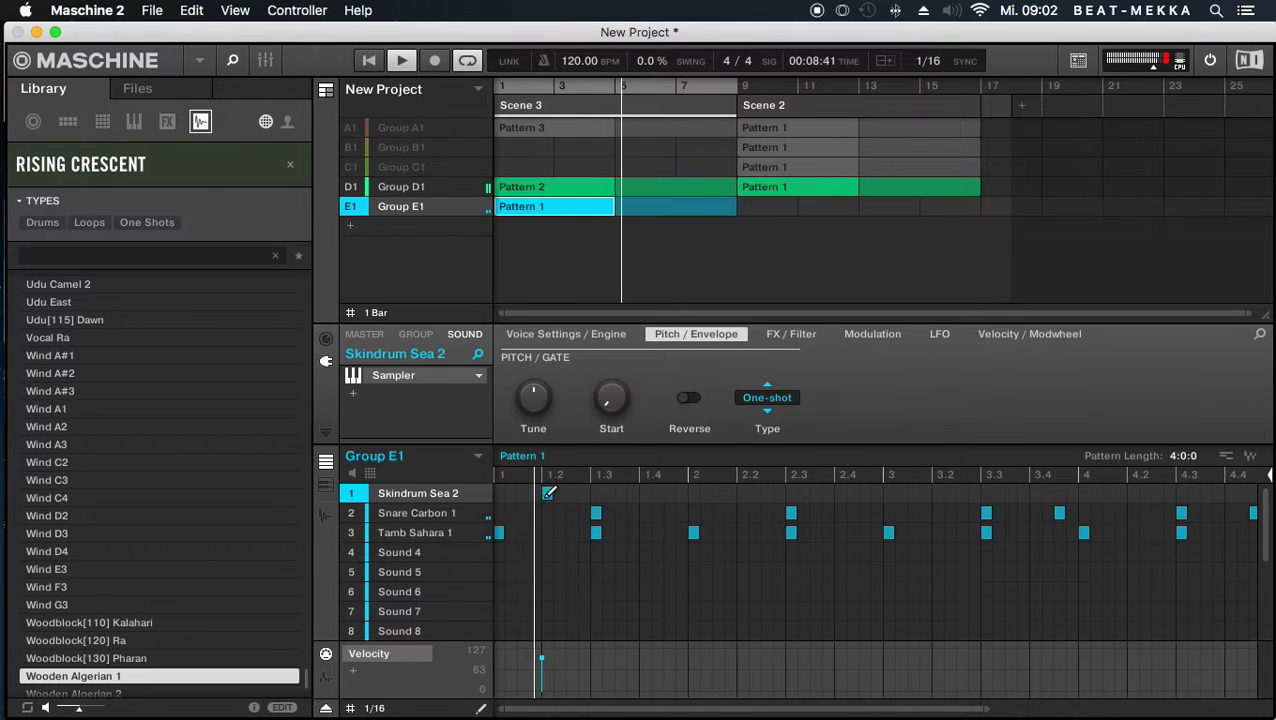
pyautogui.click(547, 492)
pyautogui.click(547, 492)
pyautogui.click(547, 492)
pyautogui.scroll(-2, 120, 484)
pyautogui.click(120, 496)
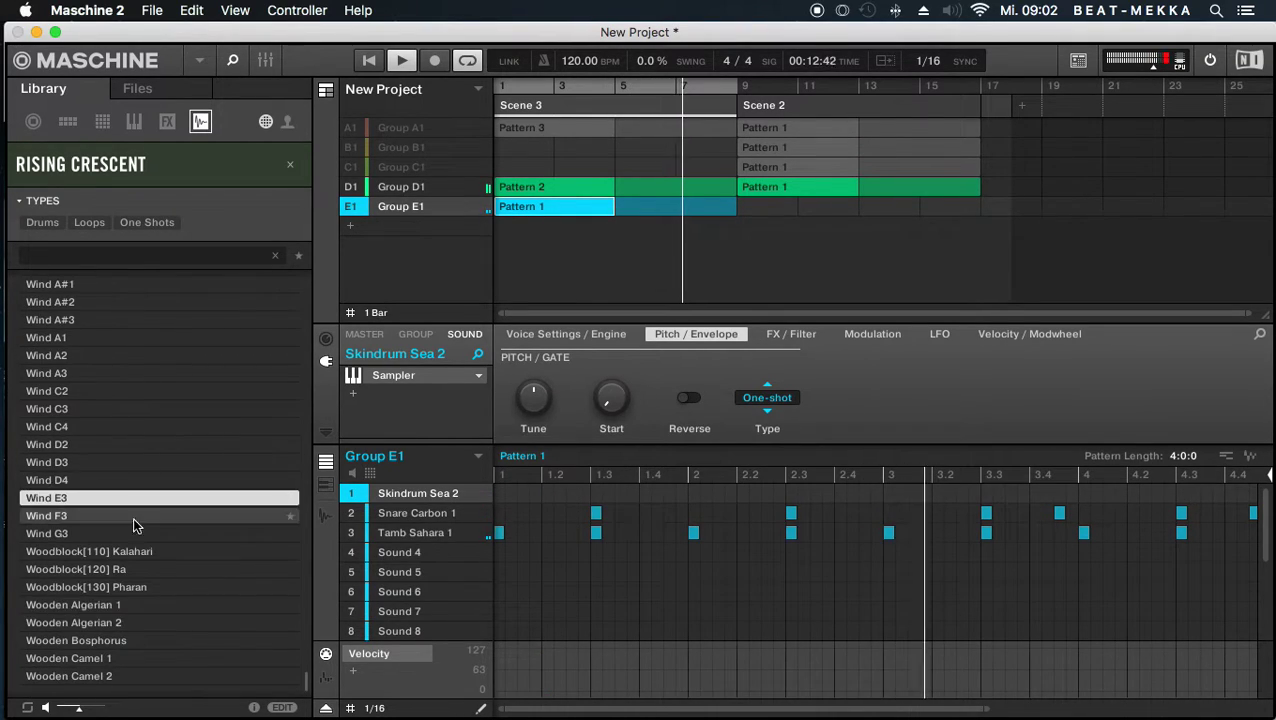
pyautogui.doubleClick(108, 497)
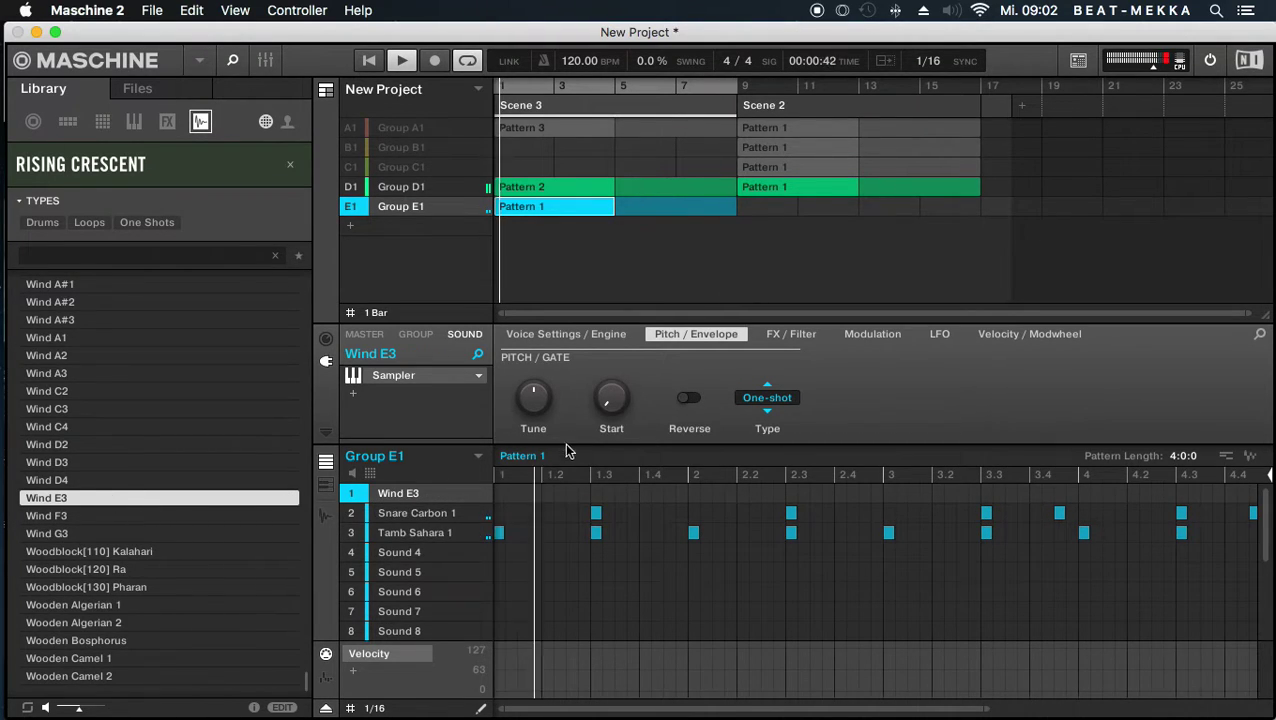
# - Set Wind E3's amplitude envelope type to ADSR and lengthen its release
pyautogui.click(766, 411)
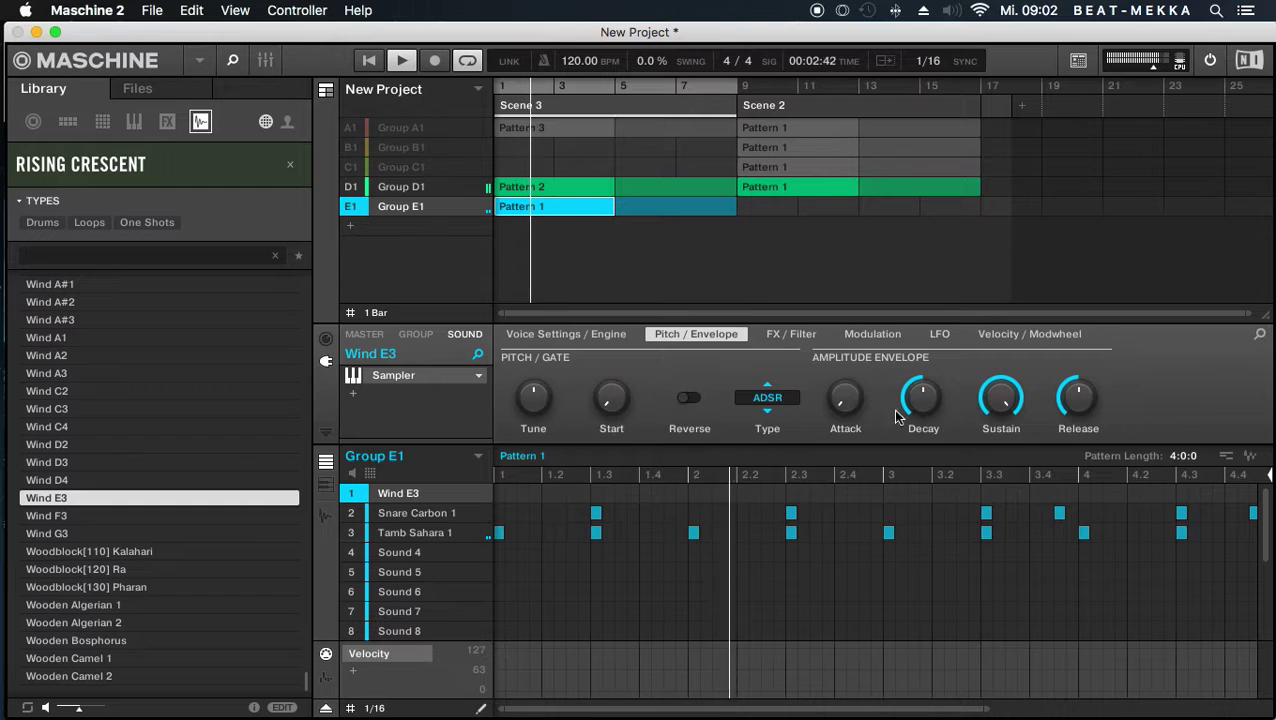
pyautogui.moveTo(1082, 398)
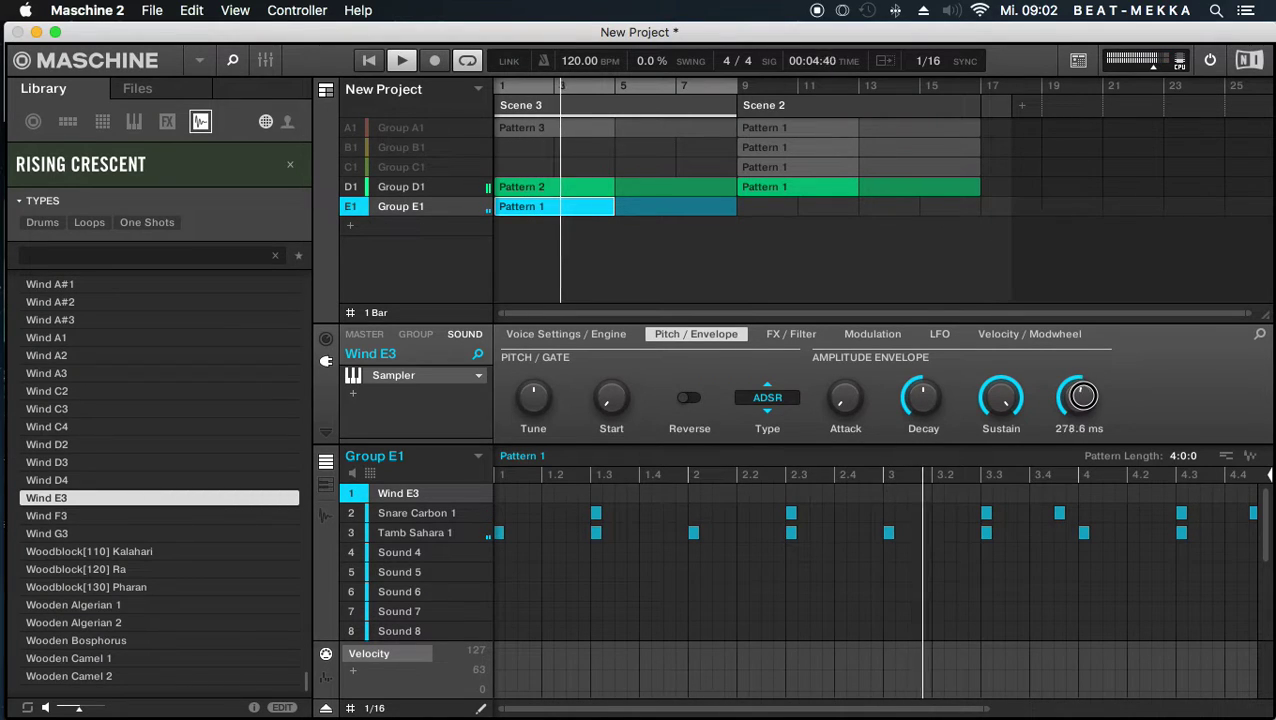
pyautogui.scroll(3, 1085, 400)
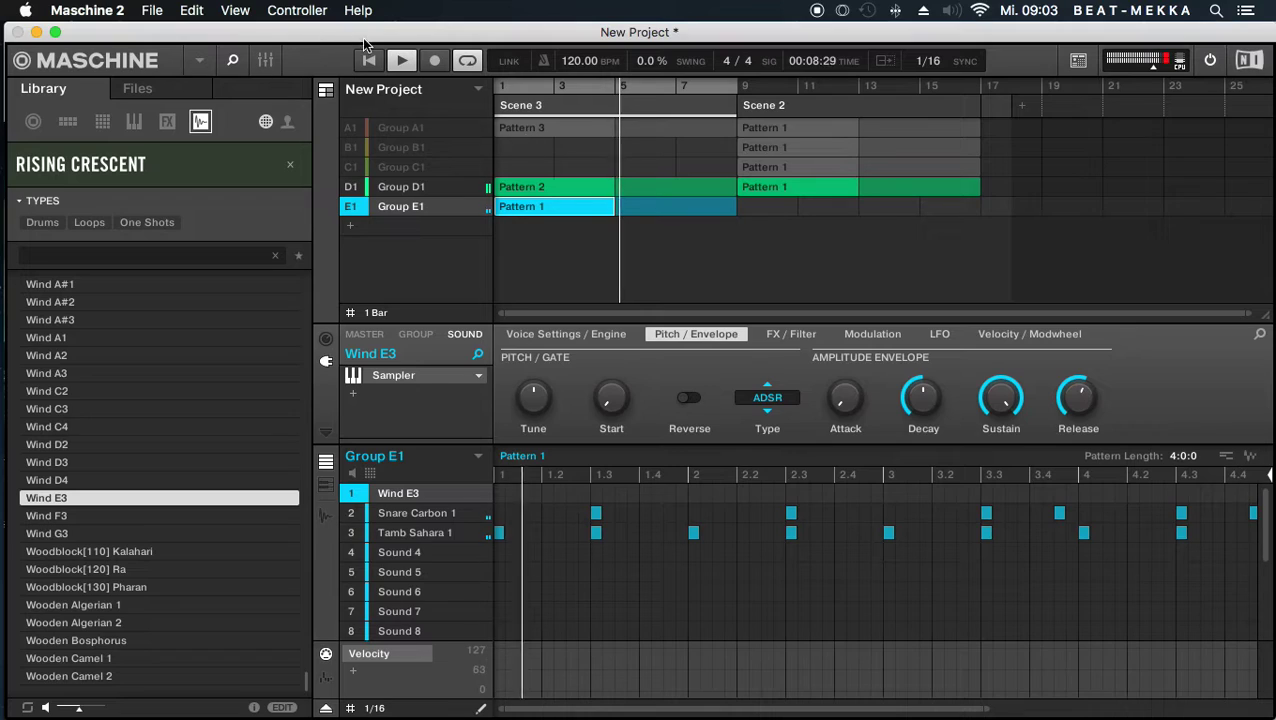
# - Stop playback and start saving the project under a new name, browsing to the first duo's collaboration folder under Musik > Logic > BEATS > COLLABO BEATS
pyautogui.click(401, 61)
pyautogui.click(143, 11)
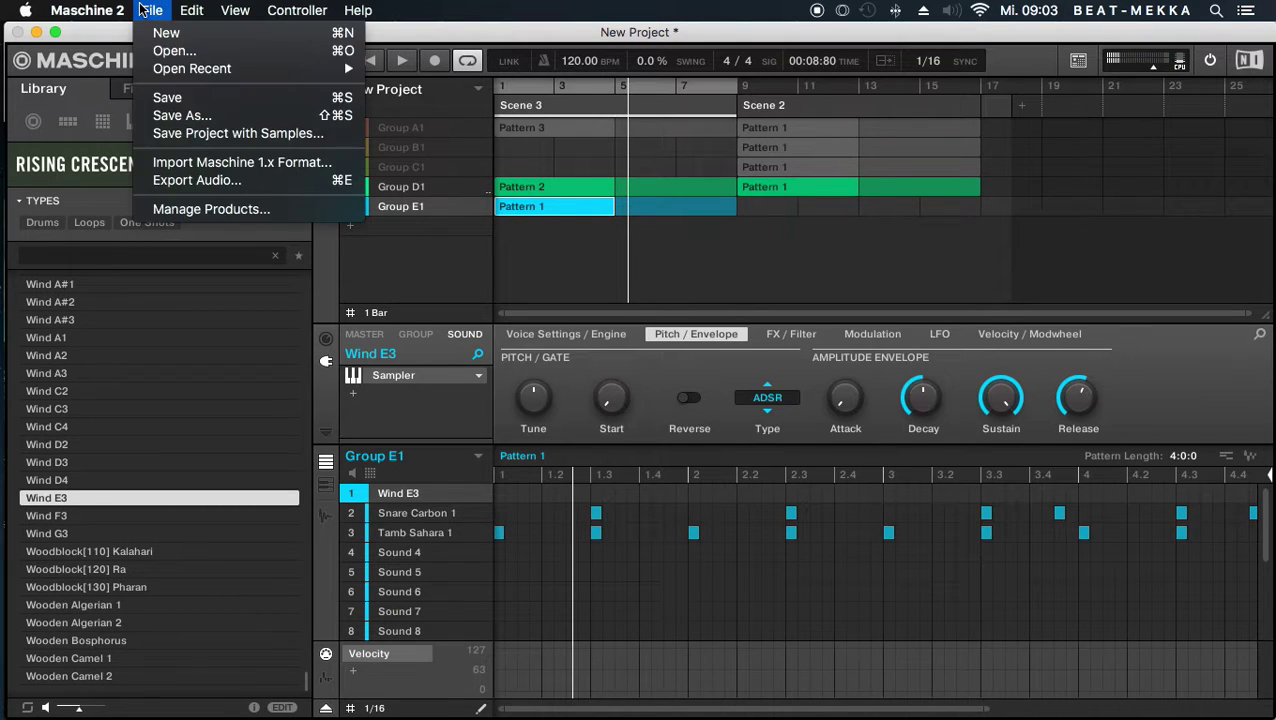
pyautogui.click(196, 117)
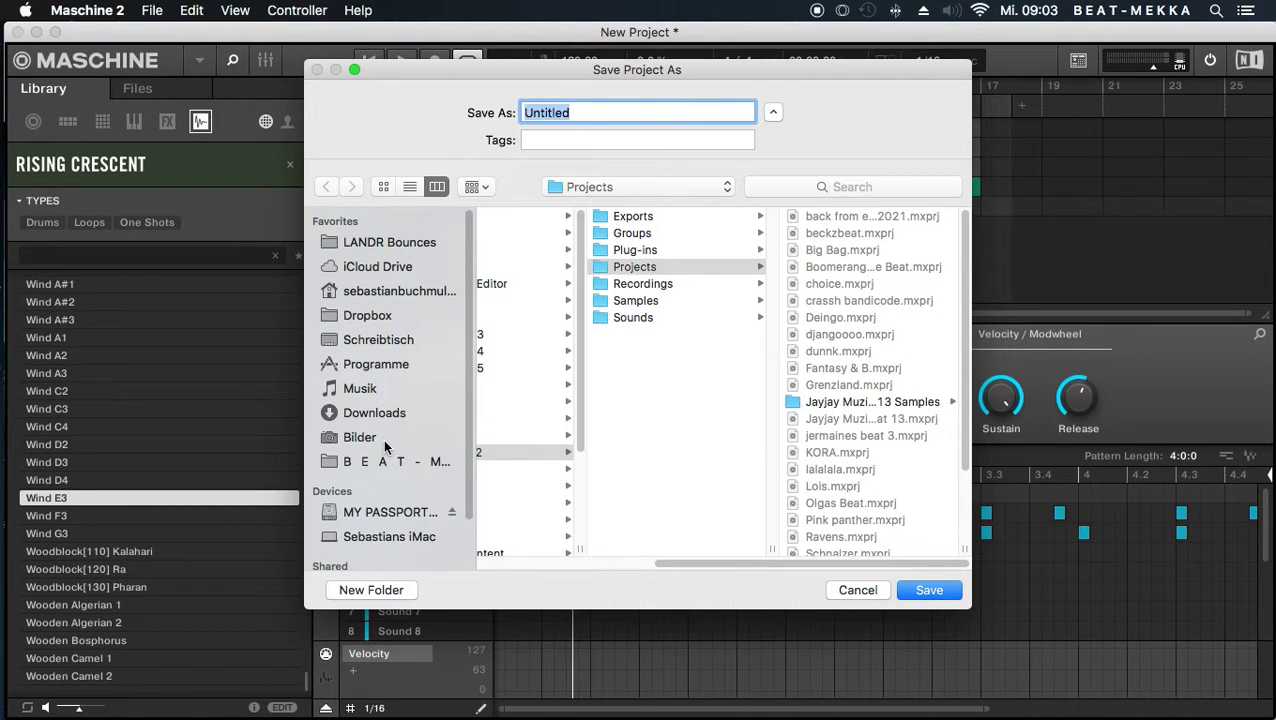
pyautogui.click(392, 394)
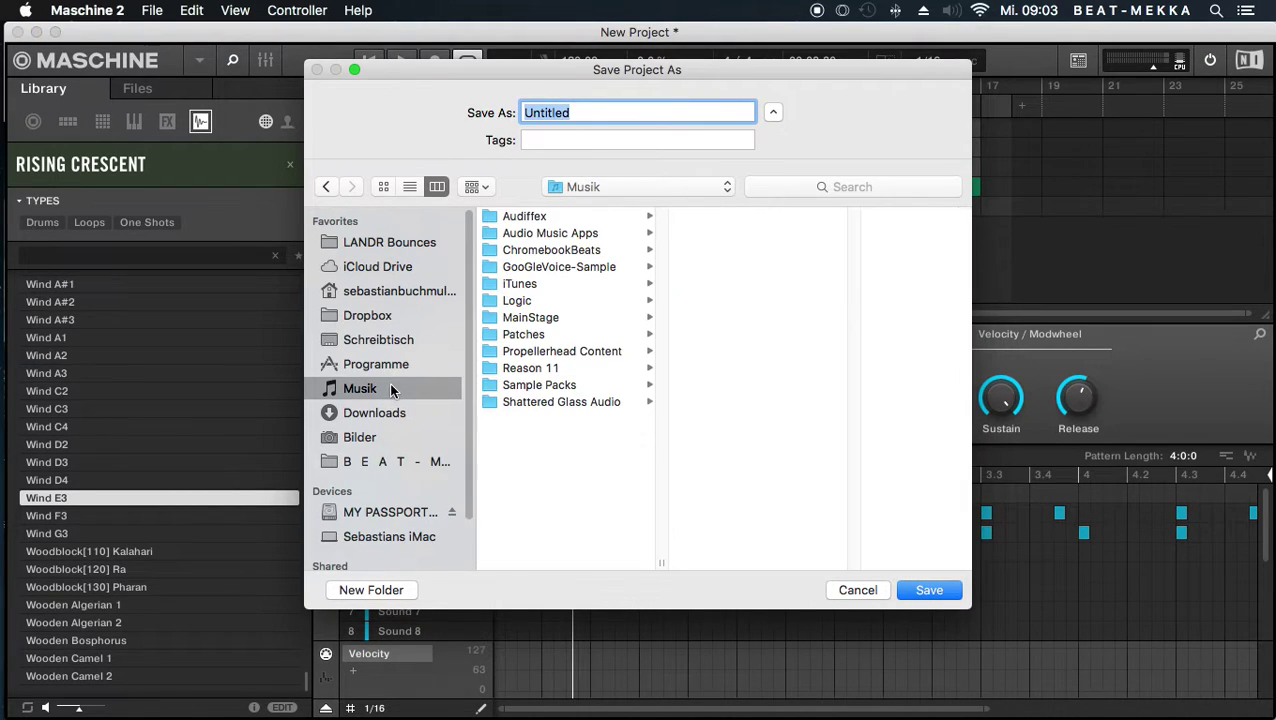
pyautogui.click(513, 302)
pyautogui.click(743, 213)
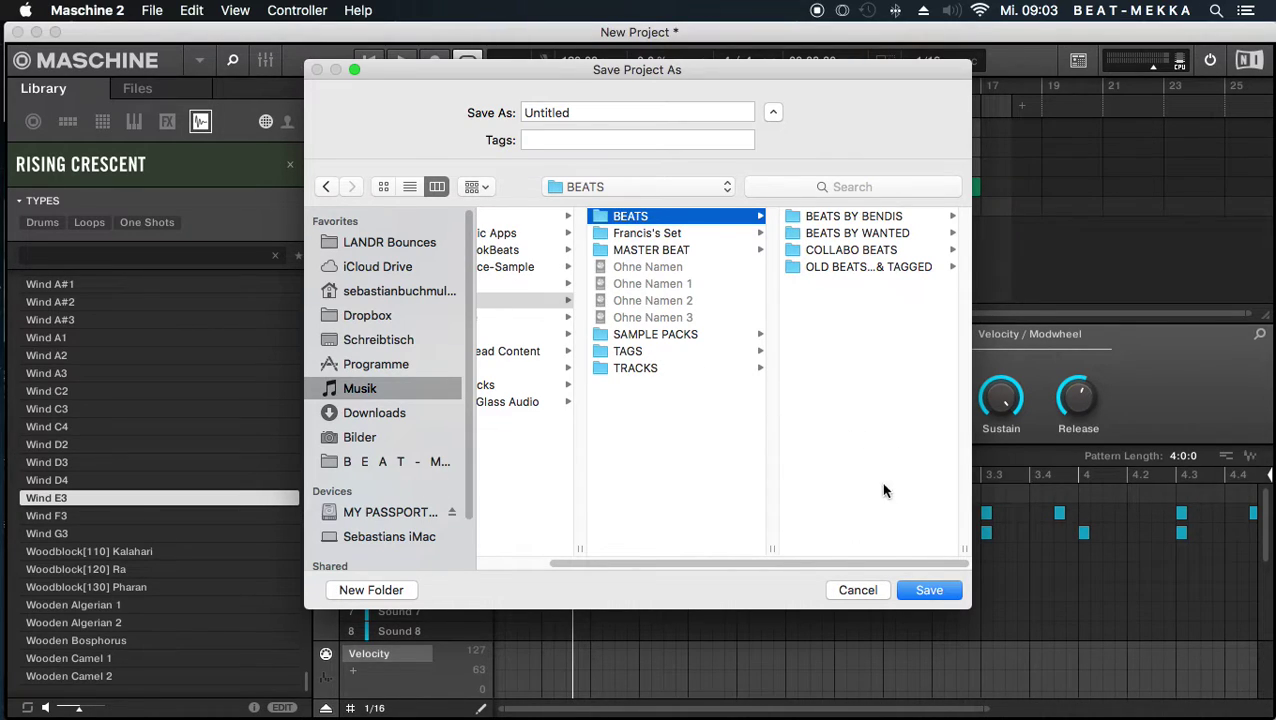
pyautogui.click(836, 249)
pyautogui.click(836, 218)
pyautogui.click(850, 217)
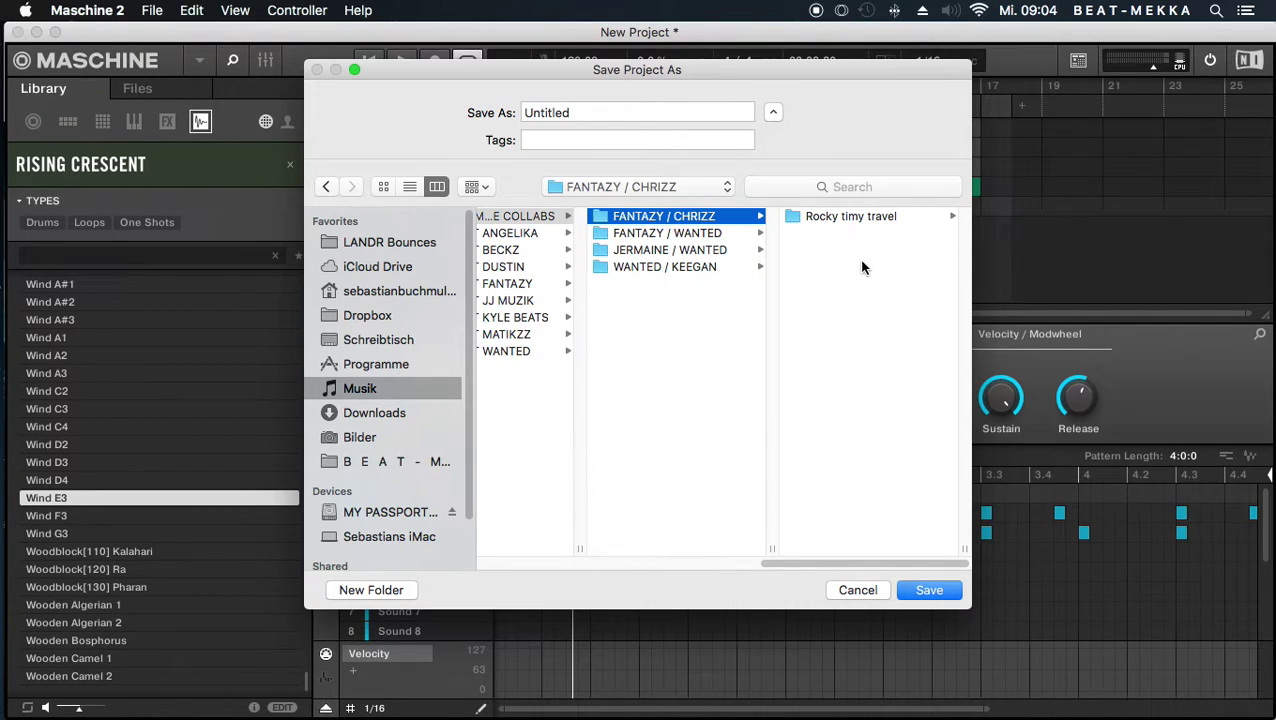
# - Create a folder named Monopoly in the collaboration folder and save the project there as Monopoly
pyautogui.click(369, 589)
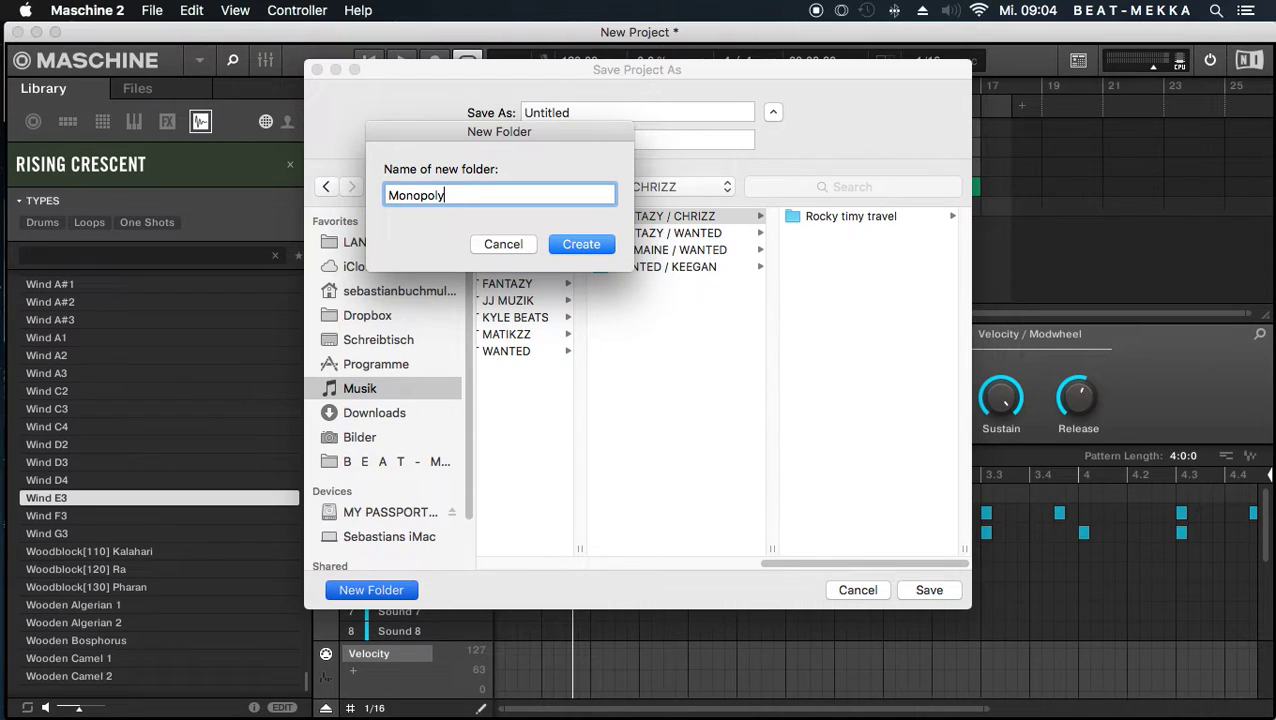
pyautogui.click(569, 249)
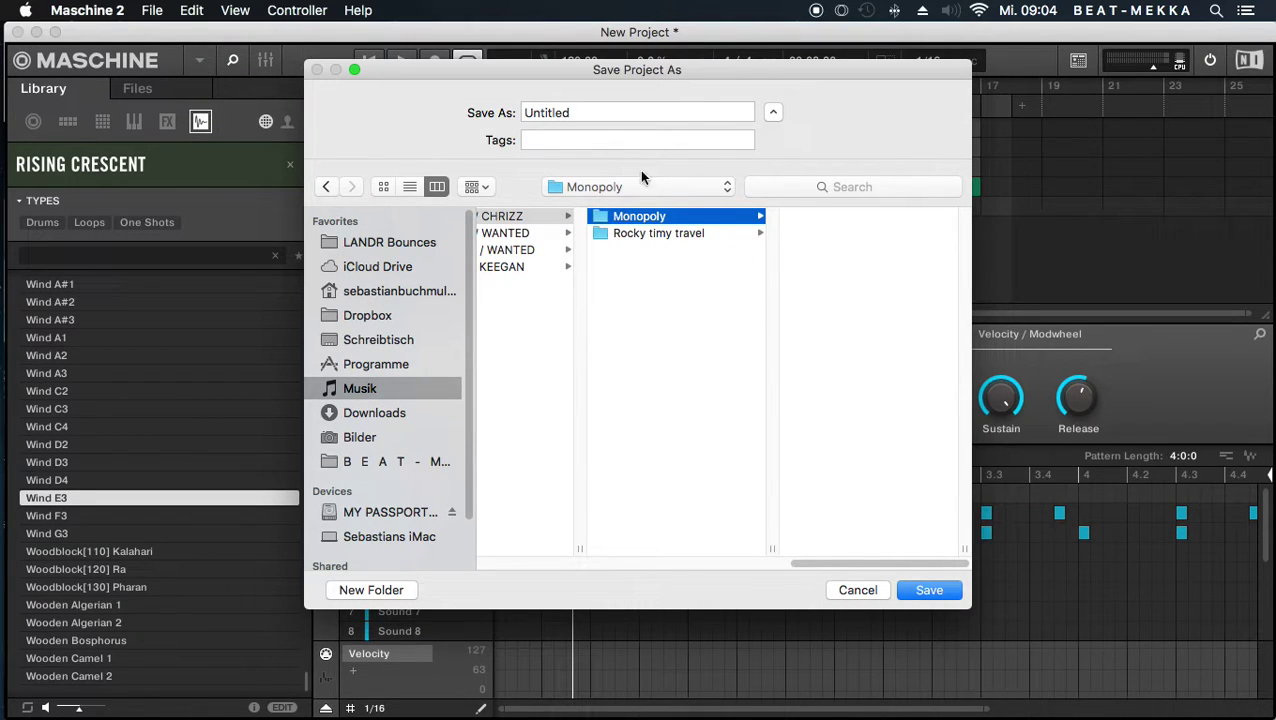
pyautogui.click(587, 115)
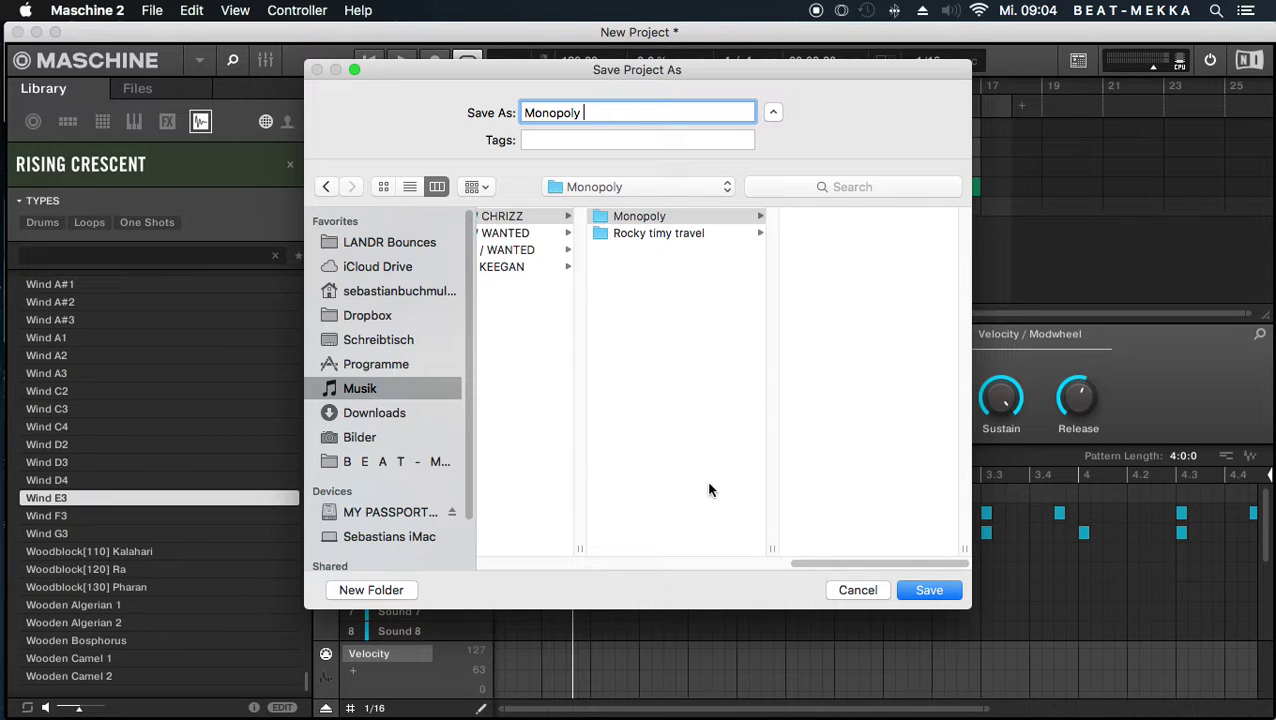
pyautogui.click(908, 593)
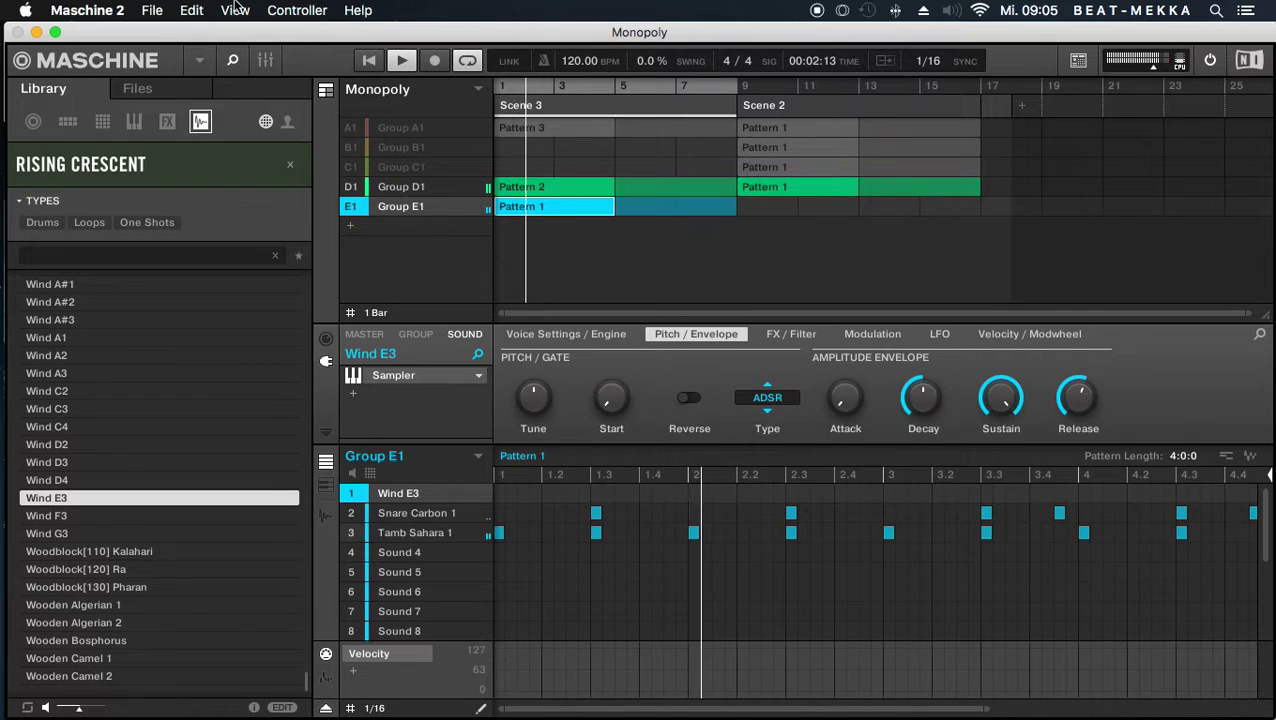
# - During playback, unmute Groups A1, B1 and C1 to hear them together, and mute B1 and C1 again
pyautogui.click(670, 82)
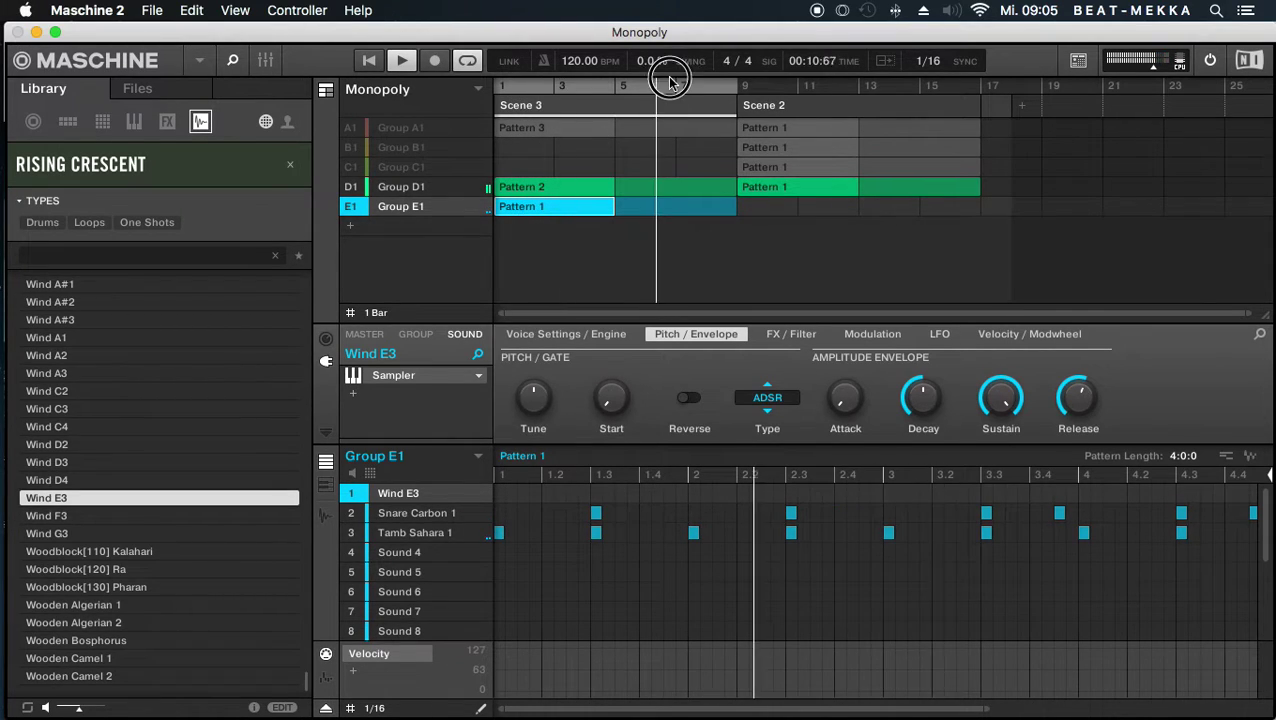
pyautogui.click(351, 128)
pyautogui.click(351, 147)
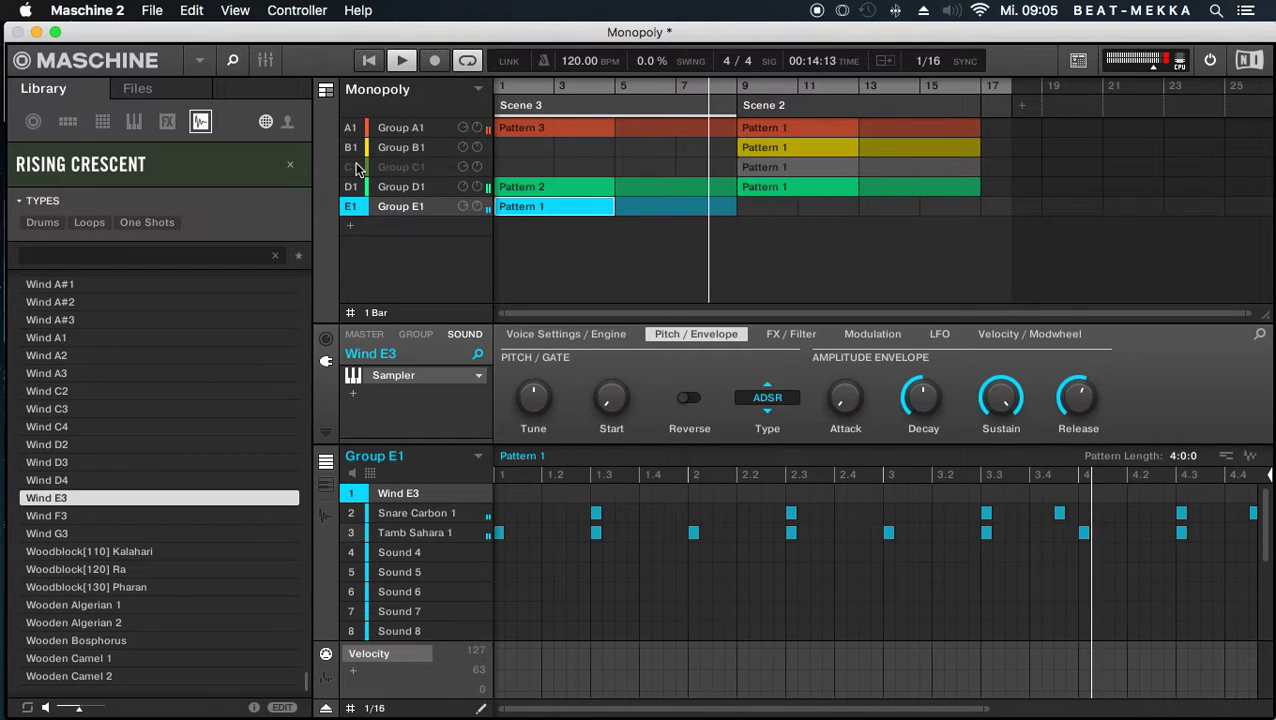
pyautogui.click(351, 167)
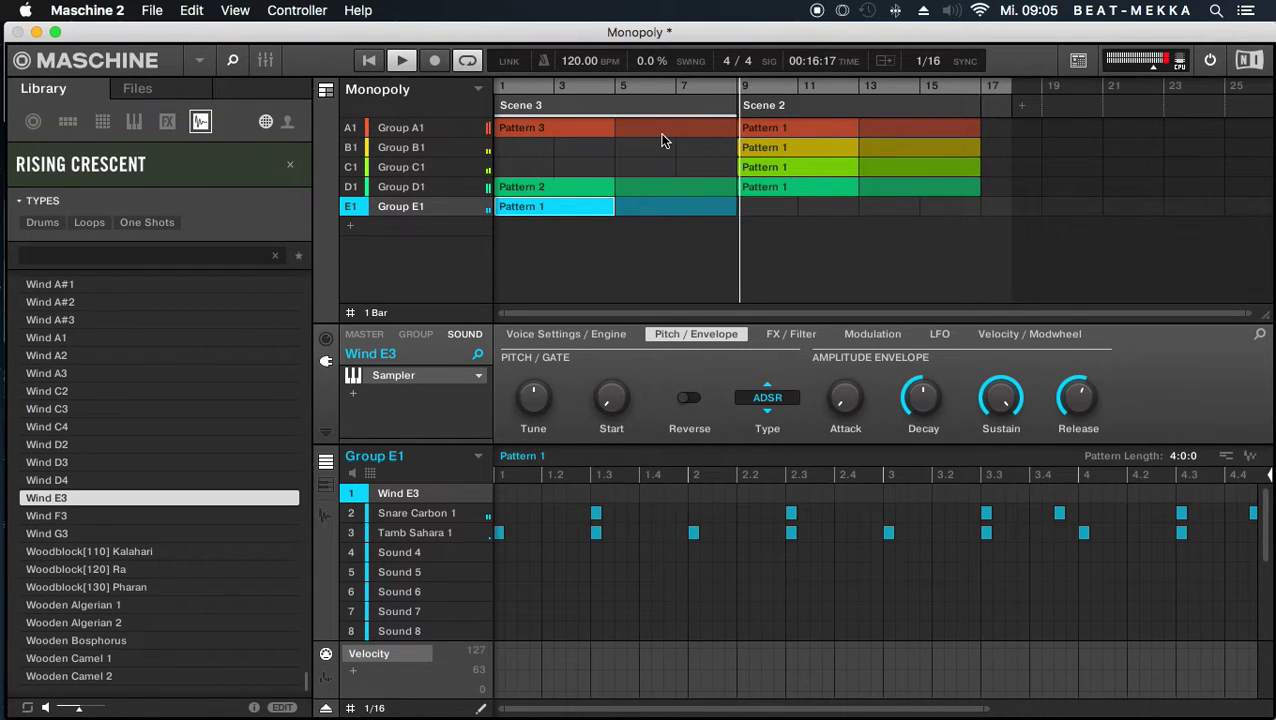
pyautogui.click(351, 147)
pyautogui.click(352, 167)
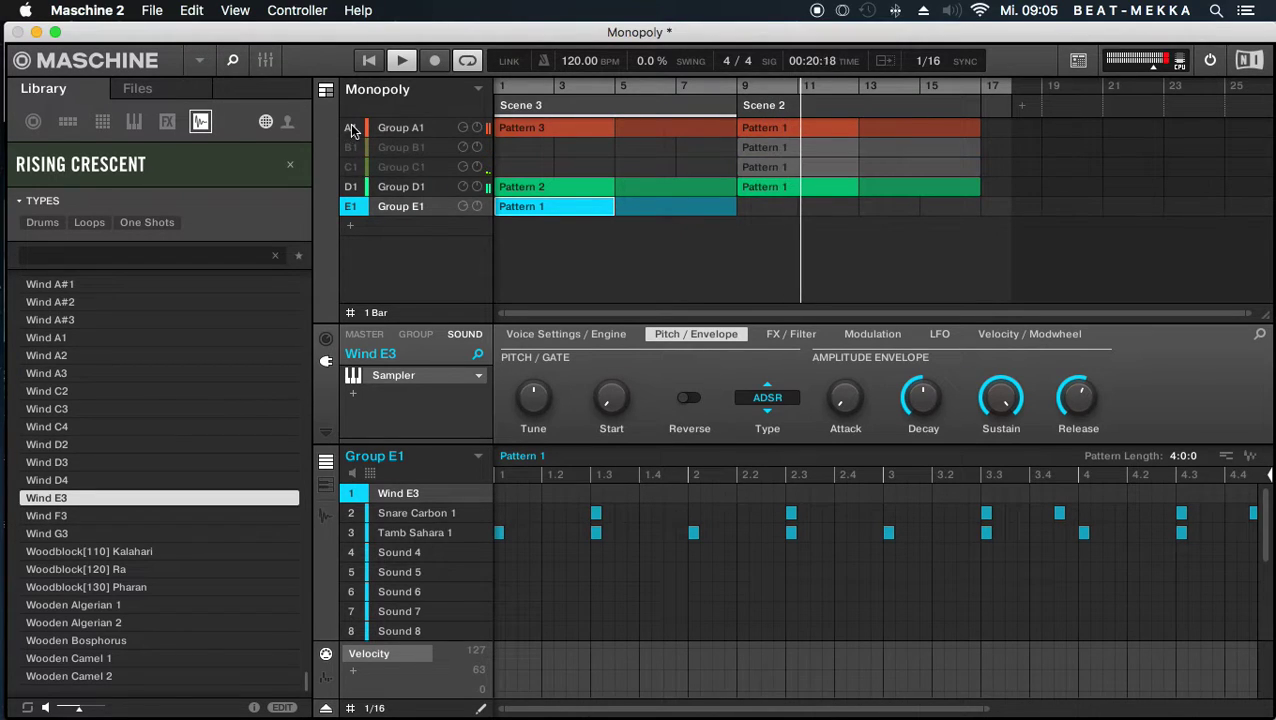
# - Select Group A1's Pattern 1 in Scene 2, hear Group E1 alone, and mute E1 so only Group D1 plays
pyautogui.click(770, 130)
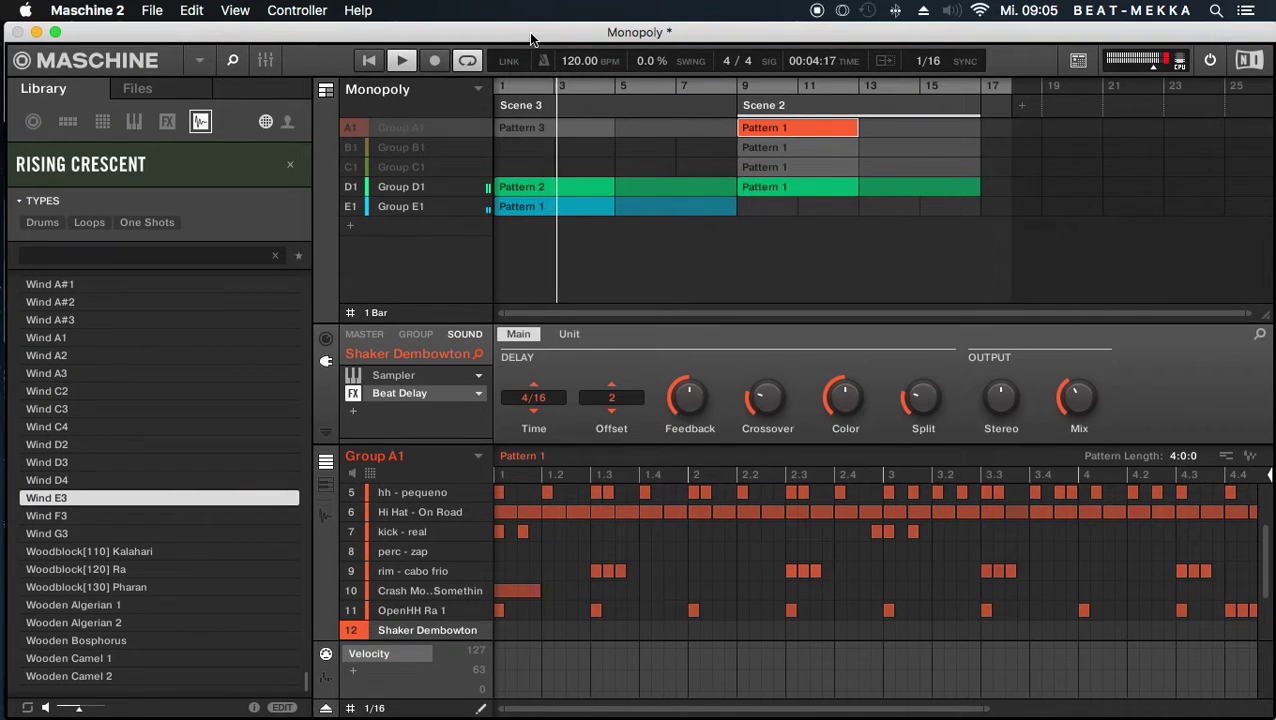
pyautogui.click(377, 184)
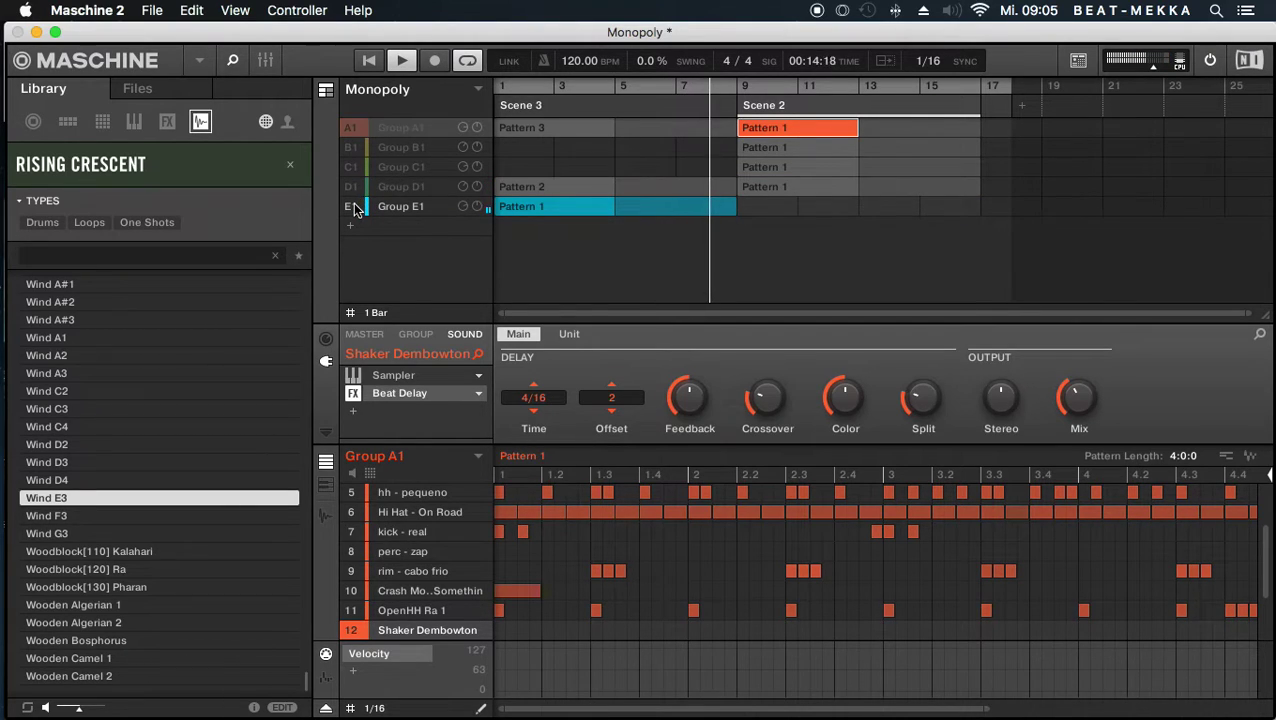
pyautogui.click(355, 208)
pyautogui.click(355, 188)
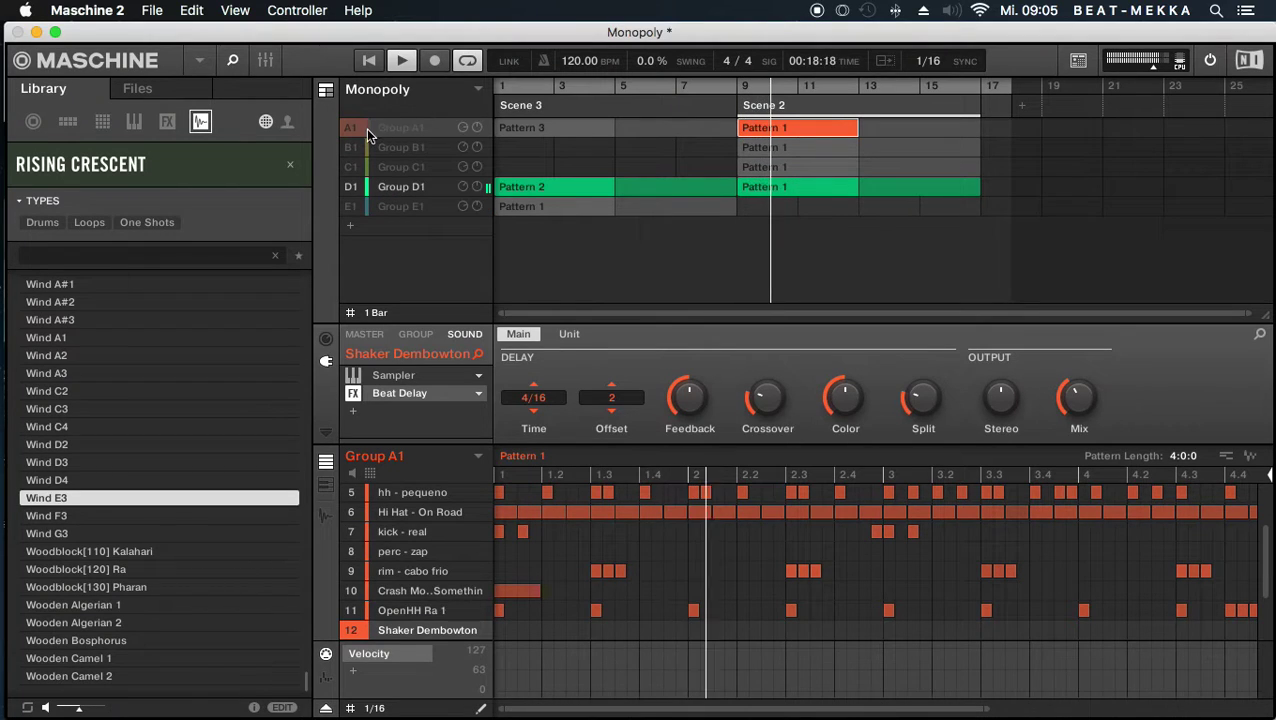
# - Clear Group D1's Pattern 1 and assign Pattern 2 to the group's Scene 2 clip
pyautogui.click(787, 188)
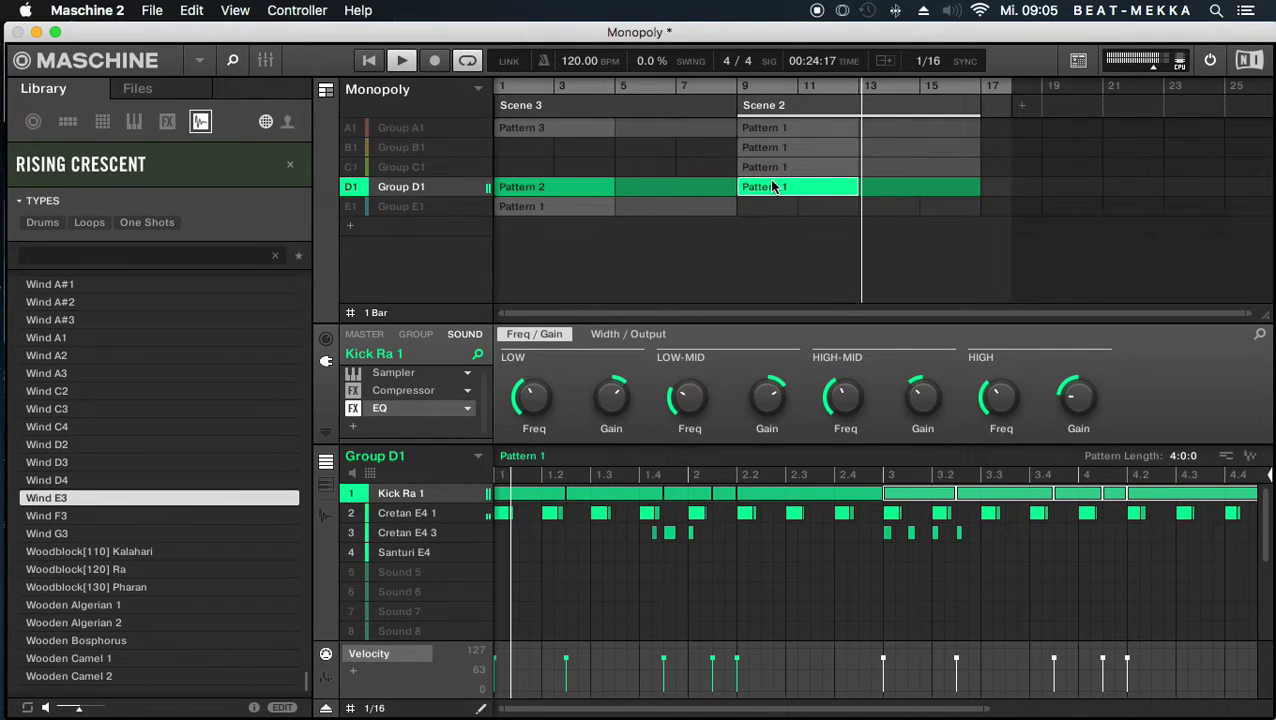
pyautogui.click(505, 456)
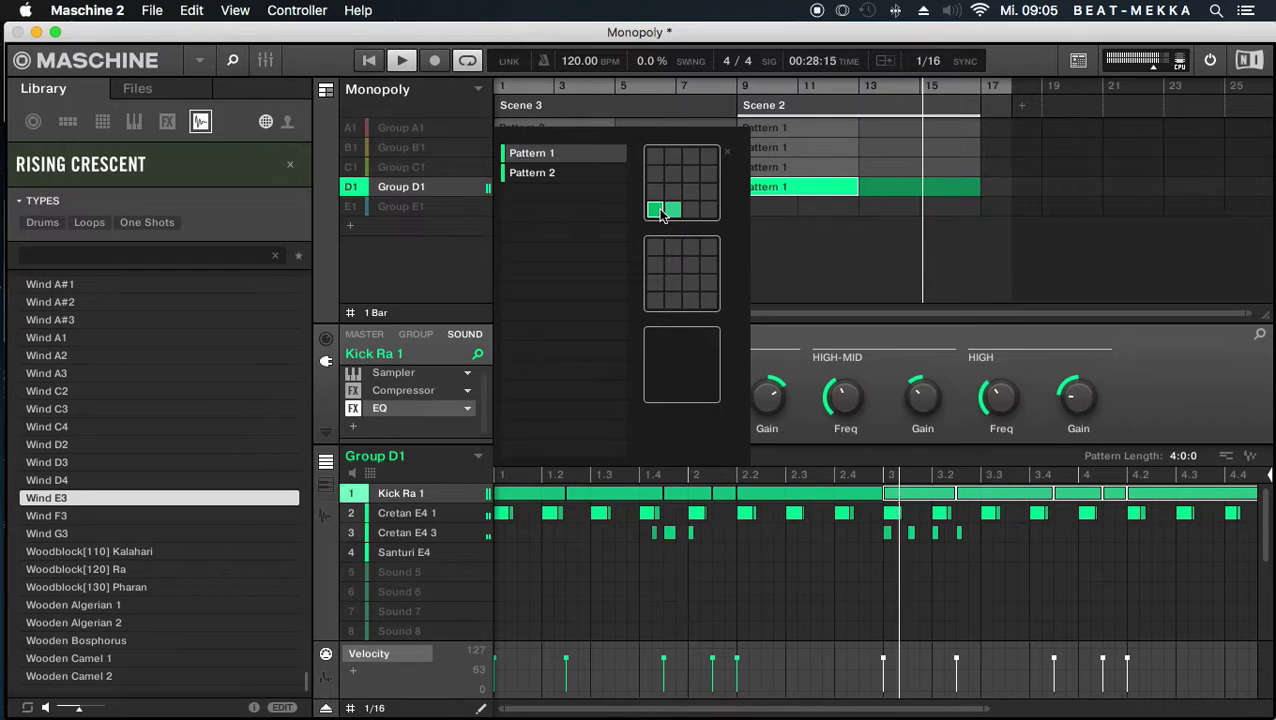
pyautogui.click(673, 211)
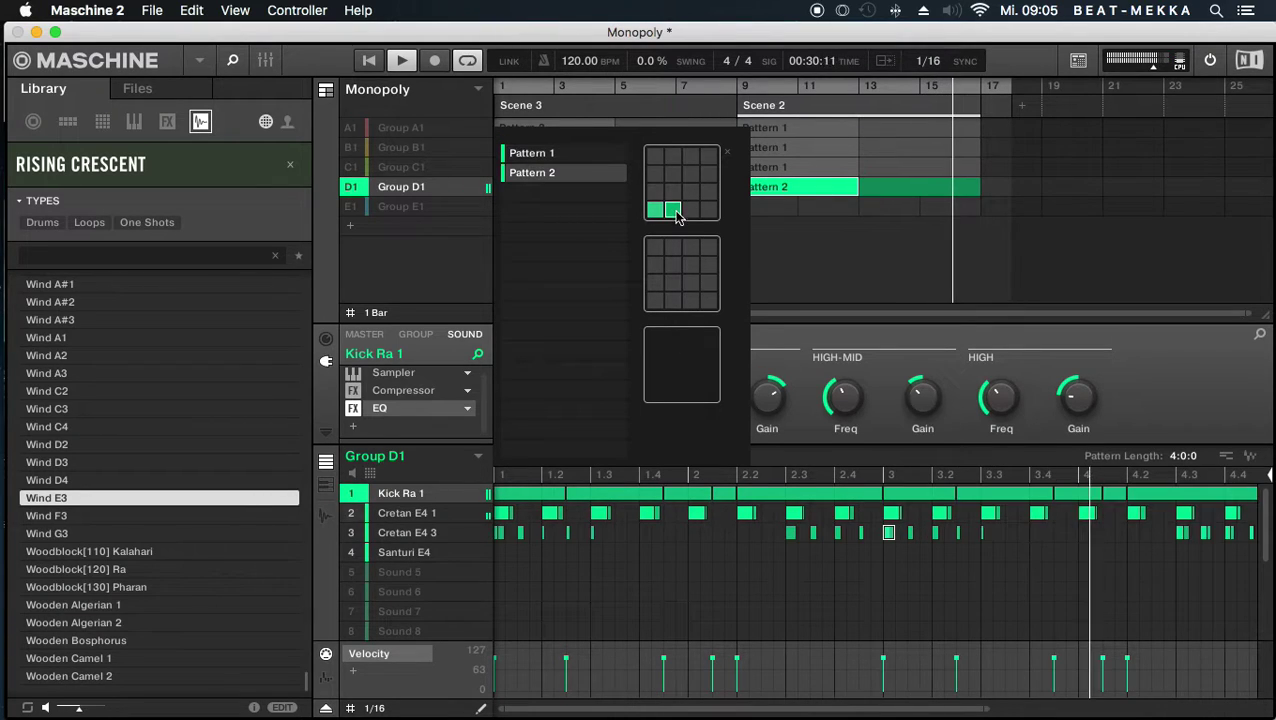
pyautogui.click(653, 211)
pyautogui.rightClick(655, 211)
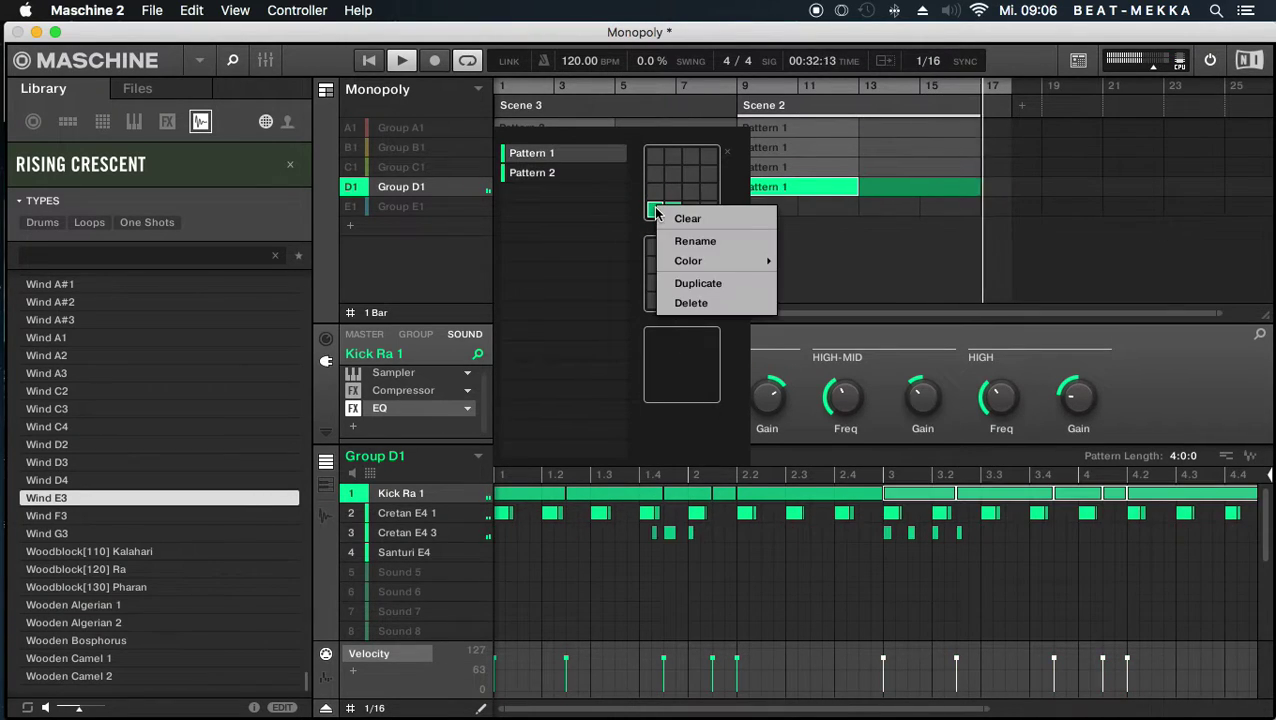
pyautogui.click(688, 219)
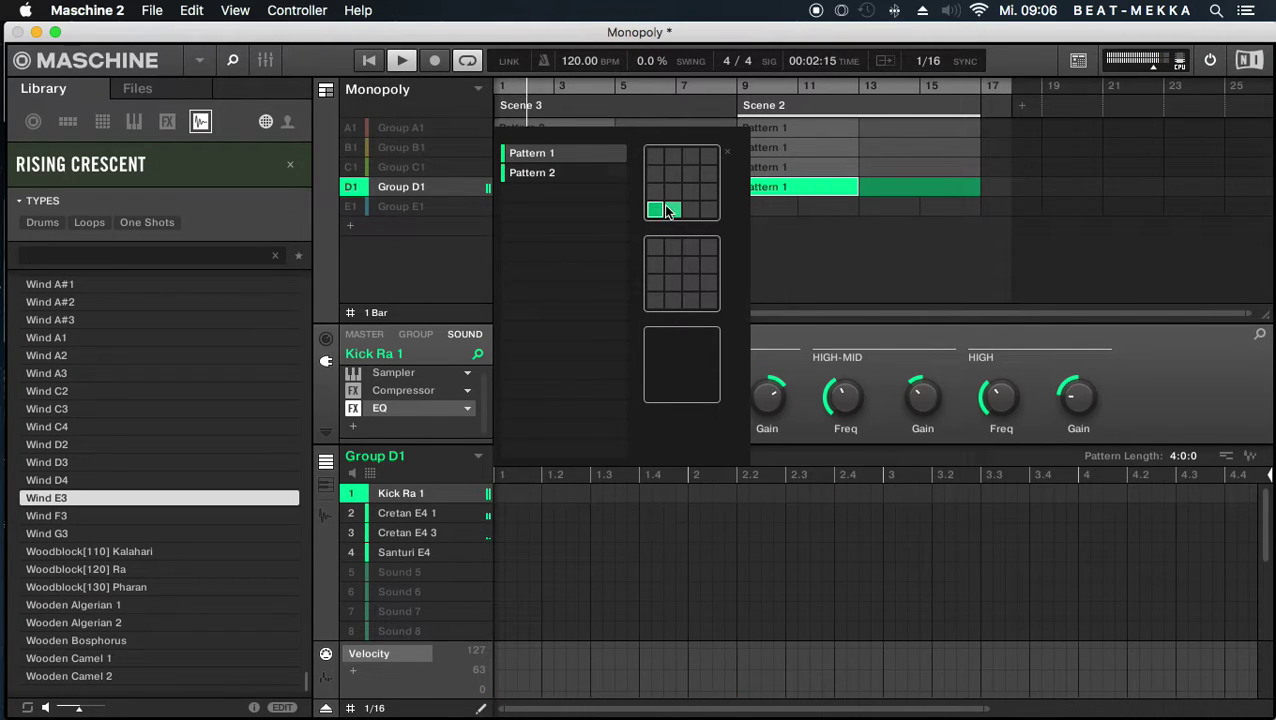
pyautogui.click(673, 211)
pyautogui.click(803, 271)
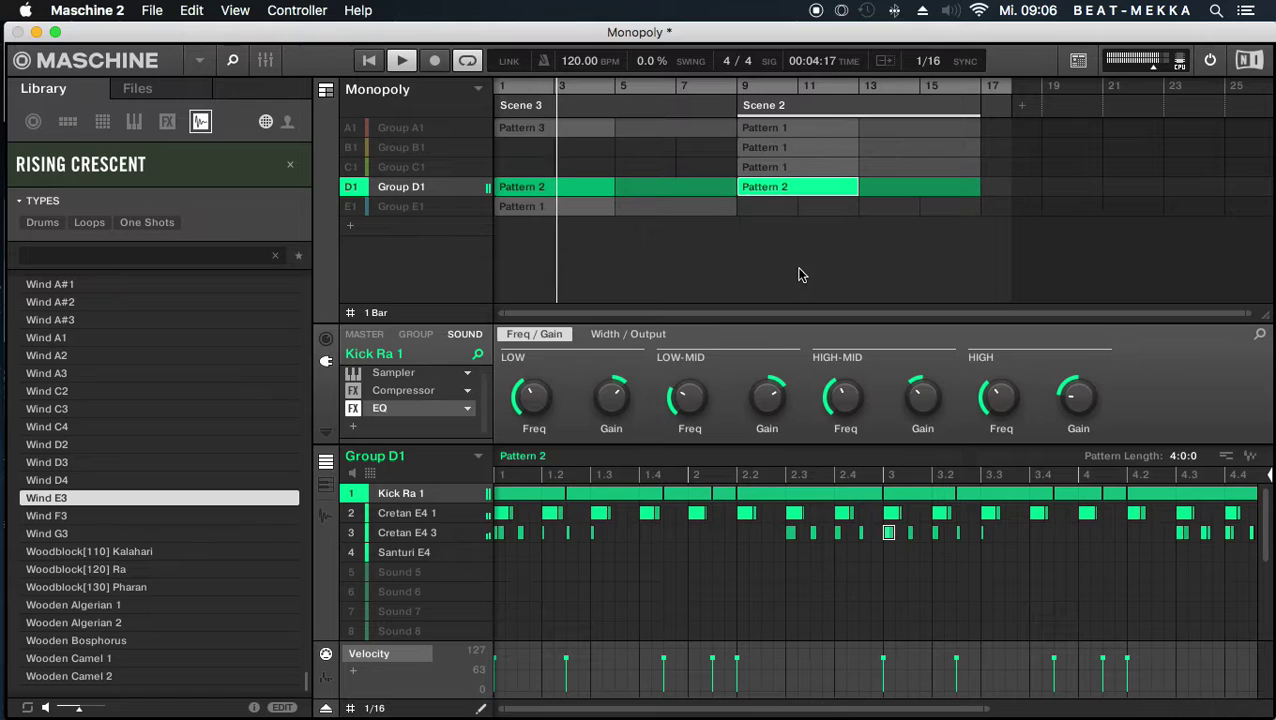
# - Unmute Group A1 and set its Shaker Dembowton Beat Delay offset to 4 in Scene 3, muting the group again
pyautogui.click(572, 186)
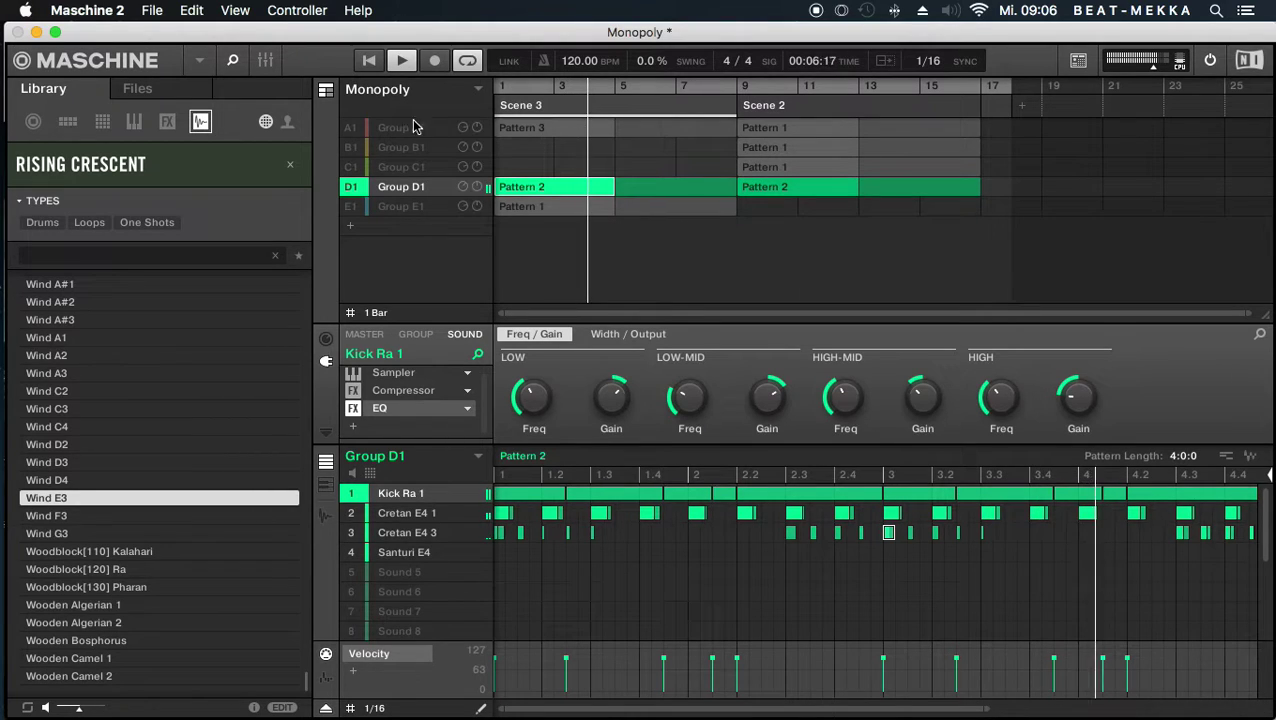
pyautogui.click(354, 131)
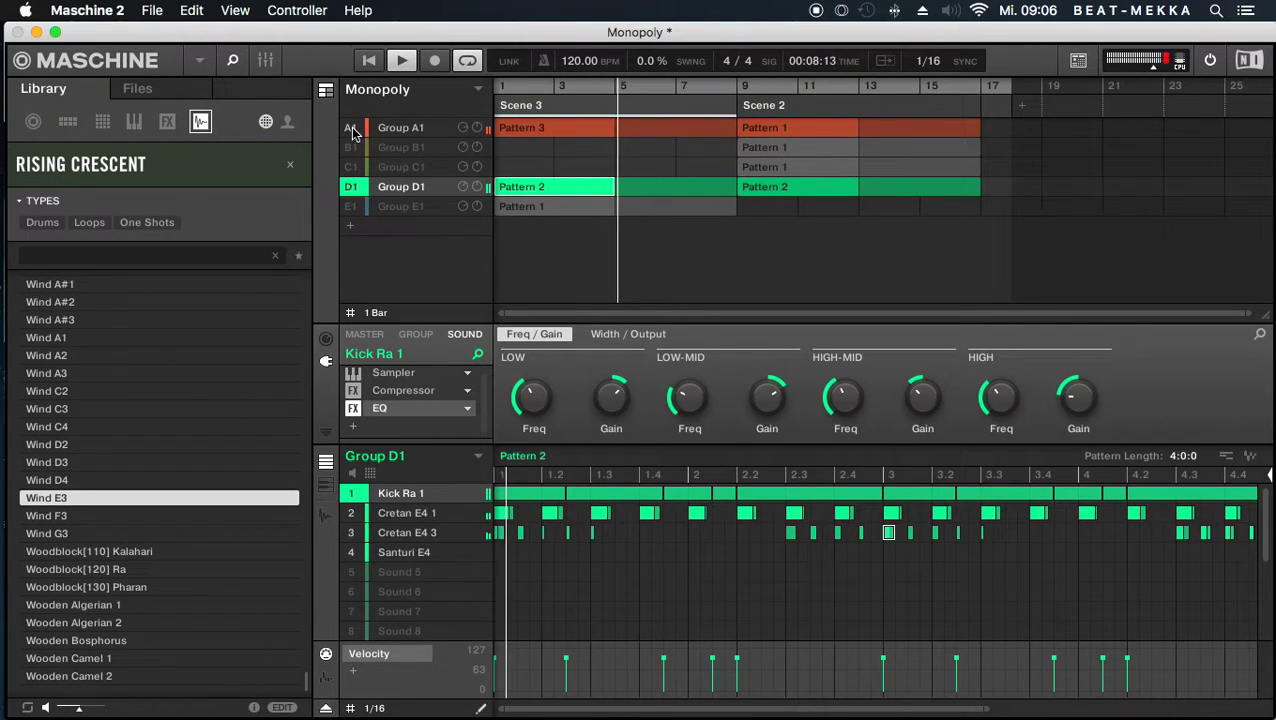
pyautogui.click(405, 128)
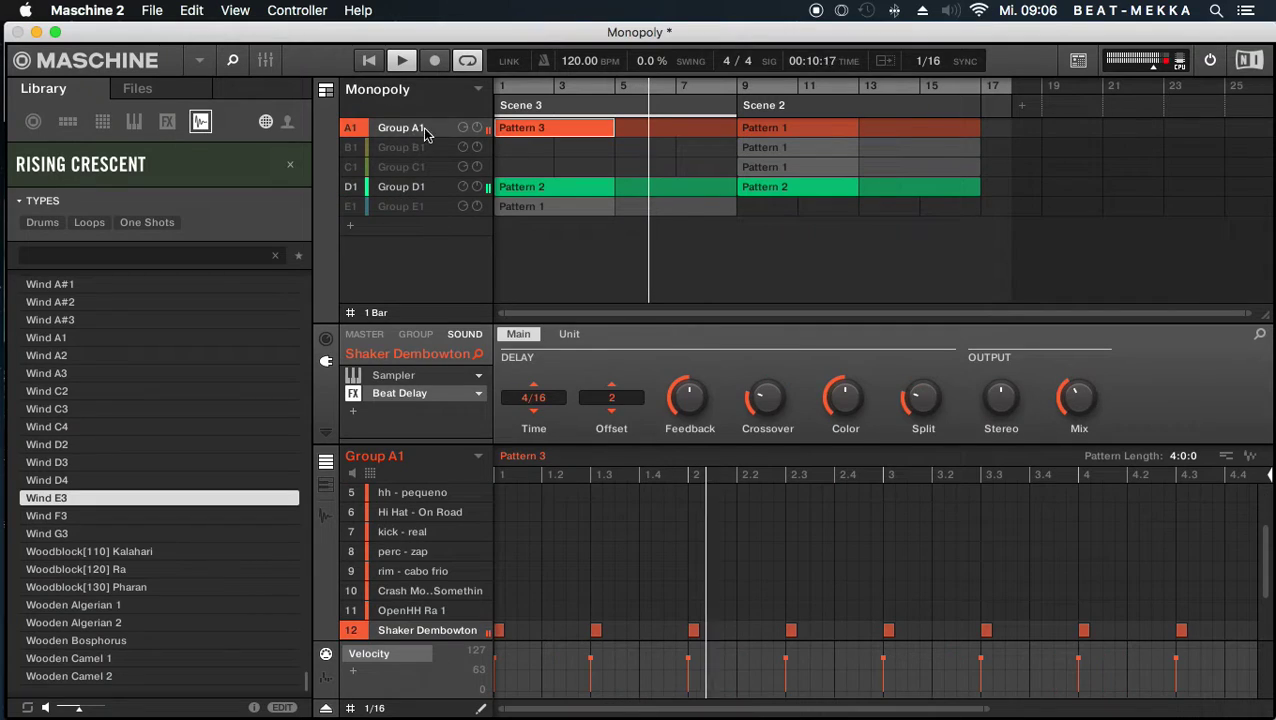
pyautogui.click(613, 410)
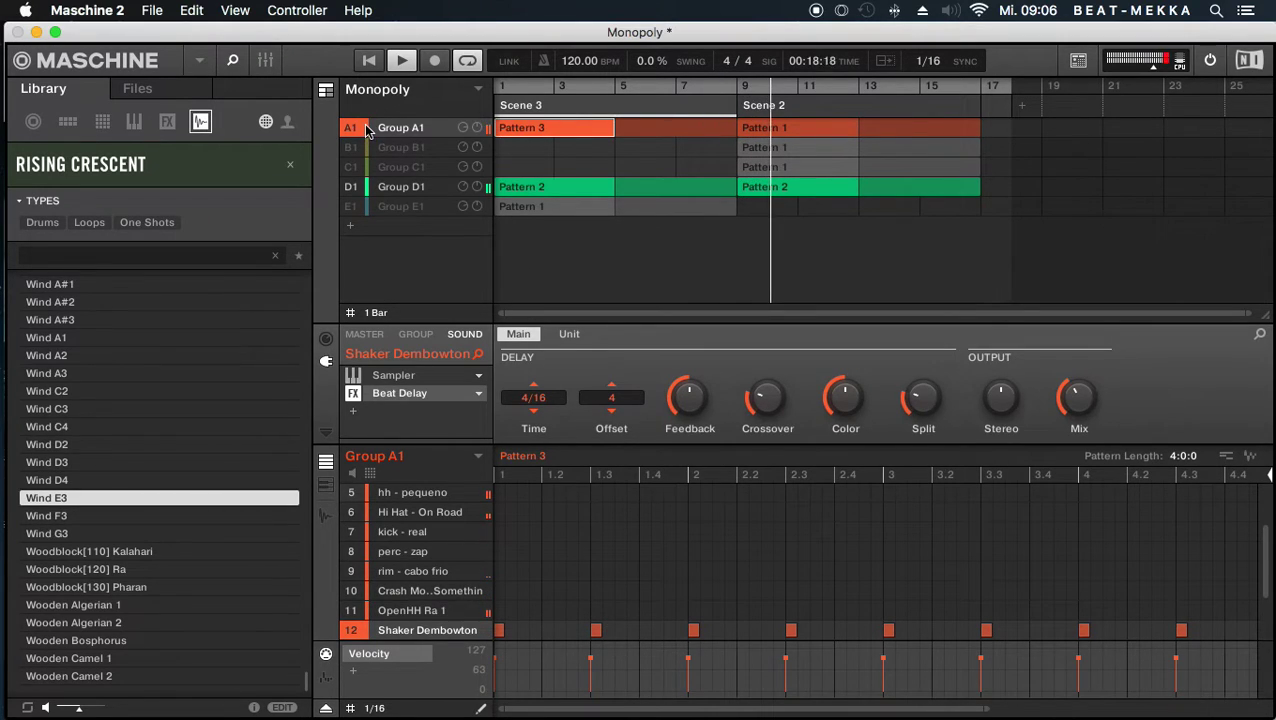
pyautogui.click(351, 131)
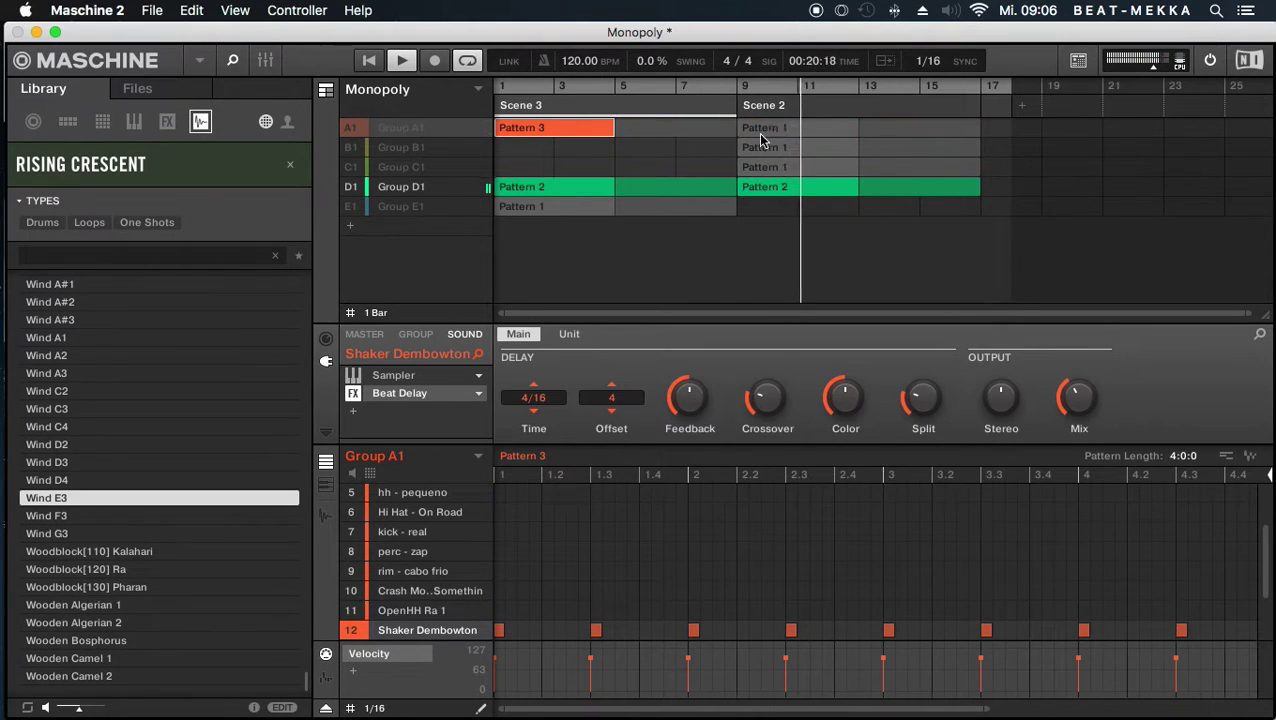
# - Mute every sound in Group A1 except Perc - 10s and select hh - pequeno
pyautogui.scroll(-3, 436, 533)
pyautogui.scroll(4, 436, 536)
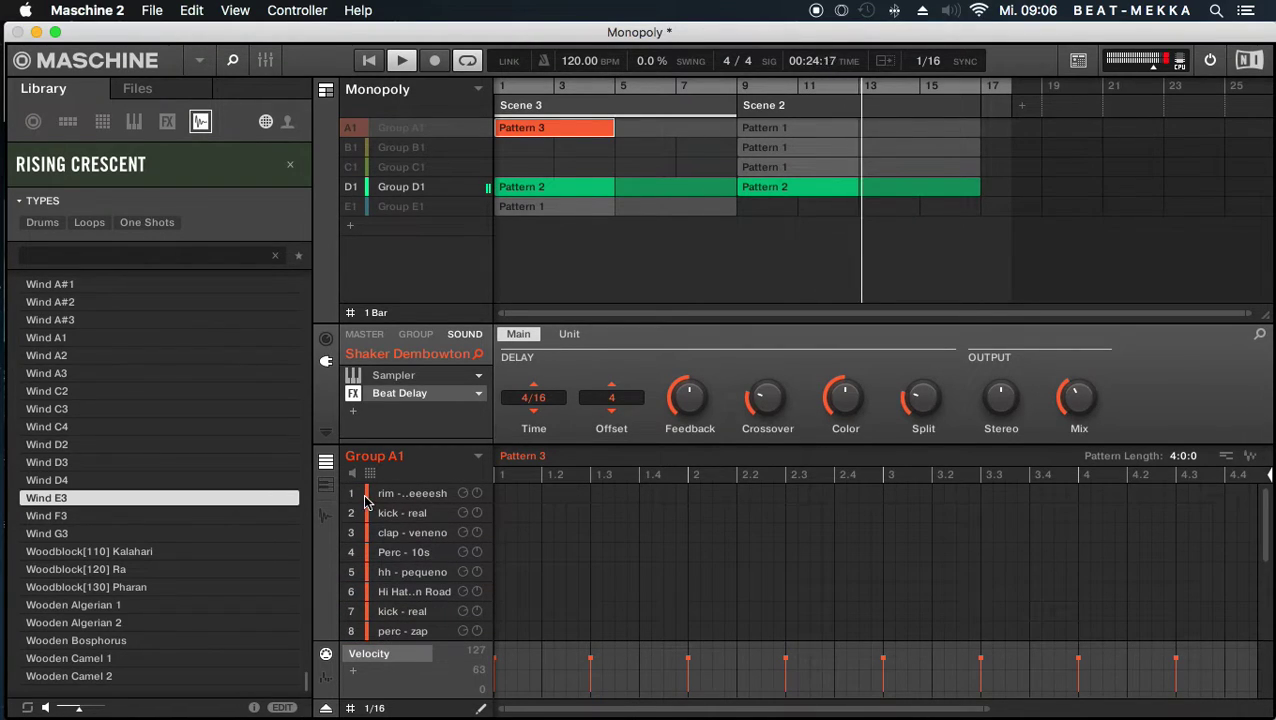
pyautogui.scroll(-6, 415, 570)
pyautogui.scroll(5, 408, 568)
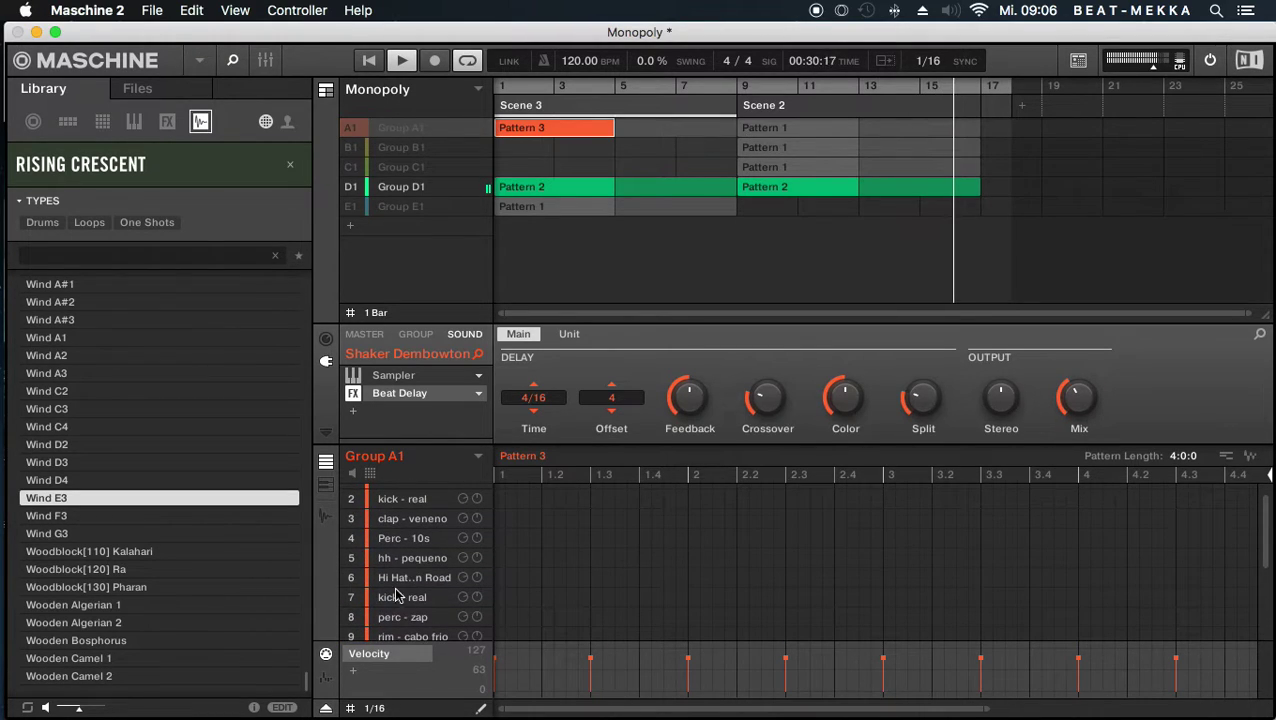
pyautogui.keyDown('shift'); pyautogui.click(352, 543); pyautogui.keyUp('shift')
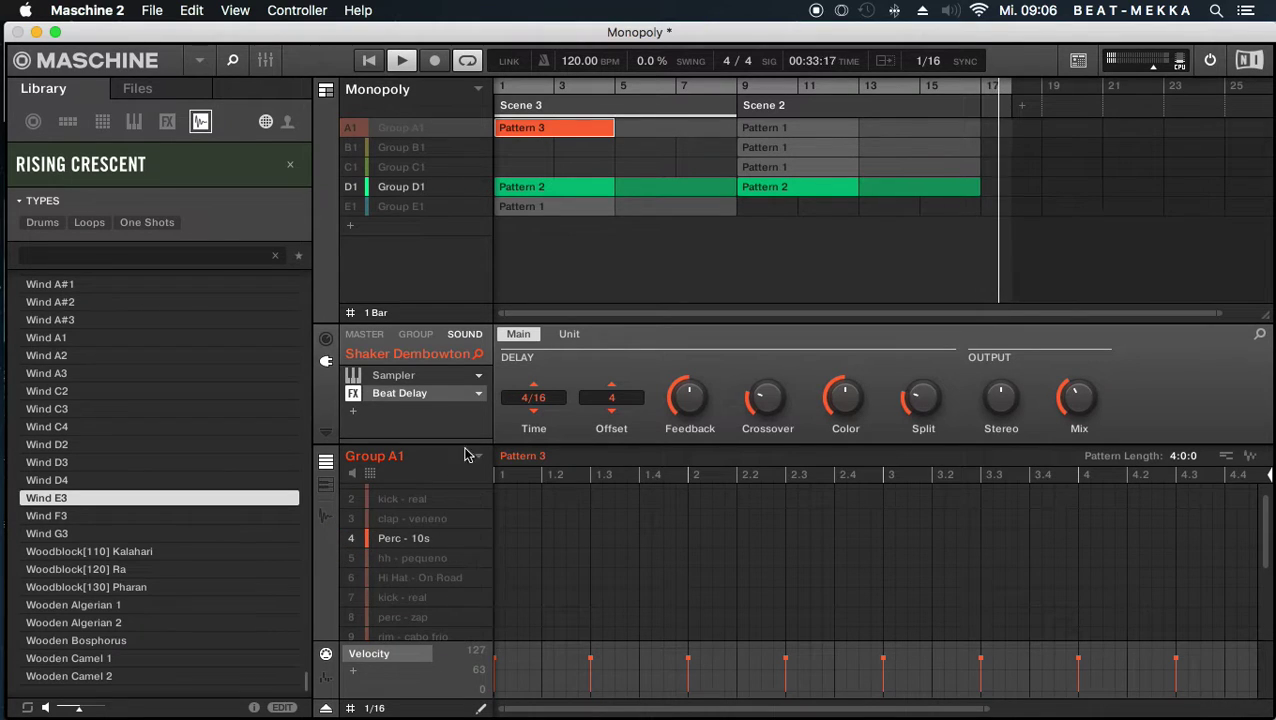
pyautogui.click(426, 560)
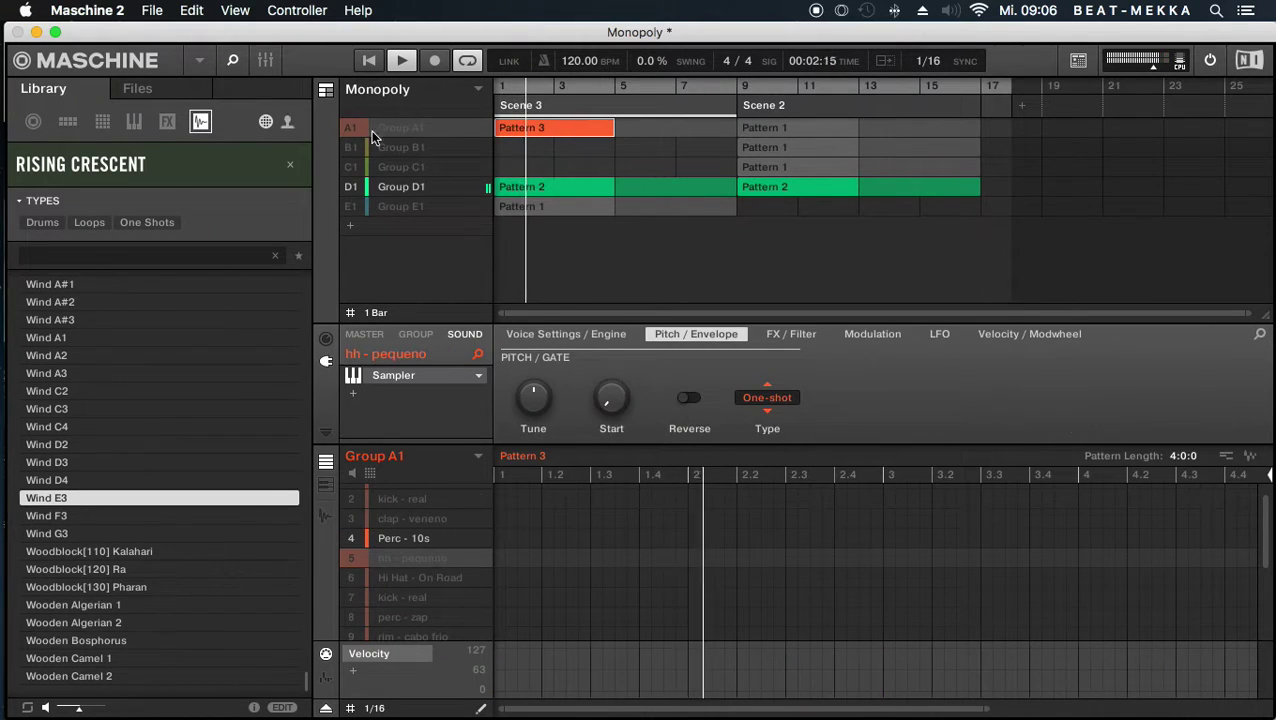
# - Select Group A1's Pattern 1 in Scene 2, look through its sounds, and unmute rim - cabo frio
pyautogui.click(800, 141)
pyautogui.click(803, 129)
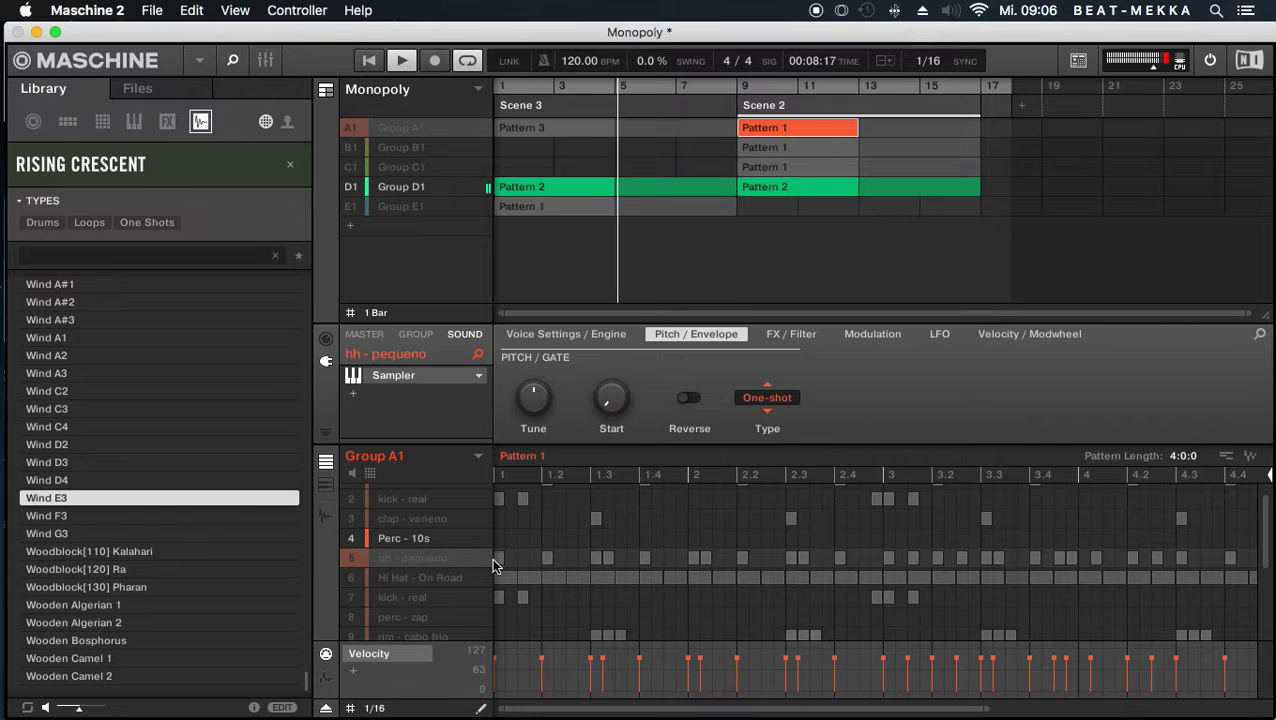
pyautogui.scroll(-1, 577, 541)
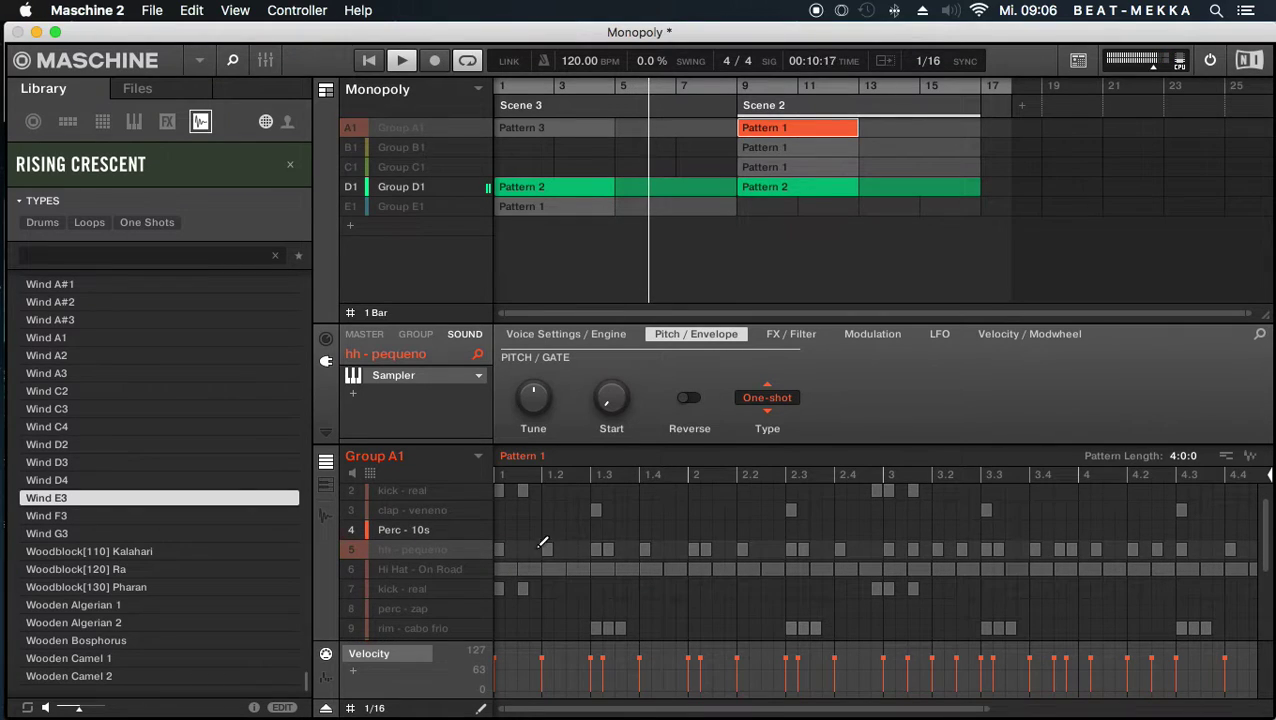
pyautogui.scroll(2, 516, 538)
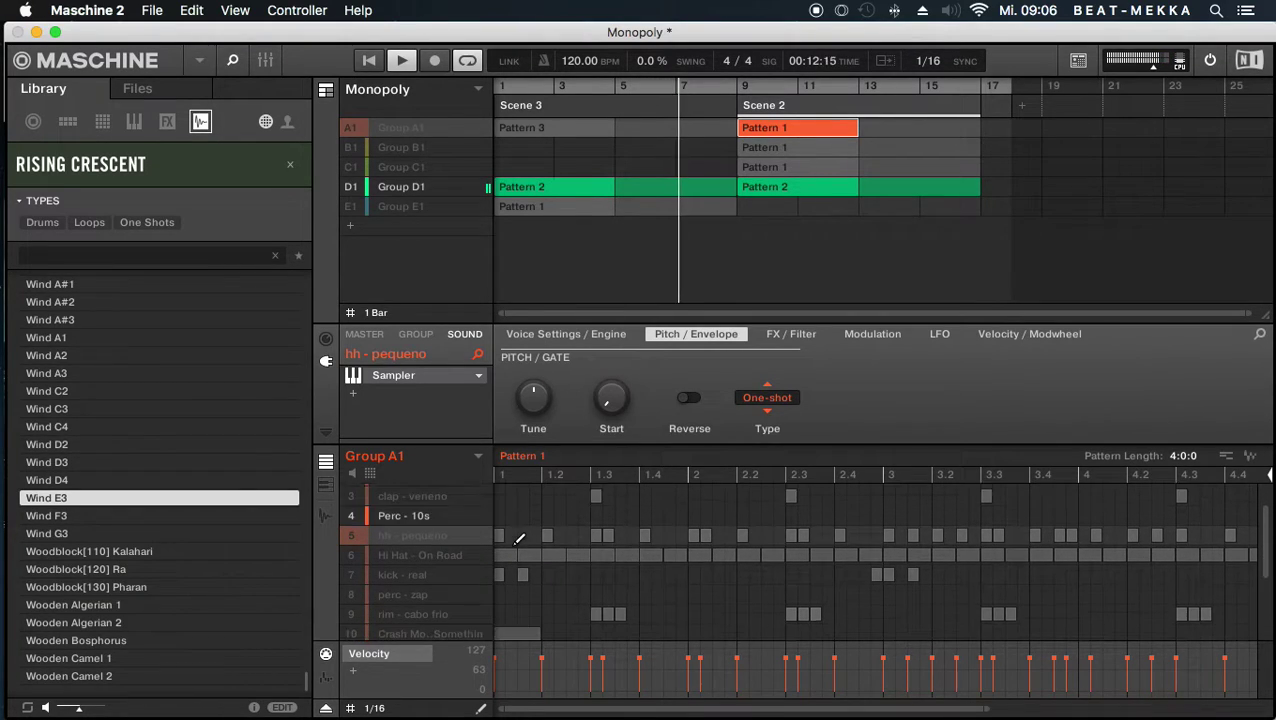
pyautogui.scroll(1, 519, 540)
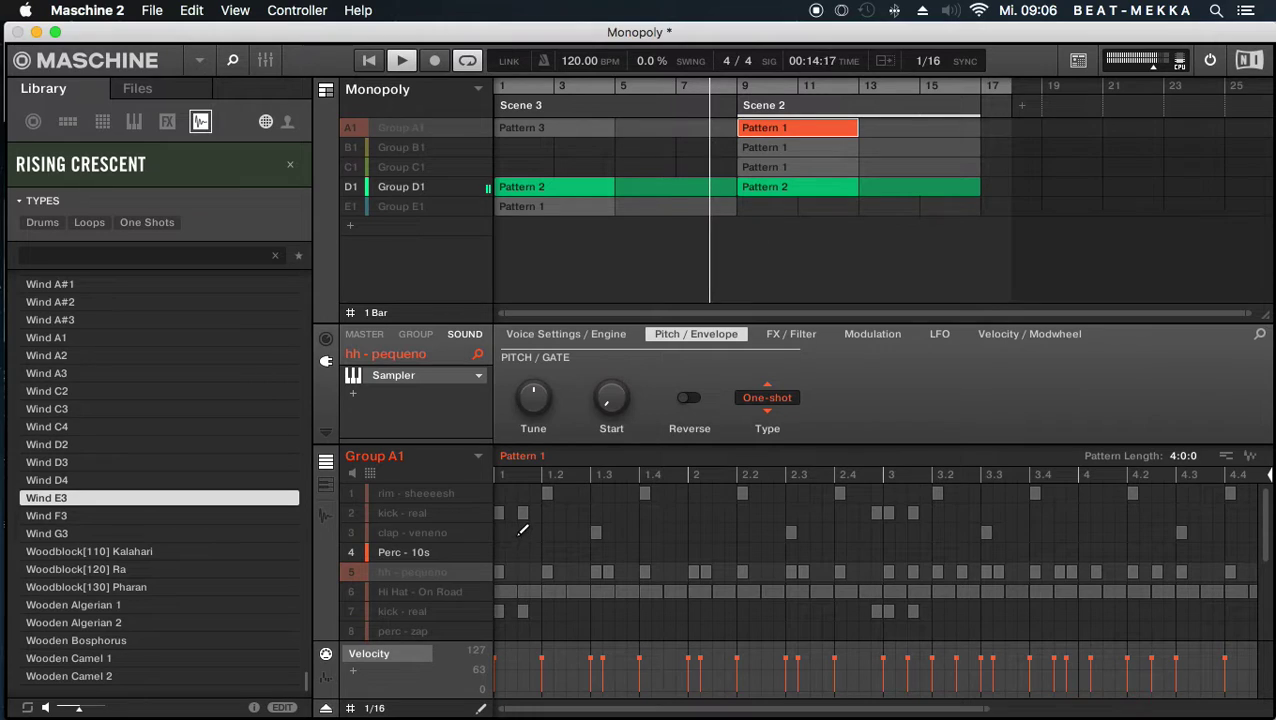
pyautogui.scroll(-5, 548, 510)
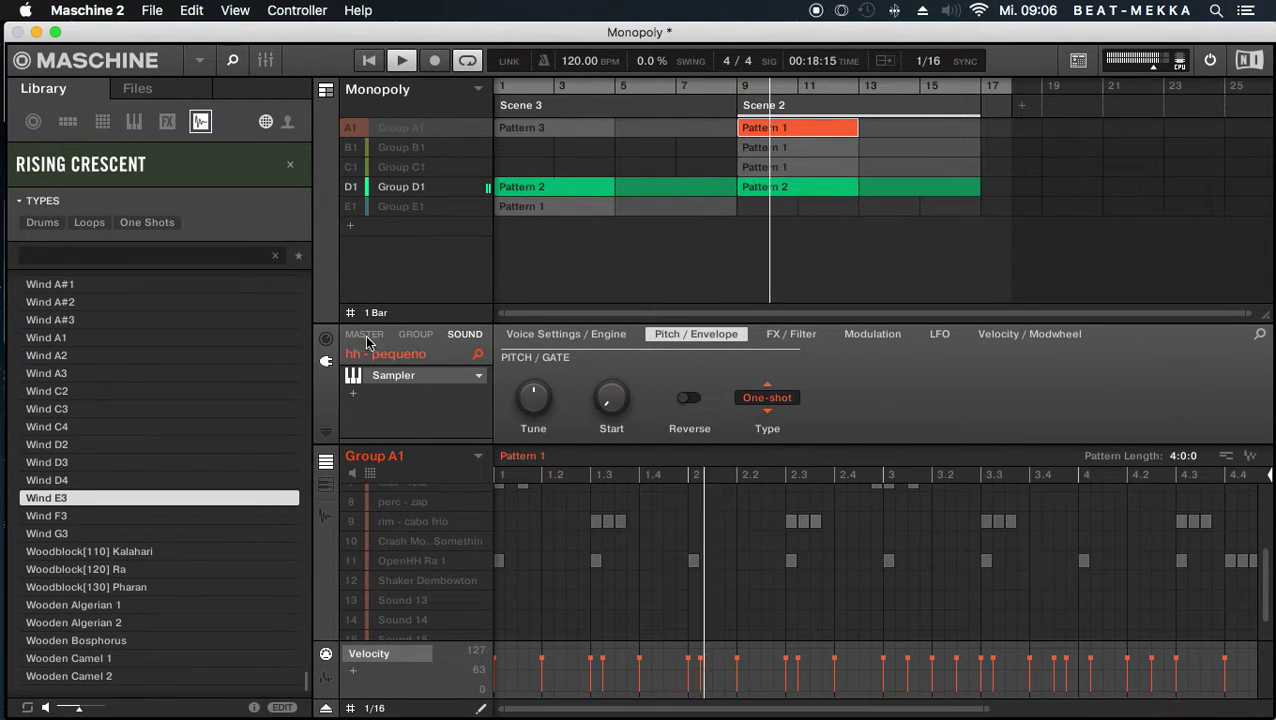
pyautogui.click(378, 521)
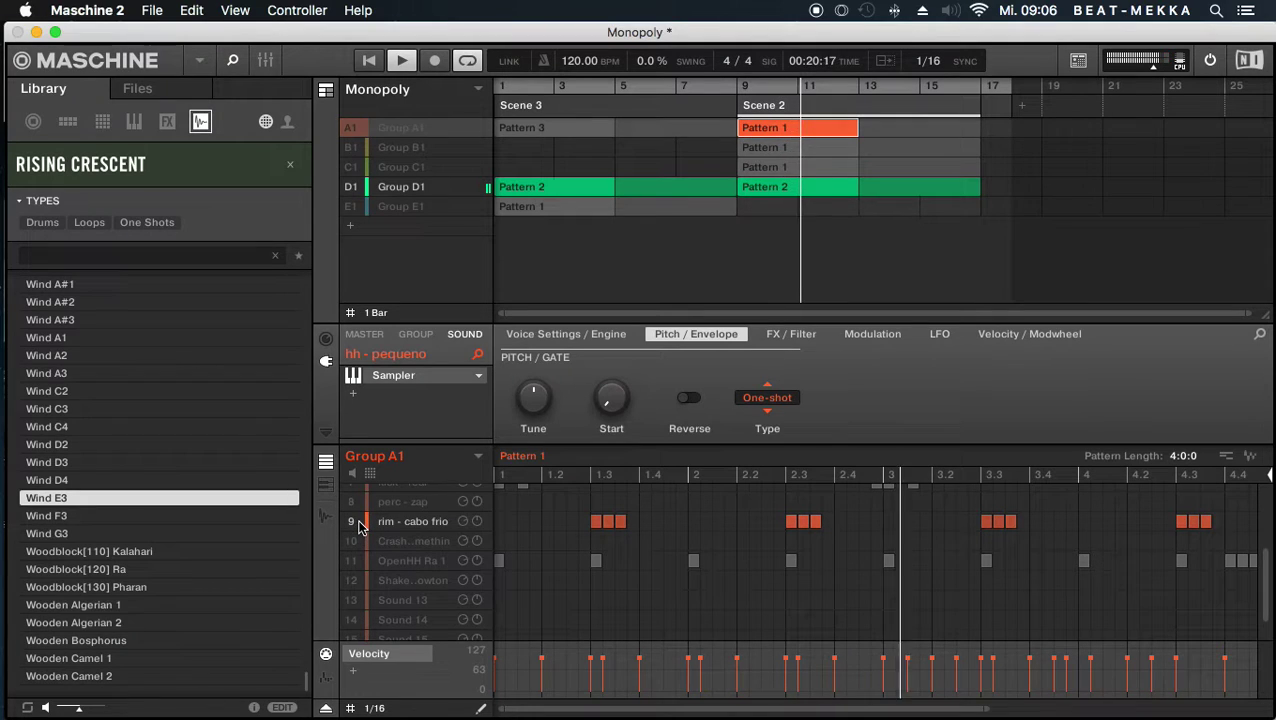
# - Unmute Group A1 together with its perc - zap sound and the crash sound in slot 10
pyautogui.click(366, 130)
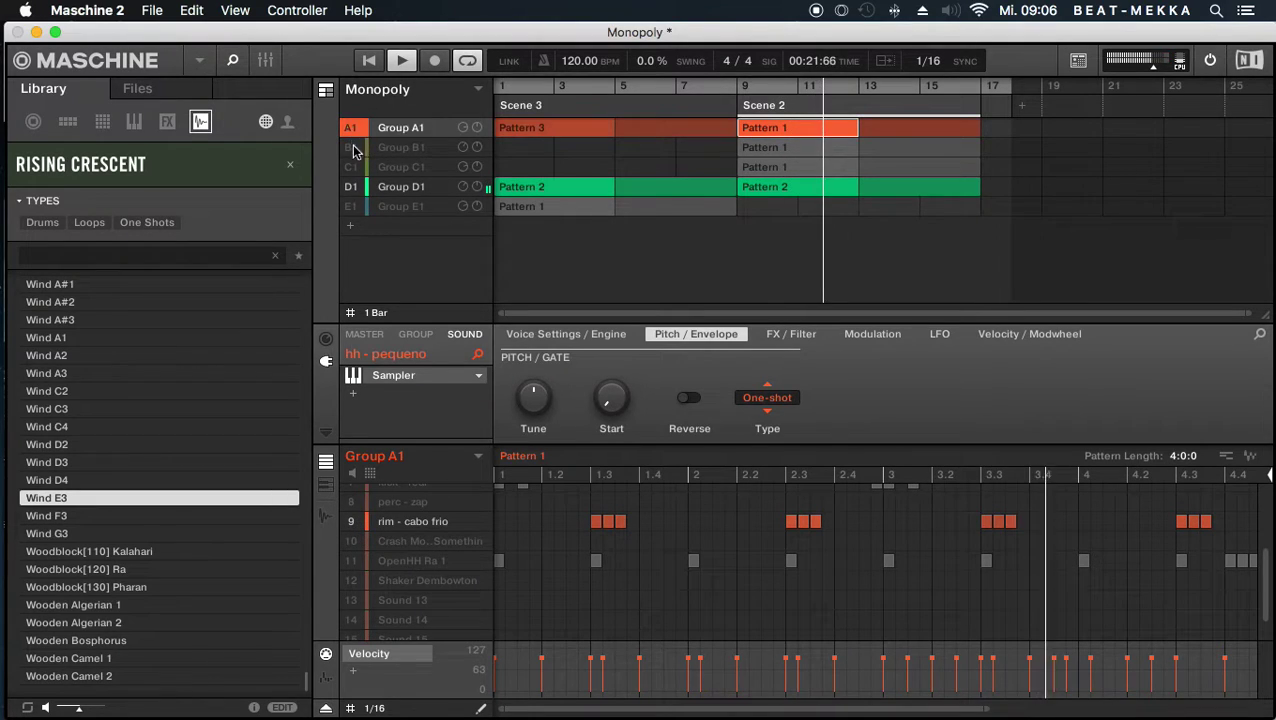
pyautogui.click(357, 502)
pyautogui.click(355, 541)
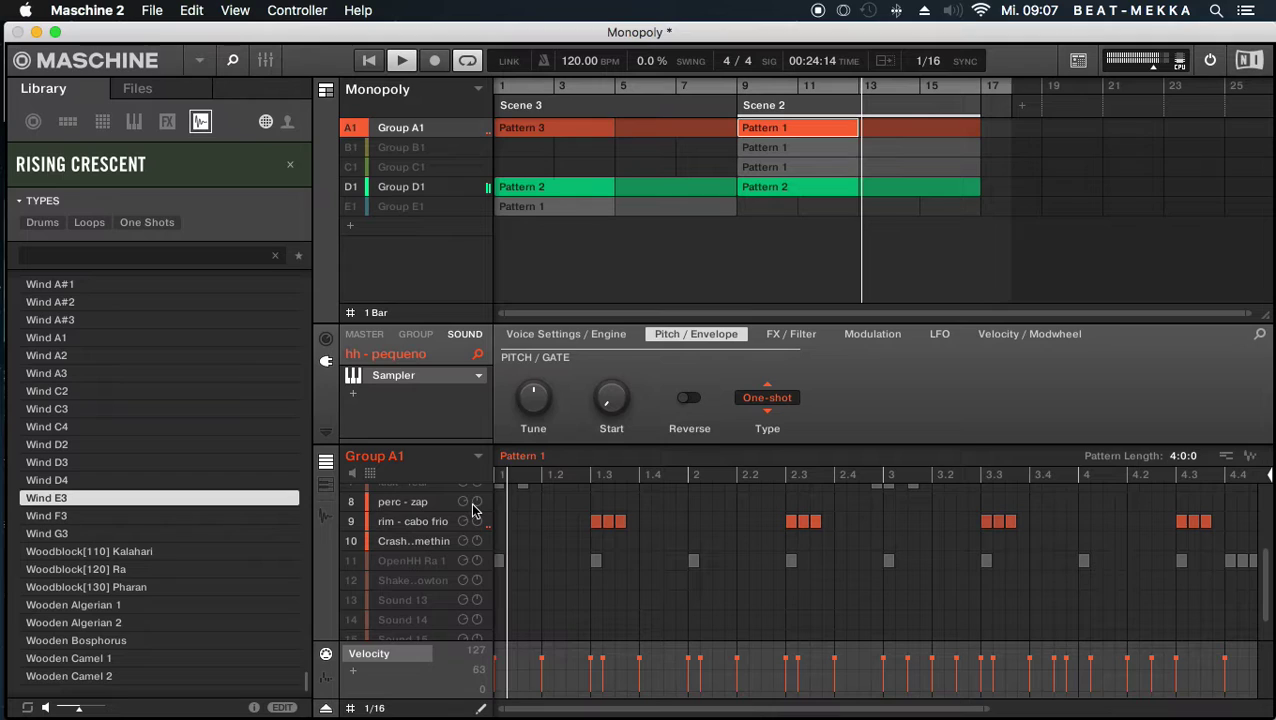
pyautogui.moveTo(463, 127)
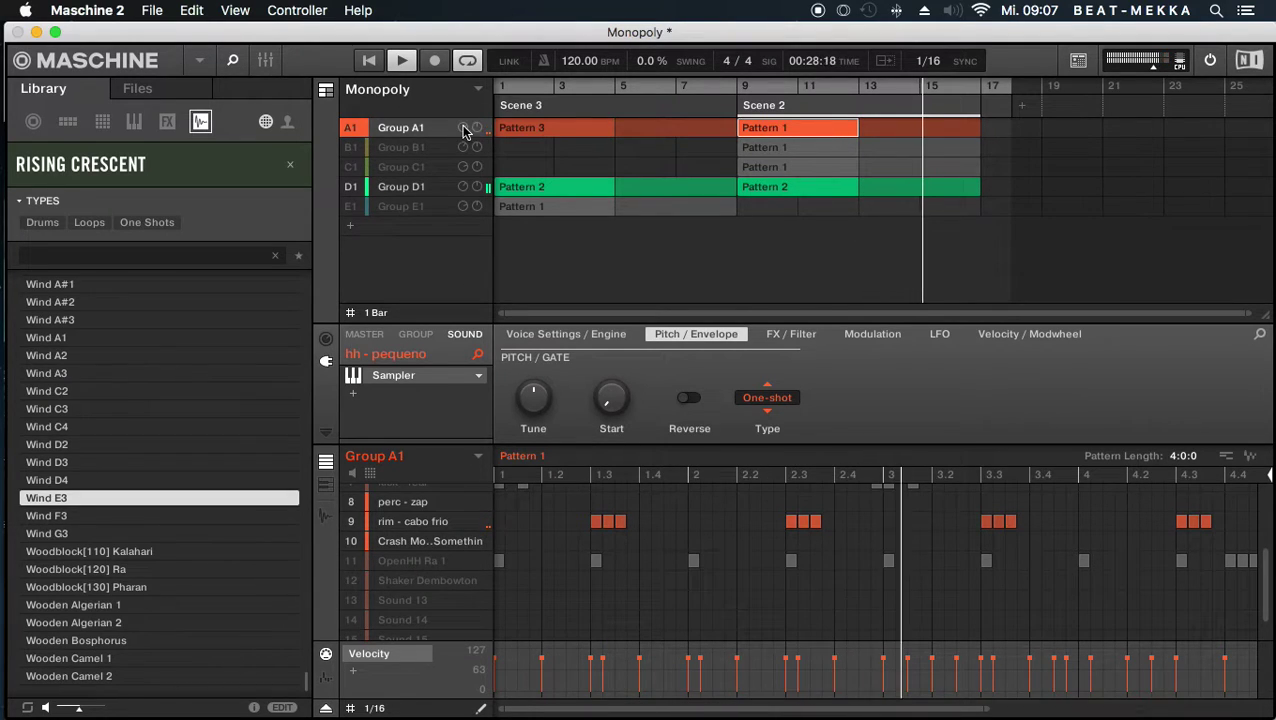
# - Unmute kick - real in slot 7 and Hi Hat - On Road in Group A1
pyautogui.moveTo(390, 535)
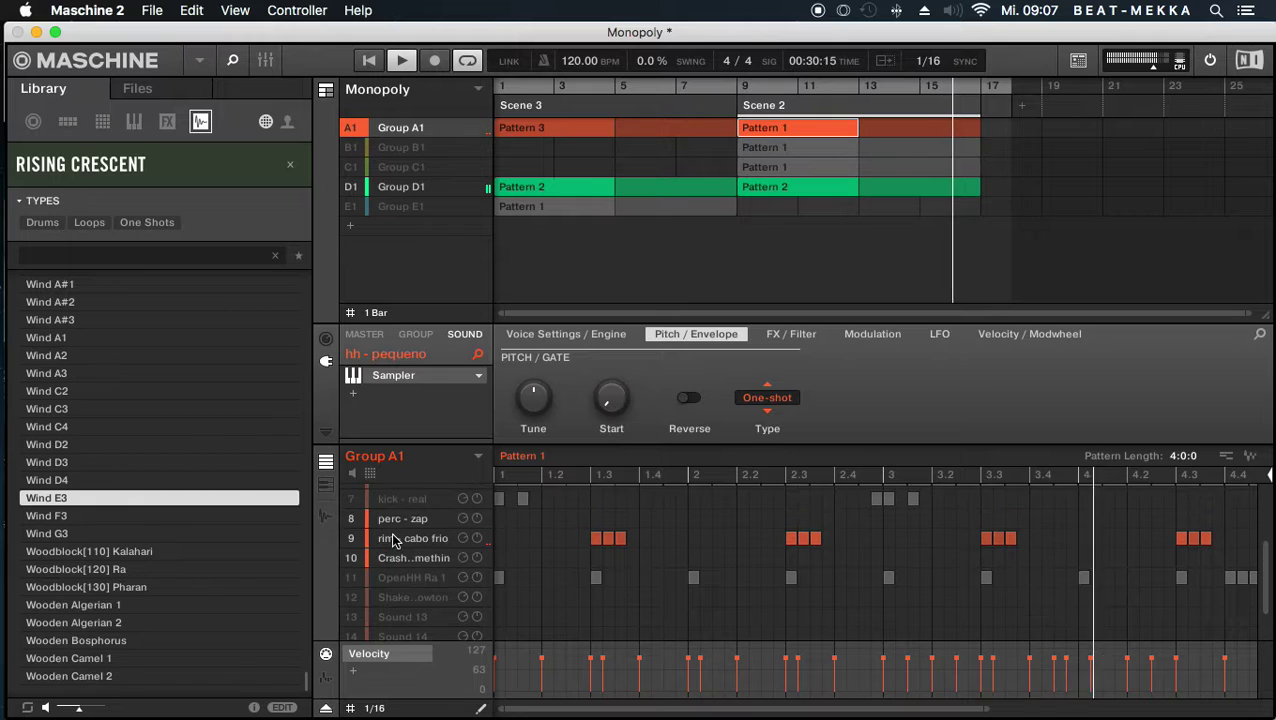
pyautogui.scroll(1, 349, 505)
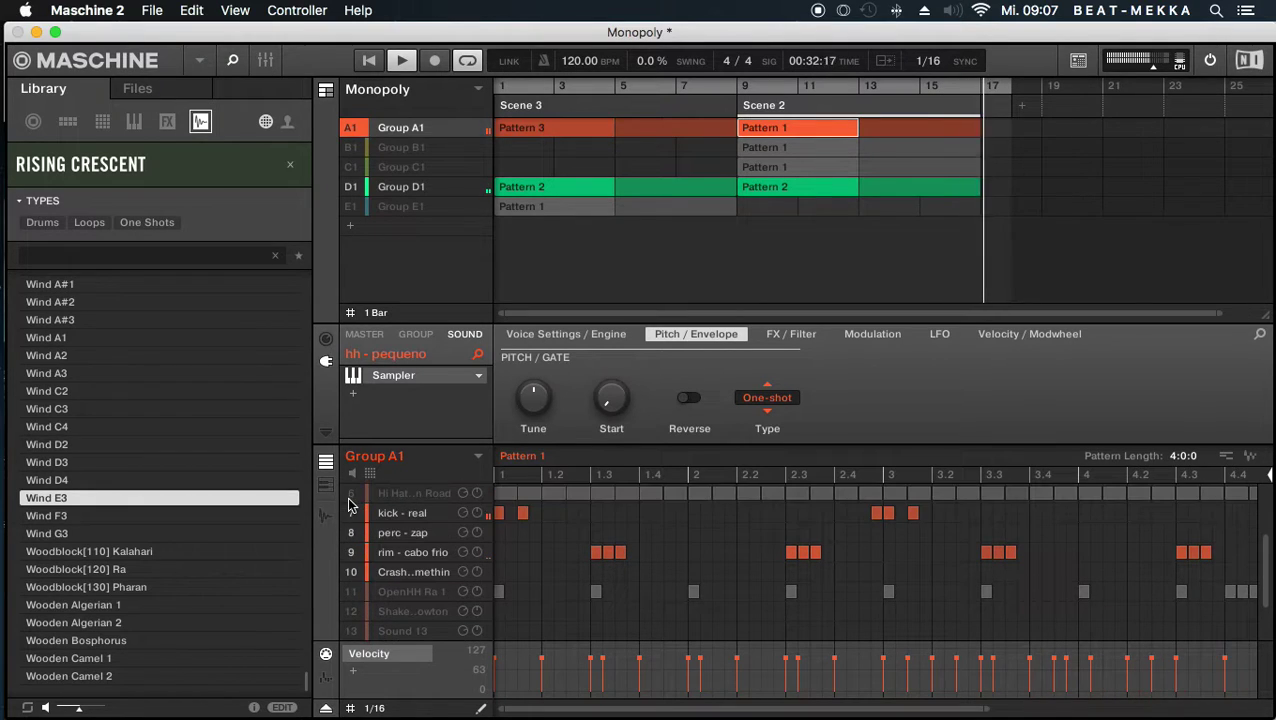
pyautogui.click(352, 497)
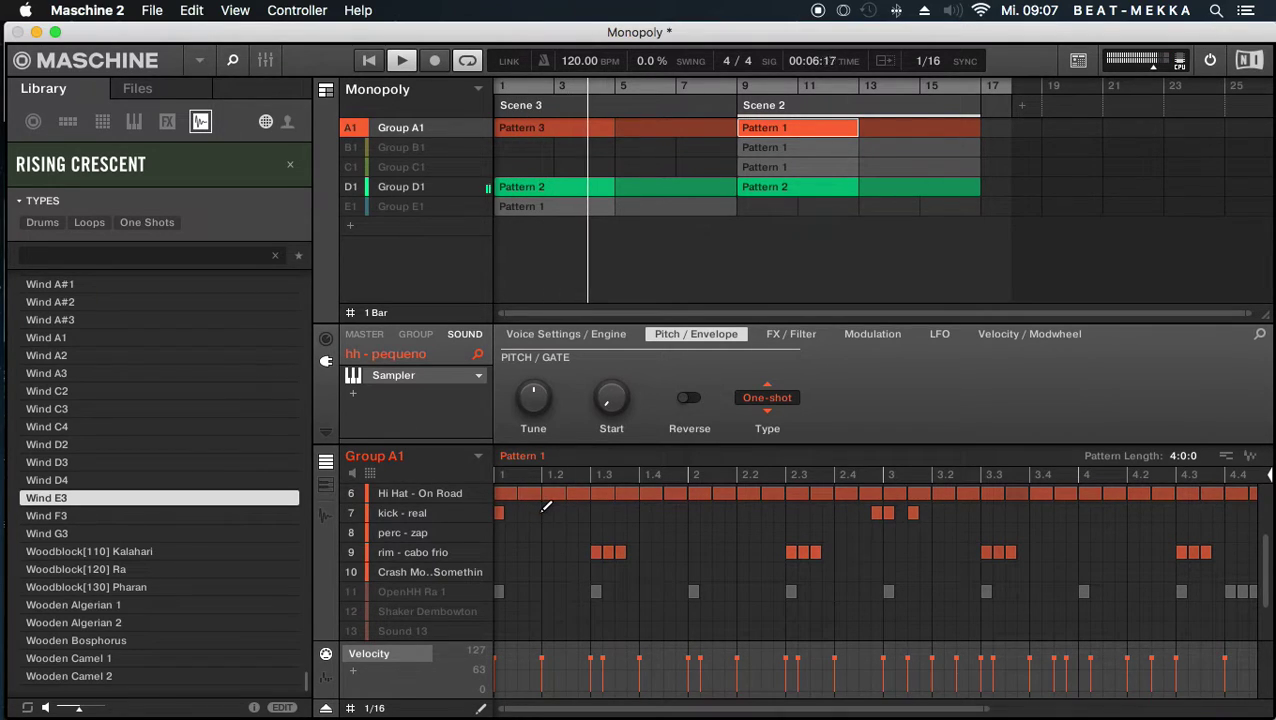
# - Rework slot 7's kick - real hits in Pattern 1 into a two-bar rhythm repeated in bars 3 and 4
pyautogui.click(571, 512)
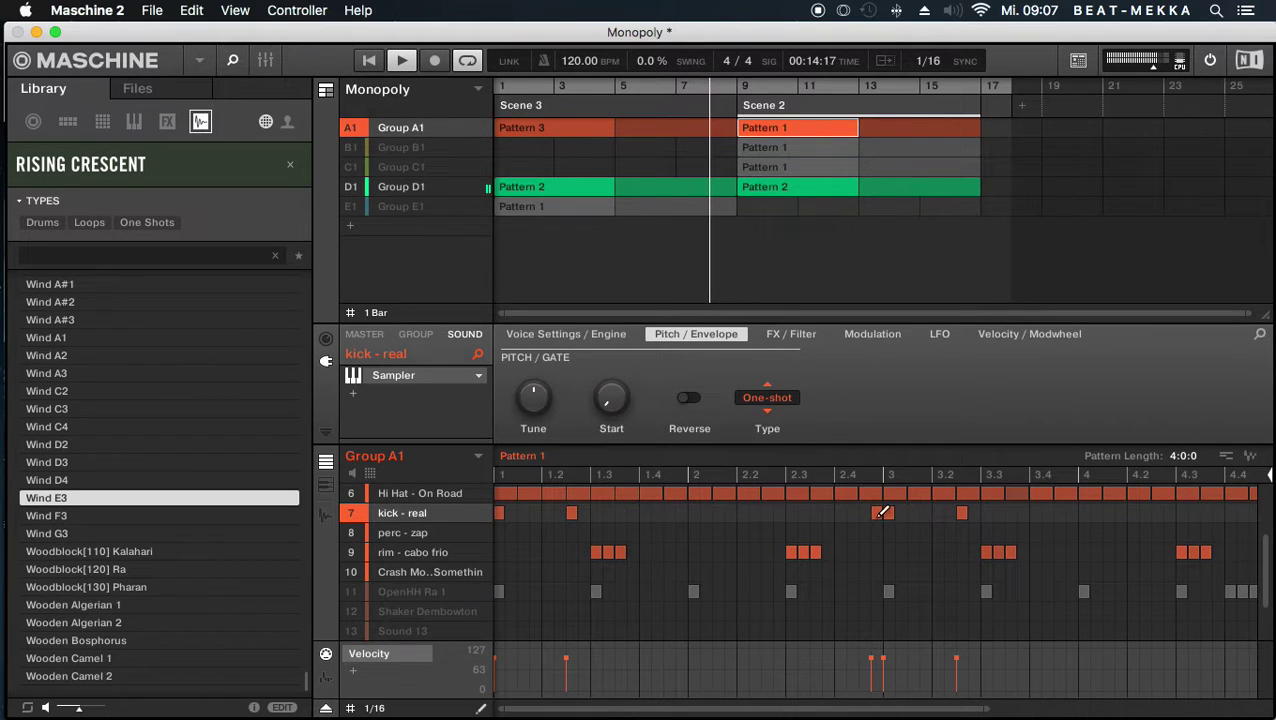
pyautogui.click(877, 513)
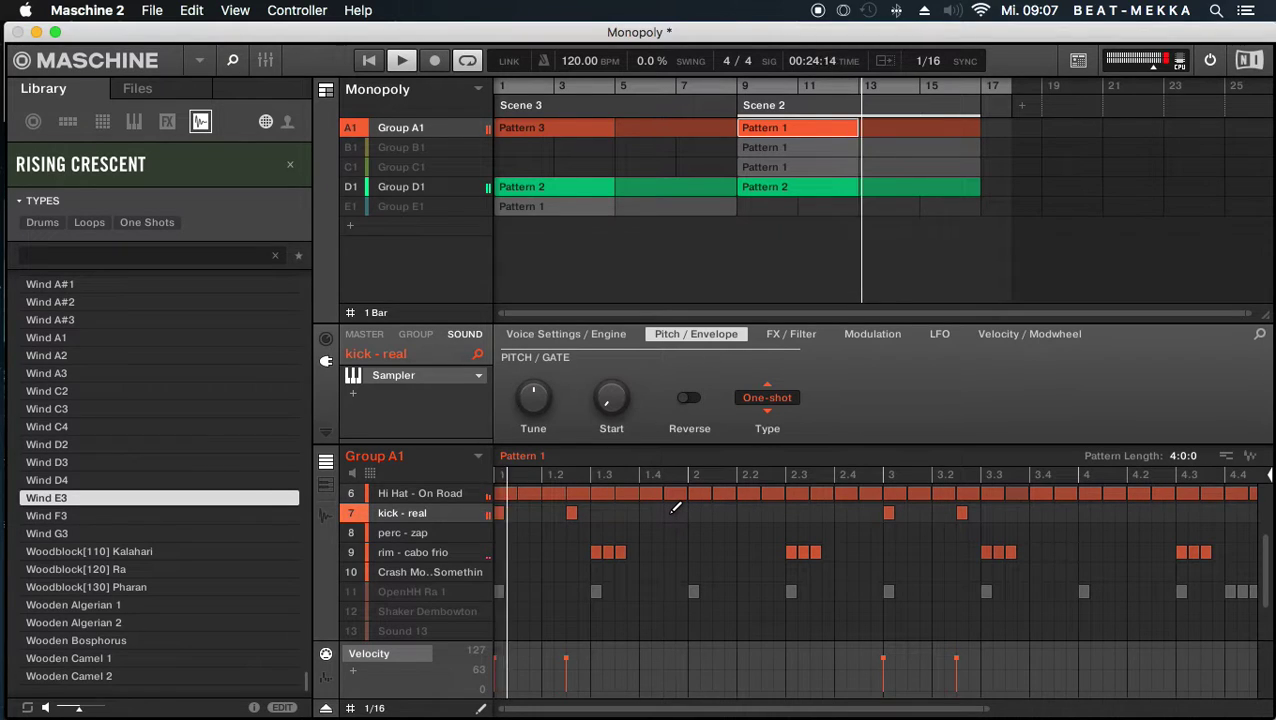
pyautogui.click(670, 513)
pyautogui.click(706, 513)
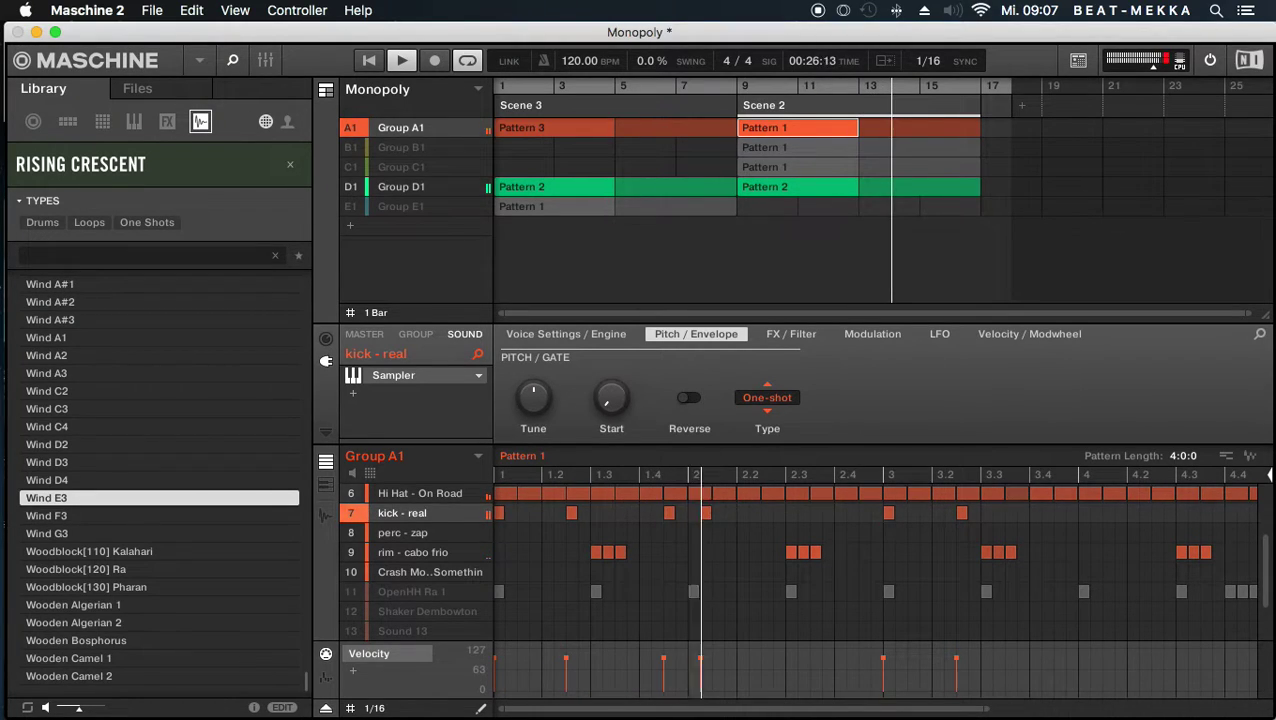
pyautogui.click(742, 513)
pyautogui.moveTo(706, 513); pyautogui.dragTo(718, 513)
pyautogui.click(1059, 513)
pyautogui.click(1107, 513)
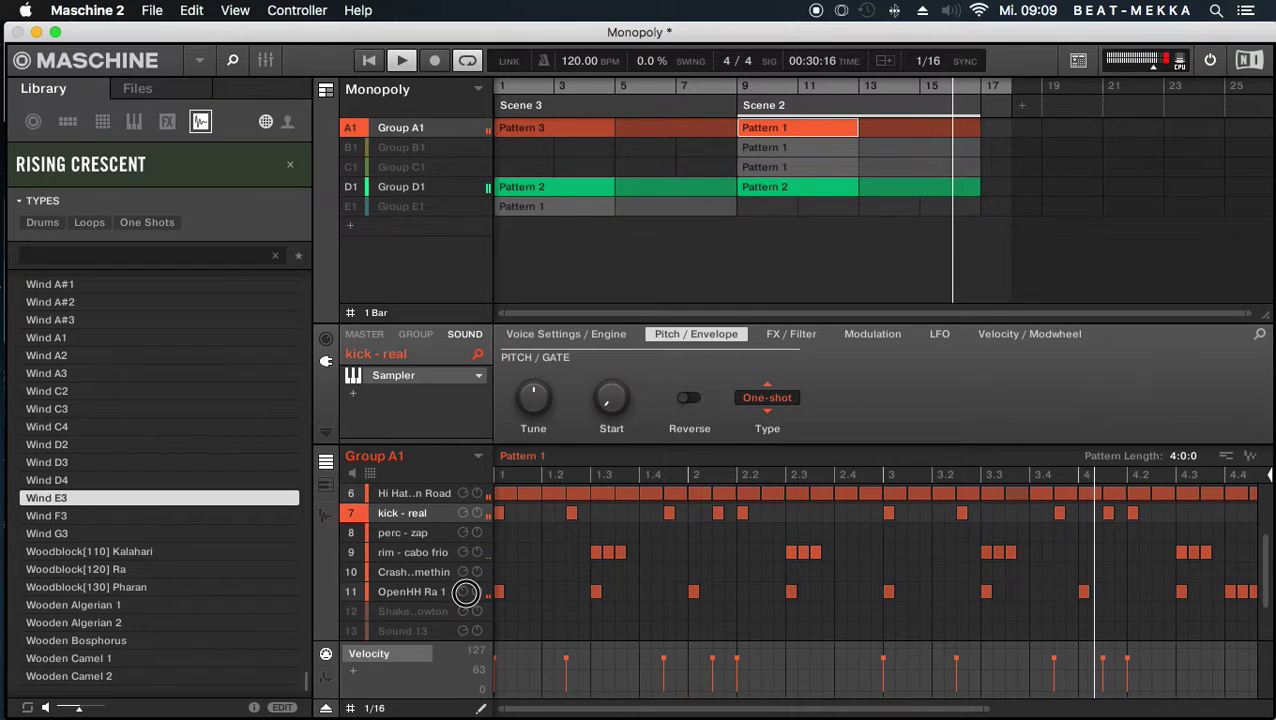
# - Unmute Groups C1 and E1, assign Group E1's Pattern 1 to Scene 2, and mute Group C1 again
pyautogui.click(355, 166)
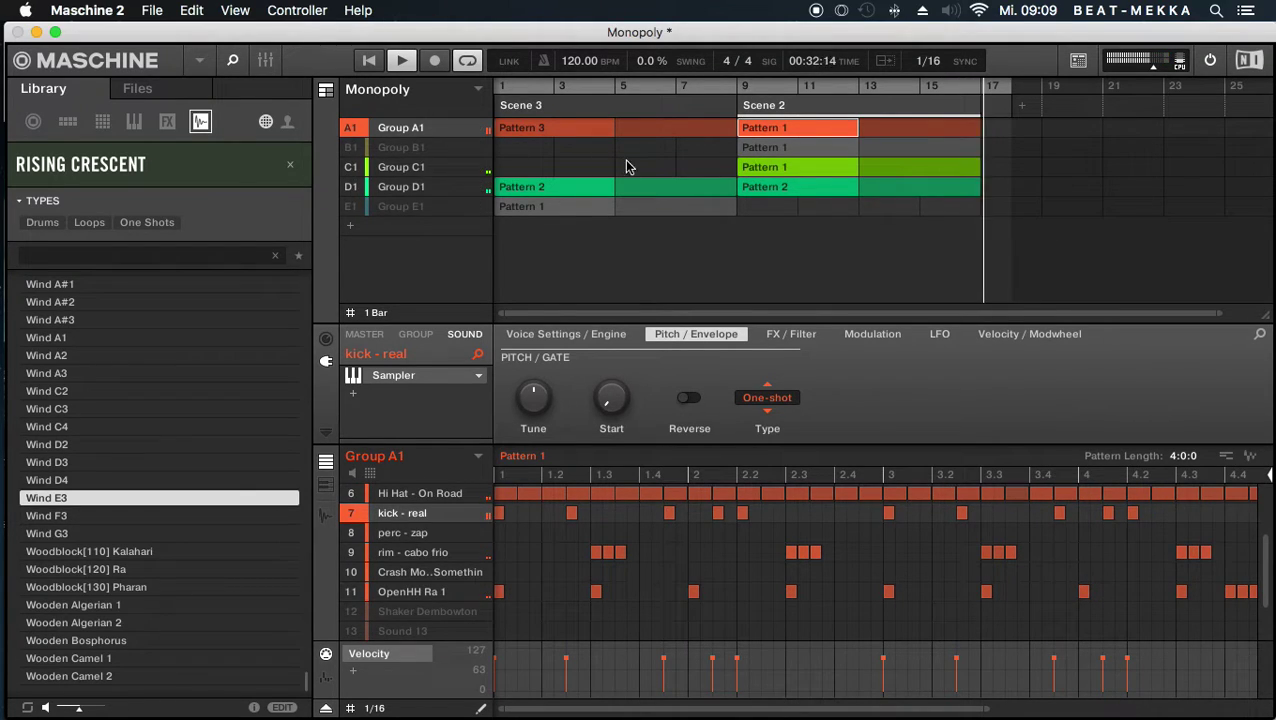
pyautogui.click(355, 207)
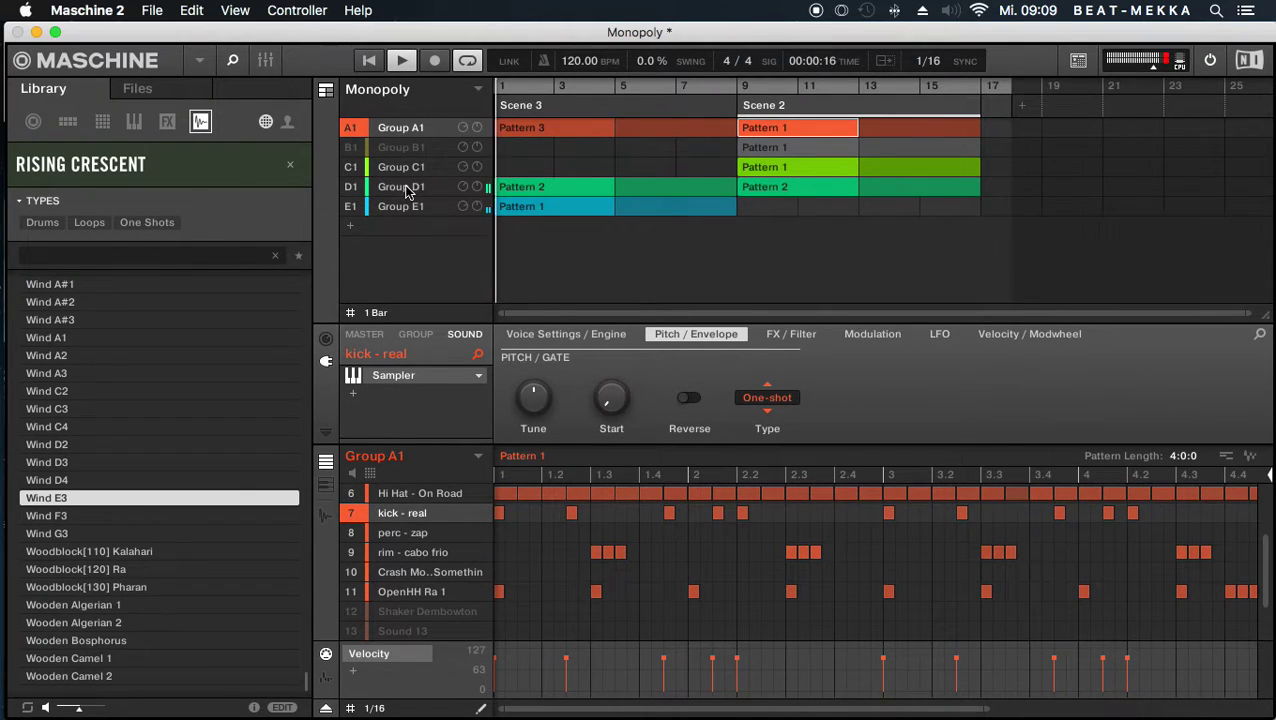
pyautogui.click(400, 206)
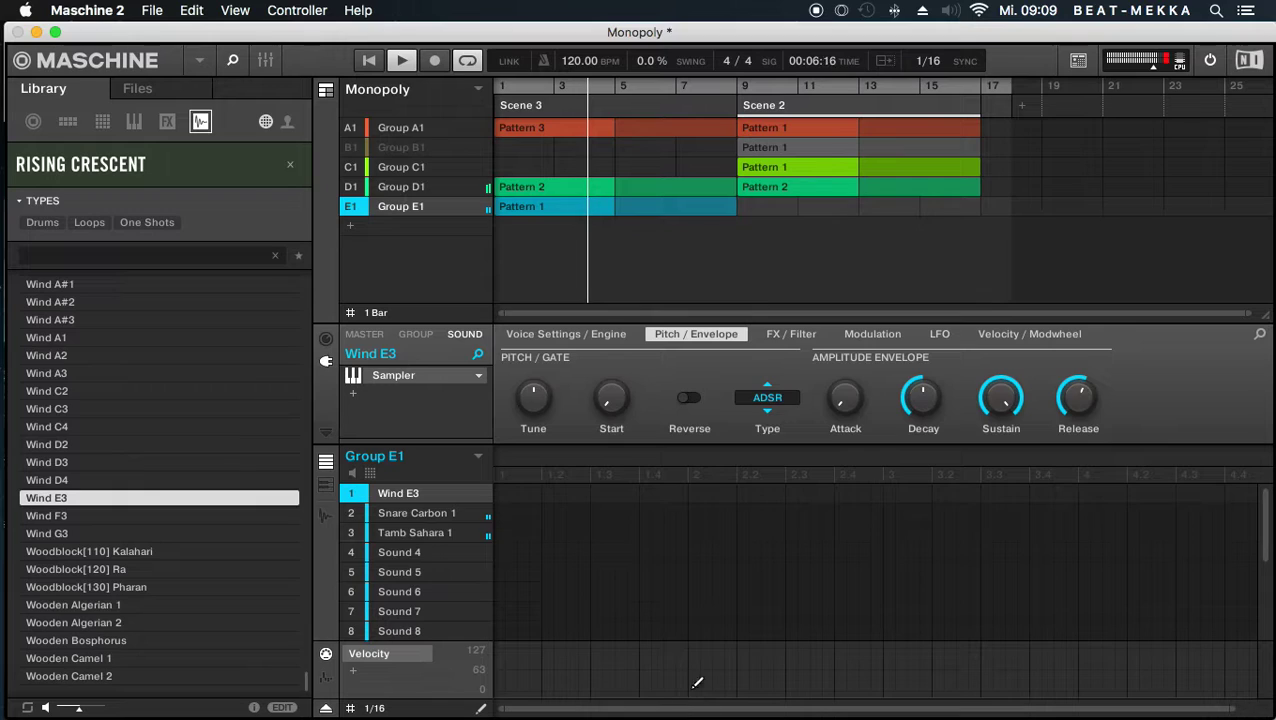
pyautogui.click(565, 206)
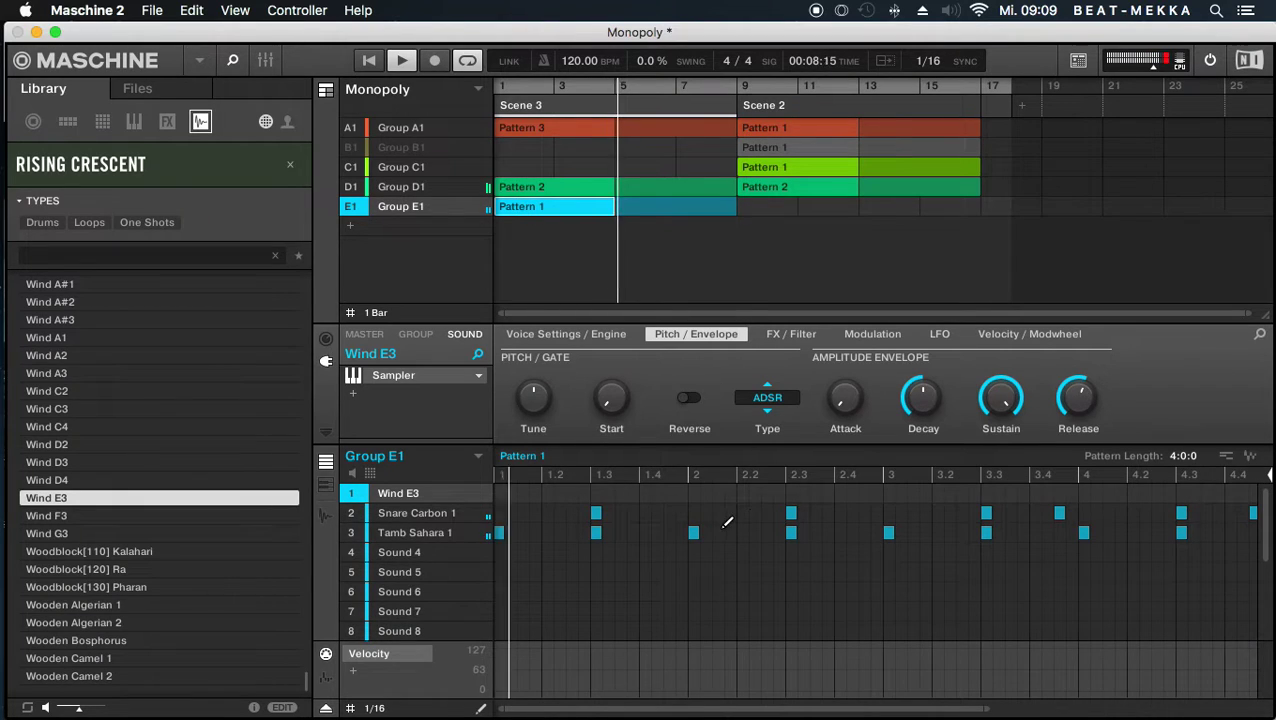
pyautogui.click(767, 209)
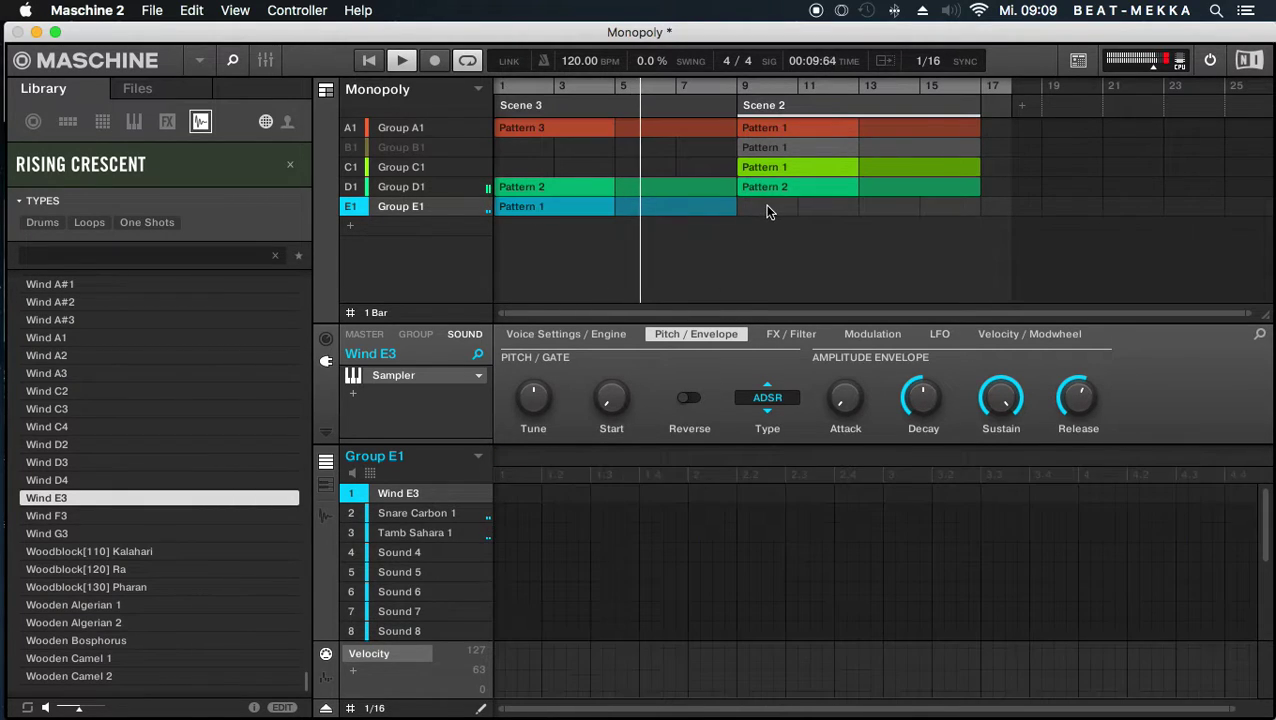
pyautogui.click(479, 455)
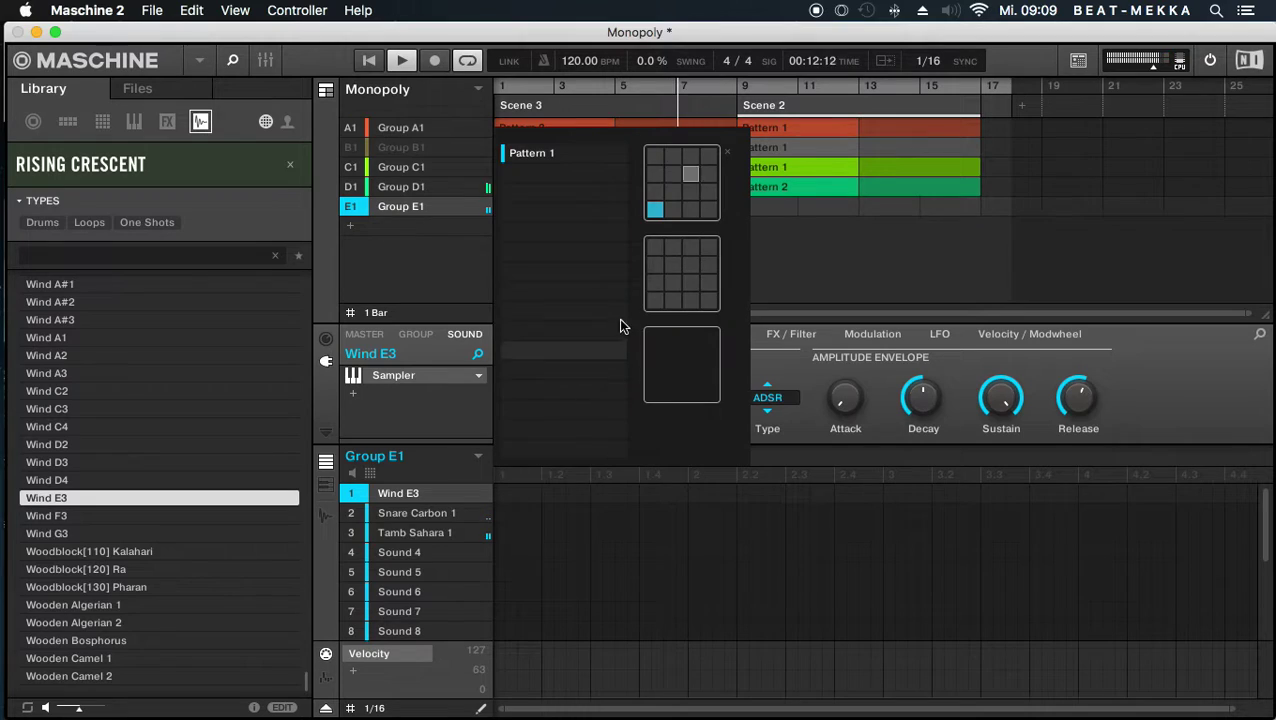
pyautogui.click(654, 210)
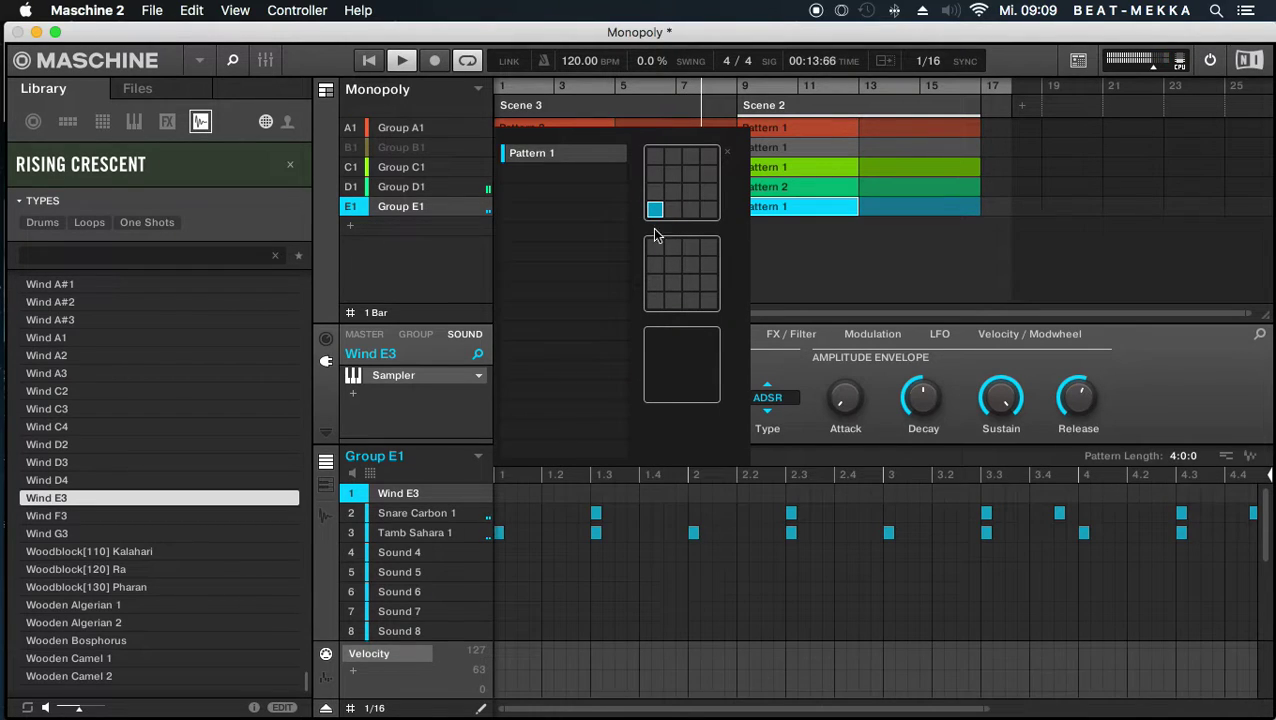
pyautogui.click(884, 288)
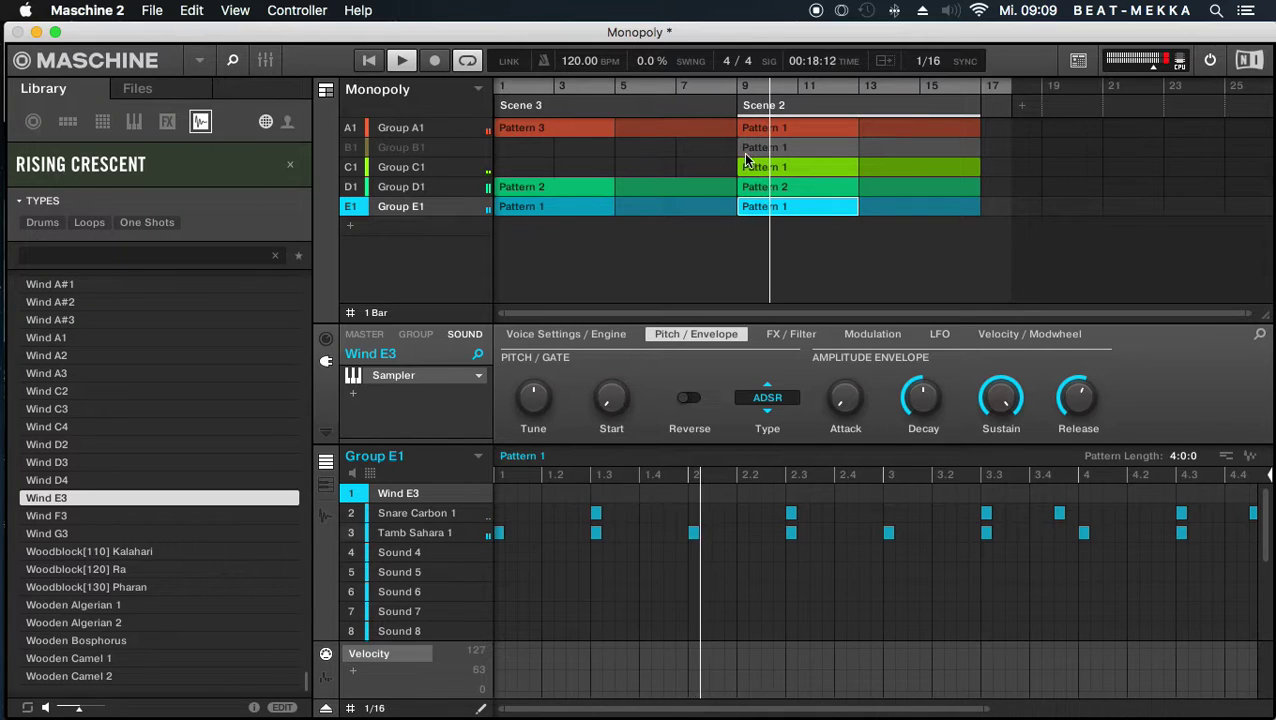
pyautogui.click(358, 168)
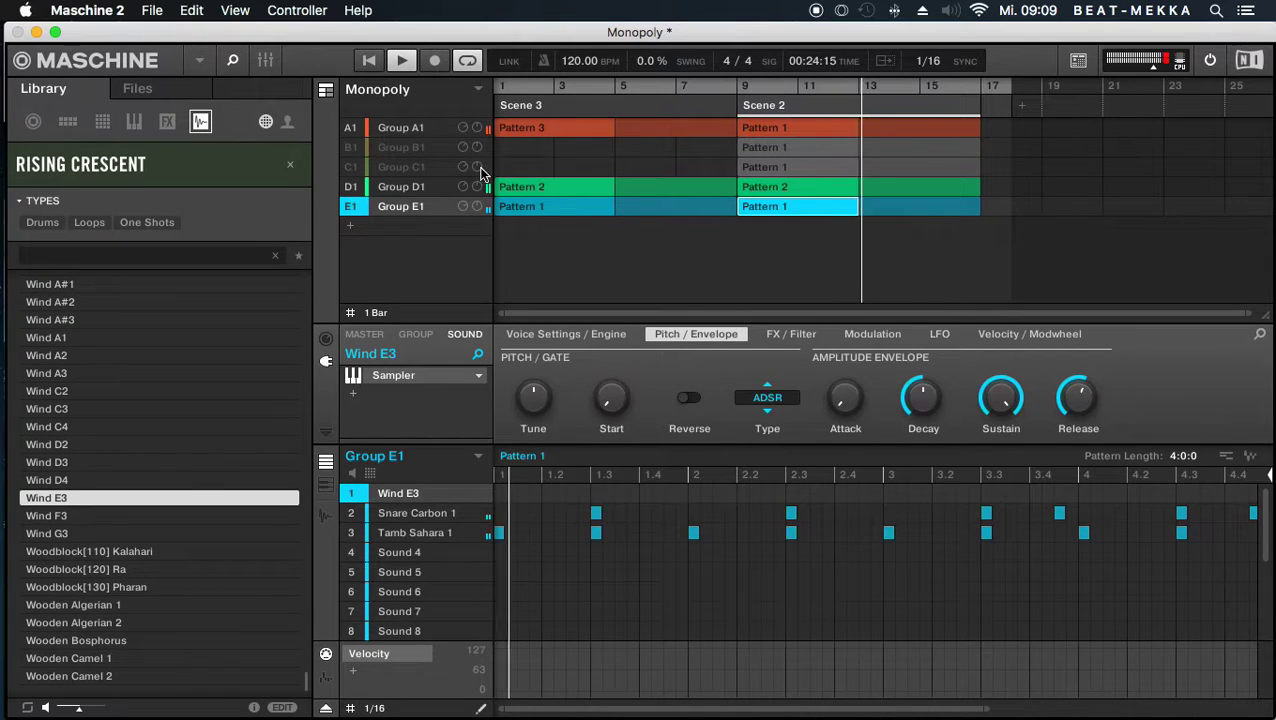
# - In Group A1's Pattern 1 of Scene 2, replace slot 7's kick sample with Kick Awards 2 from the Magnate Hustle library
pyautogui.click(768, 133)
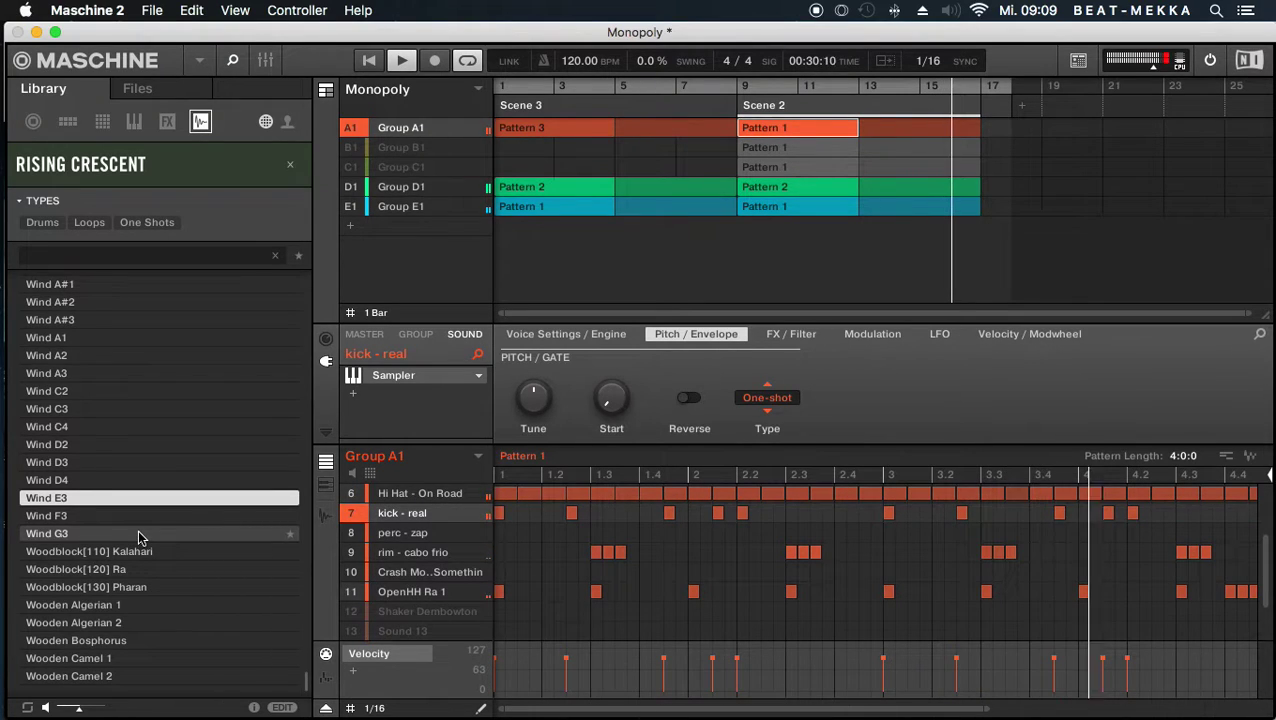
pyautogui.scroll(15, 137, 532)
pyautogui.click(193, 163)
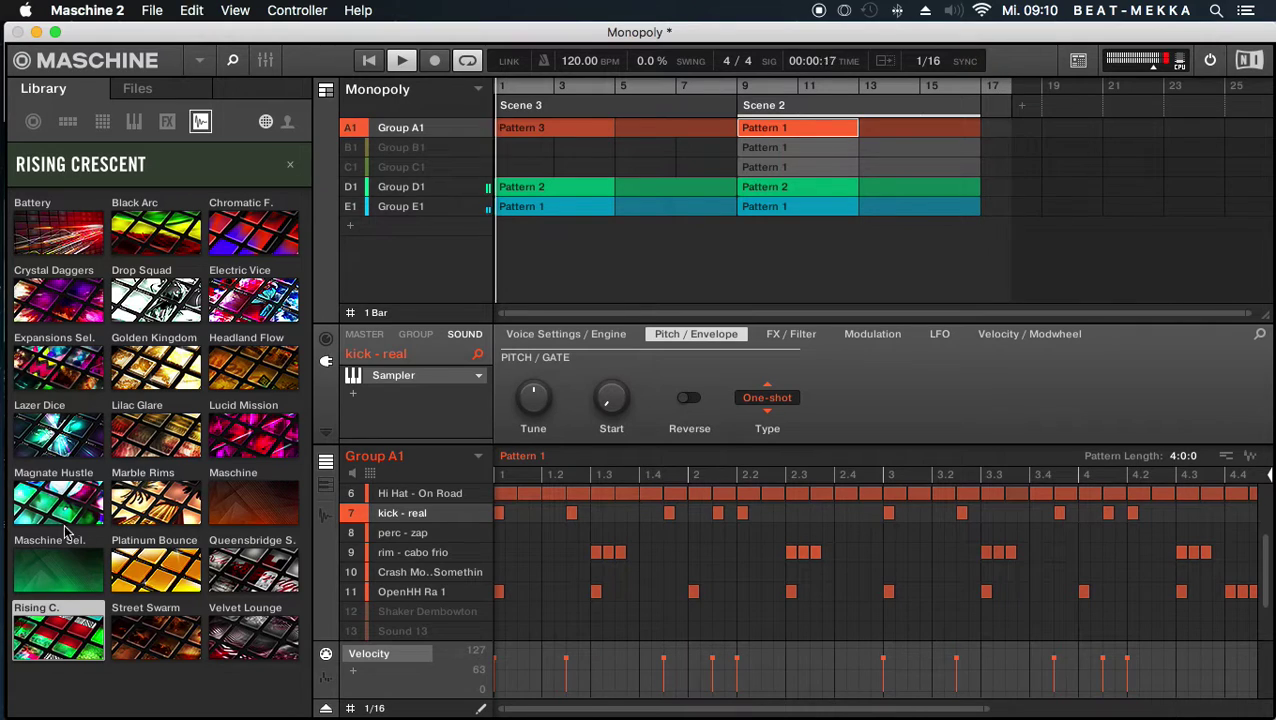
pyautogui.click(40, 487)
pyautogui.scroll(-10, 145, 440)
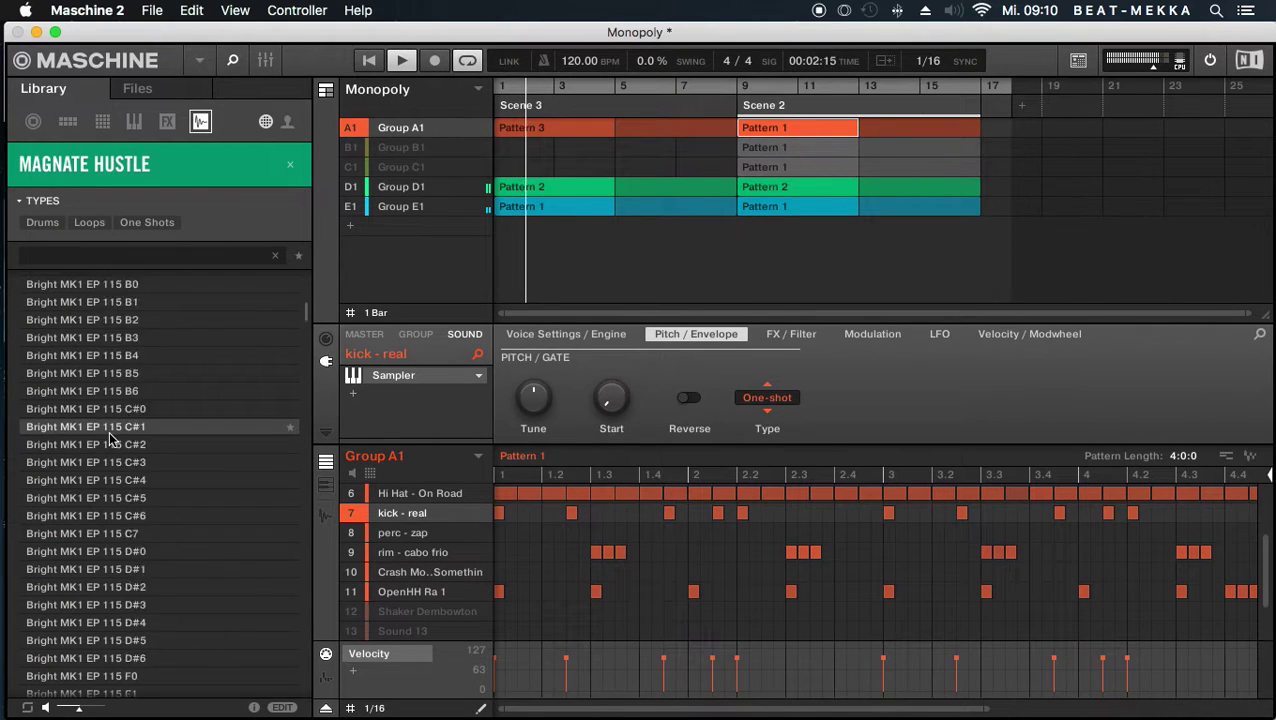
pyautogui.scroll(-5, 145, 440)
pyautogui.click(145, 428)
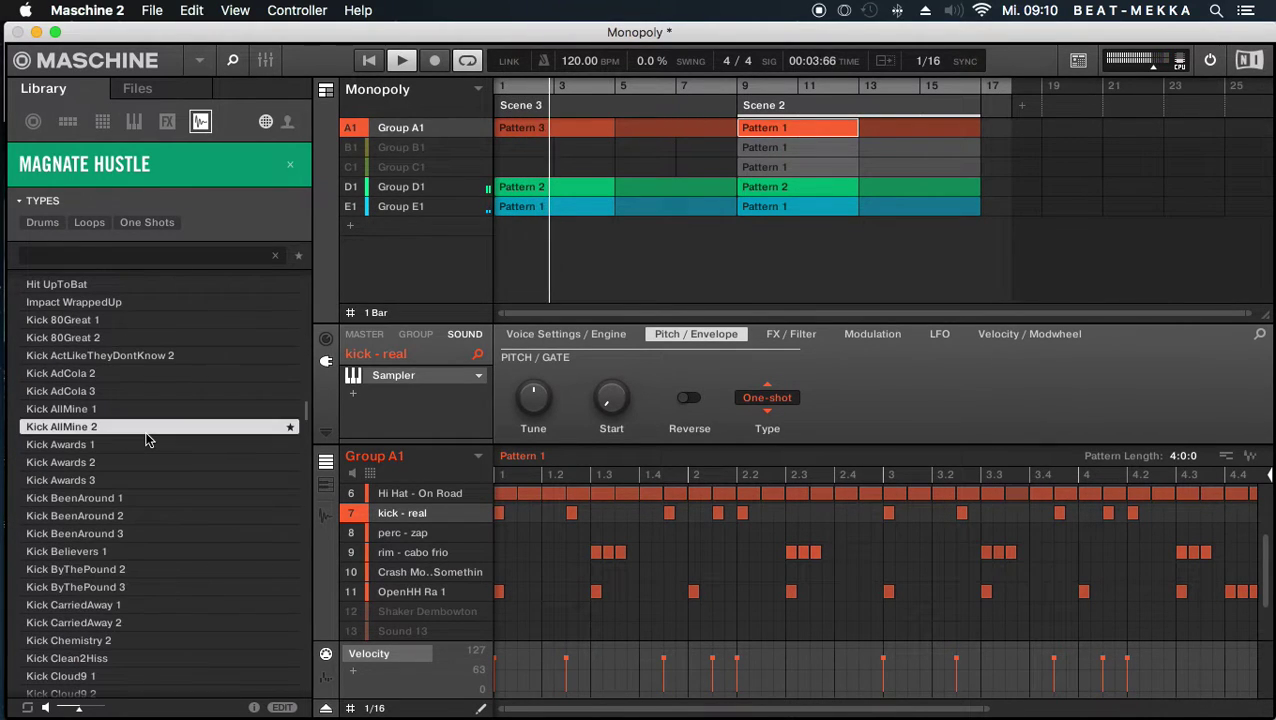
pyautogui.click(128, 498)
pyautogui.click(152, 463)
pyautogui.doubleClick(152, 462)
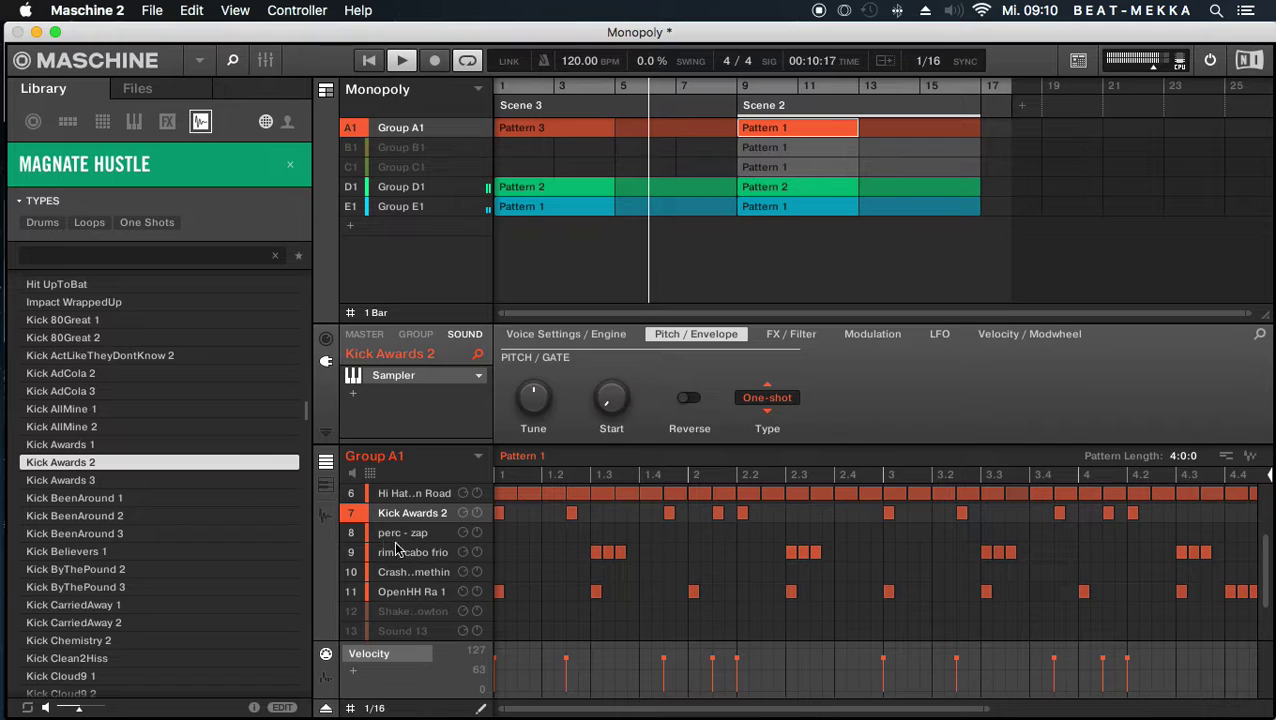
# - Add a hit on the third sixteenth of beat 1.2 to slot 2's kick - real and replace its sample with Kick BeenAround 3
pyautogui.scroll(3, 433, 556)
pyautogui.scroll(2, 433, 556)
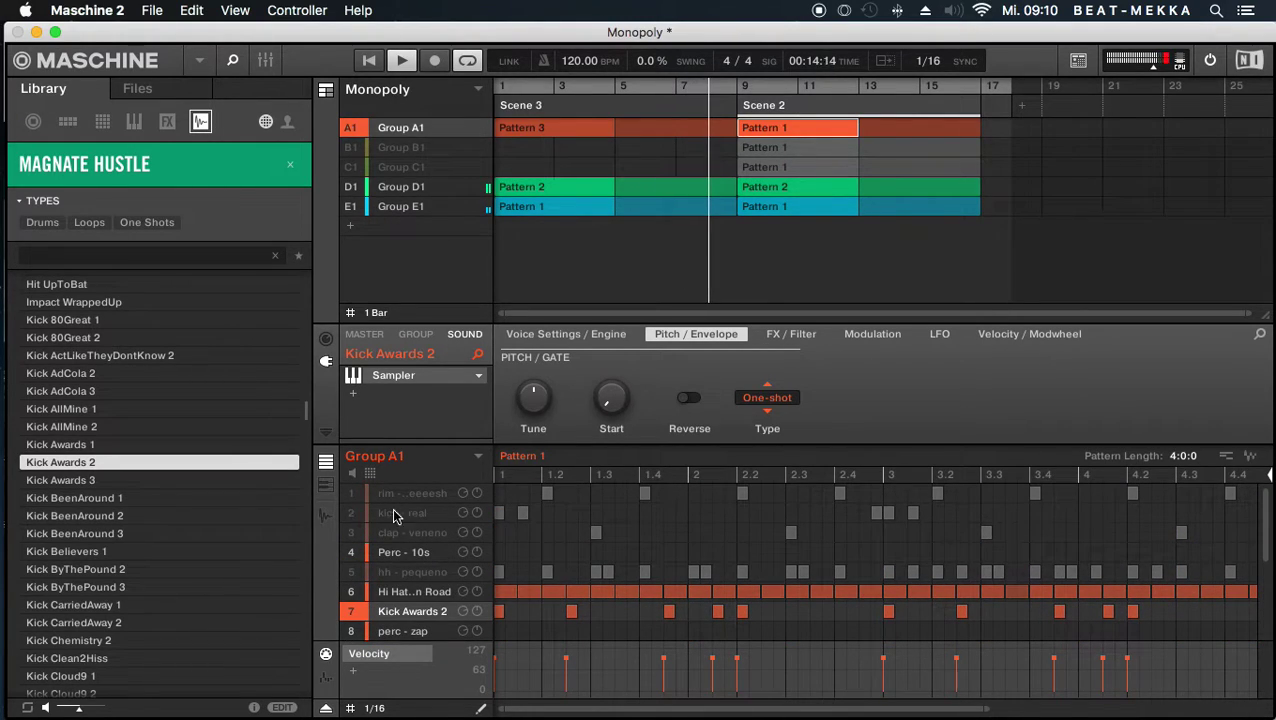
pyautogui.click(572, 511)
pyautogui.click(91, 535)
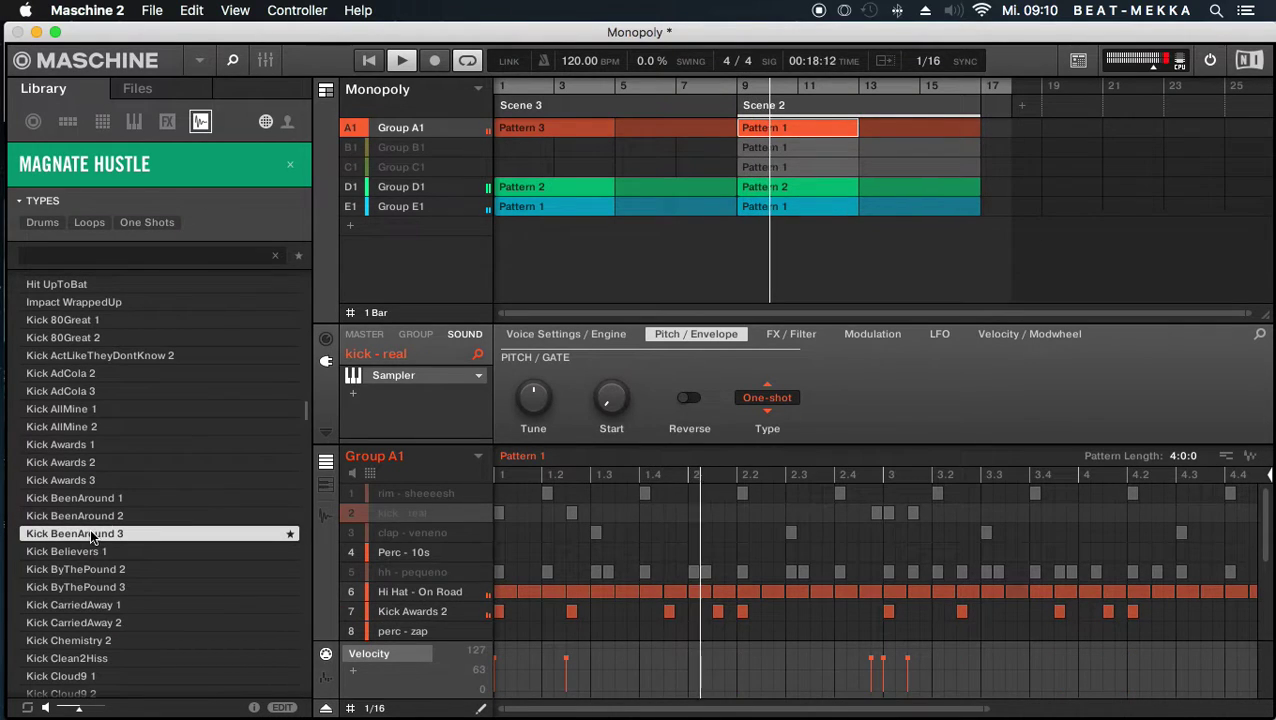
pyautogui.scroll(-3, 186, 501)
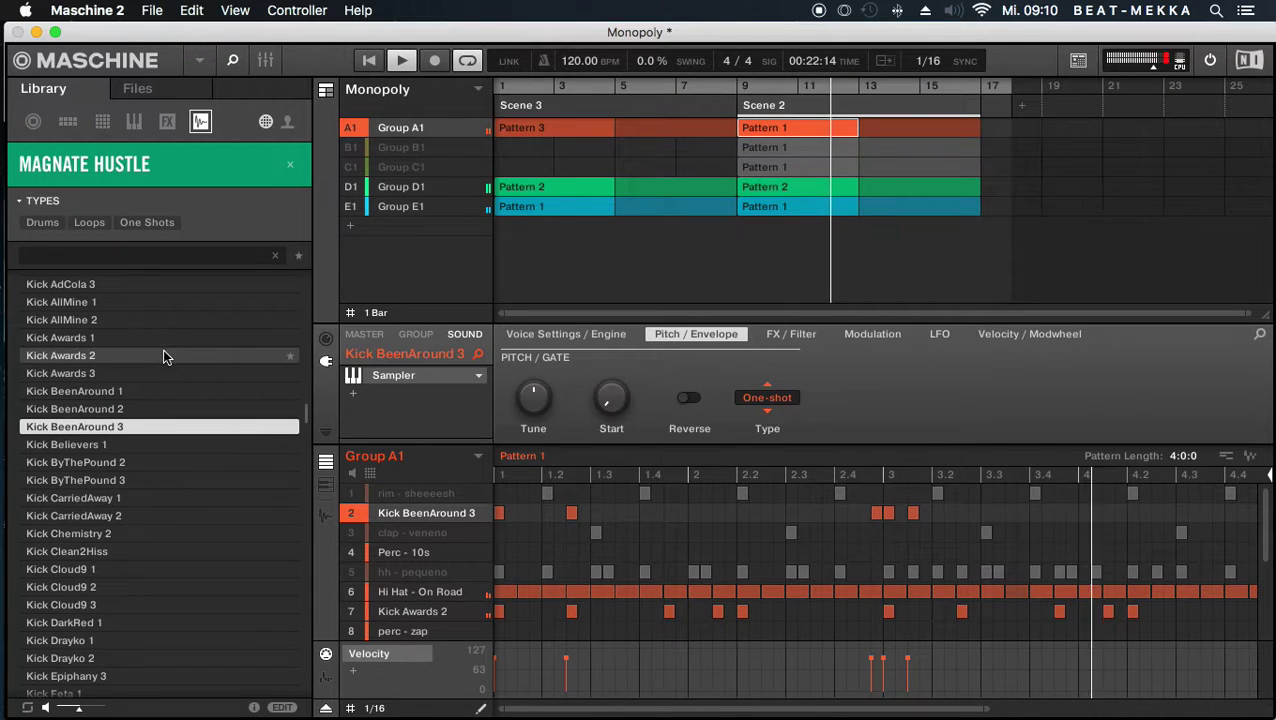
# - Audition more Magnate Hustle kicks and load Kick MagnateHustle 84 into slot 2 of Group A1
pyautogui.scroll(-6, 165, 357)
pyautogui.click(164, 409)
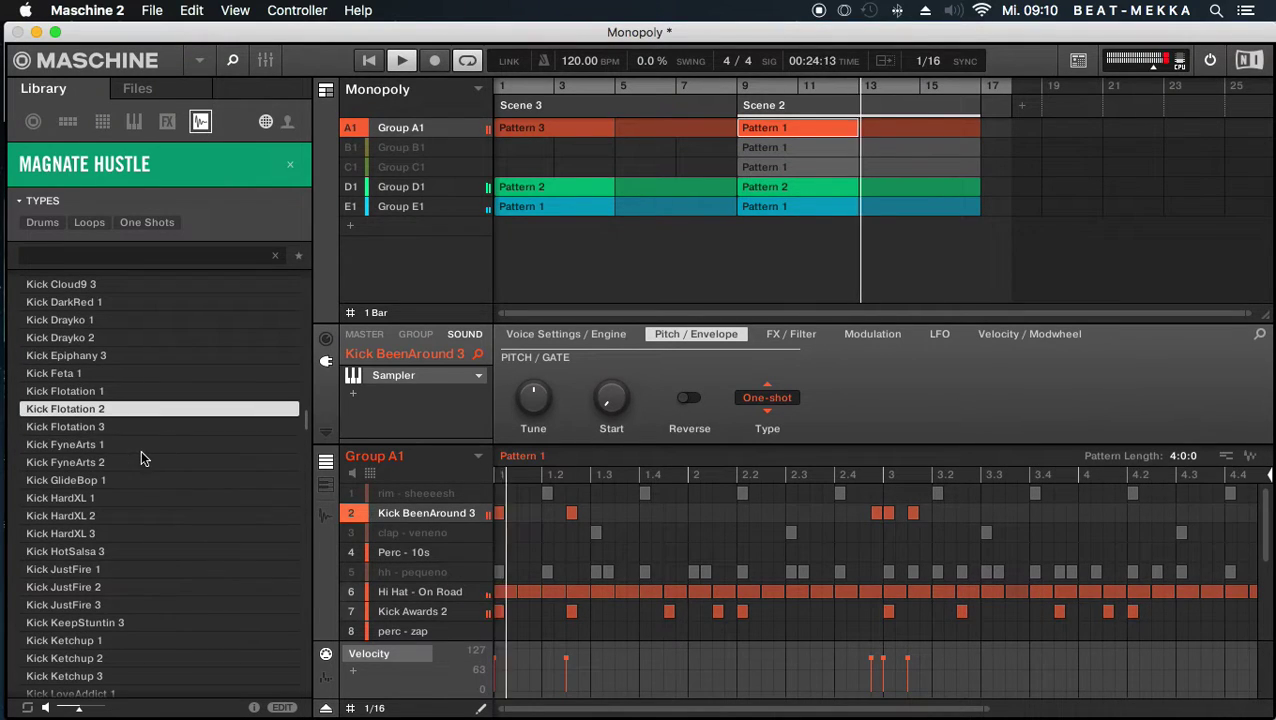
pyautogui.click(158, 441)
pyautogui.scroll(-20, 146, 474)
pyautogui.scroll(-6, 148, 482)
pyautogui.click(145, 497)
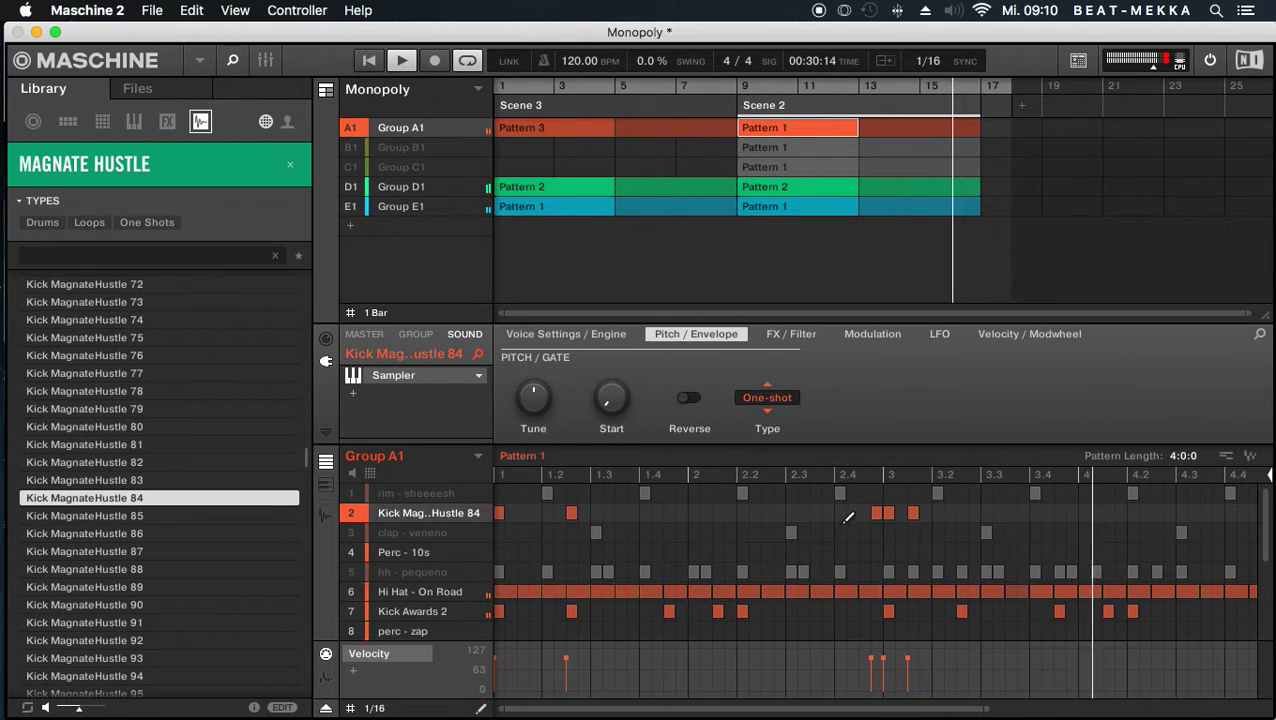
# - Rearrange slot 2's kick hits in Pattern 1 to match the rhythm of Kick Awards 2 across all four bars
pyautogui.click(913, 512)
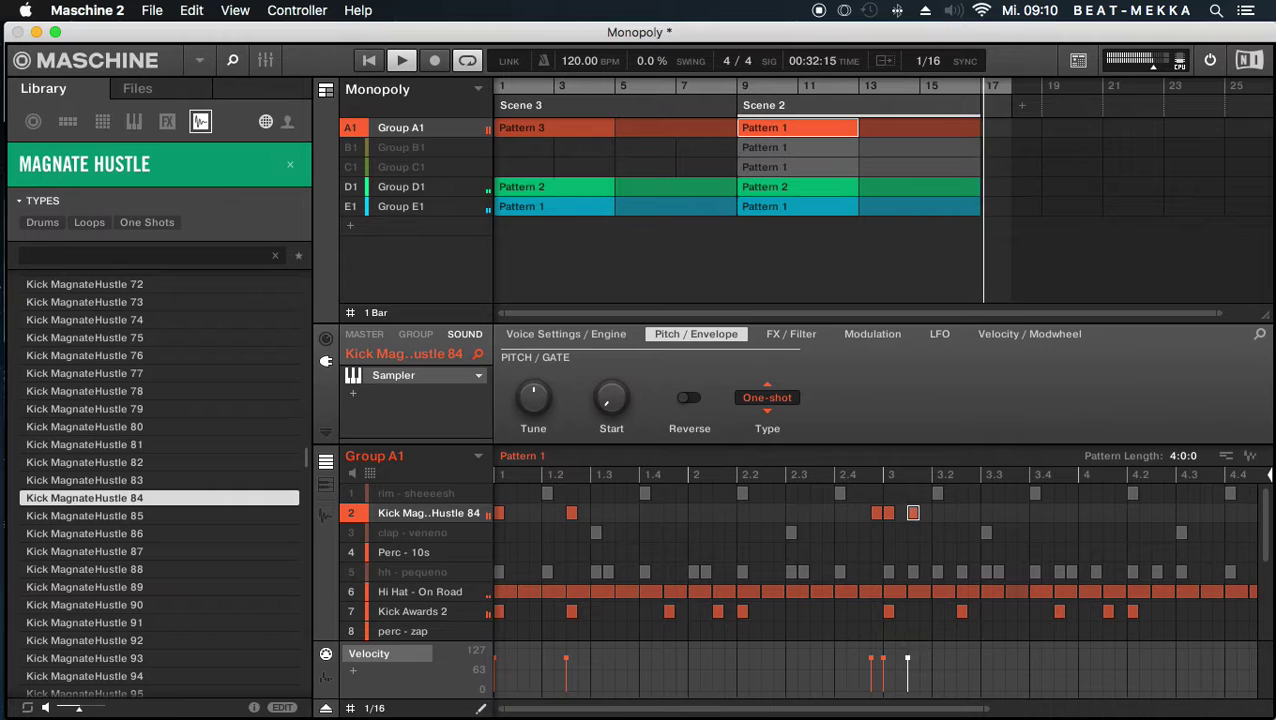
pyautogui.click(913, 512)
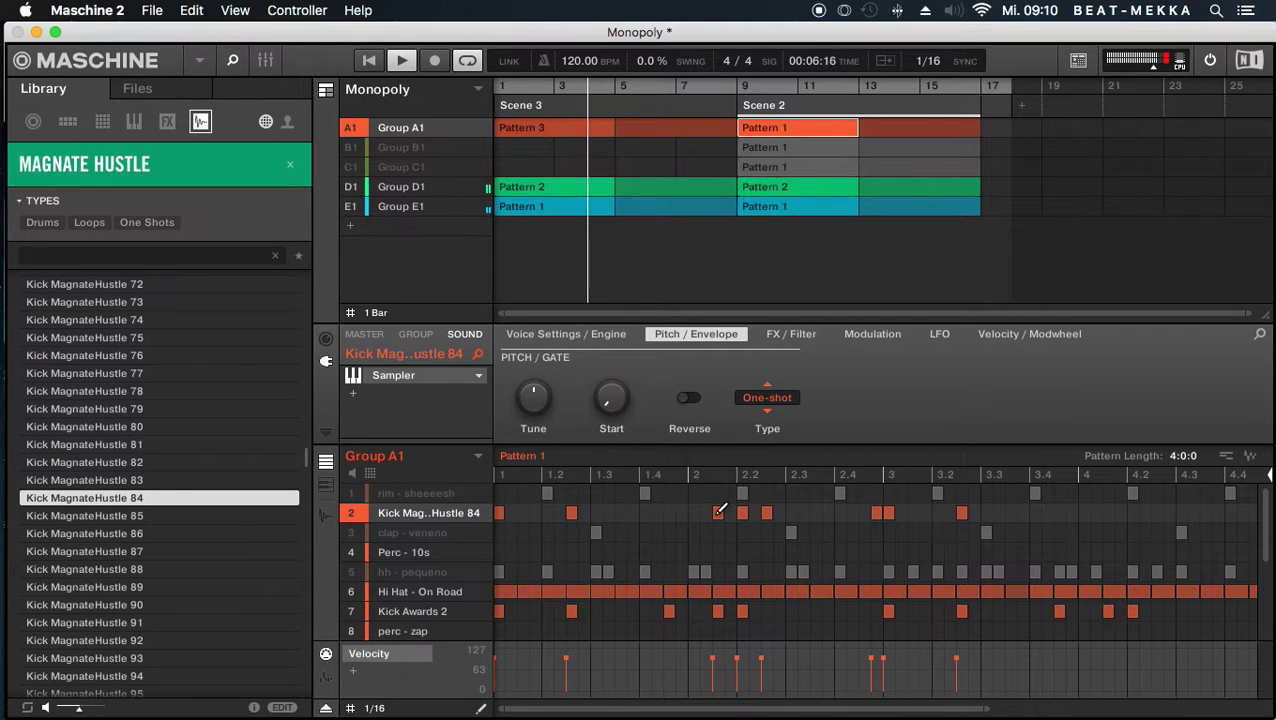
pyautogui.click(745, 512)
pyautogui.click(791, 512)
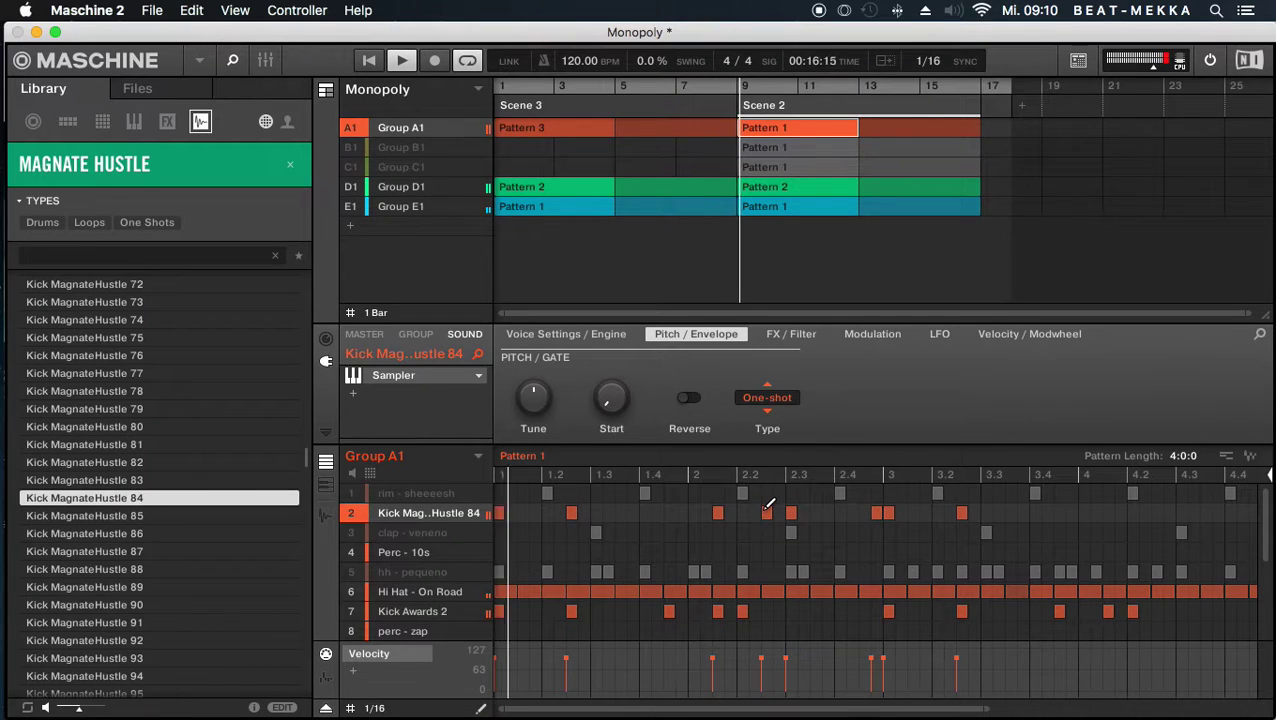
pyautogui.click(669, 512)
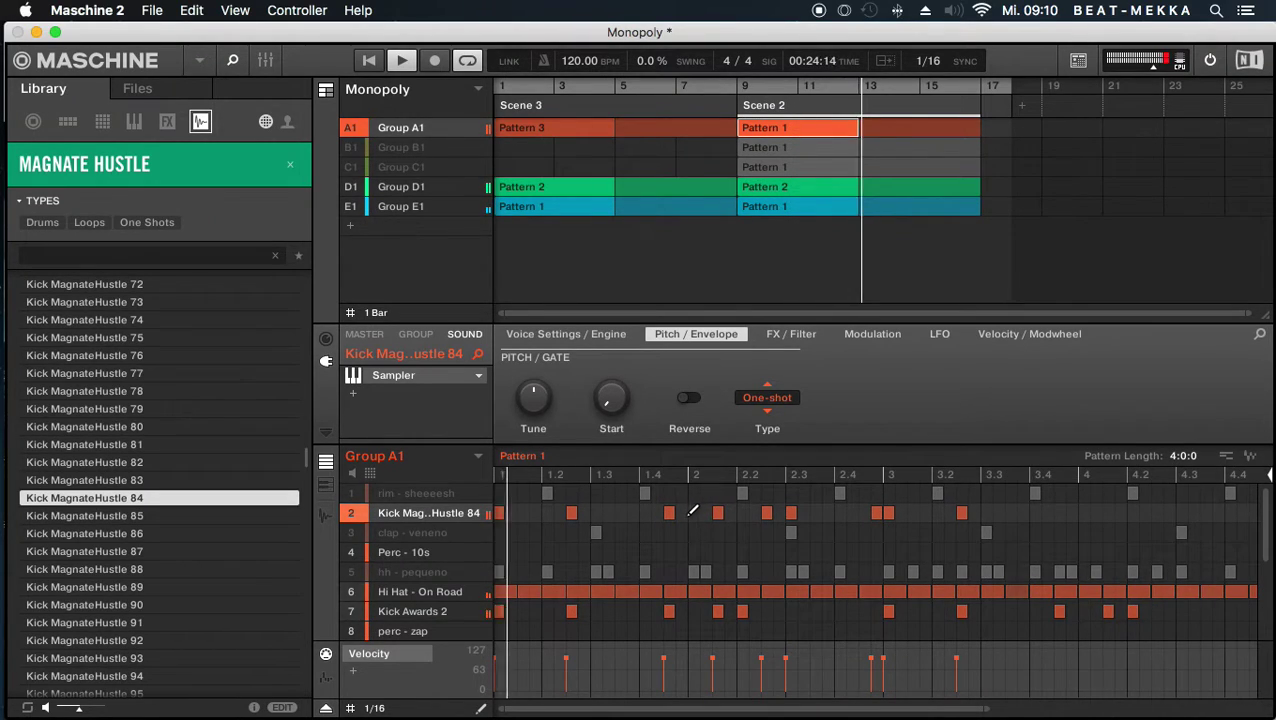
pyautogui.click(738, 513)
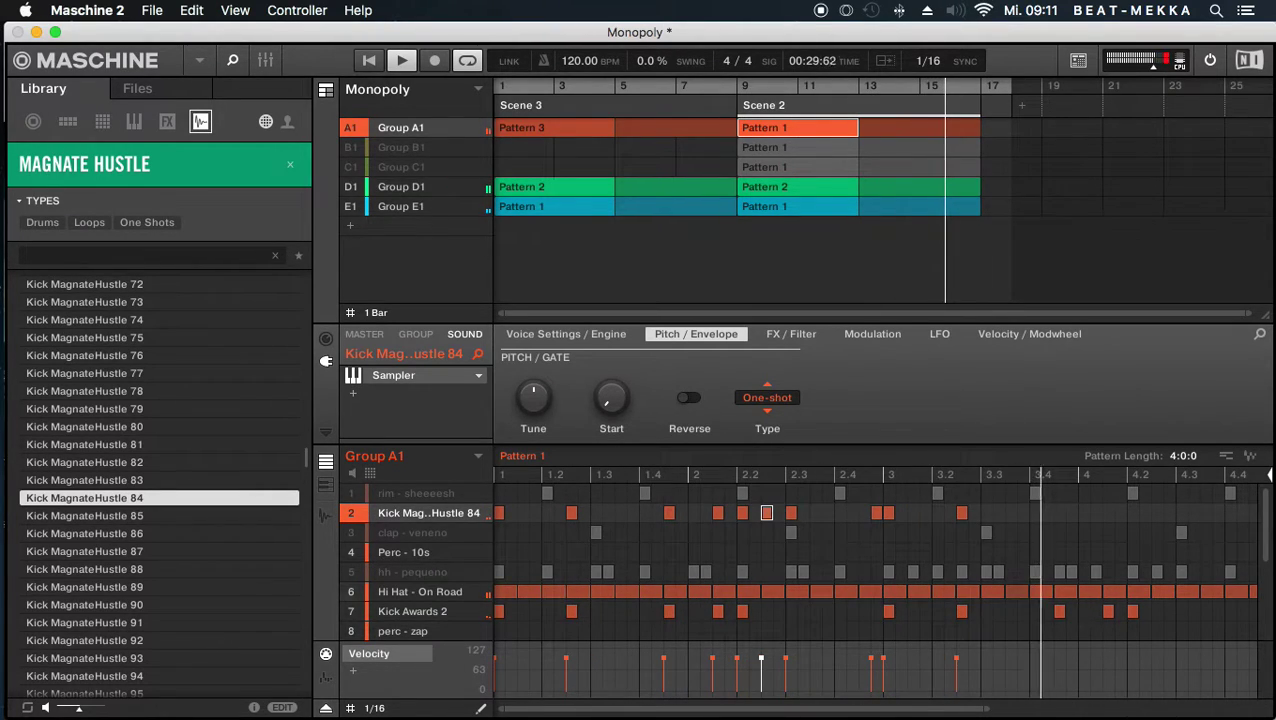
pyautogui.click(767, 513)
pyautogui.click(791, 513)
pyautogui.click(791, 513)
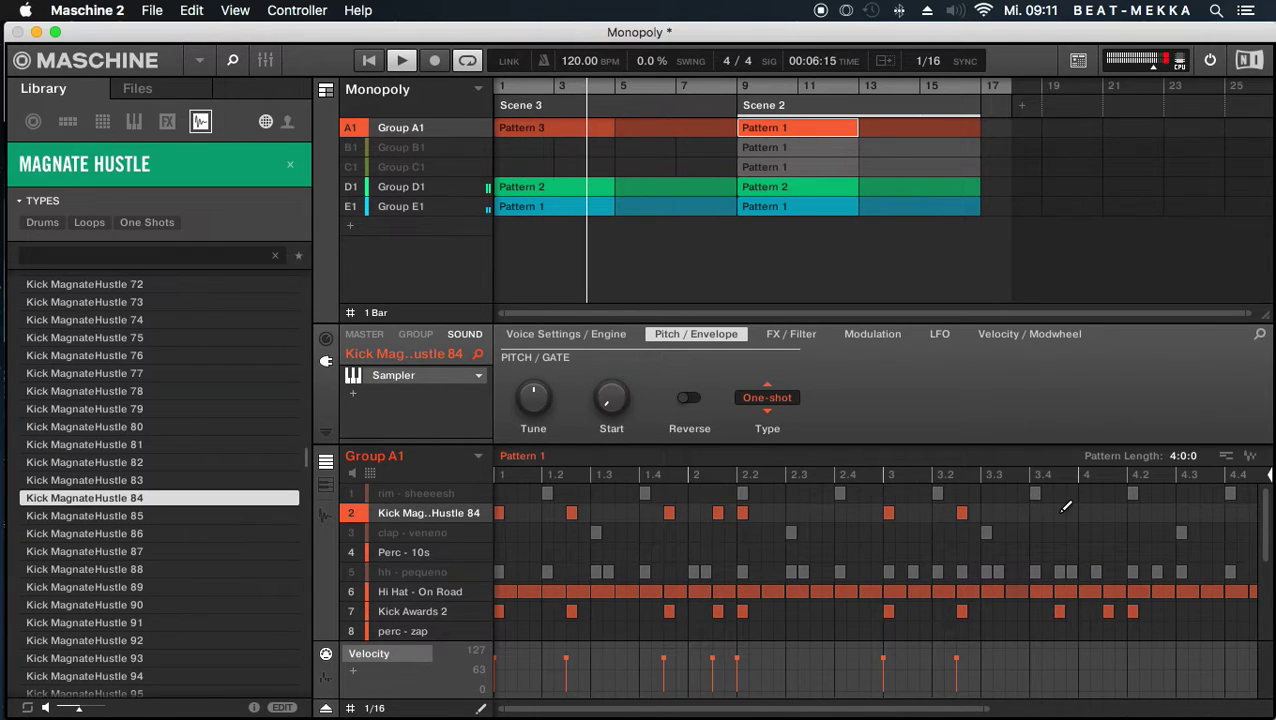
pyautogui.click(1110, 513)
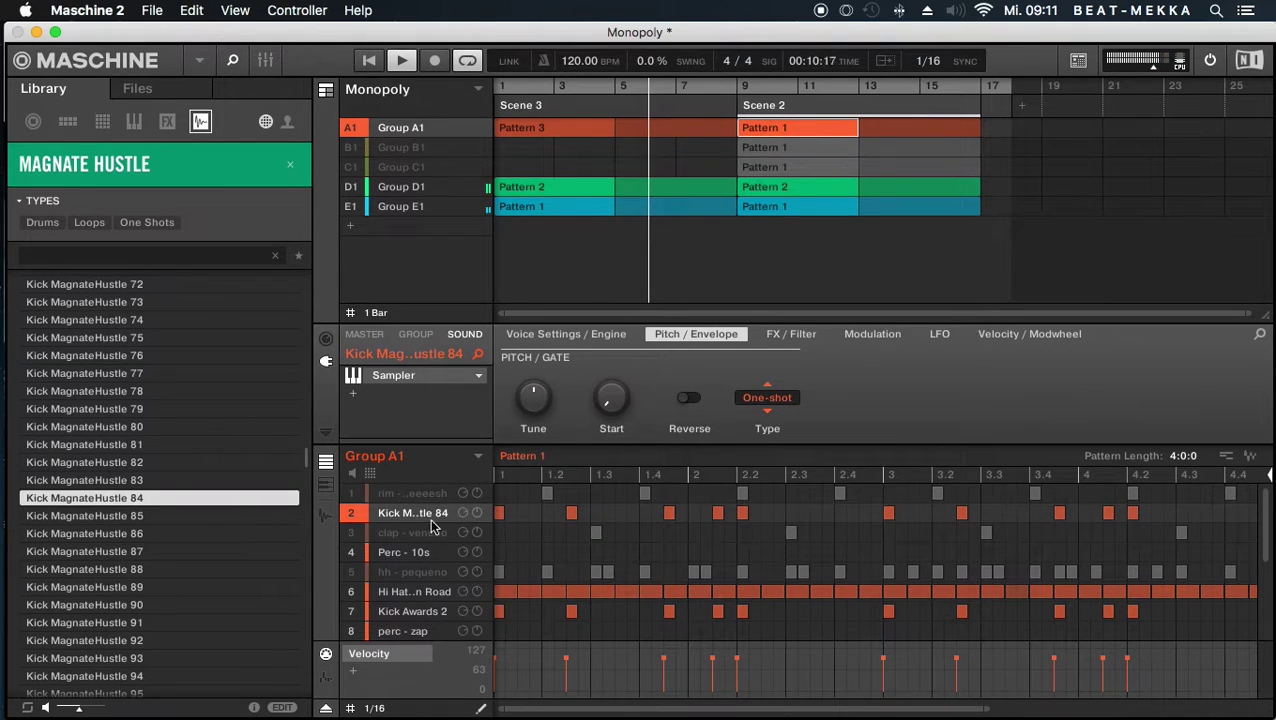
# - Audition Kick MagnateHustle 85 and replace slot 2's sample with Kick MagnateHustle 86
pyautogui.click(147, 515)
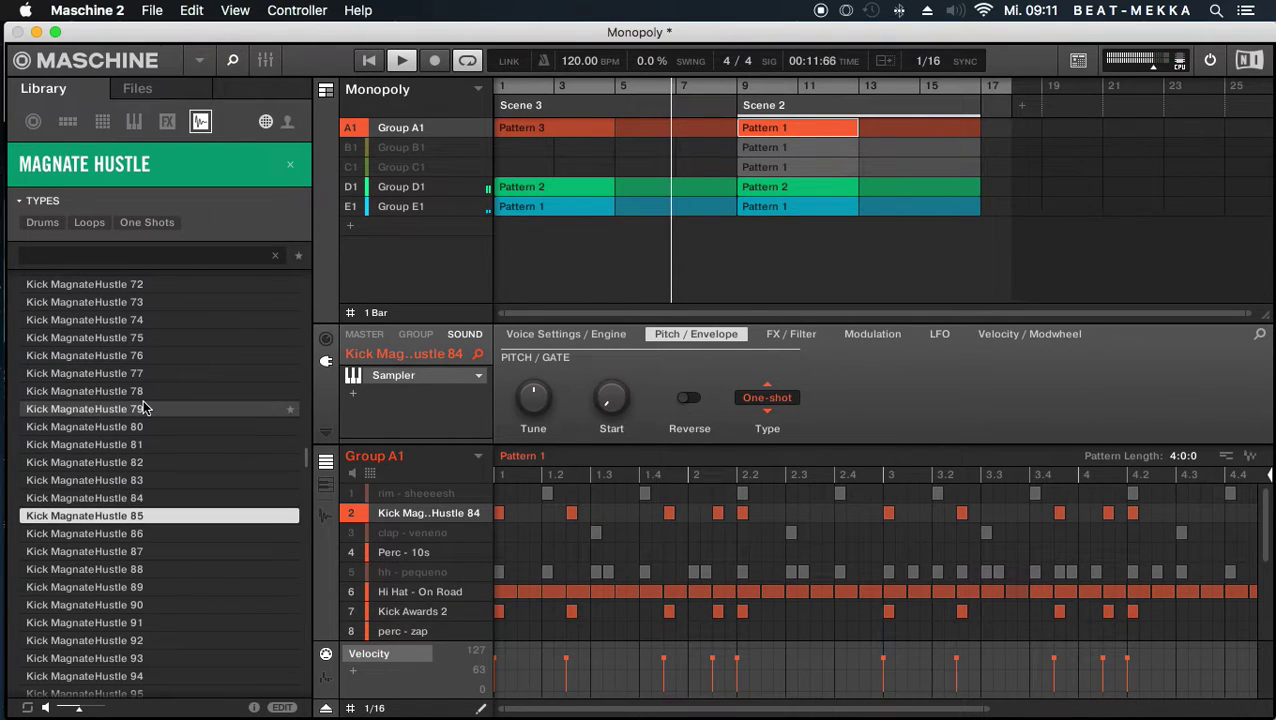
pyautogui.click(137, 535)
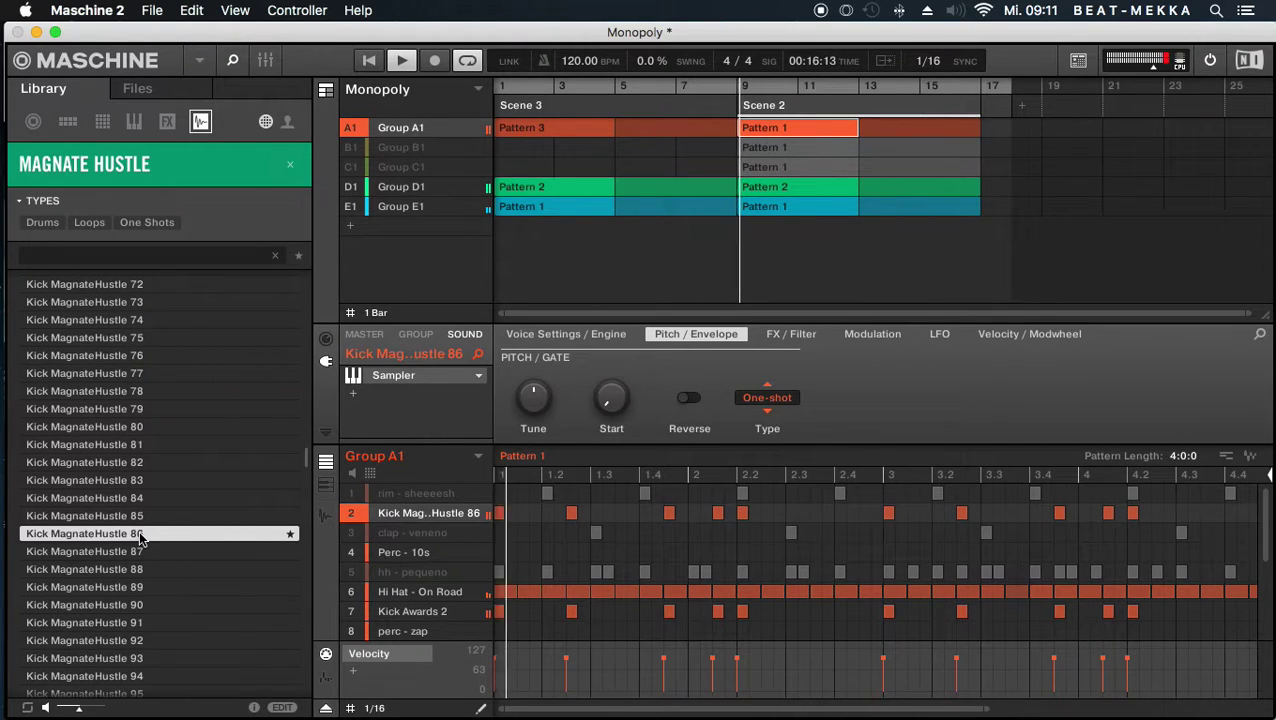
# - Audition more Magnate Hustle kicks, replace slot 7's Kick Awards 2 with Kick ShowMe 2 and switch its envelope type to ADSR
pyautogui.click(420, 615)
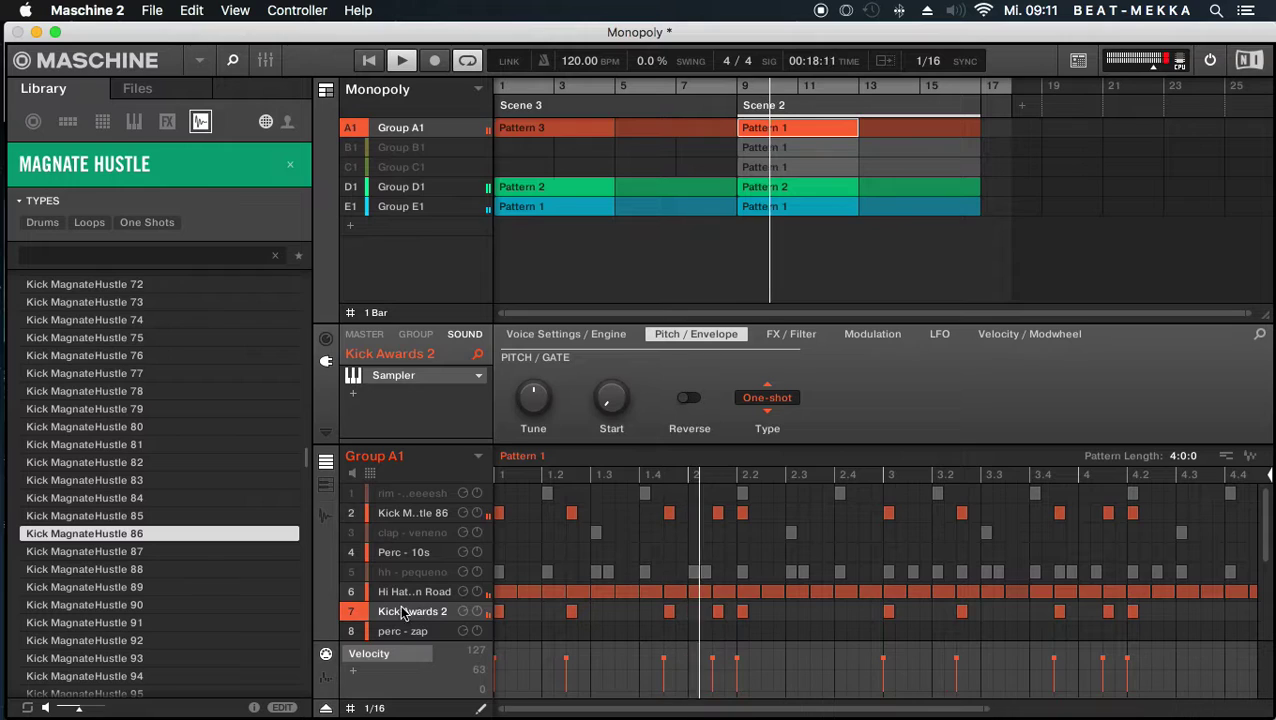
pyautogui.scroll(-10, 85, 556)
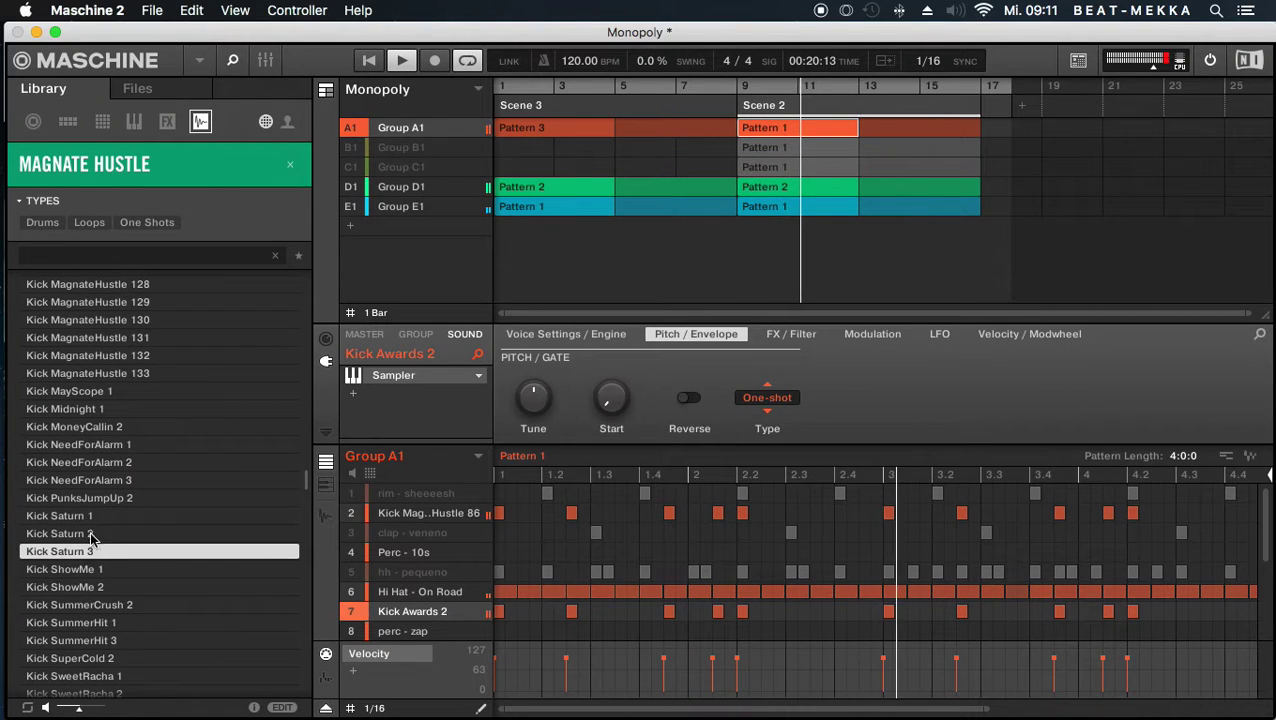
pyautogui.click(92, 532)
pyautogui.click(115, 427)
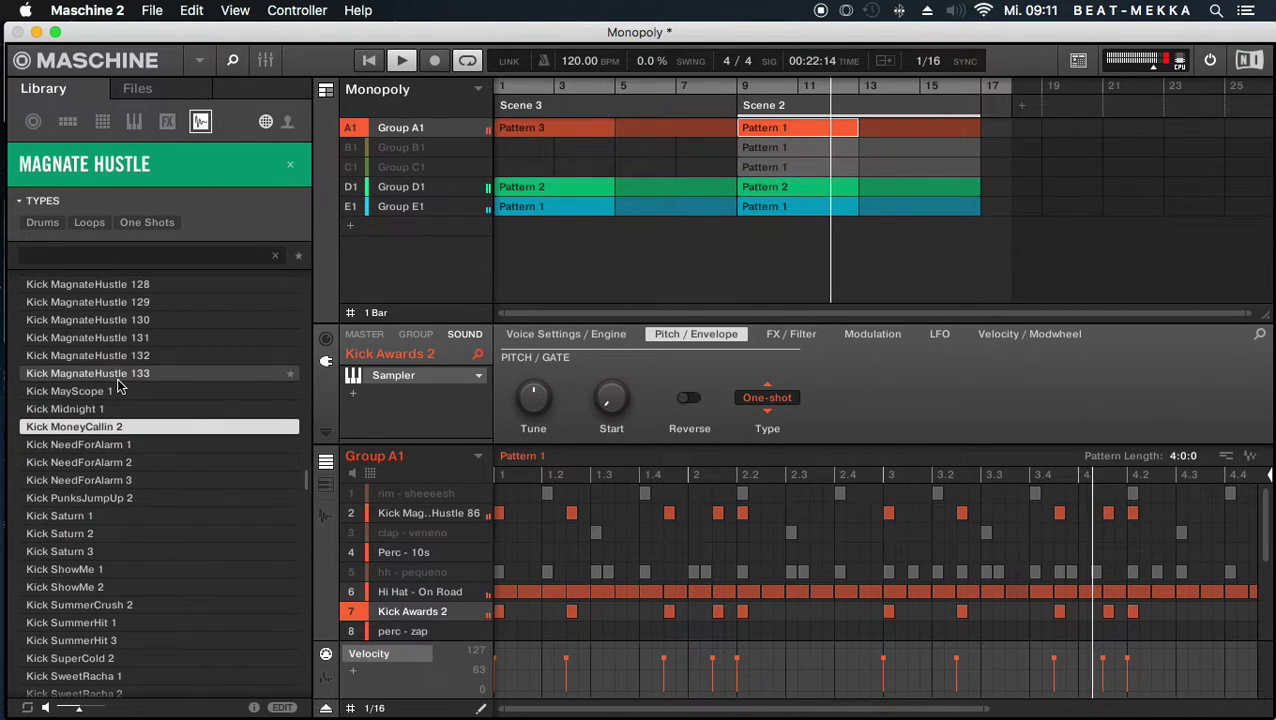
pyautogui.click(115, 373)
pyautogui.scroll(-5, 118, 373)
pyautogui.click(118, 444)
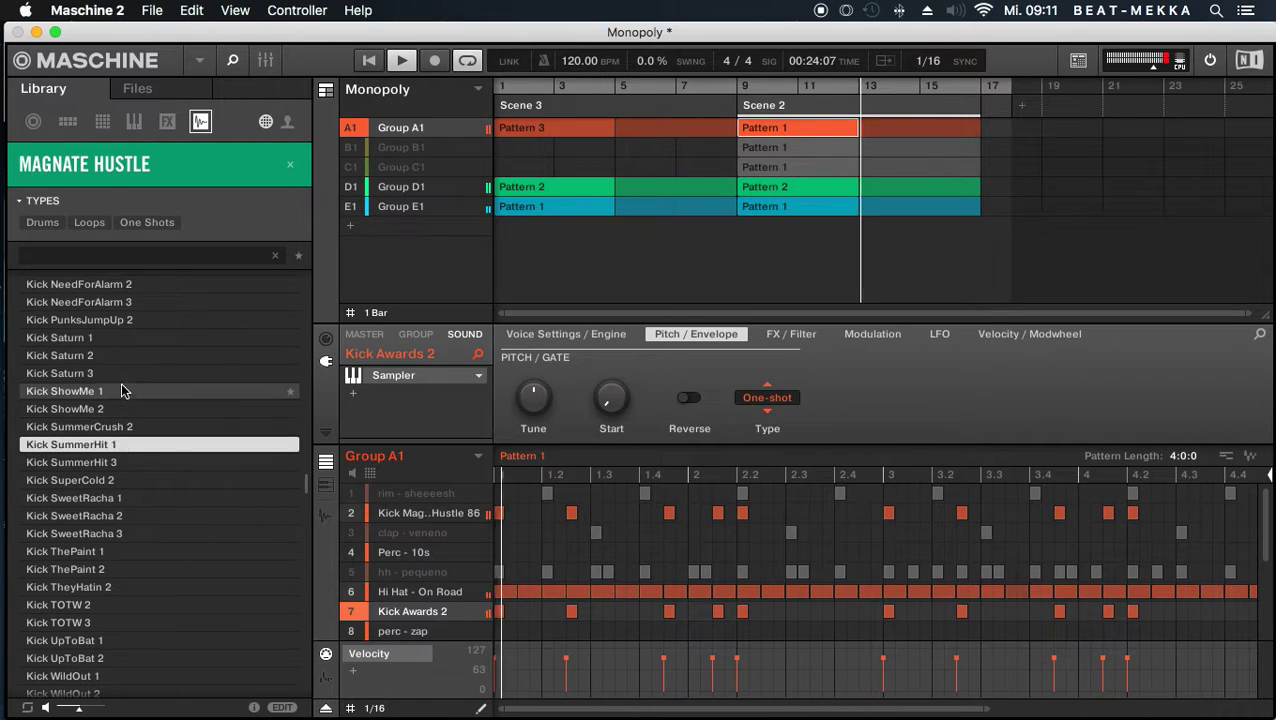
pyautogui.click(120, 373)
pyautogui.click(118, 407)
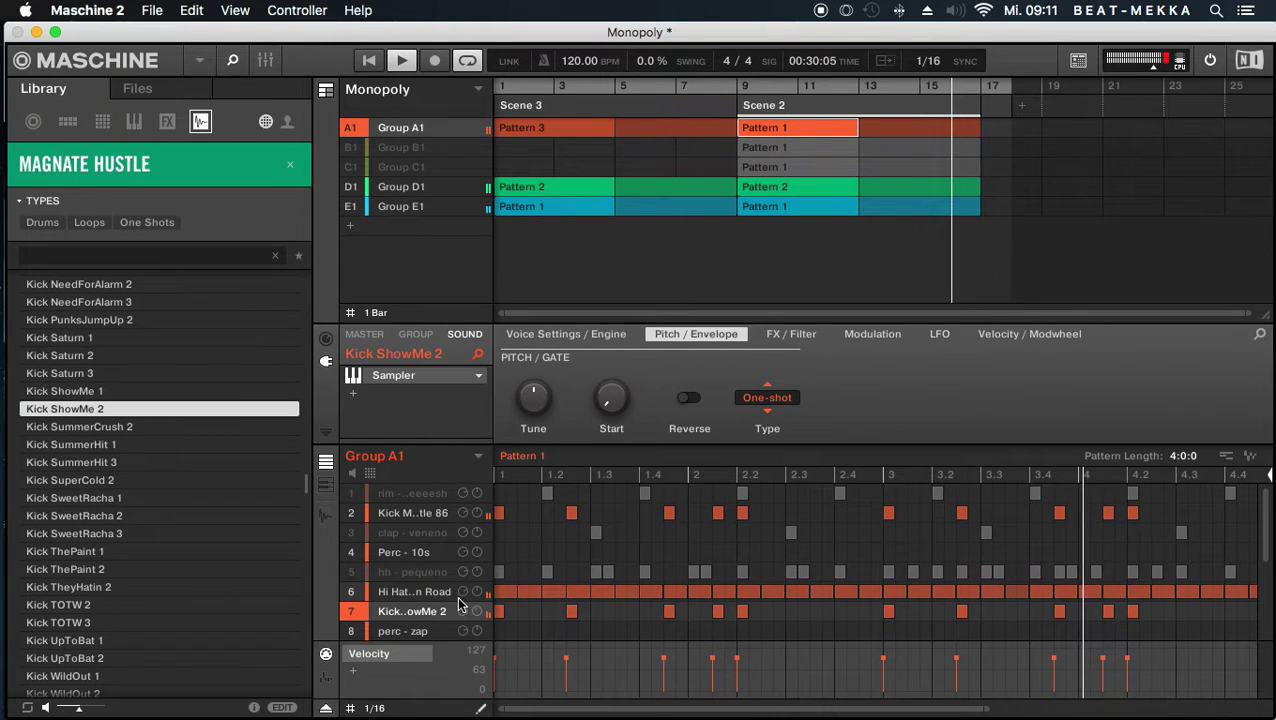
pyautogui.click(769, 413)
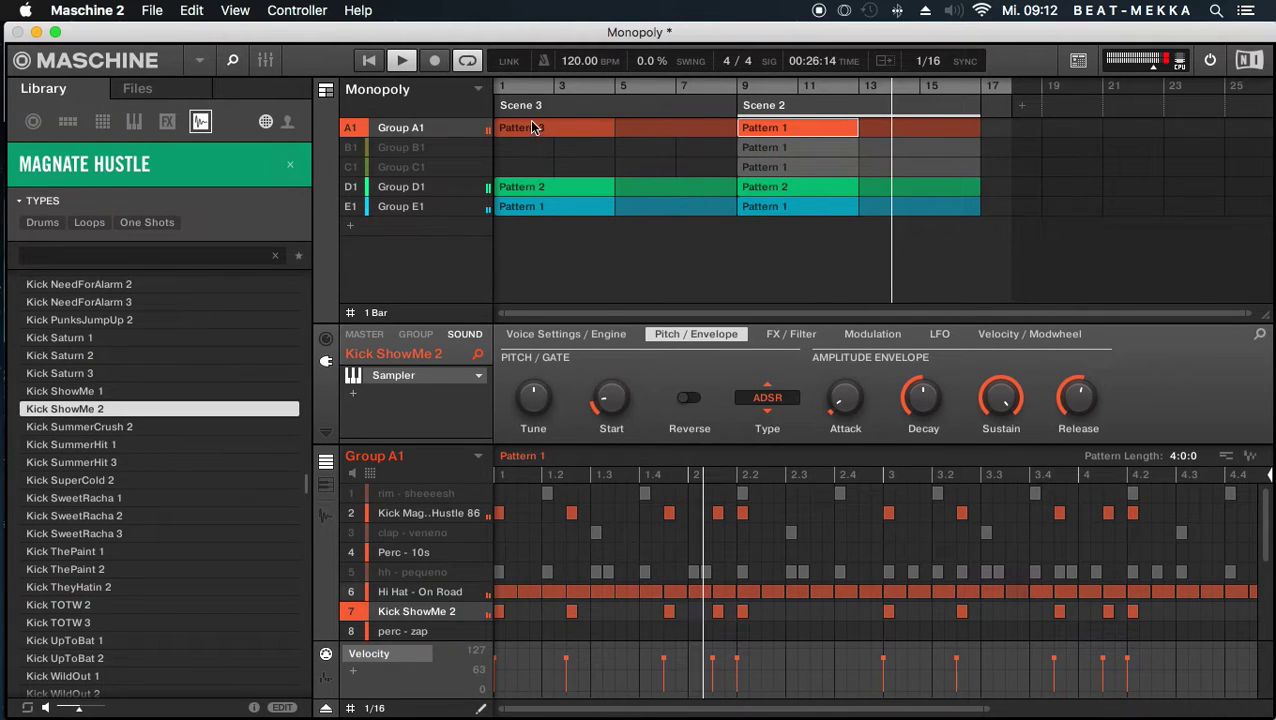
# - Mute Kick ShowMe 2 in slot 7 and Kick MagnateHustle 86 in slot 2 of Group A1
pyautogui.click(343, 612)
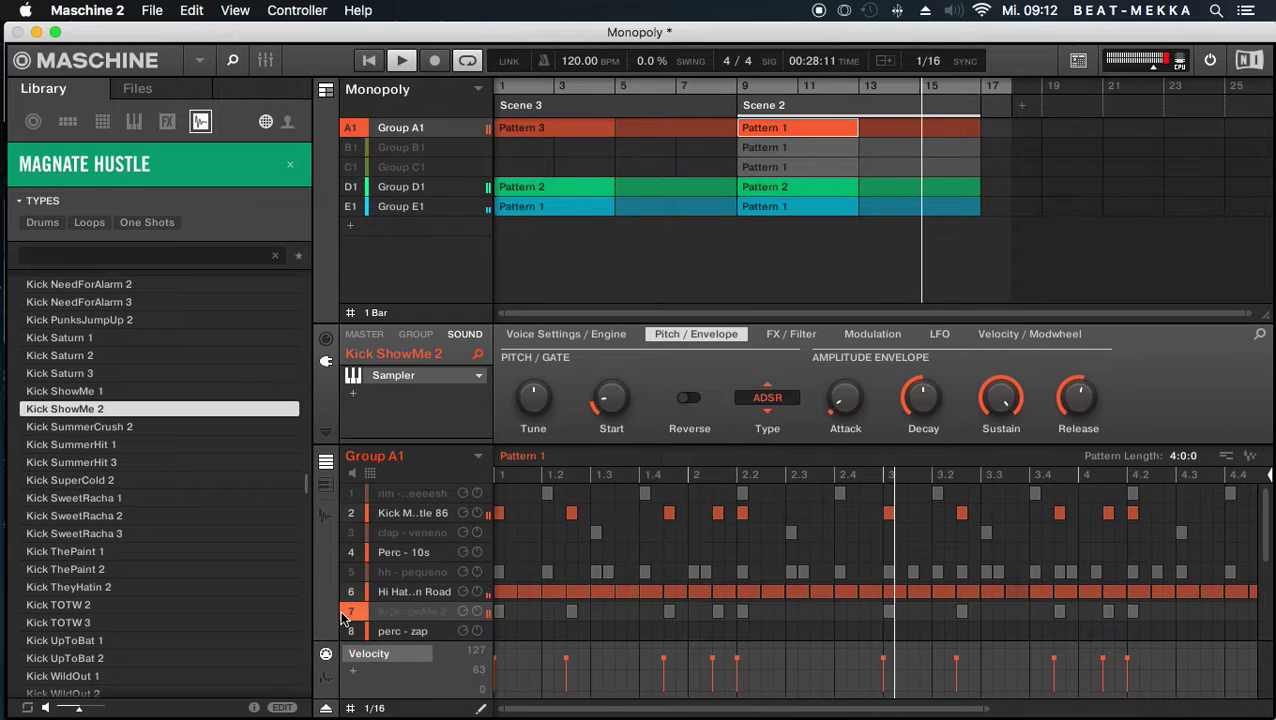
pyautogui.click(360, 514)
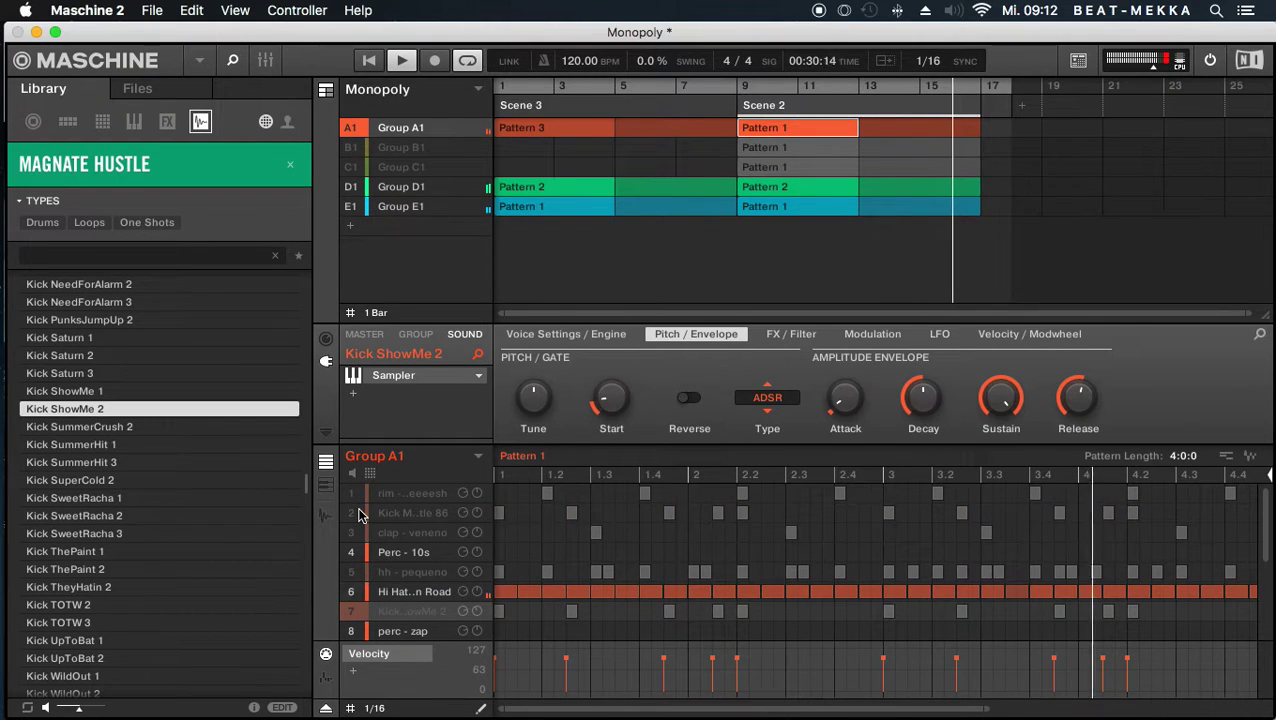
# - Compare the mix by briefly muting and unmuting Group E1 and Group D1 in turn
pyautogui.click(352, 206)
pyautogui.click(352, 208)
pyautogui.click(395, 206)
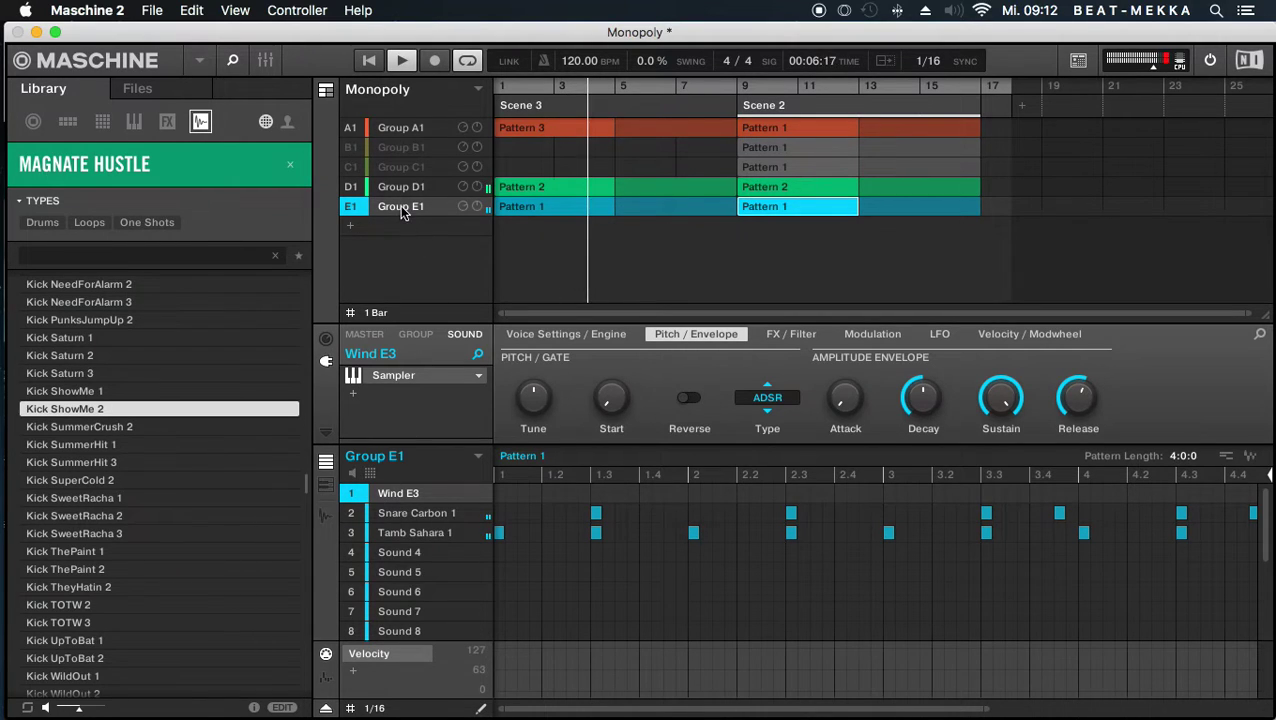
pyautogui.click(352, 188)
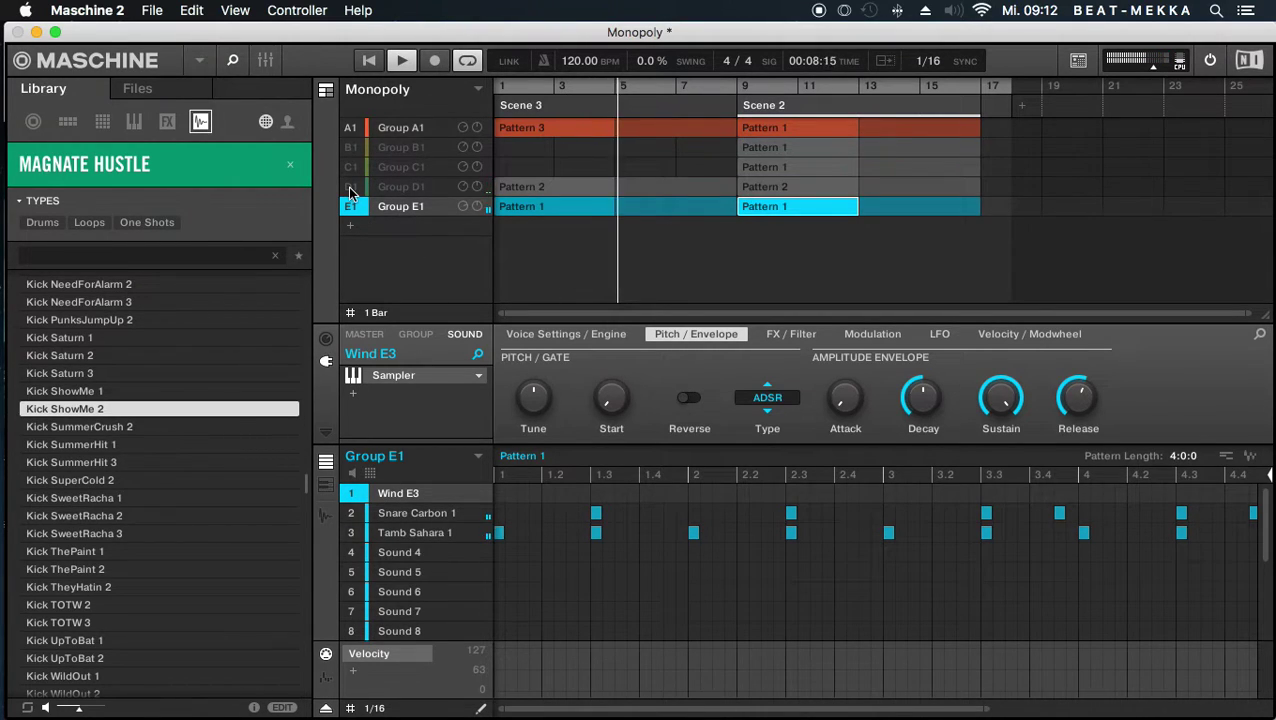
pyautogui.click(352, 190)
# - Reshape Kick Ra 1's EQ in Group D1: reduce the low, low-mid and high-mid gains, lower the low frequency, and set the low-mid frequency to 439.4 Hz
pyautogui.click(397, 190)
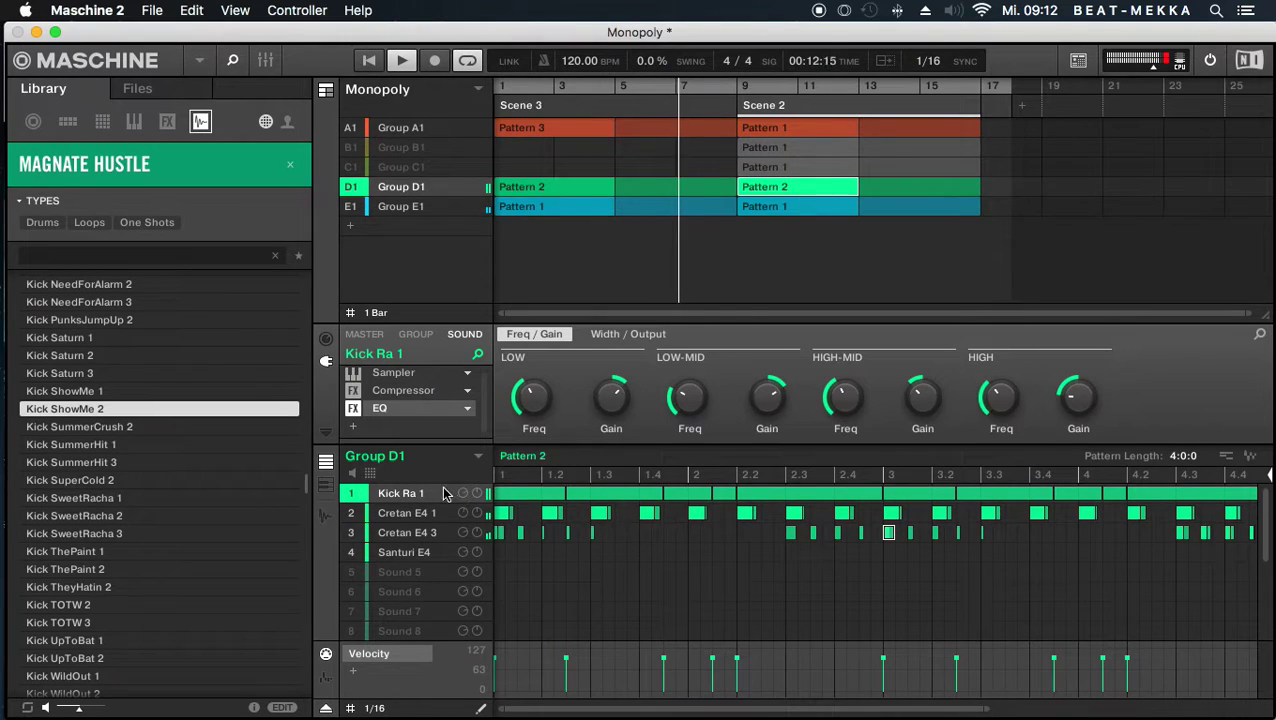
pyautogui.moveTo(601, 403)
pyautogui.moveTo(607, 397); pyautogui.dragTo(607, 400)
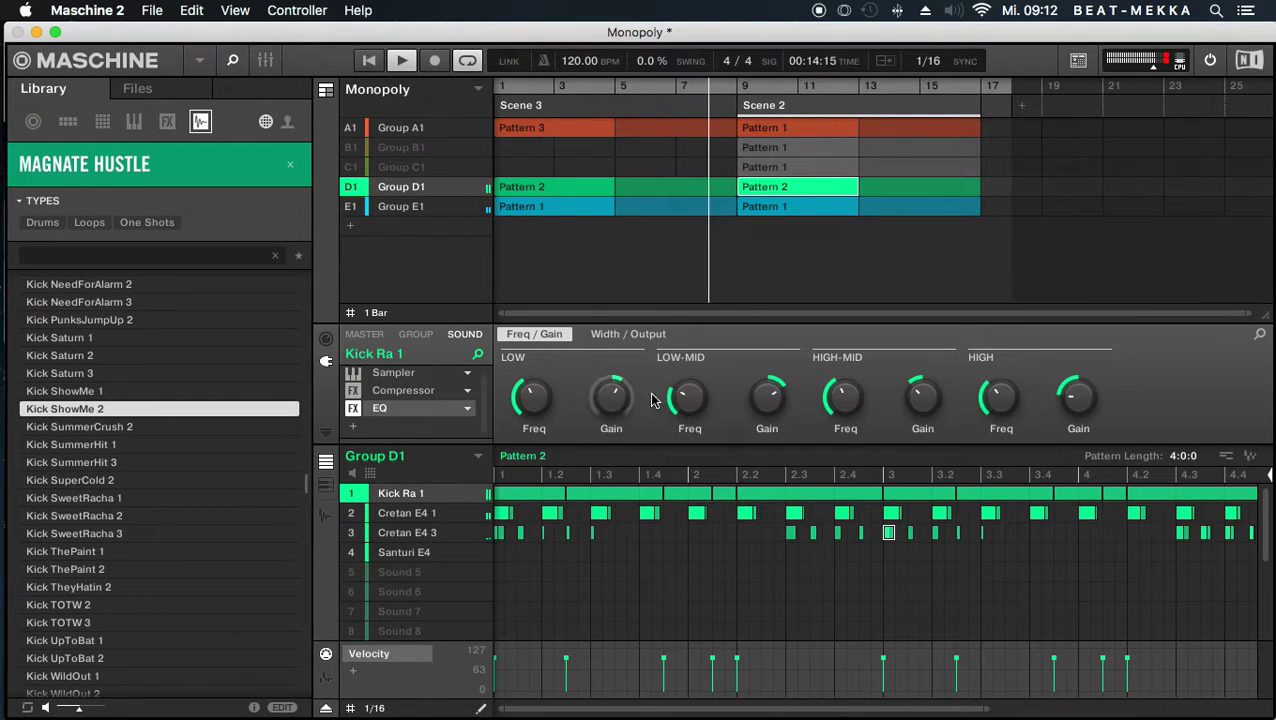
pyautogui.moveTo(767, 395); pyautogui.dragTo(767, 396)
pyautogui.moveTo(682, 399)
pyautogui.mouseDown()
pyautogui.moveTo(682, 418)
pyautogui.moveTo(680, 401)
pyautogui.mouseUp()
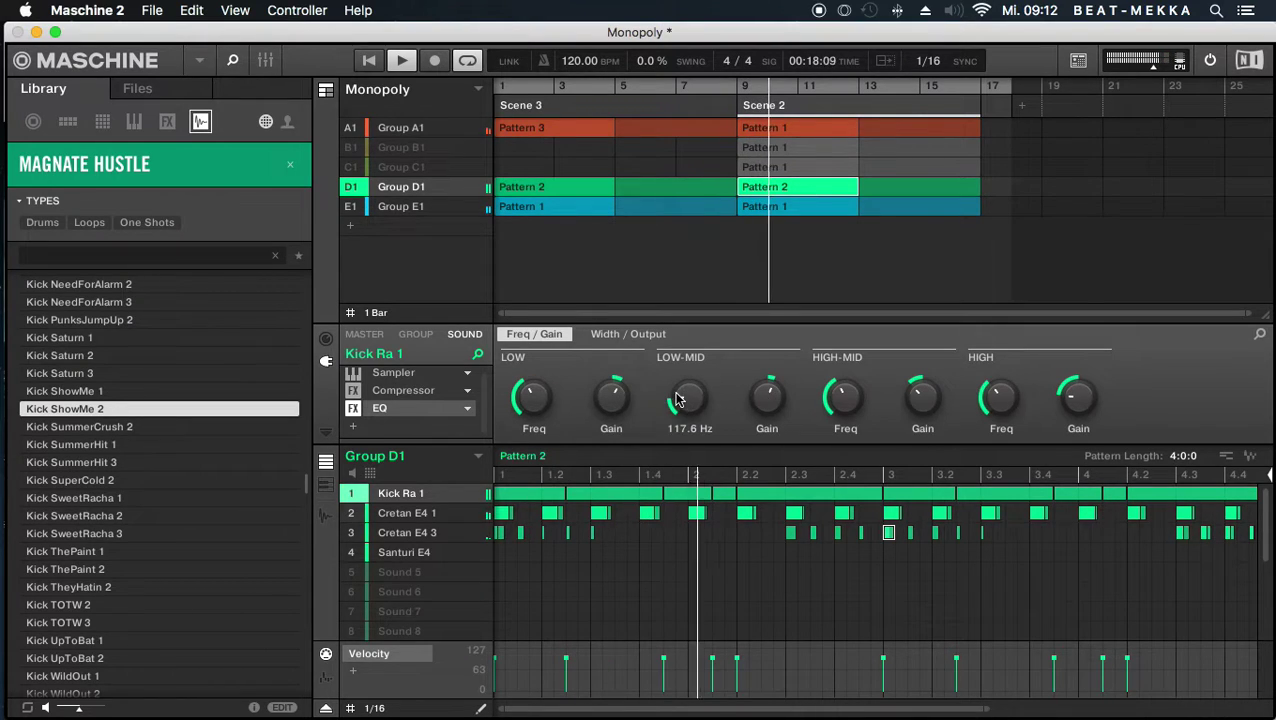
pyautogui.moveTo(528, 399); pyautogui.dragTo(528, 412)
pyautogui.moveTo(922, 397); pyautogui.dragTo(847, 386)
pyautogui.moveTo(698, 391); pyautogui.dragTo(698, 386)
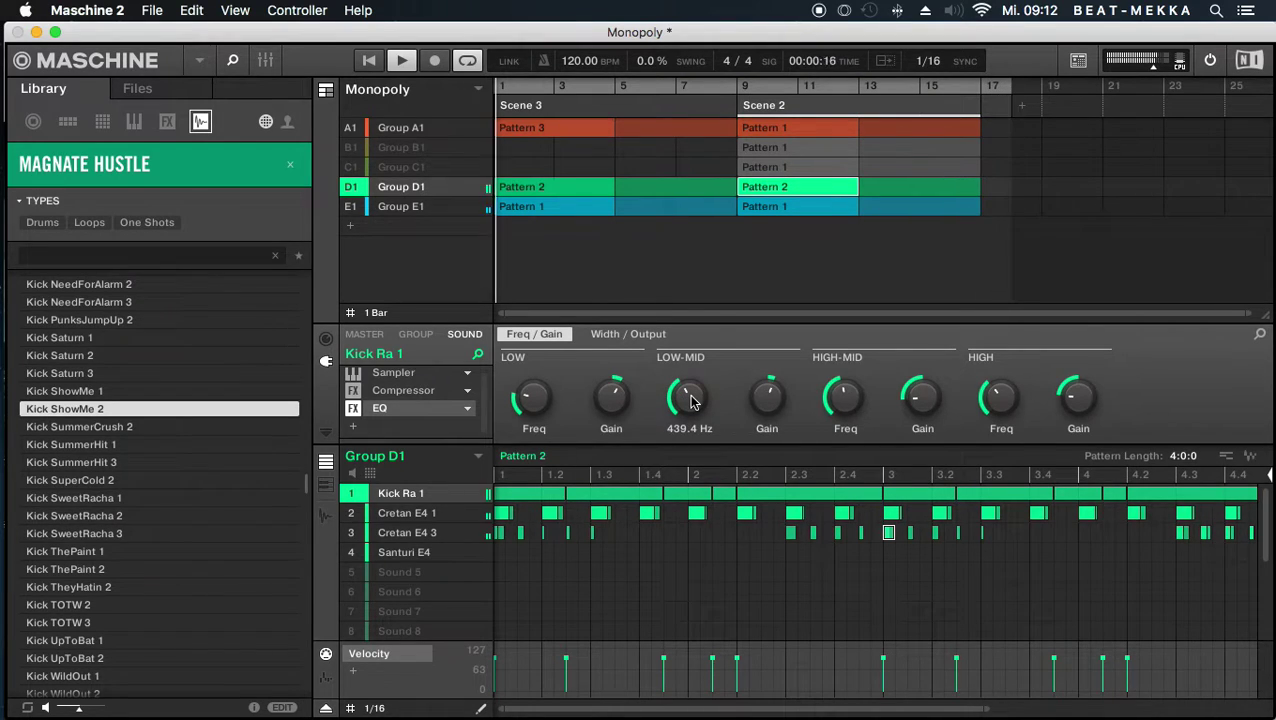
# - Check Kick Ra 1 by toggling its mute and move it from Group D1 into slot 13 of Group A1
pyautogui.click(419, 207)
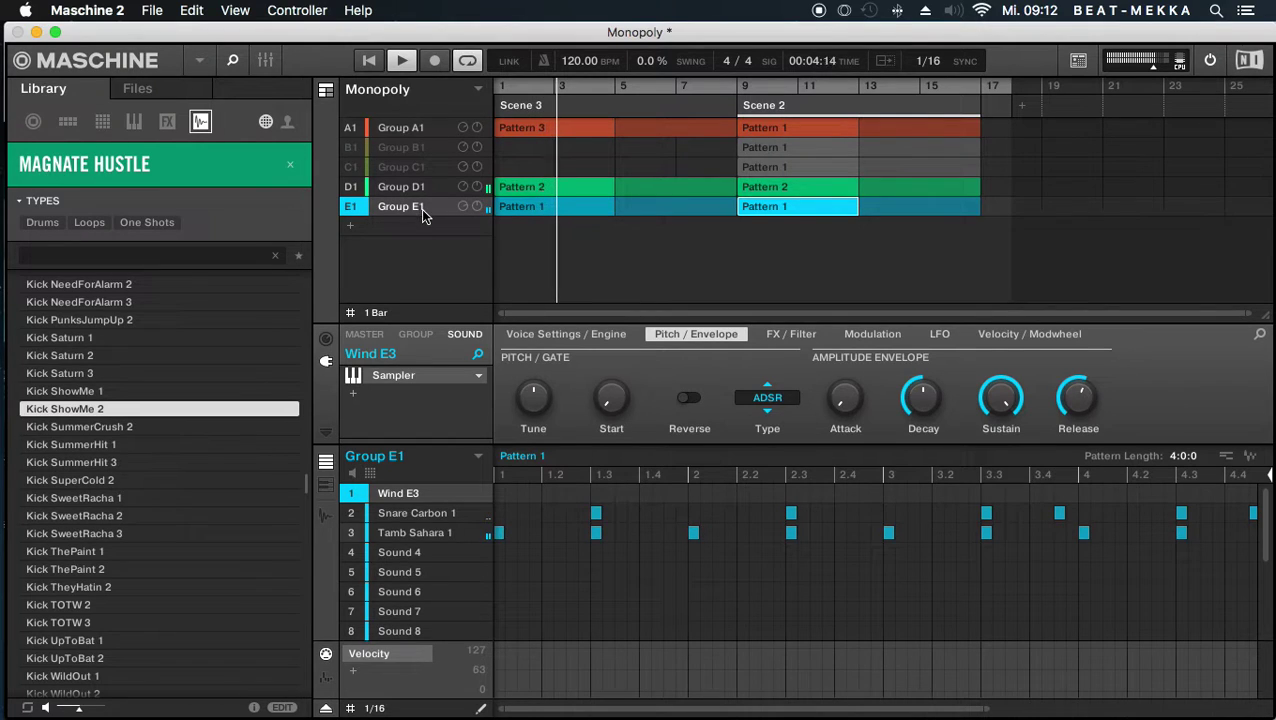
pyautogui.click(433, 192)
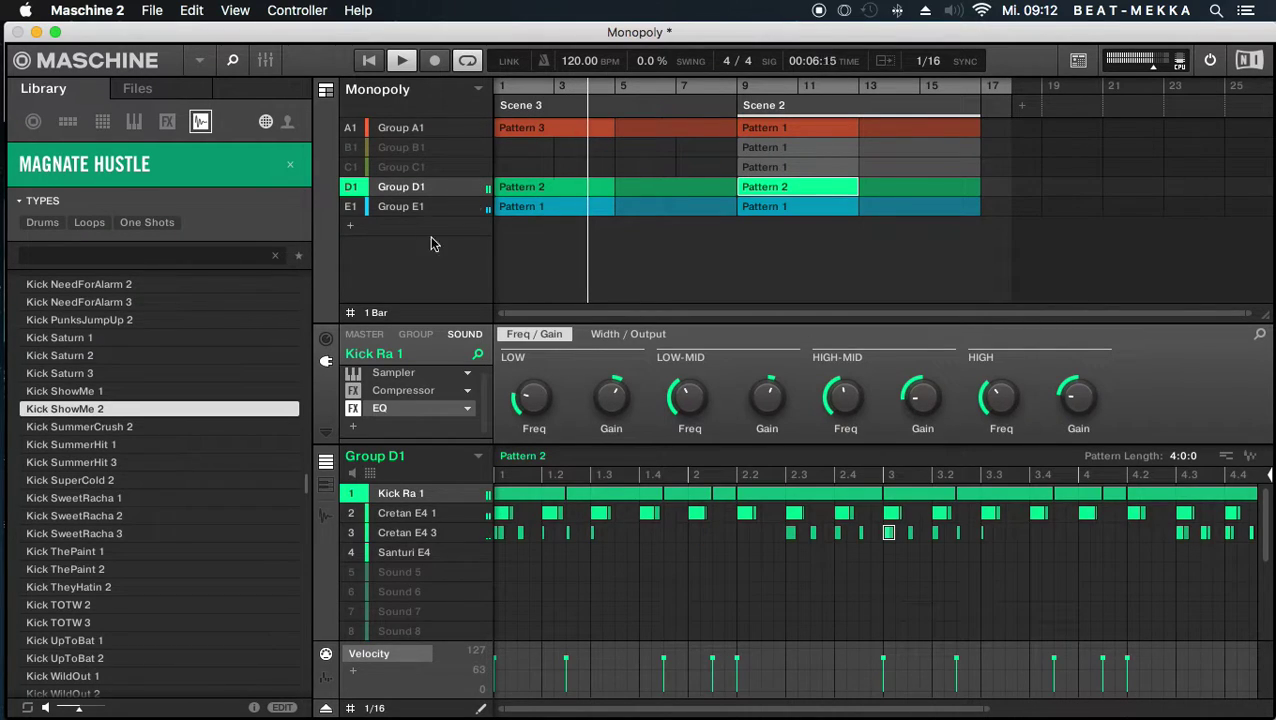
pyautogui.click(356, 494)
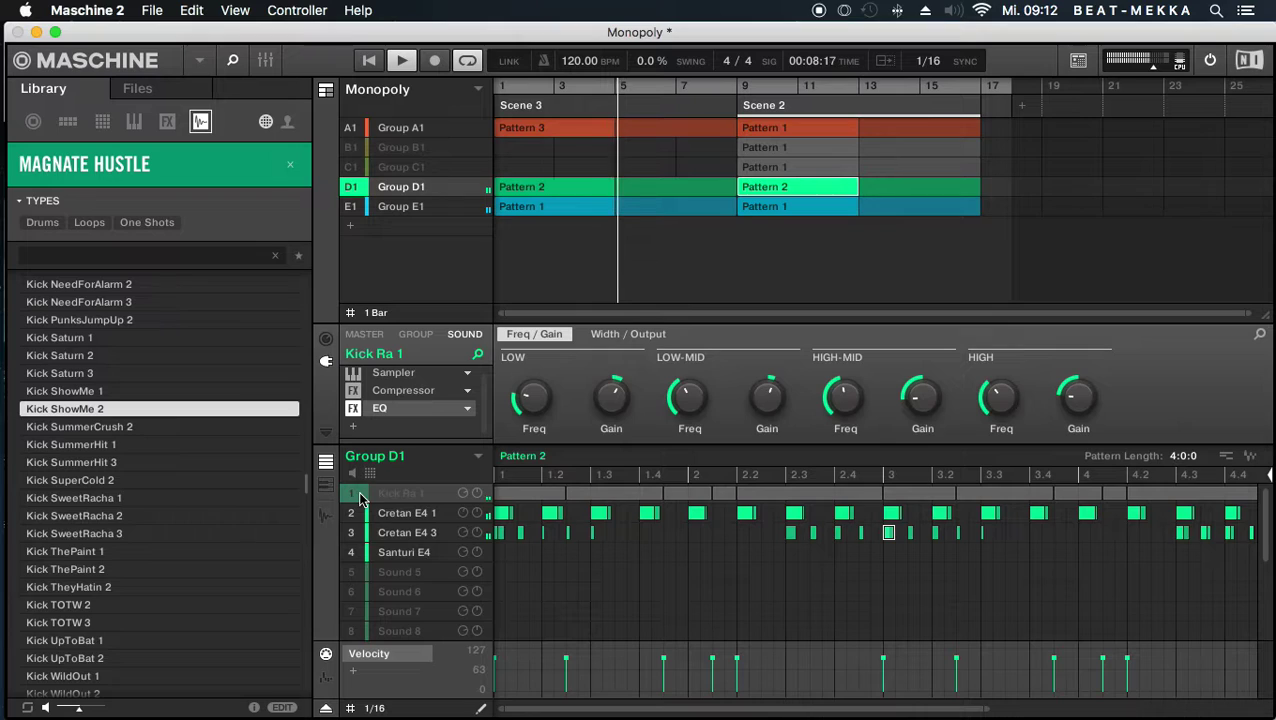
pyautogui.click(353, 494)
pyautogui.moveTo(418, 497); pyautogui.dragTo(419, 131)
pyautogui.click(424, 127)
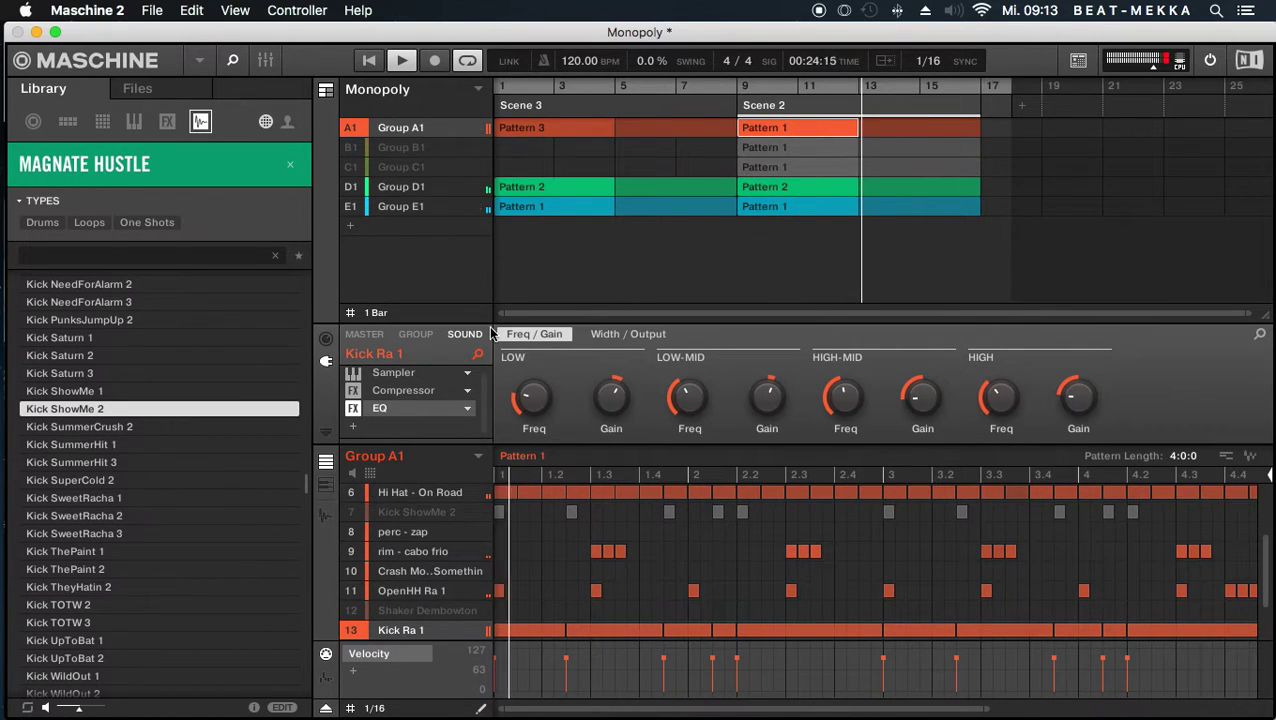
# - Listen to the parts' contributions by muting and unmuting Cretan E4 1, Group E1 and Group D1 in turn
pyautogui.click(390, 207)
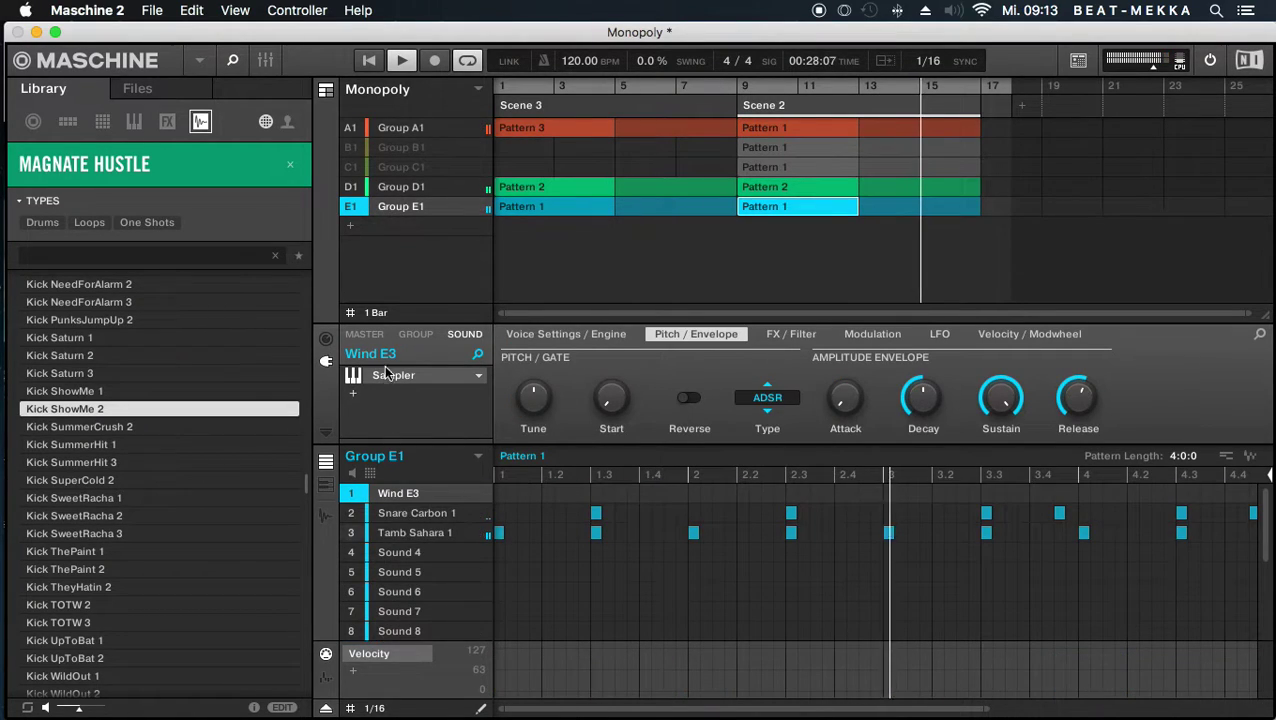
pyautogui.click(429, 190)
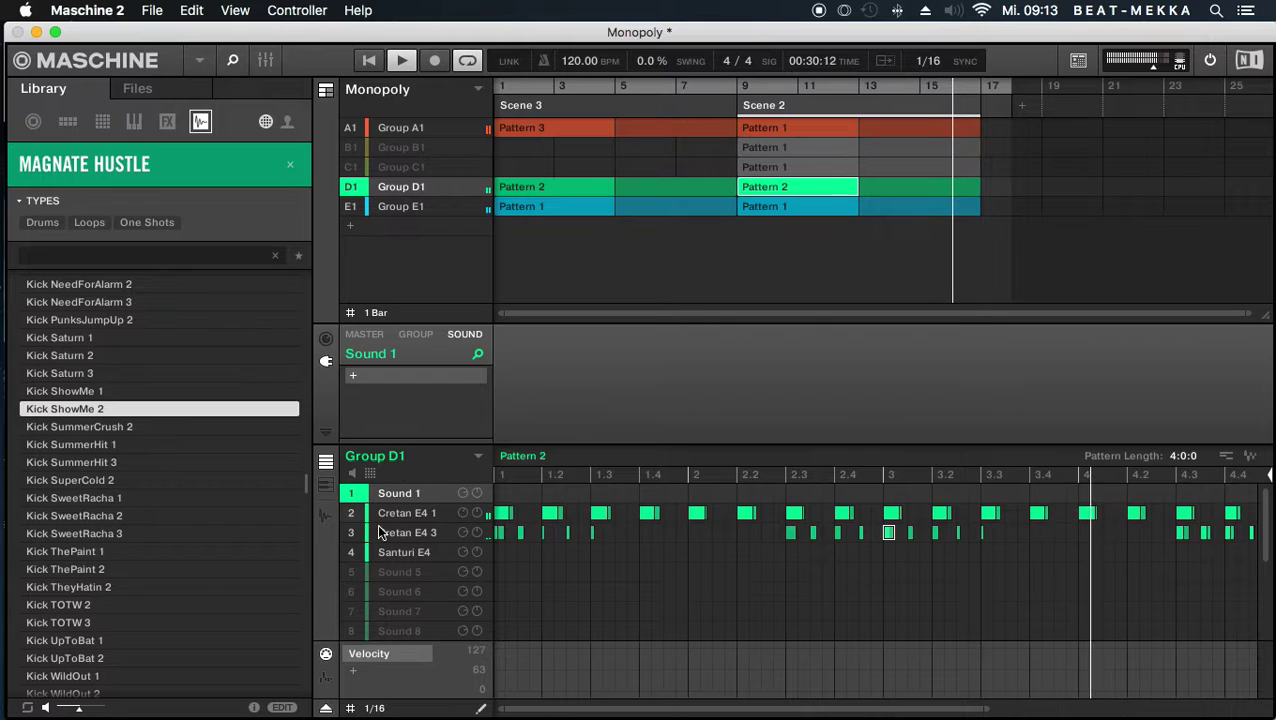
pyautogui.click(351, 514)
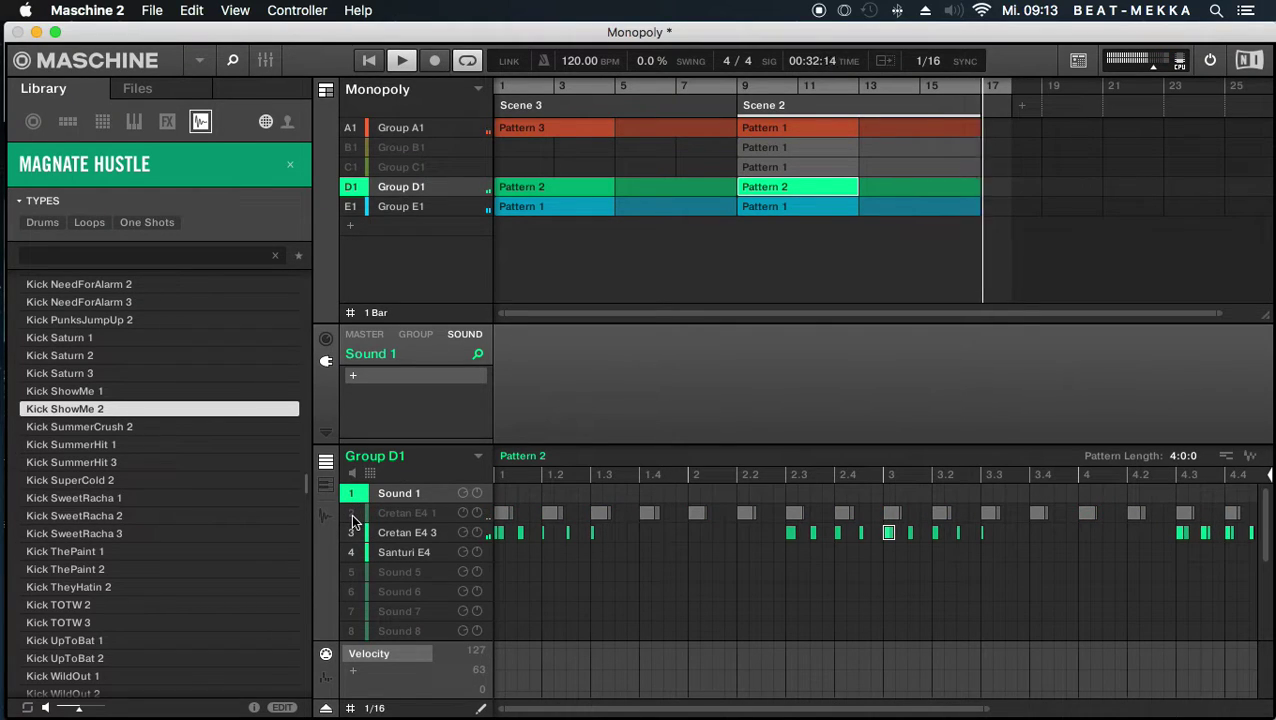
pyautogui.click(351, 518)
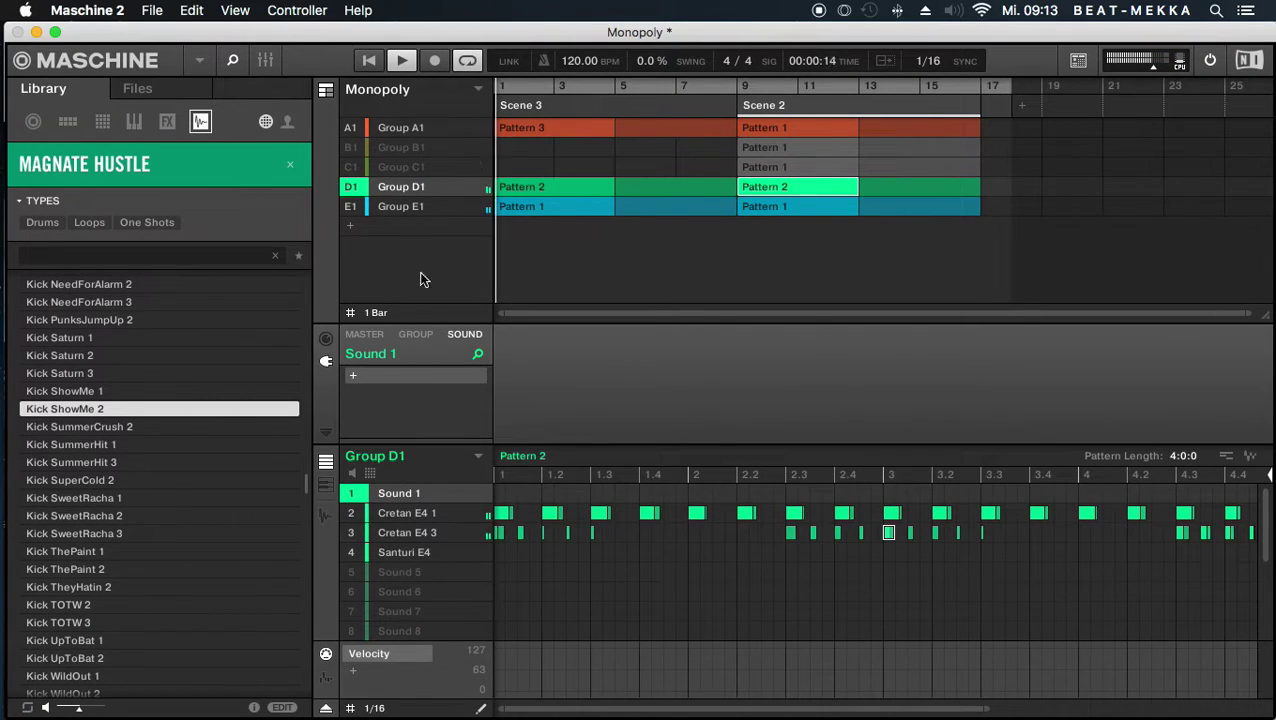
pyautogui.click(351, 206)
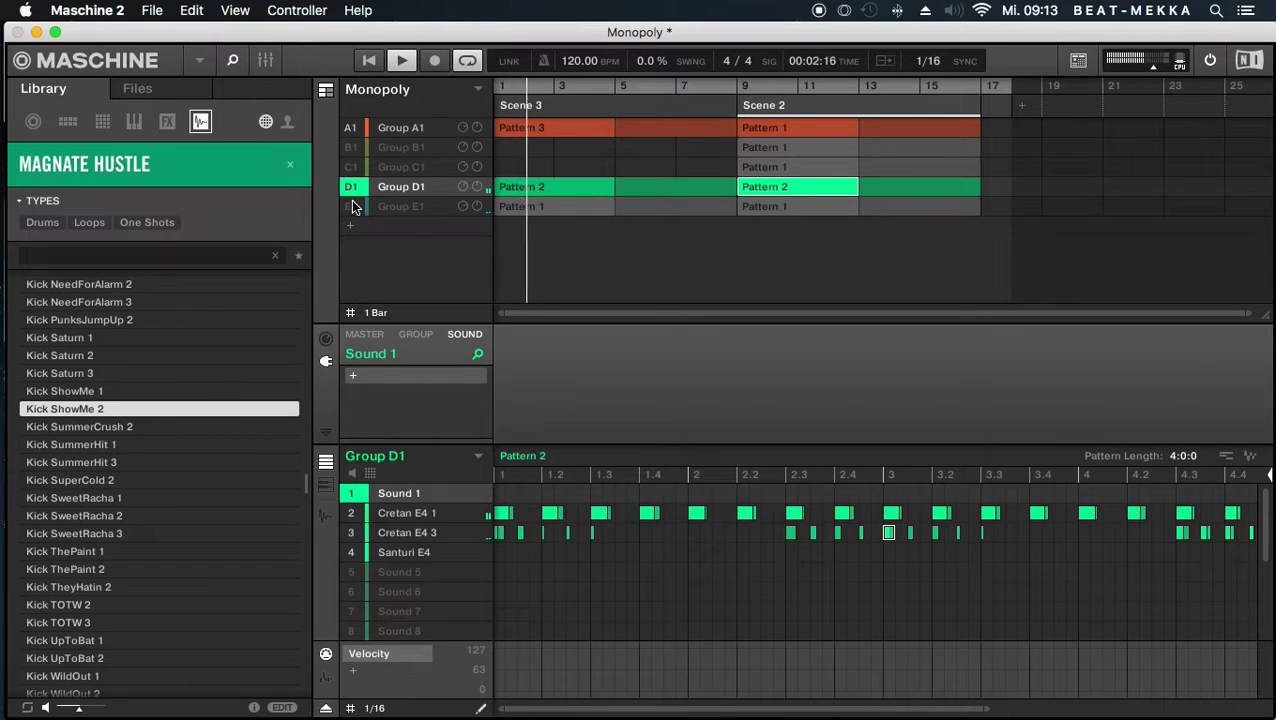
pyautogui.click(351, 206)
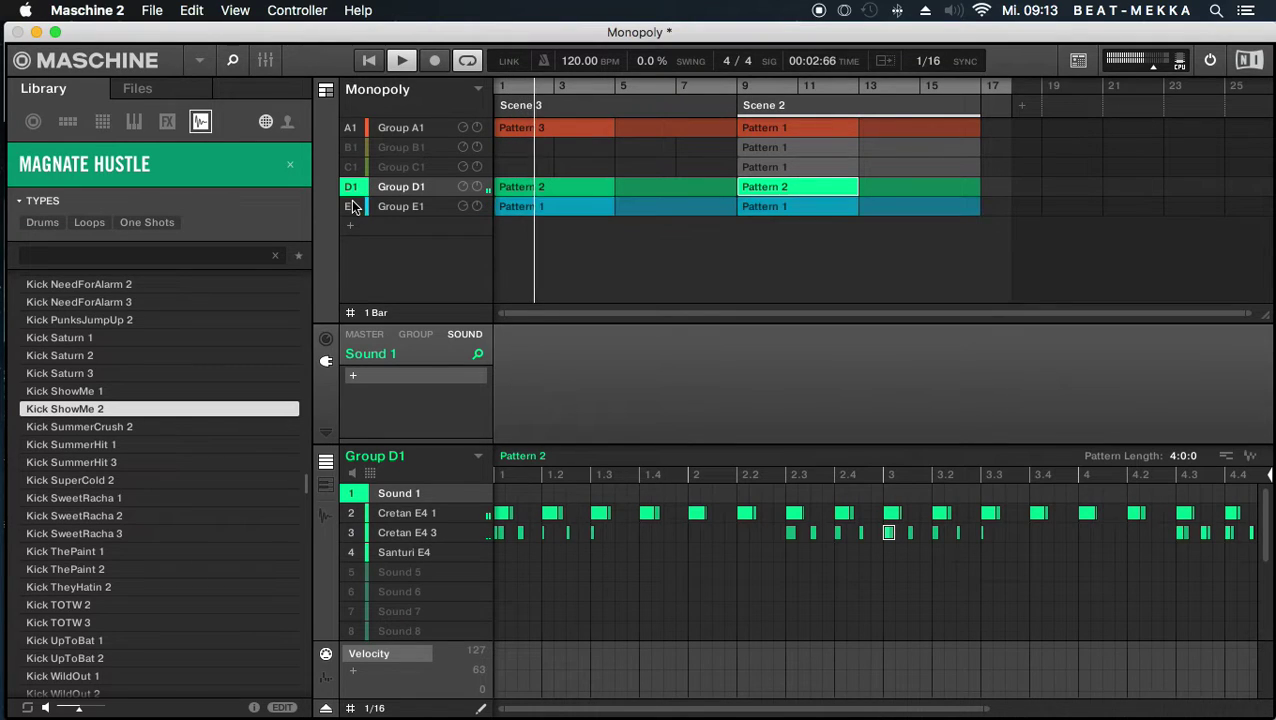
pyautogui.click(418, 206)
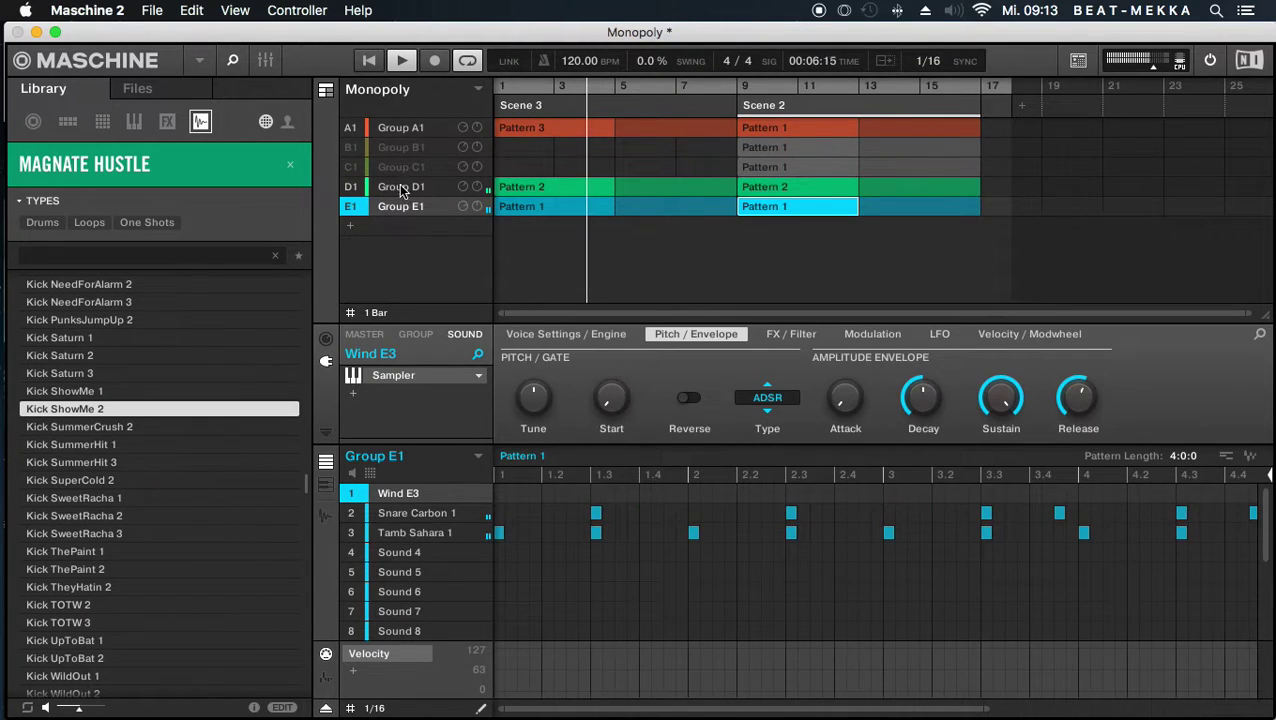
pyautogui.click(346, 188)
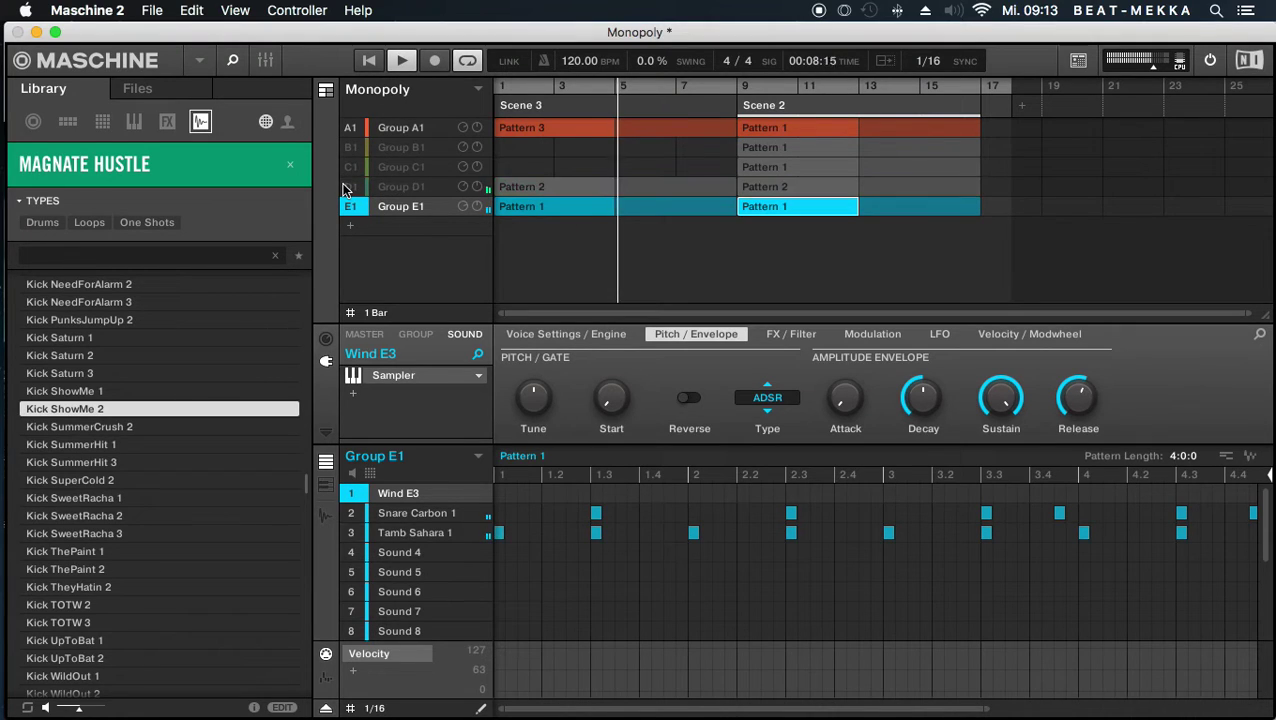
pyautogui.click(351, 188)
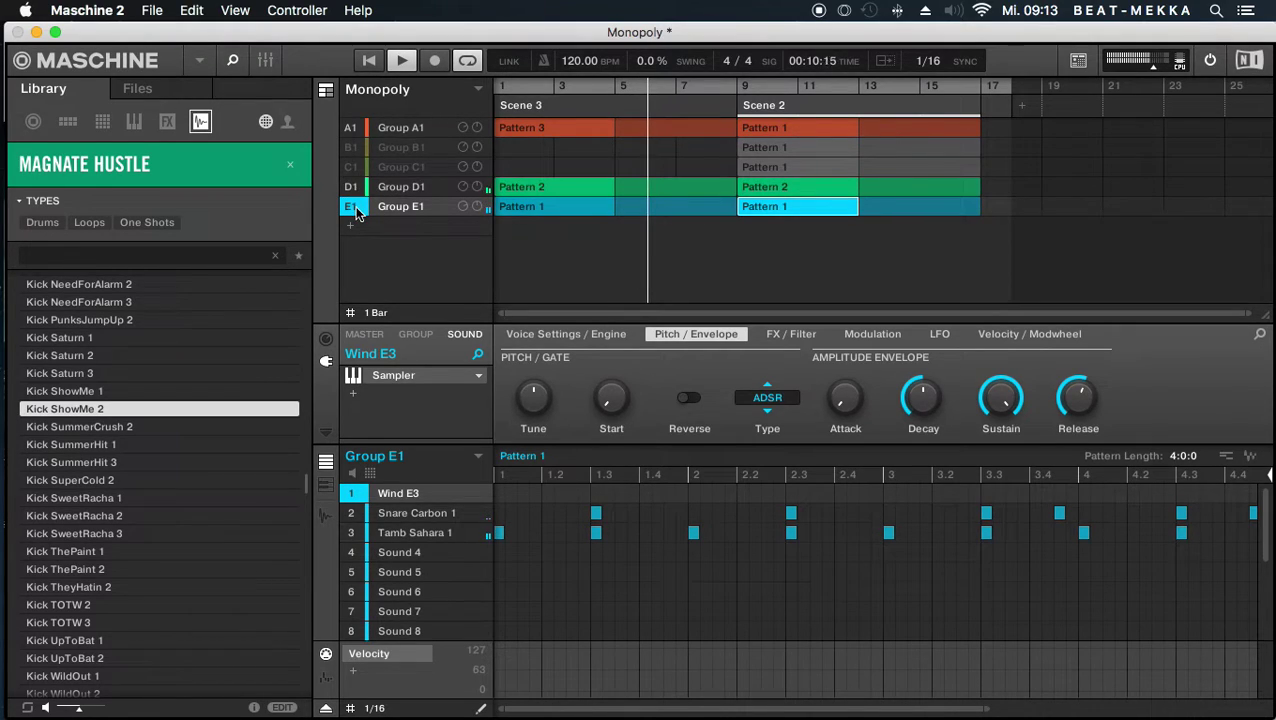
# - Mute Group E1, unmute Group C1 and select Group C1 to show its Sheesh Cello melody
pyautogui.click(351, 206)
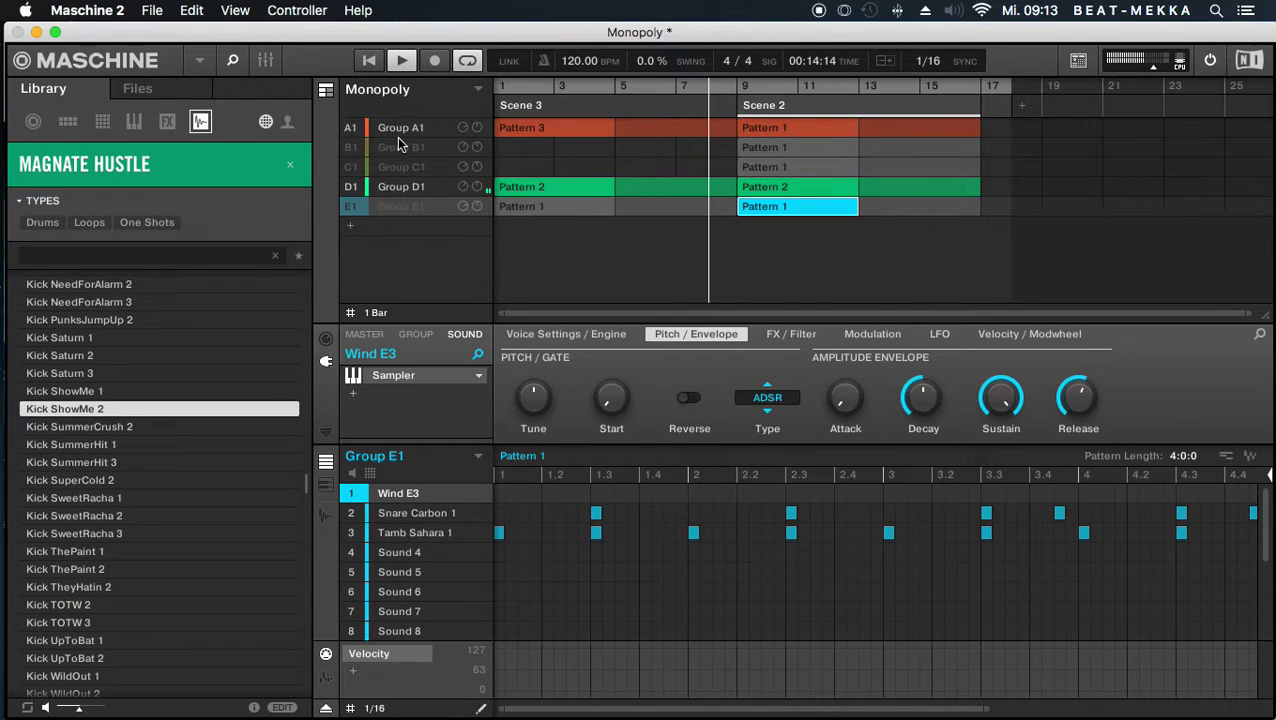
pyautogui.click(353, 166)
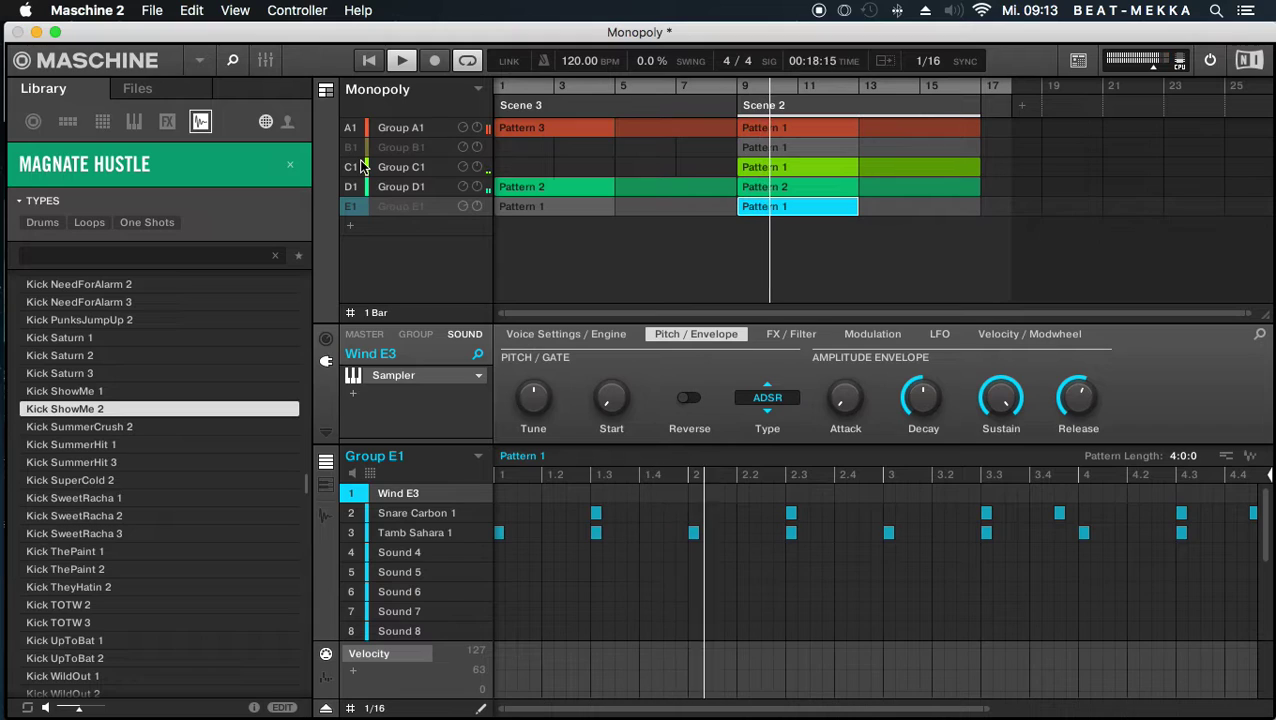
pyautogui.click(421, 170)
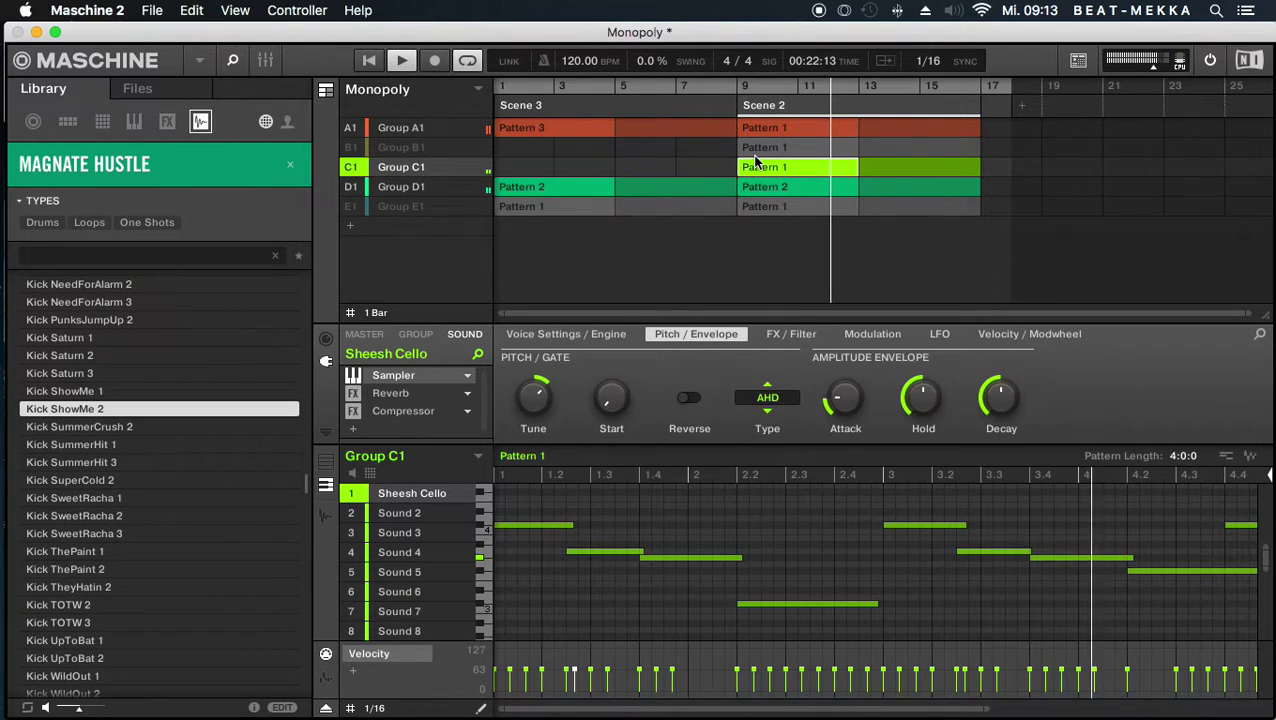
# - Filter the library's groups to the Rising Crescent expansion and the Kits type
pyautogui.scroll(-3, 160, 535)
pyautogui.scroll(-5, 172, 515)
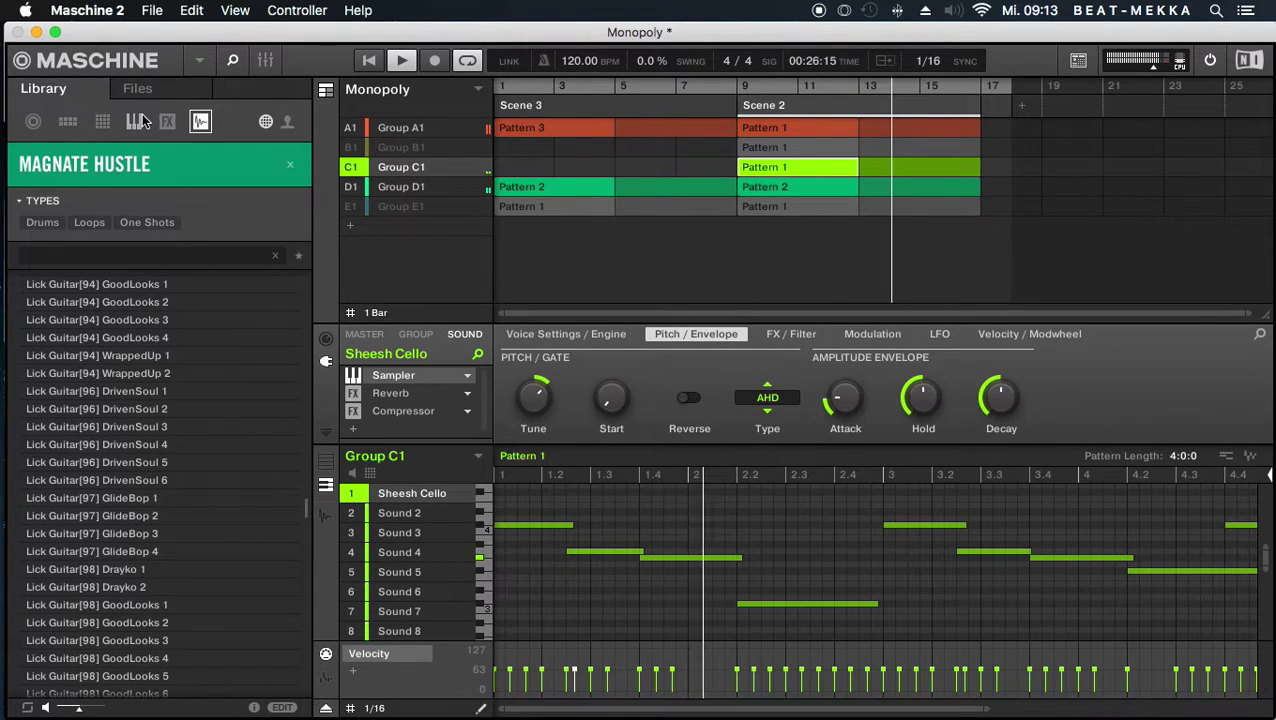
pyautogui.click(68, 124)
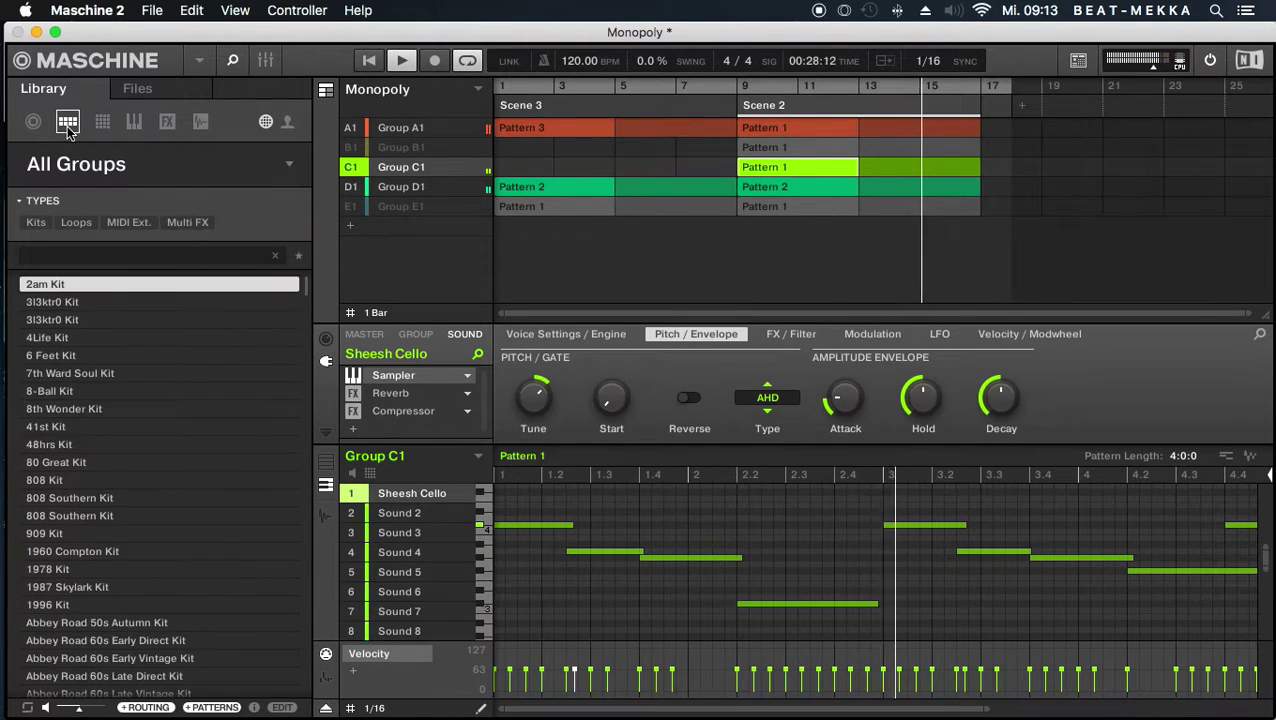
pyautogui.click(145, 160)
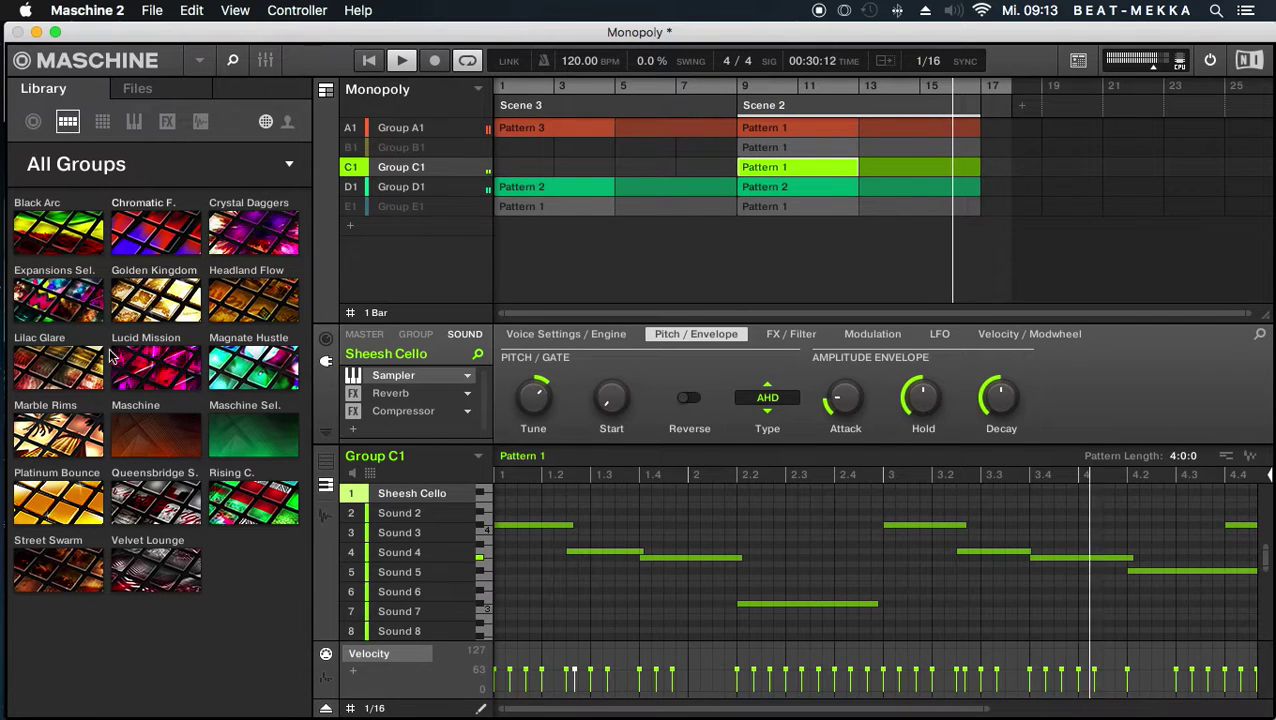
pyautogui.click(252, 510)
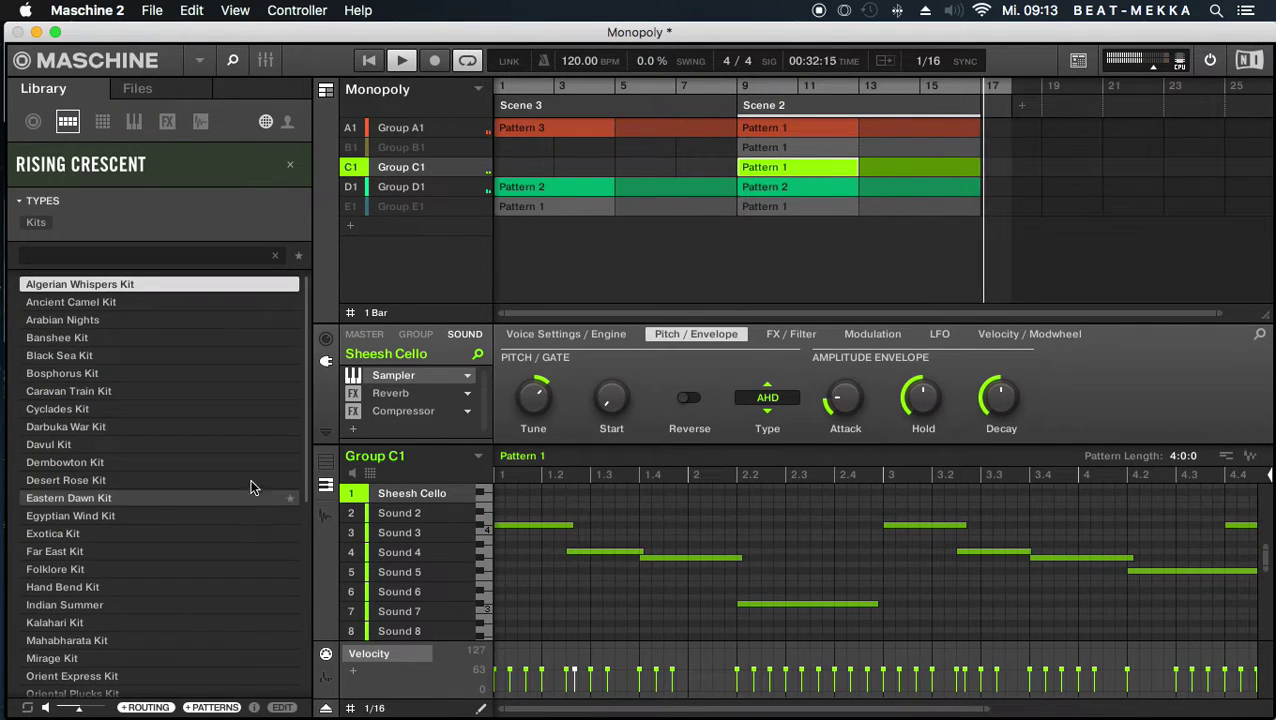
pyautogui.click(40, 226)
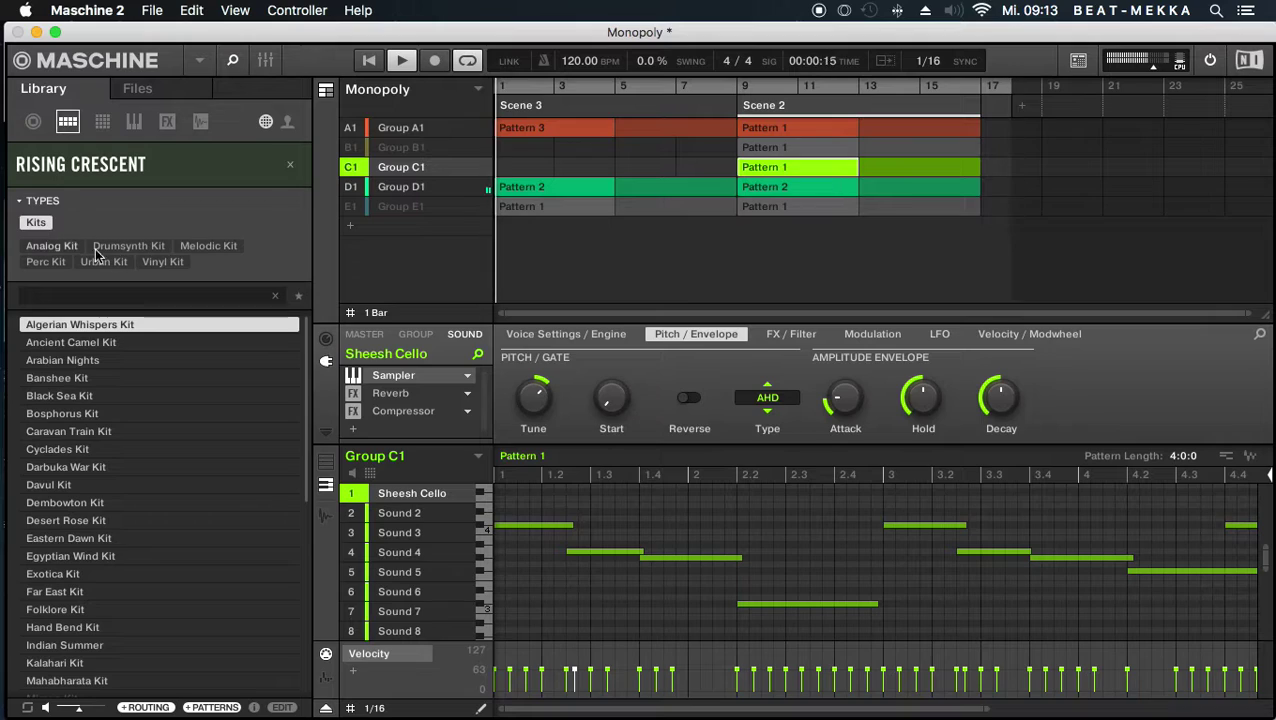
# - Narrow the Rising Crescent kits to the Melodic Kit type
pyautogui.click(211, 252)
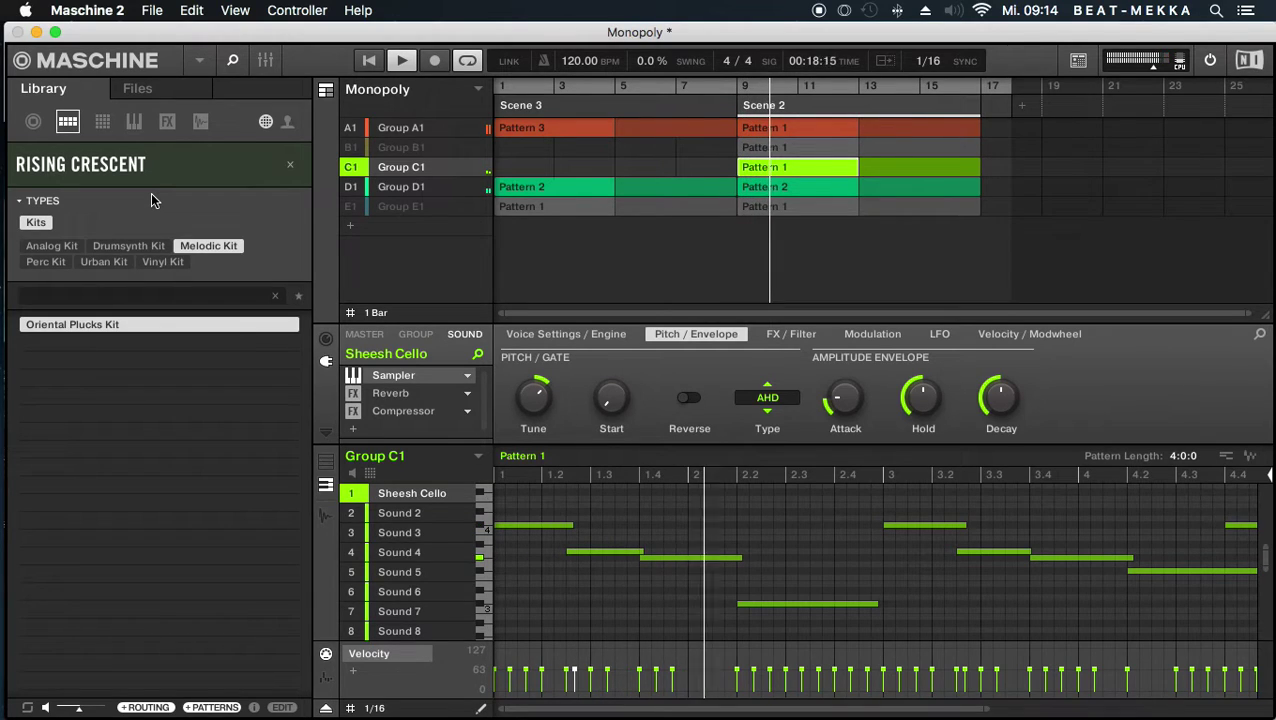
# - Return the Sheesh Cello sampler's Tune to centre and clear Group C1's Pattern 1 in Scene 2
pyautogui.moveTo(530, 398); pyautogui.dragTo(529, 409)
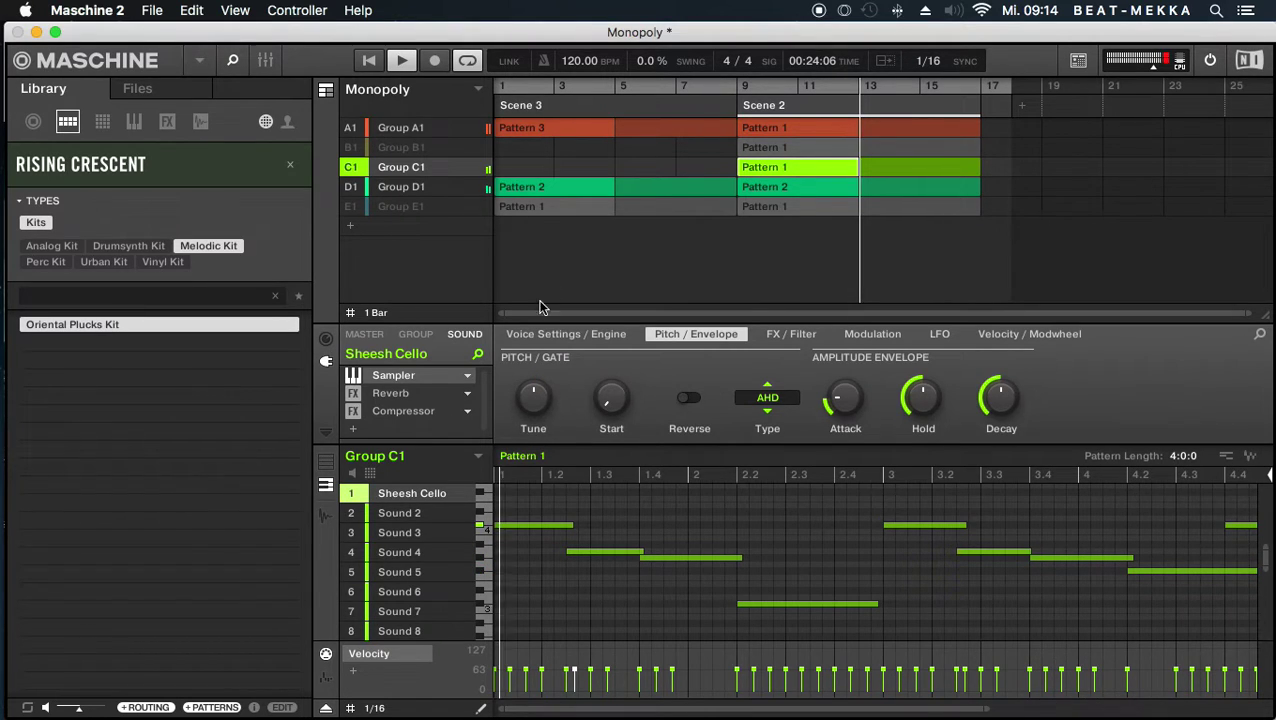
pyautogui.rightClick(752, 169)
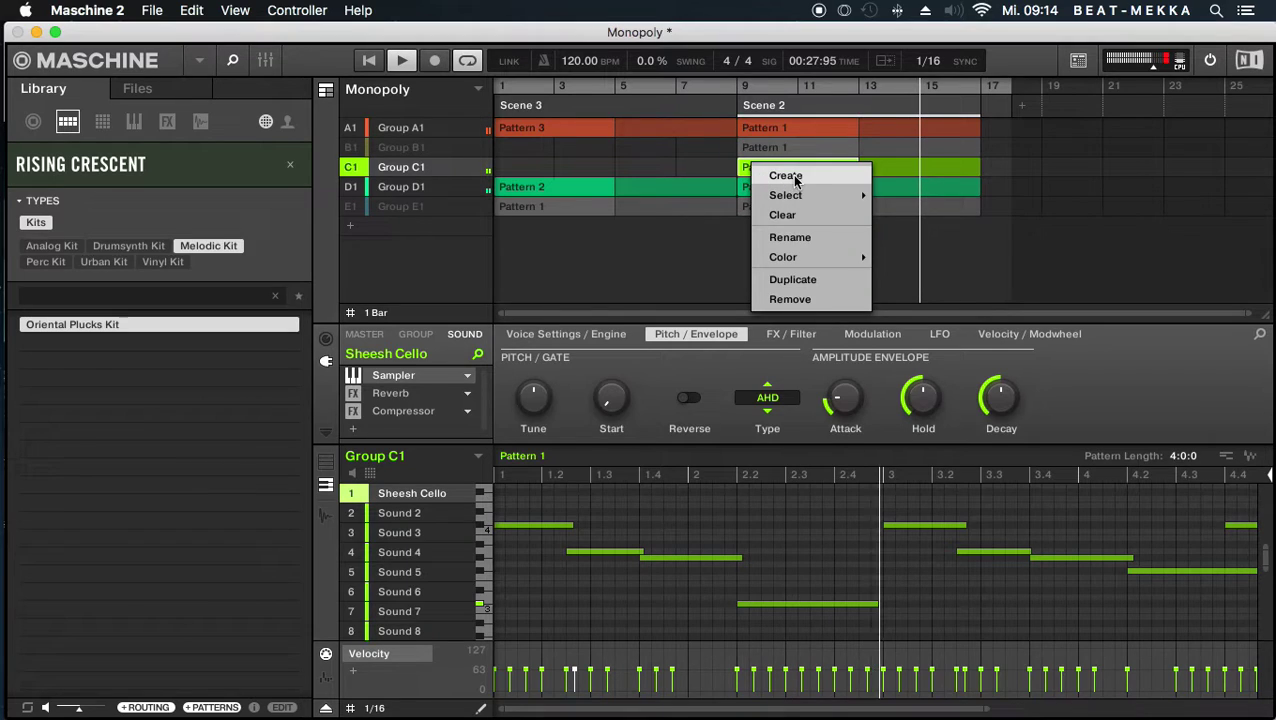
pyautogui.click(811, 215)
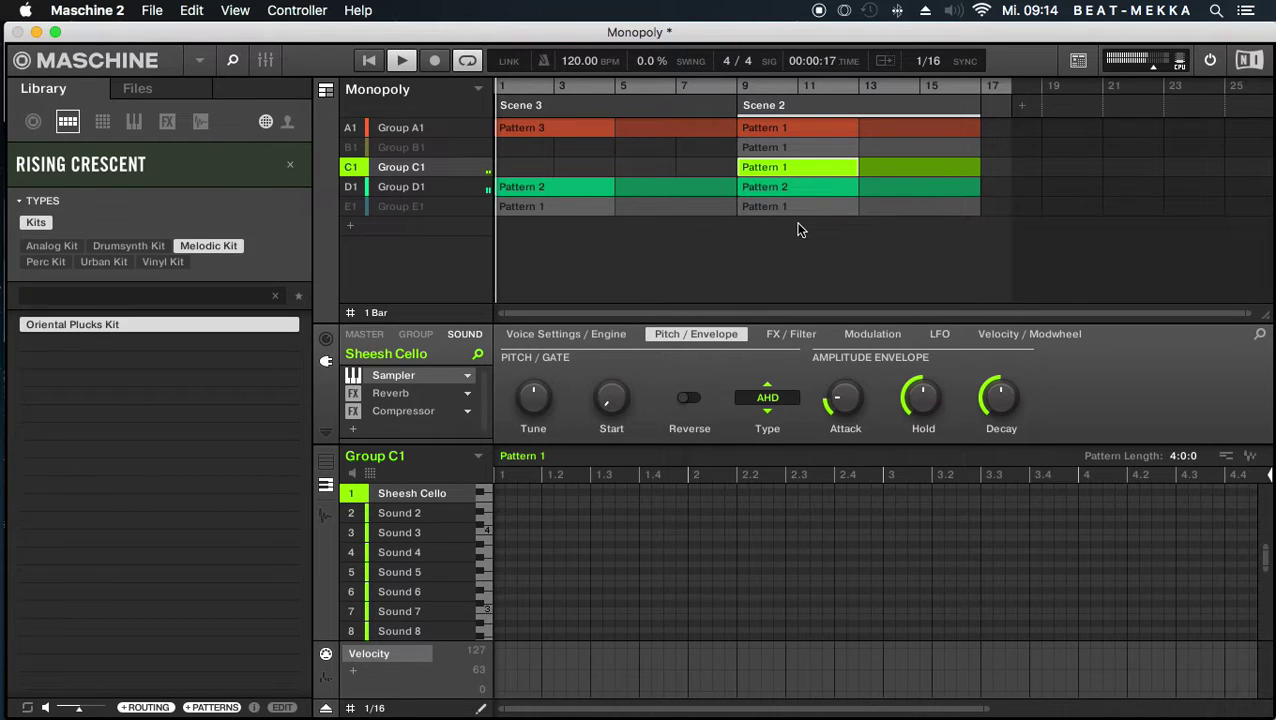
# - Load the Oriental Plucks Kit with its patterns into Group C1, stop playback and undo the group load
pyautogui.doubleClick(191, 329)
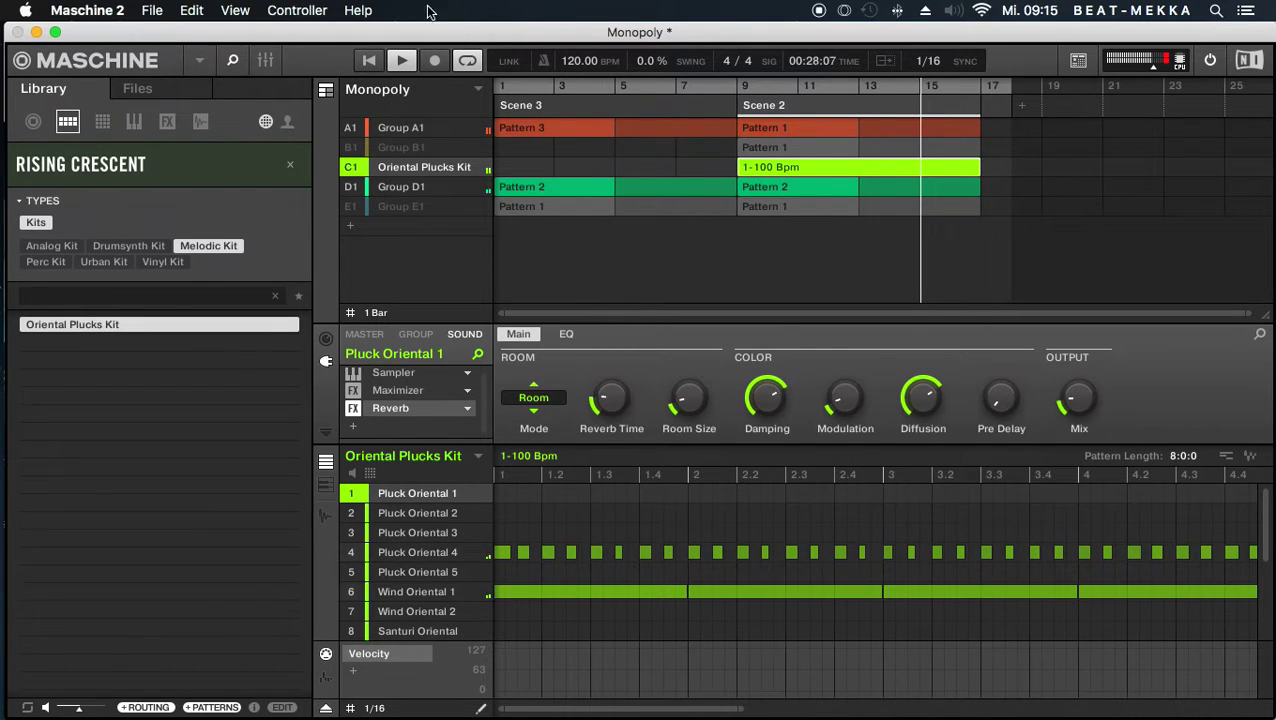
pyautogui.click(403, 60)
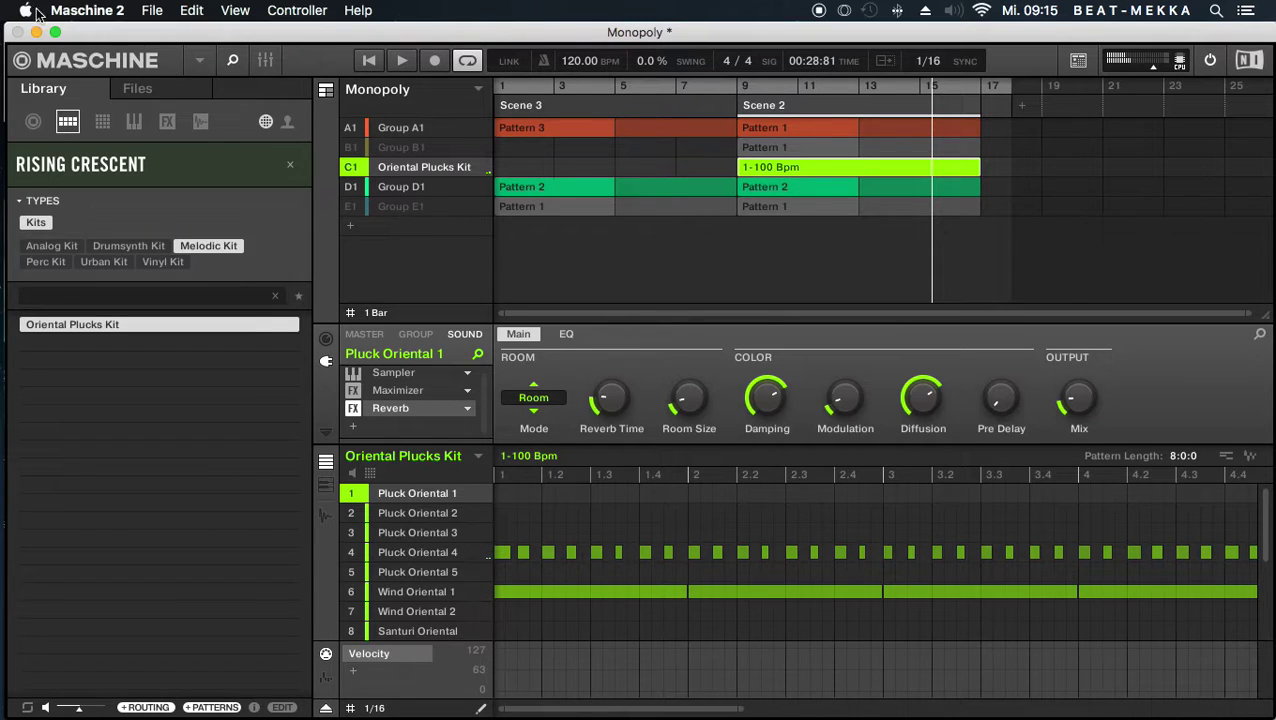
pyautogui.click(198, 61)
pyautogui.moveTo(255, 110)
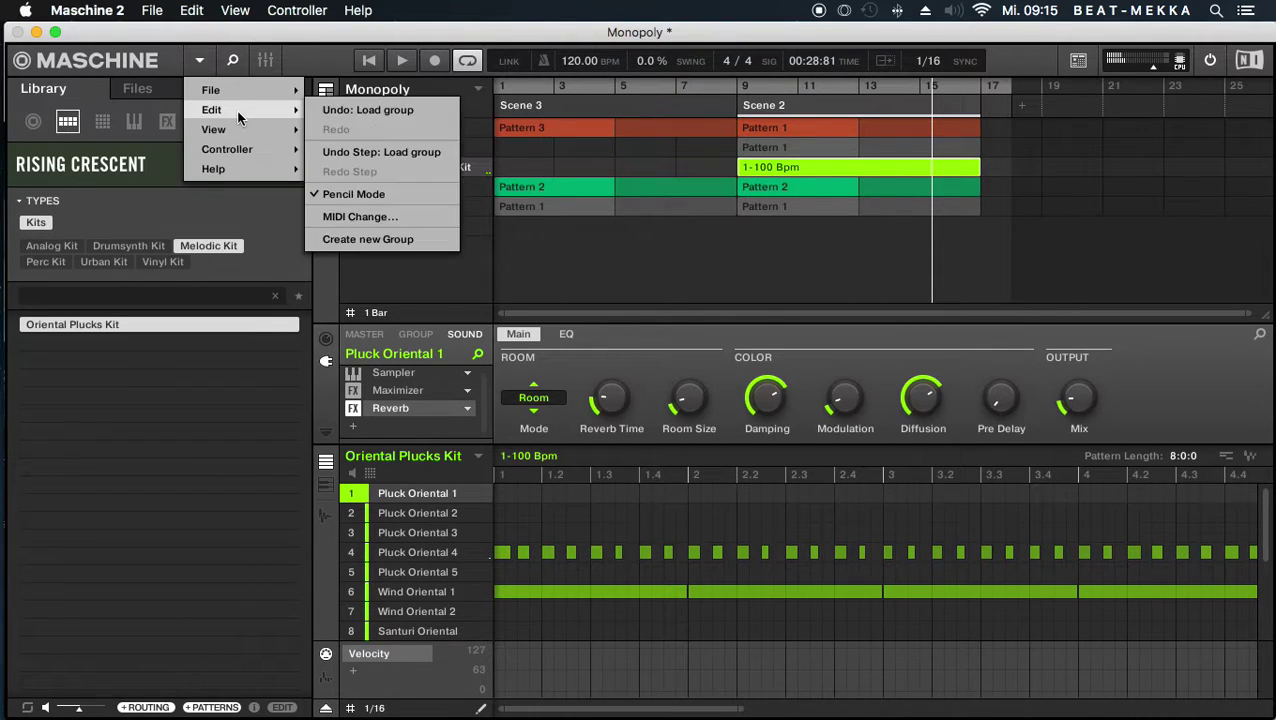
pyautogui.click(339, 108)
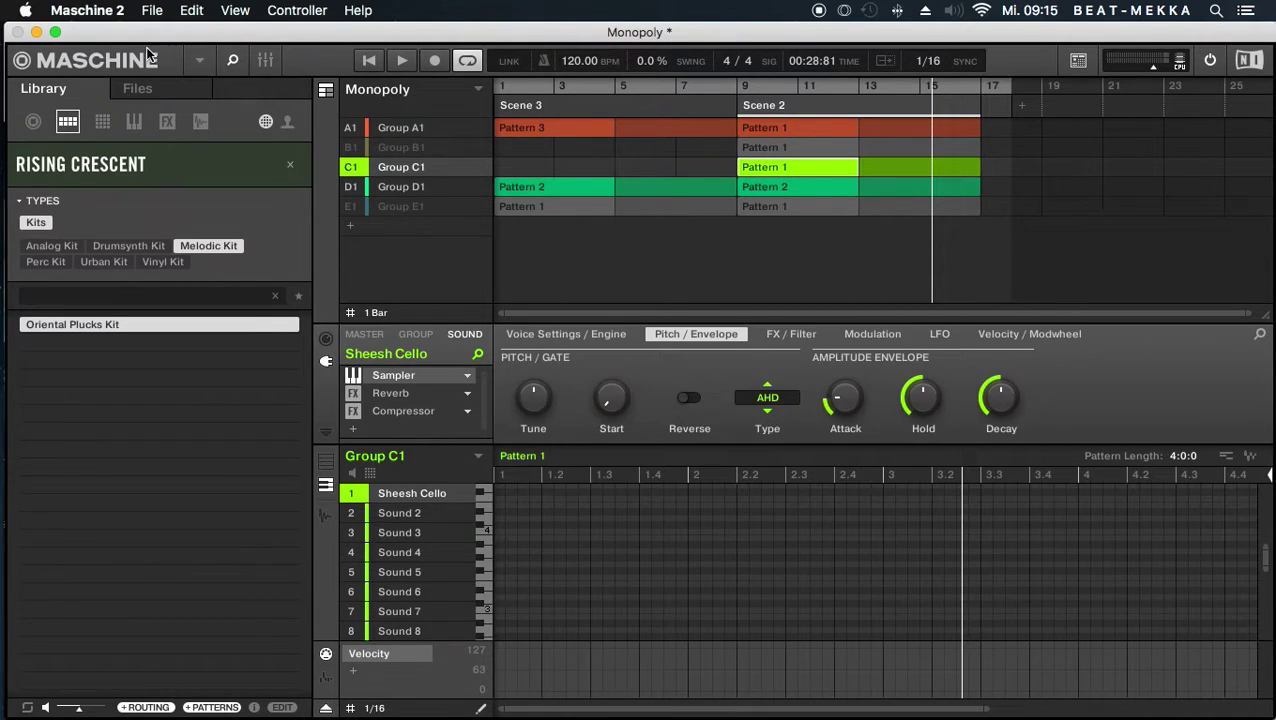
# - Save the Monopoly project
pyautogui.click(118, 8)
pyautogui.moveTo(146, 9)
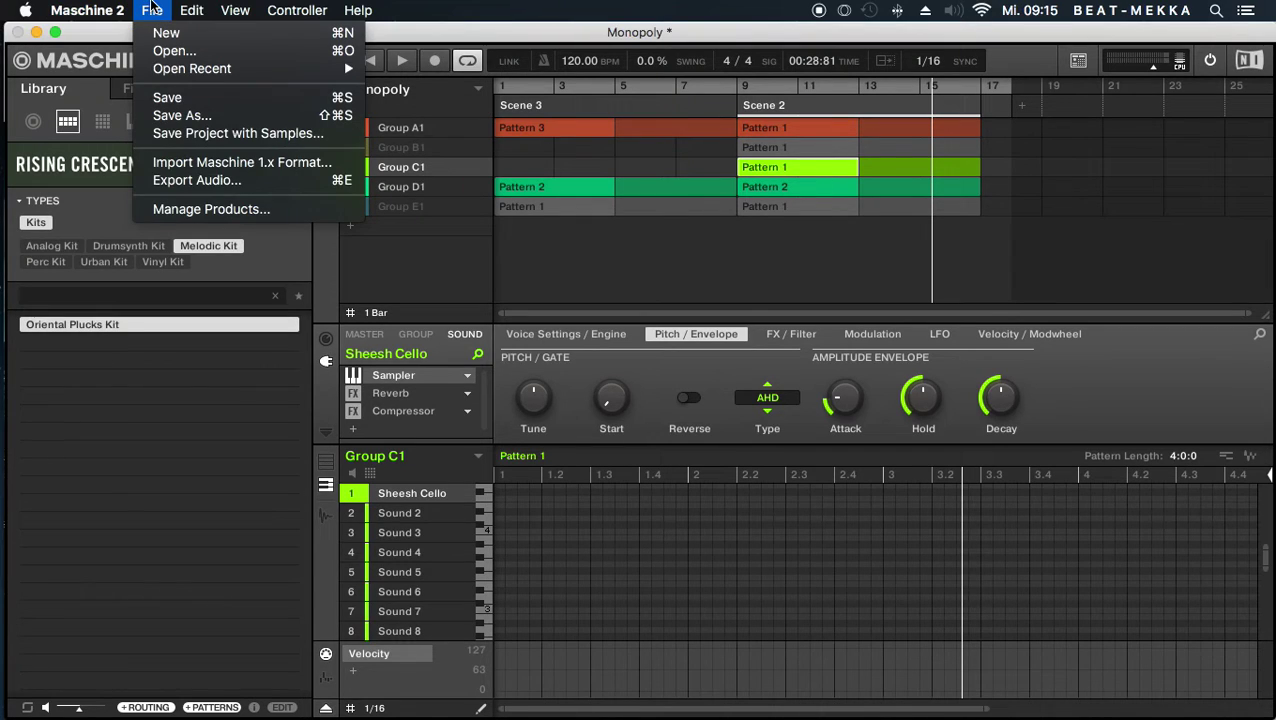
pyautogui.click(165, 97)
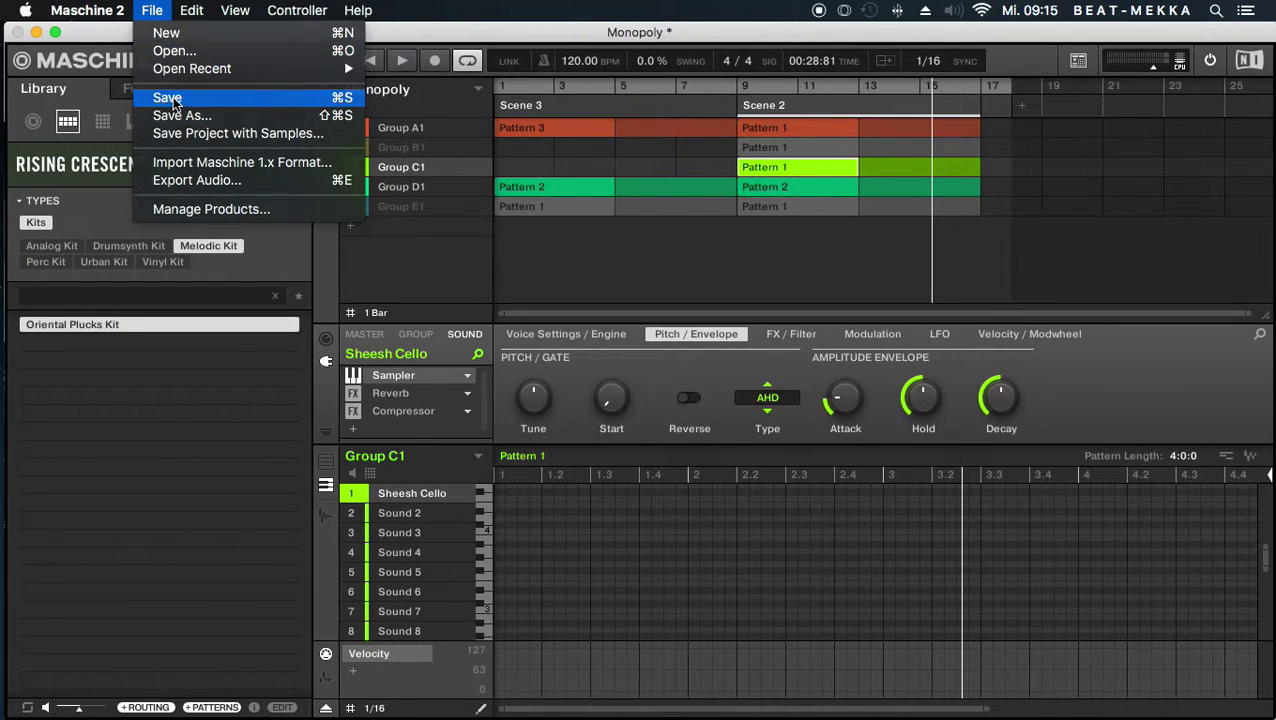
# - Start playback and compare the beat with Group E1 unmuted and muted
pyautogui.click(398, 60)
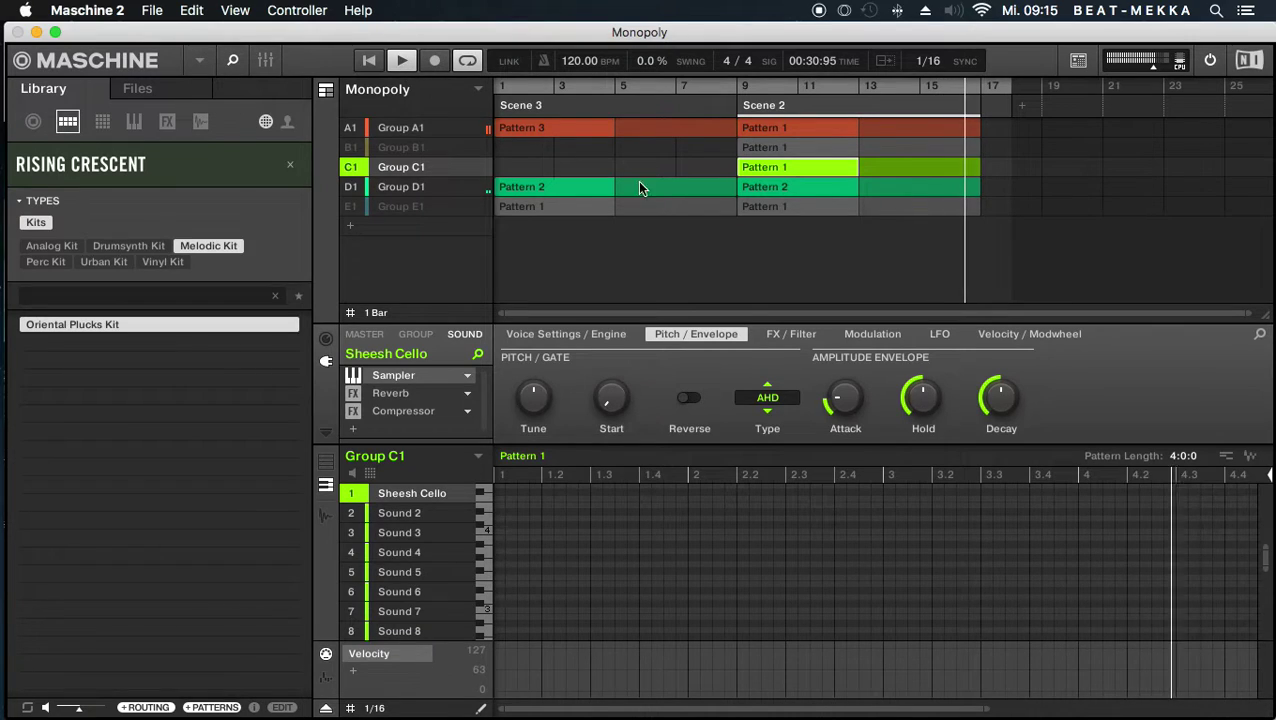
pyautogui.click(380, 206)
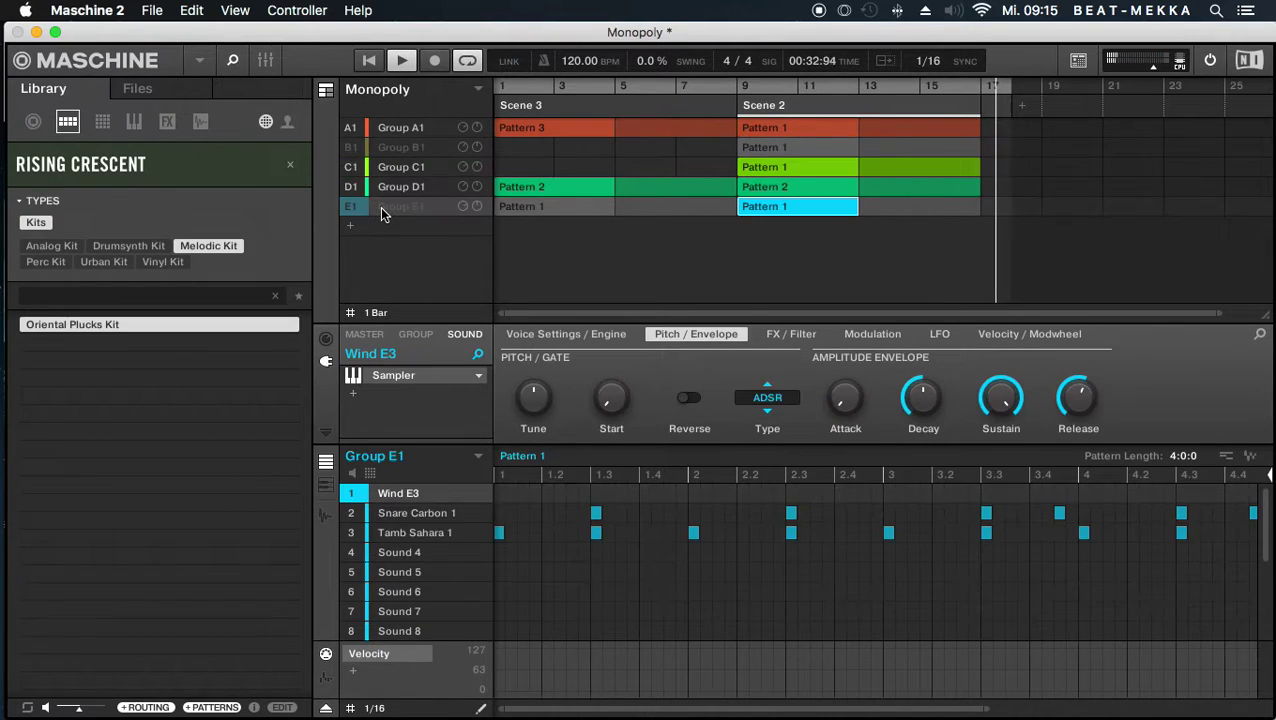
pyautogui.click(357, 206)
pyautogui.click(358, 207)
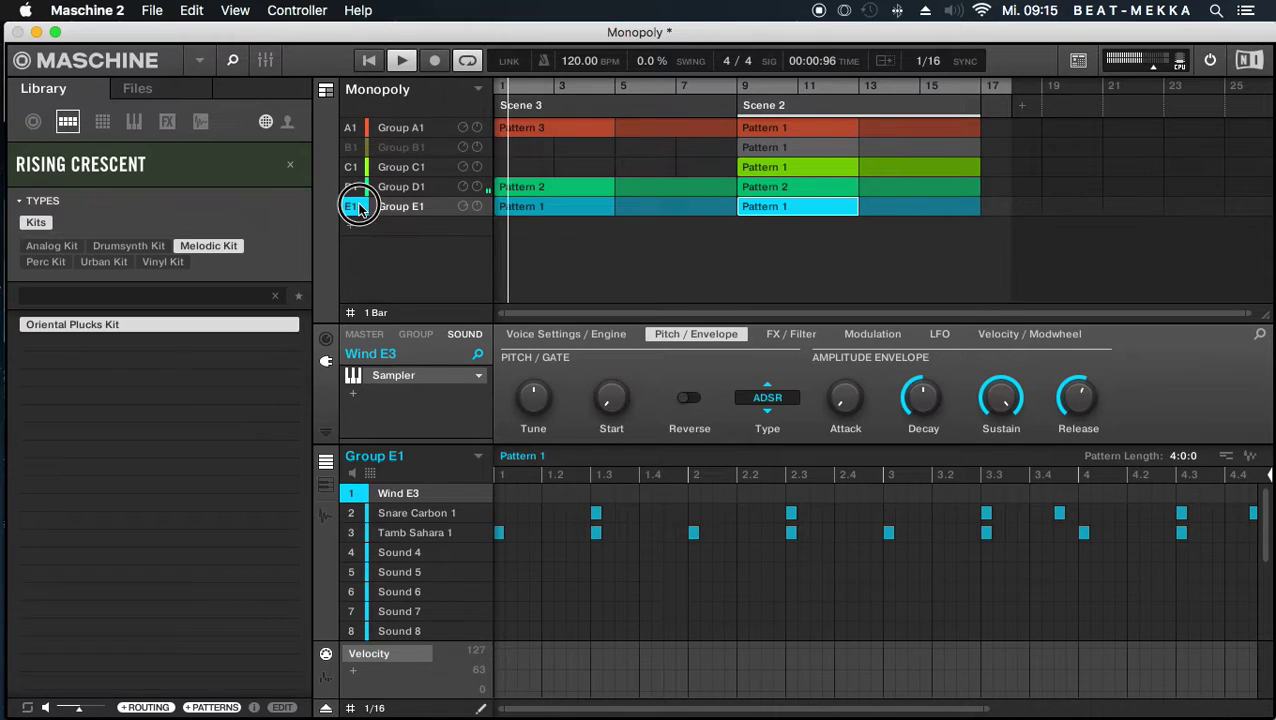
# - Mute Cretan E4 3 in Group D1 and erase its notes from Pattern 2
pyautogui.click(420, 186)
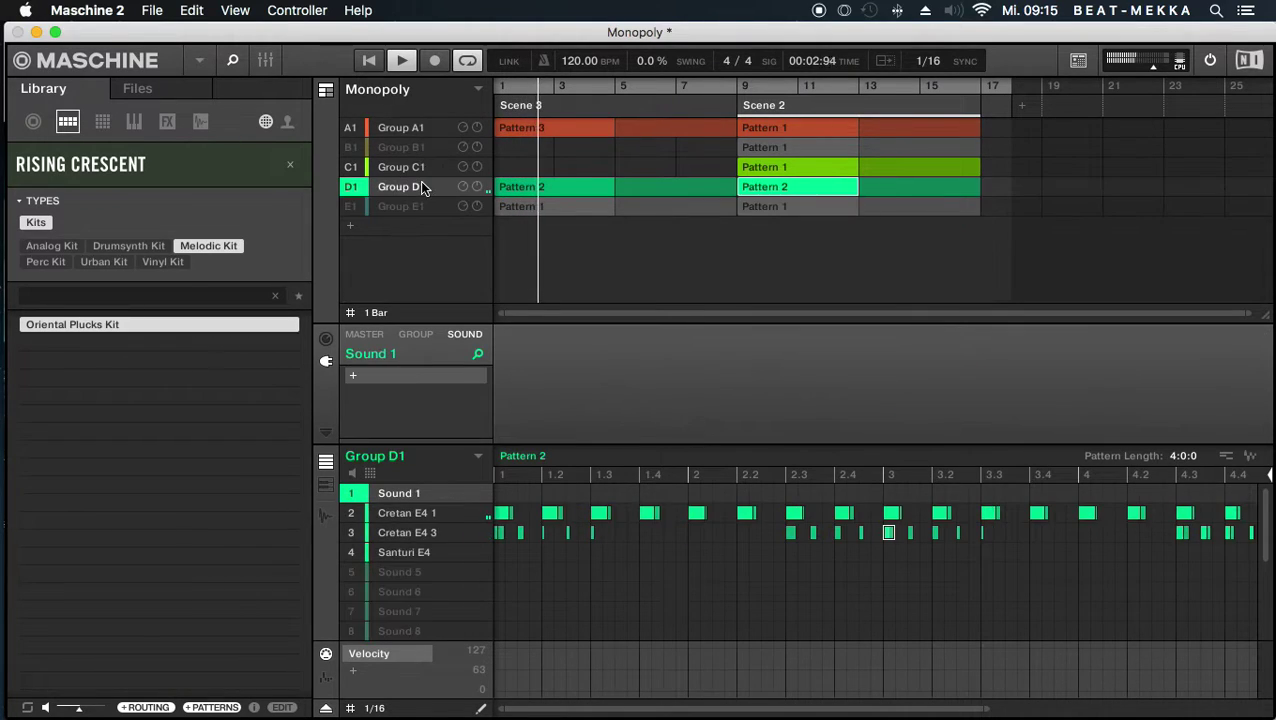
pyautogui.click(352, 532)
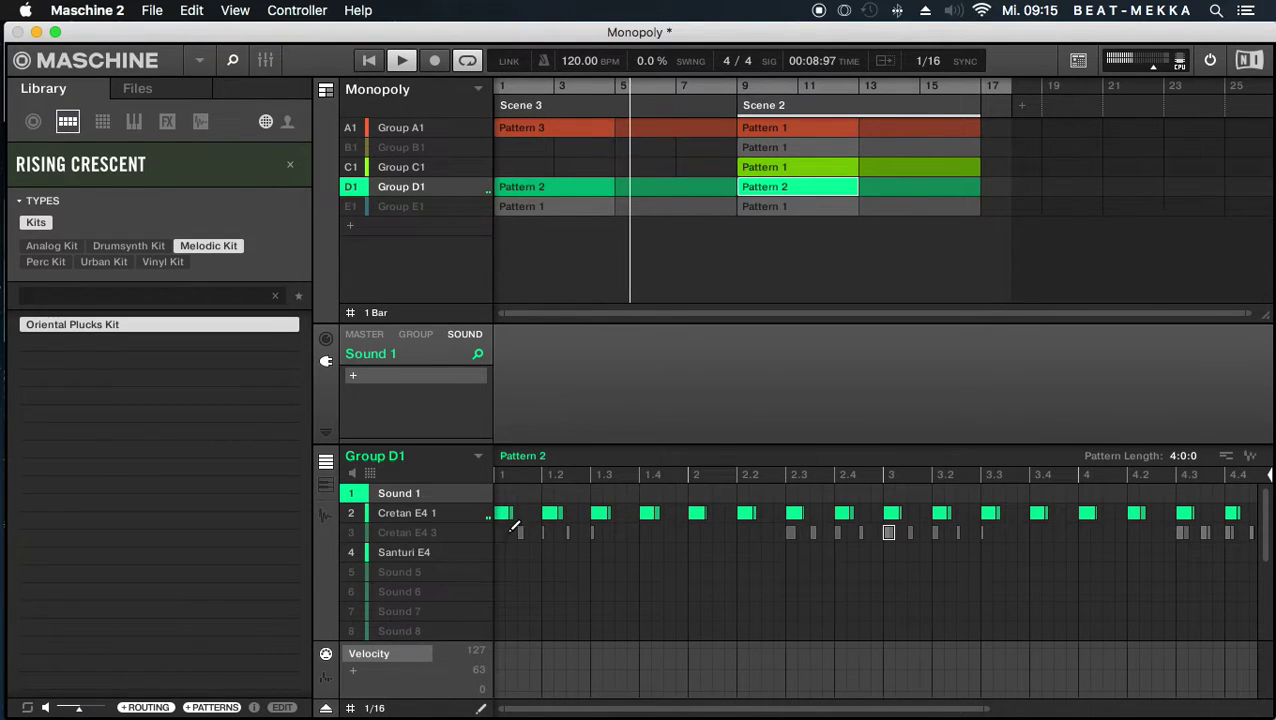
pyautogui.moveTo(522, 532)
pyautogui.mouseDown()
pyautogui.moveTo(635, 518)
pyautogui.moveTo(1271, 507)
pyautogui.moveTo(1188, 487)
pyautogui.mouseUp()
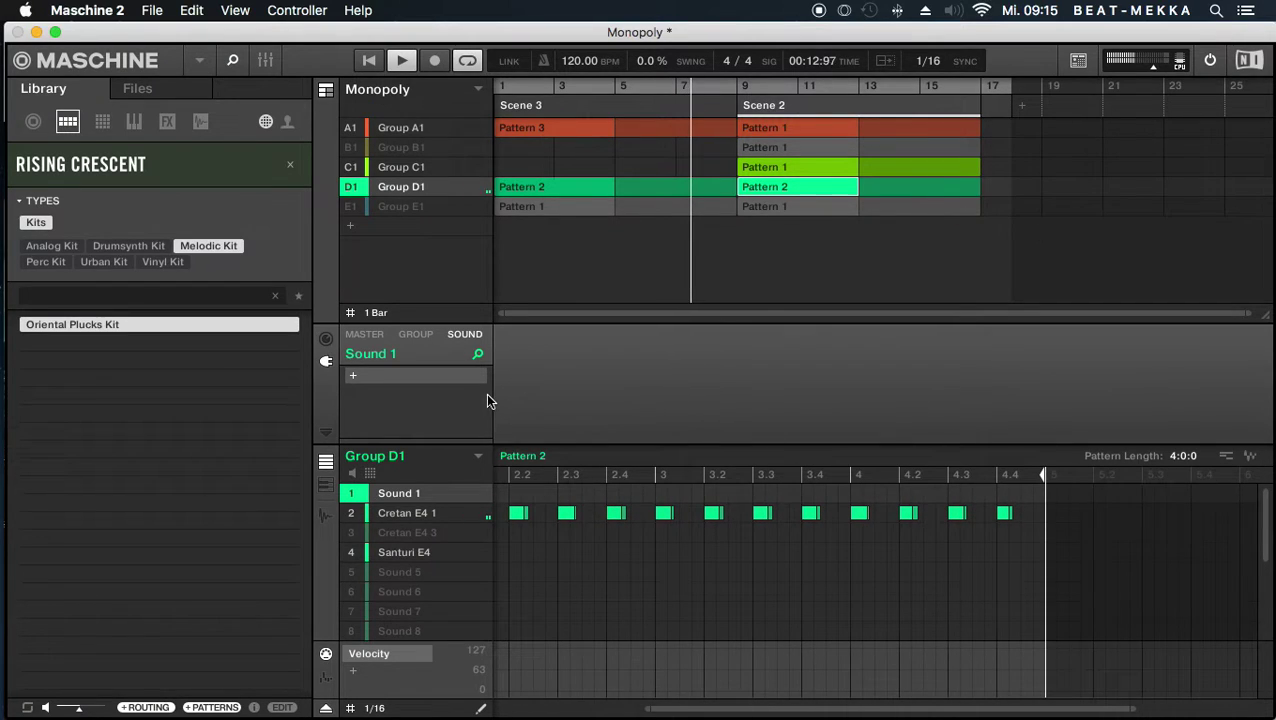
# - Solo Group D1 and unmute Group E1 alongside it
pyautogui.click(348, 184)
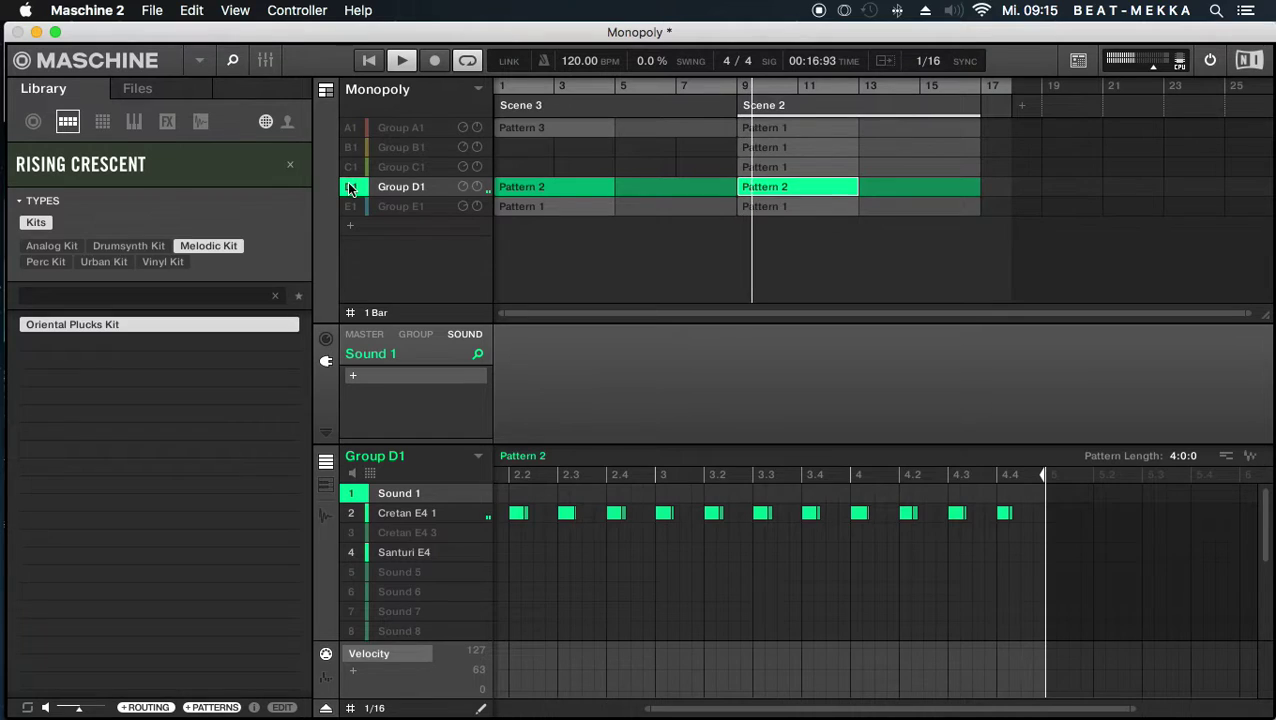
pyautogui.click(354, 207)
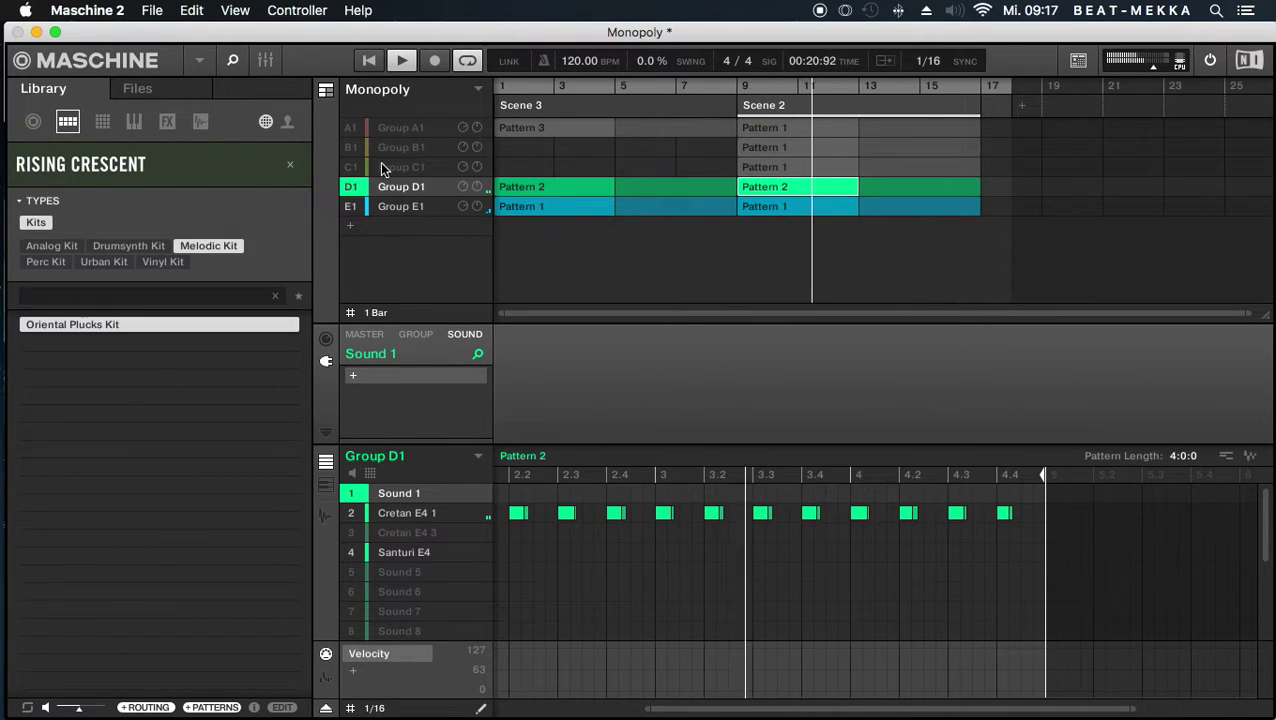
# - Audition Group A1 by toggling its mute, mute its Kick Ra 1 sound and leave the group unmuted
pyautogui.click(401, 127)
pyautogui.click(357, 129)
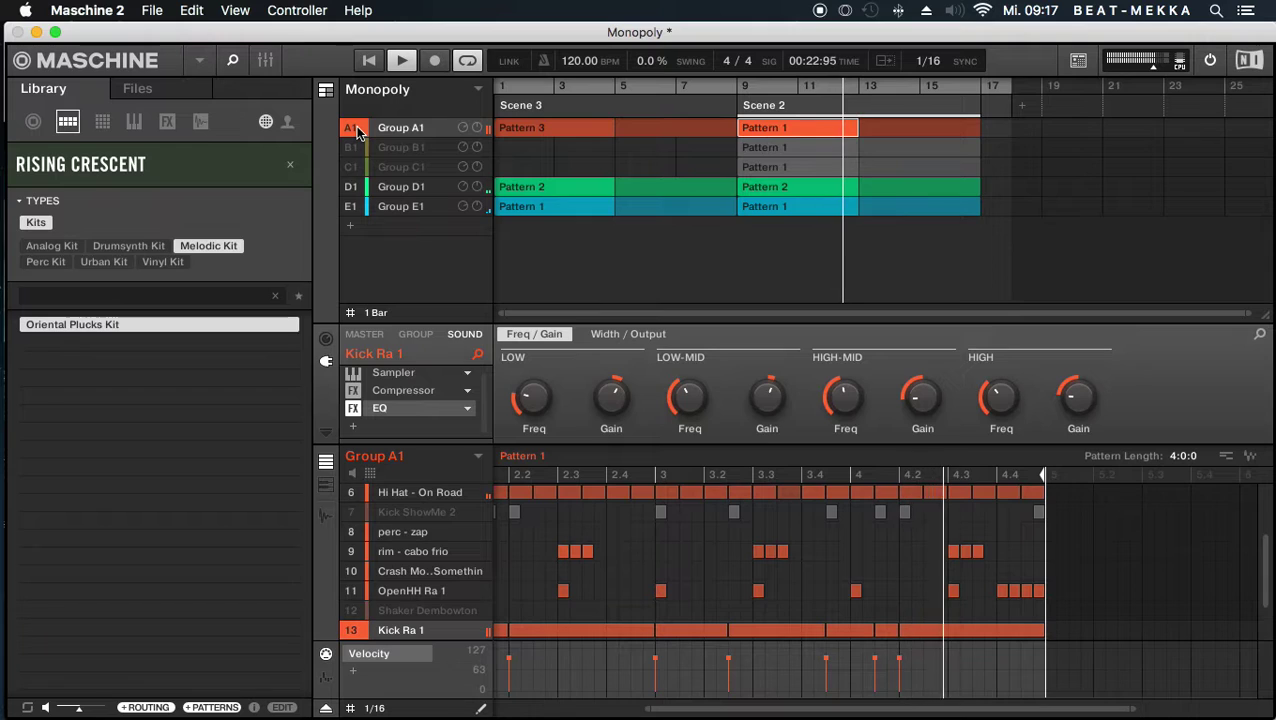
pyautogui.click(357, 129)
pyautogui.scroll(3, 370, 550)
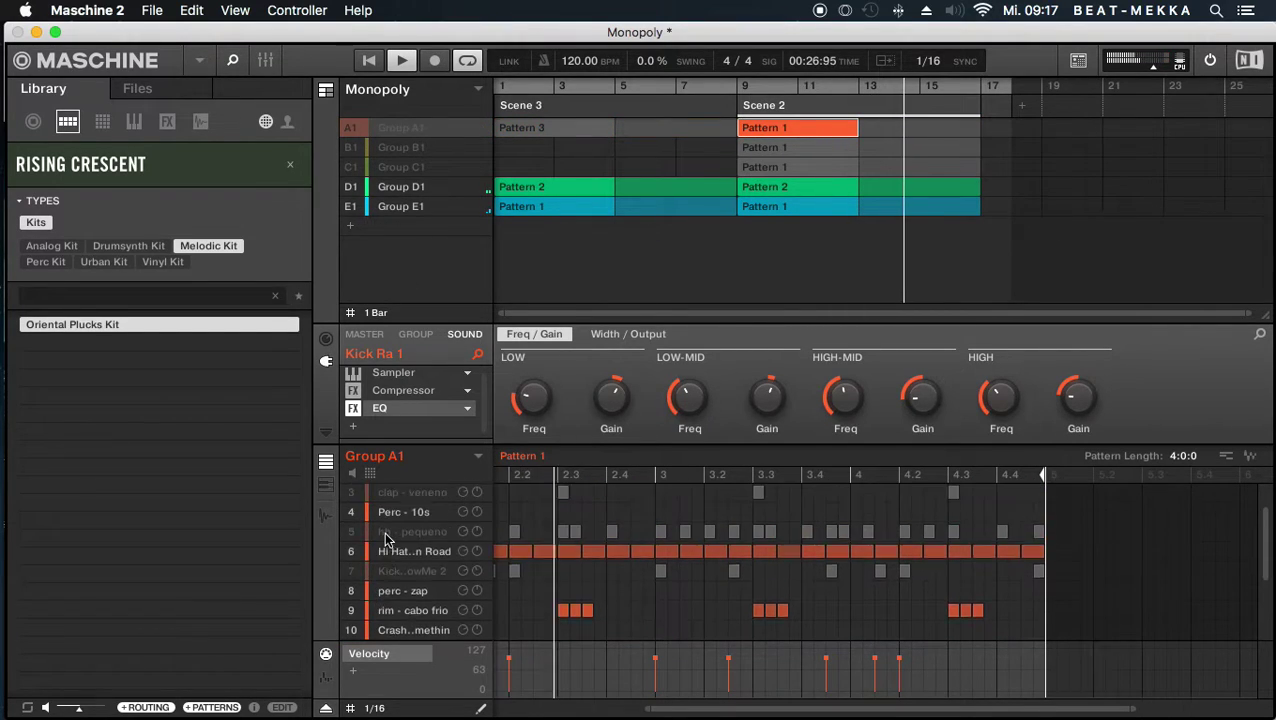
pyautogui.scroll(-3, 387, 540)
pyautogui.click(351, 627)
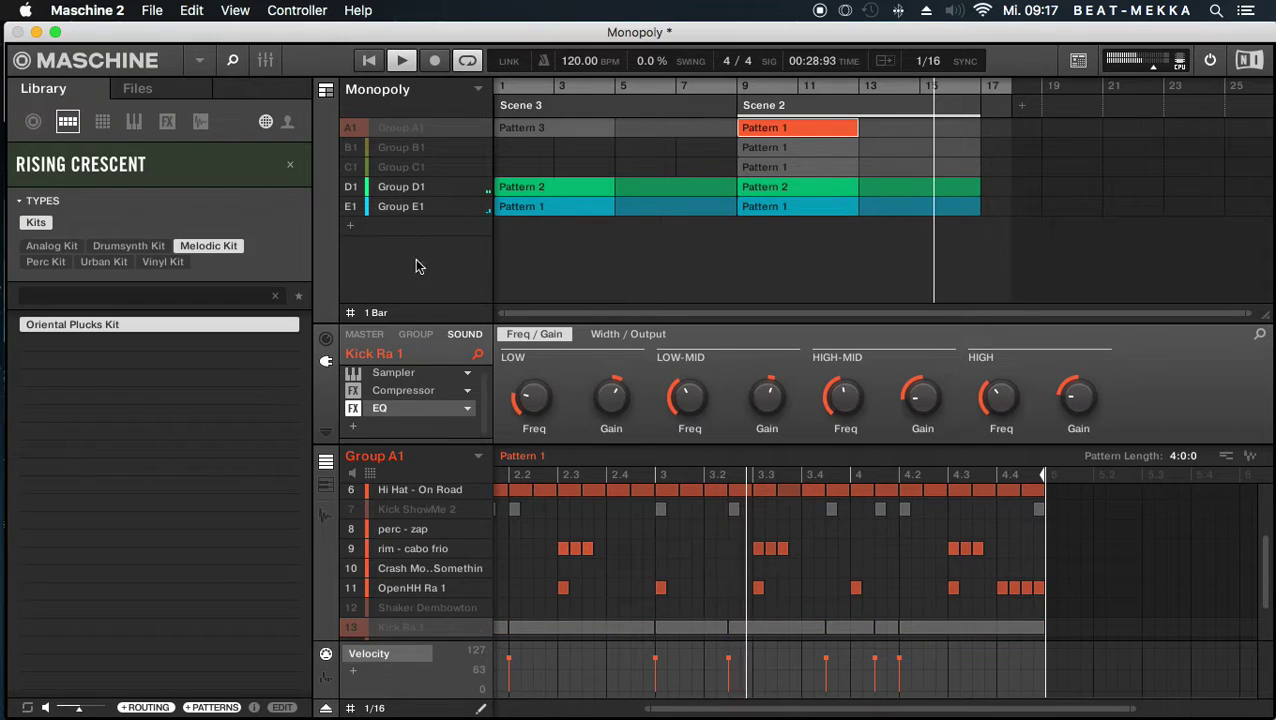
pyautogui.click(360, 131)
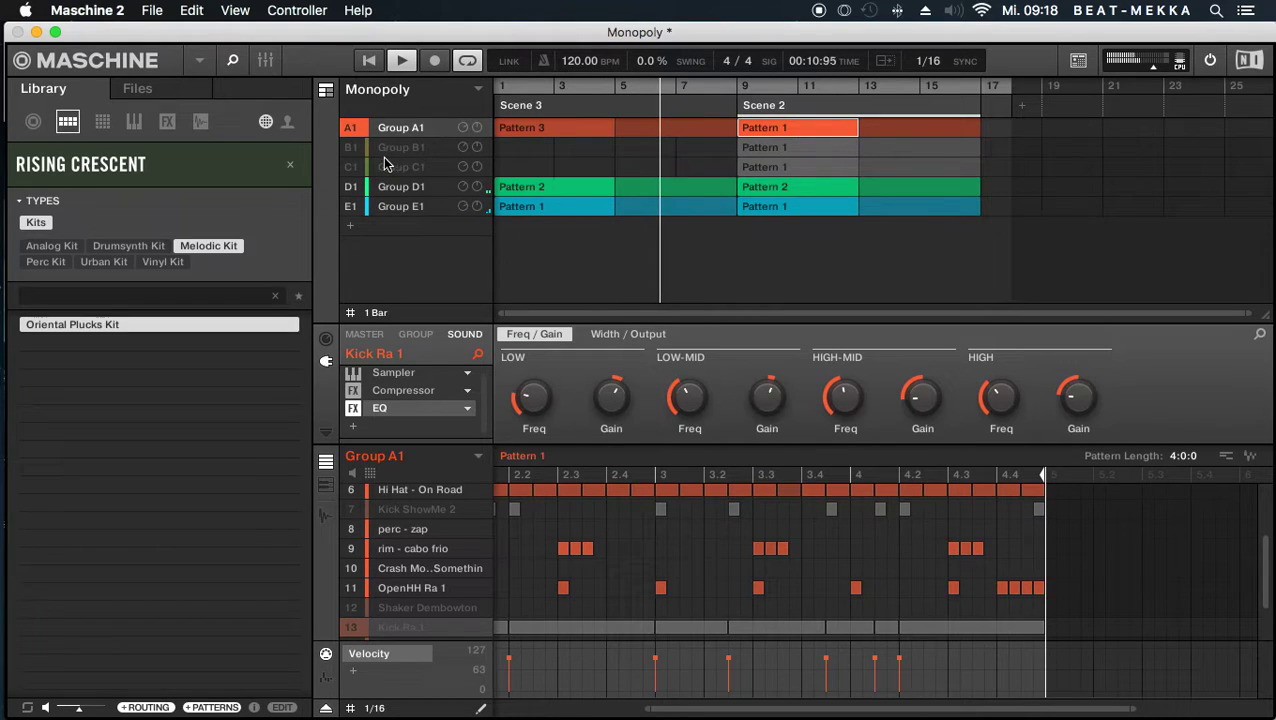
# - Bring Group C1 back in and replace its Sheesh Cello with the Close Grand instrument from Magnate Hustle
pyautogui.click(380, 168)
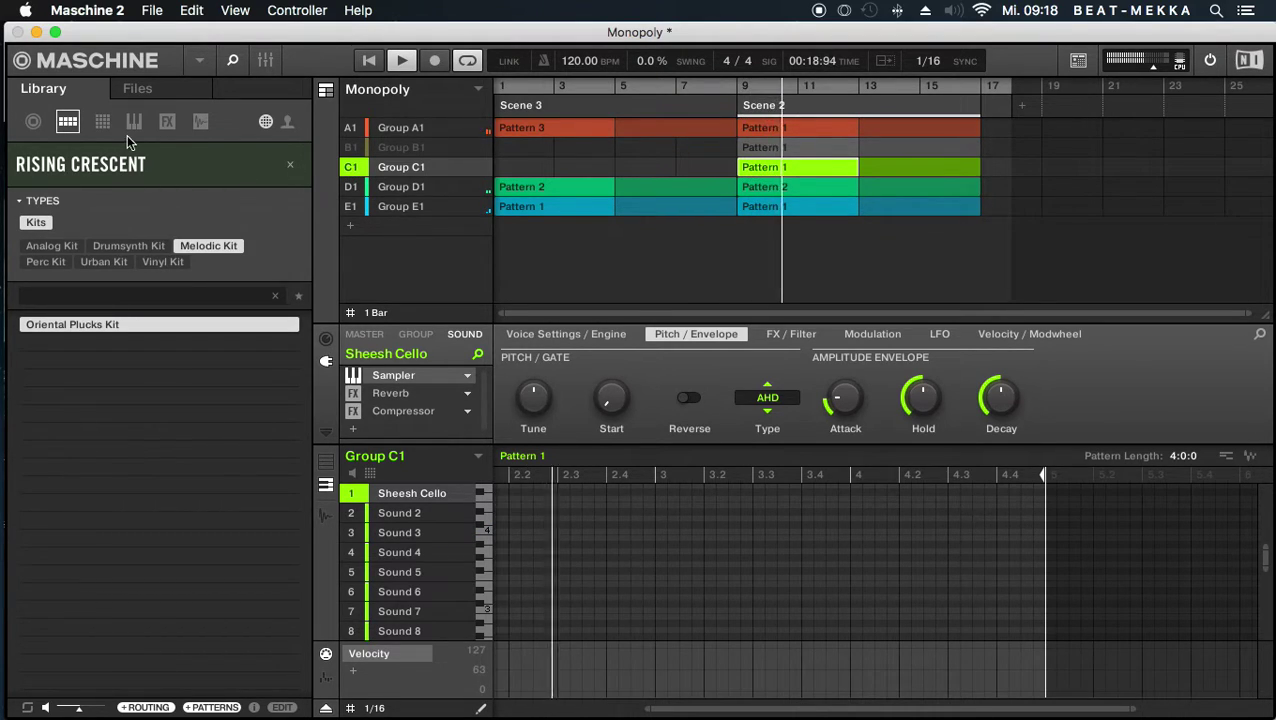
pyautogui.click(101, 122)
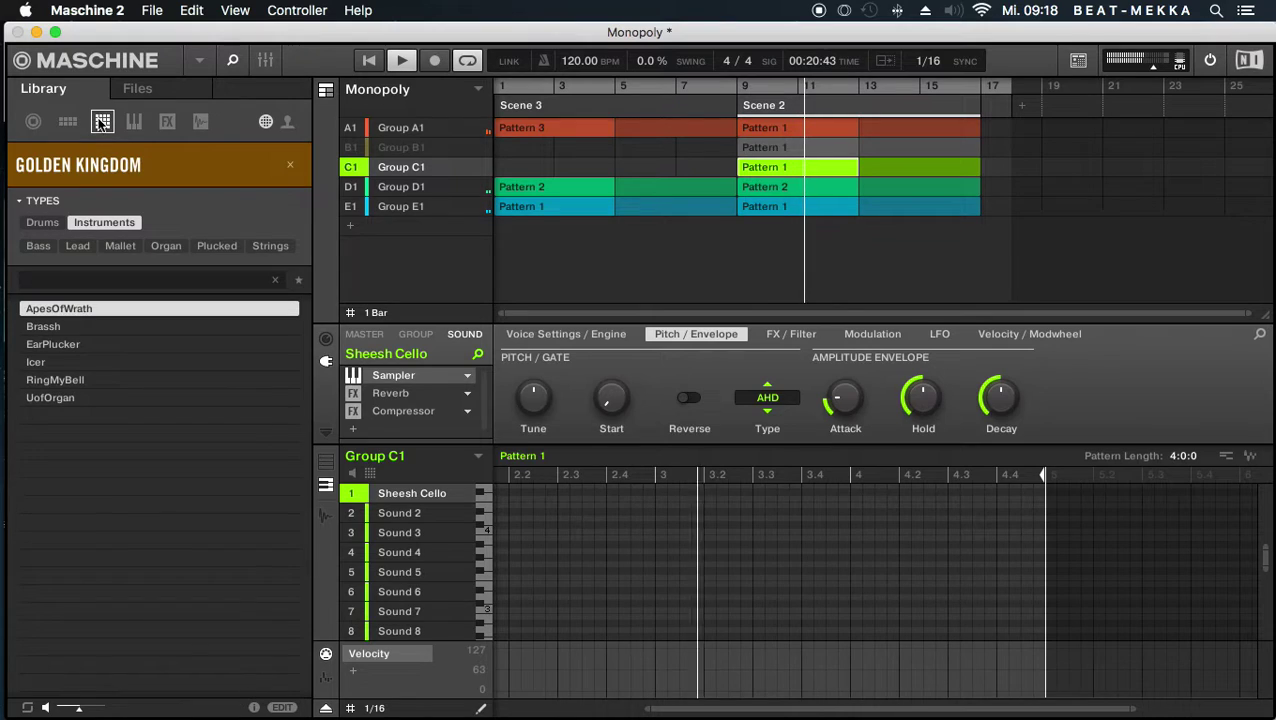
pyautogui.click(111, 168)
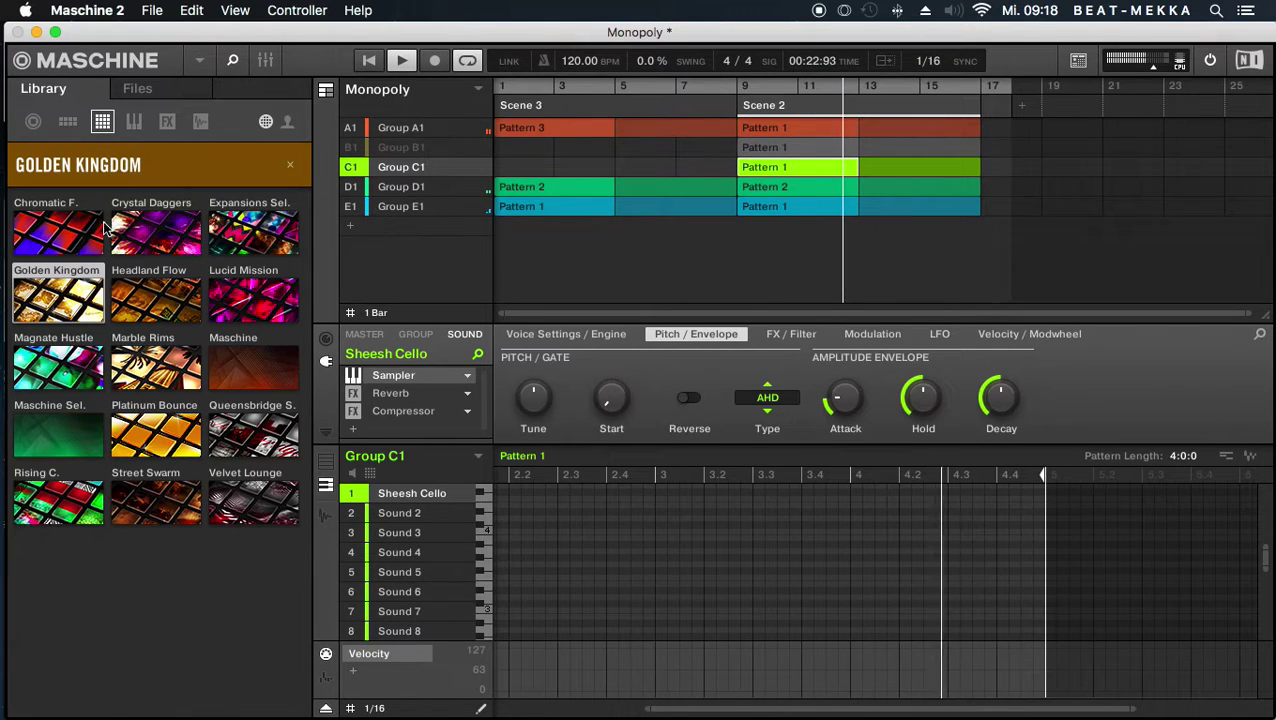
pyautogui.click(60, 378)
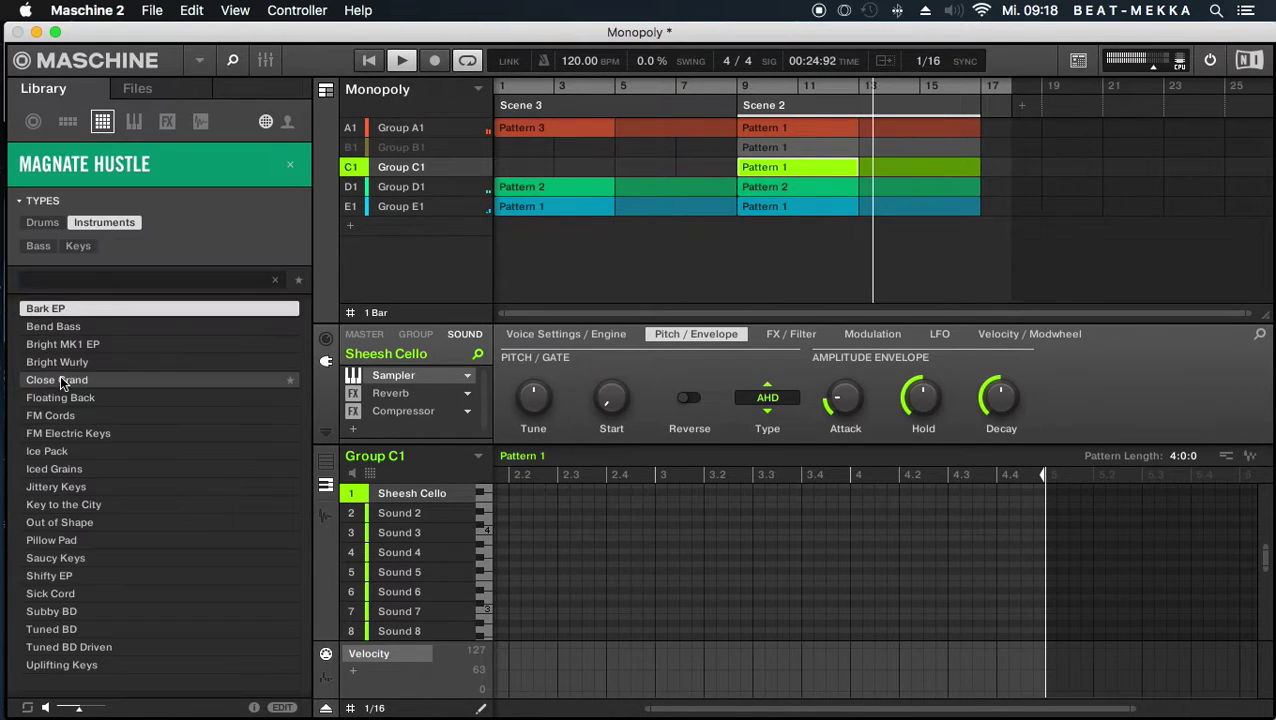
pyautogui.click(60, 381)
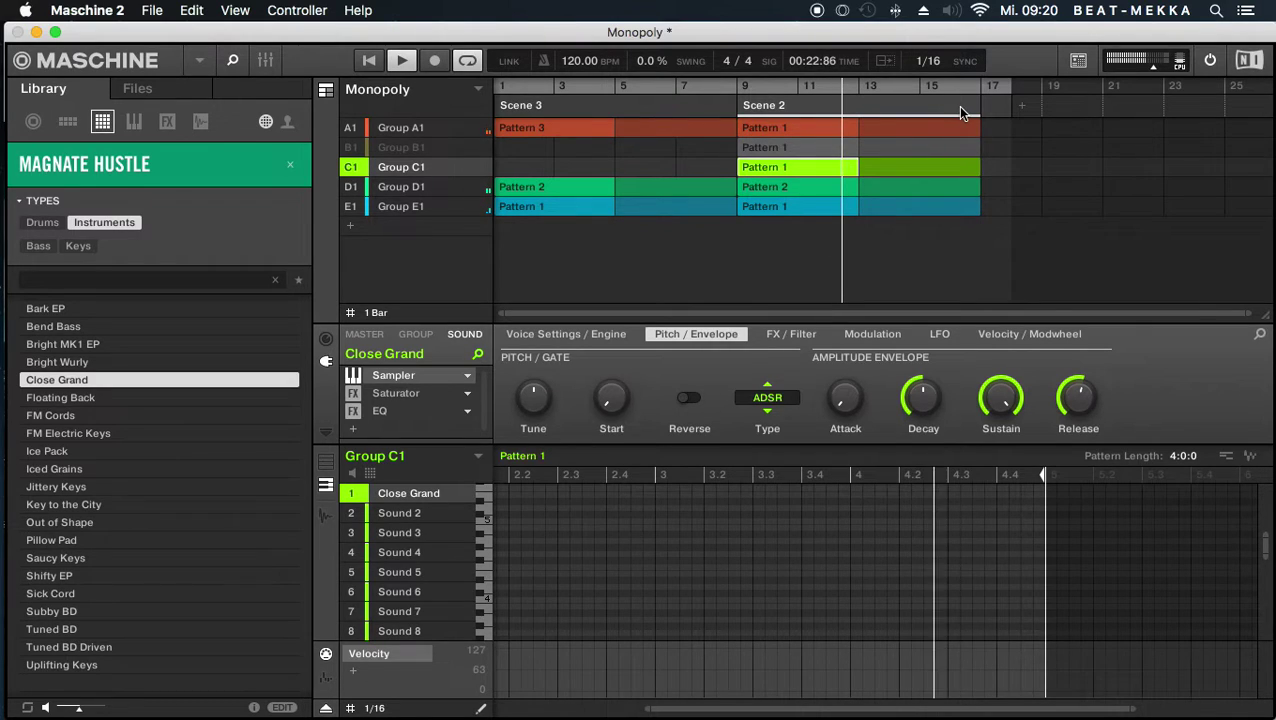
# - Unmute Group B1 and view its Cowbell Zen part, then reselect Group C1 and leave it unmuted
pyautogui.click(355, 148)
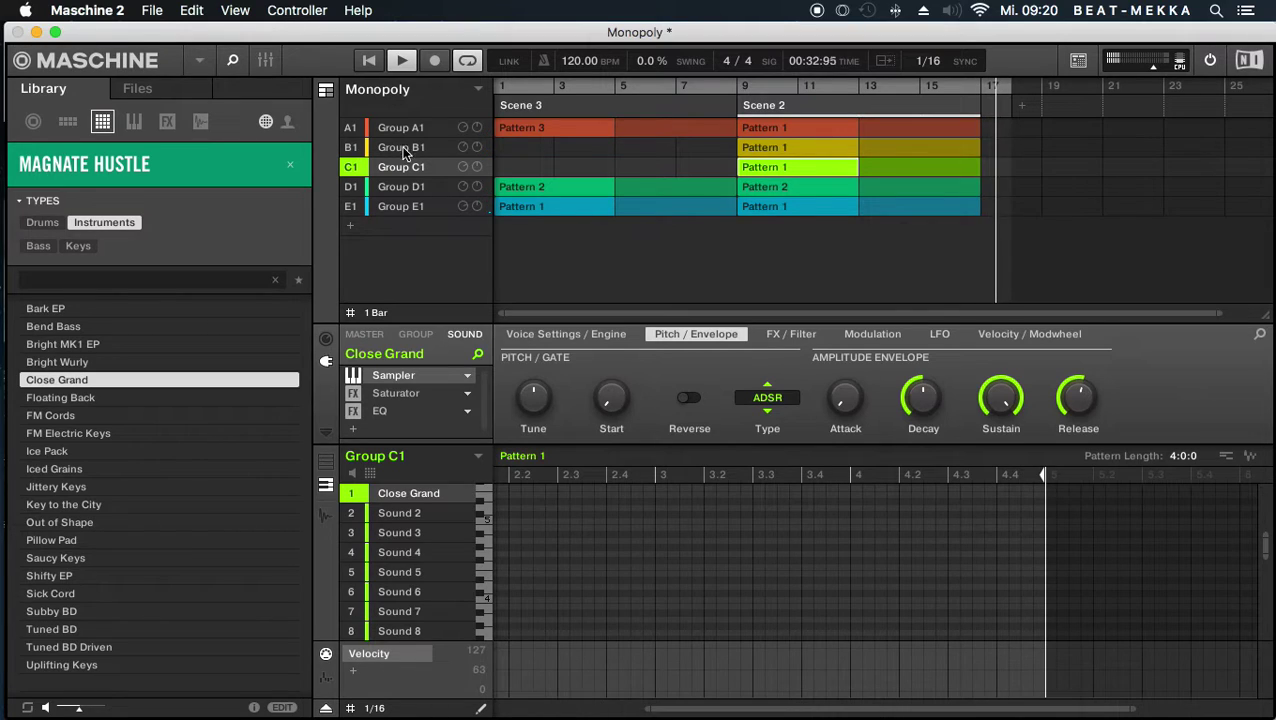
pyautogui.click(405, 150)
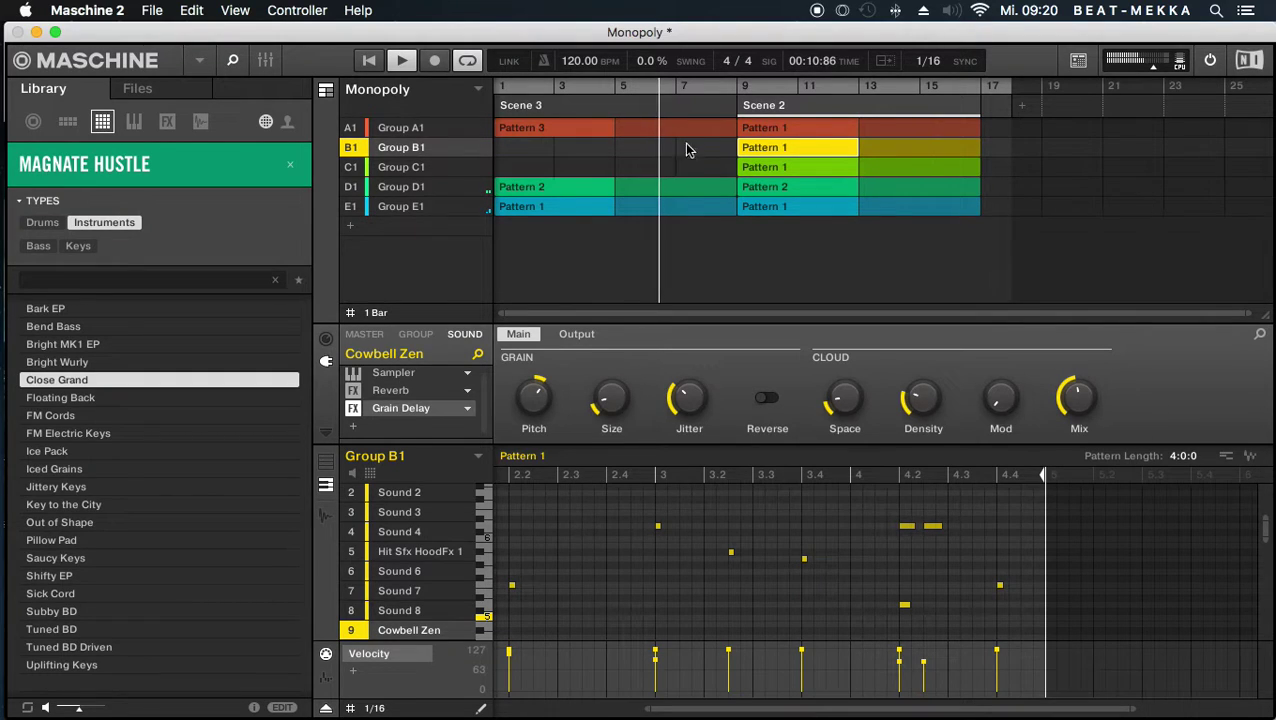
pyautogui.click(389, 172)
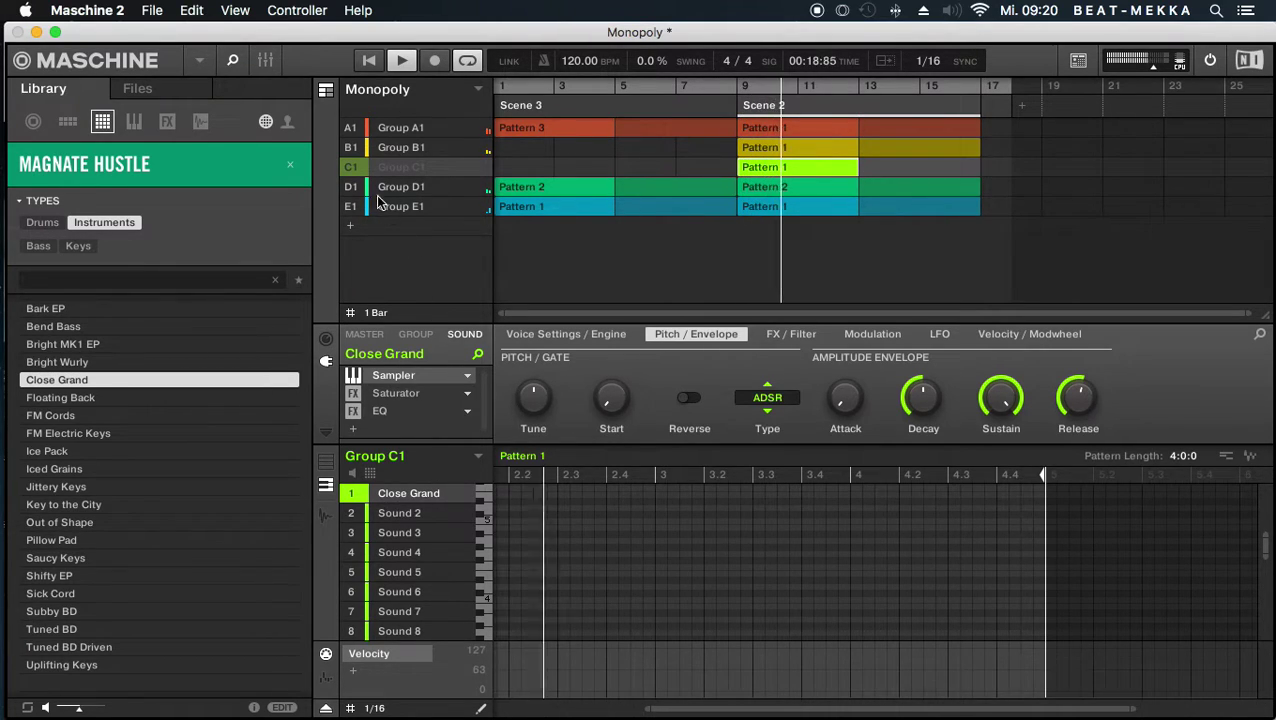
pyautogui.click(356, 170)
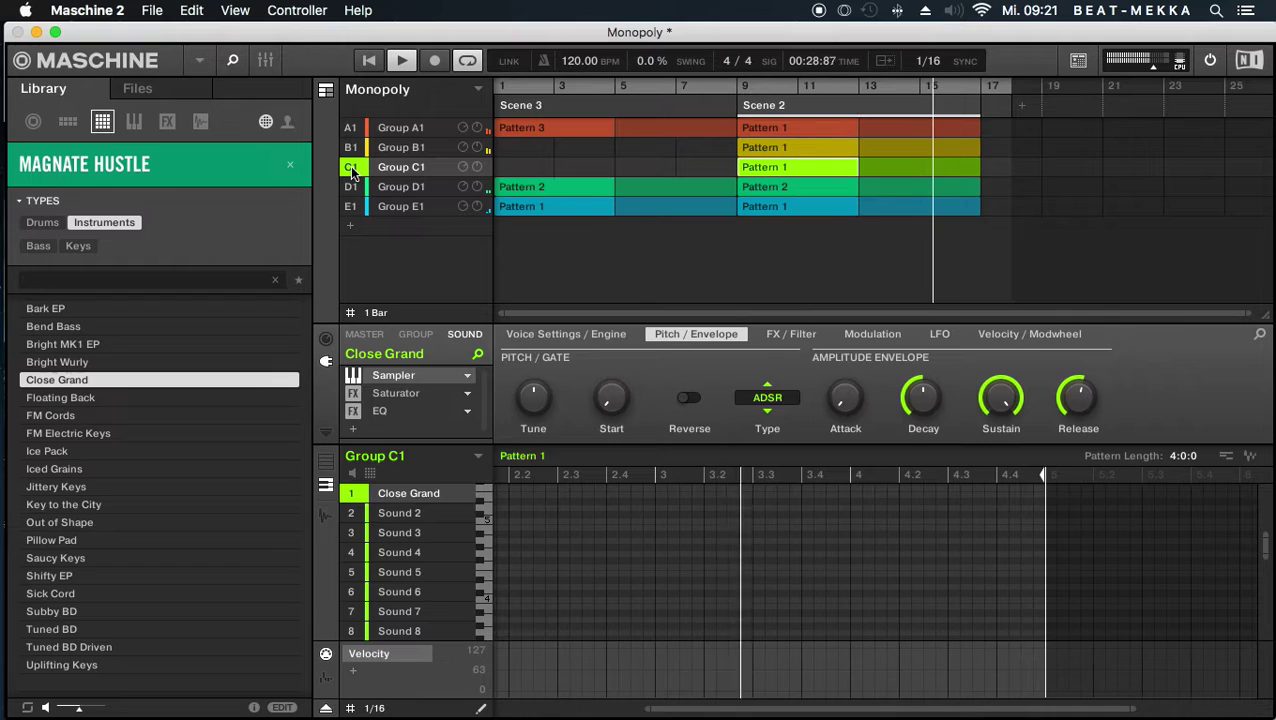
# - Record a long Close Grand note from bar 3 into a new Group C1 pattern in Scene 3 and restart playback
pyautogui.press('super+r')
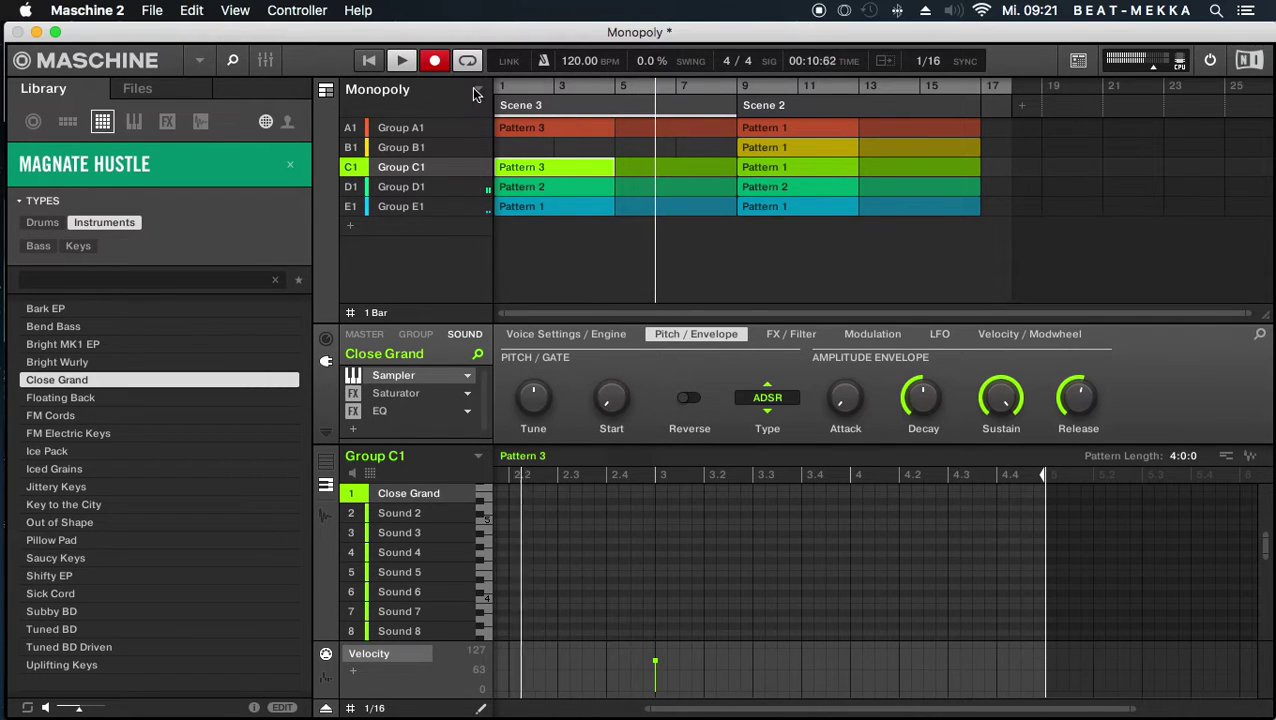
pyautogui.click(400, 62)
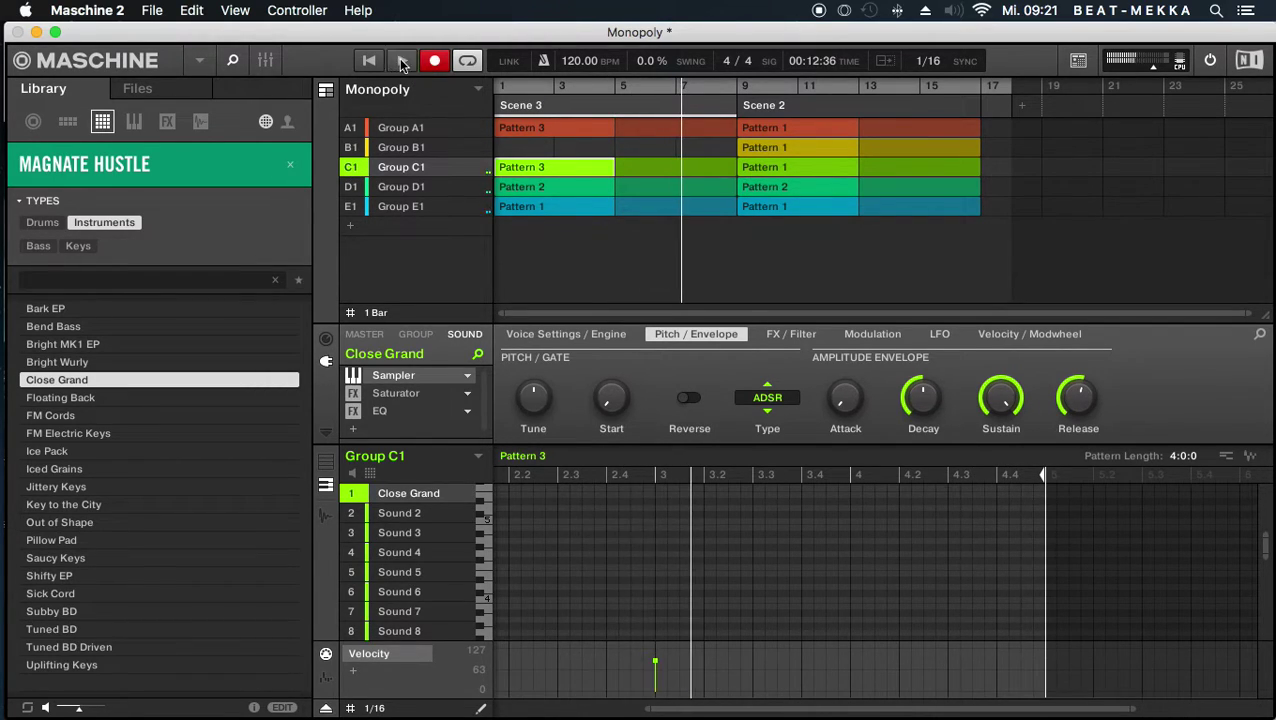
pyautogui.click(400, 62)
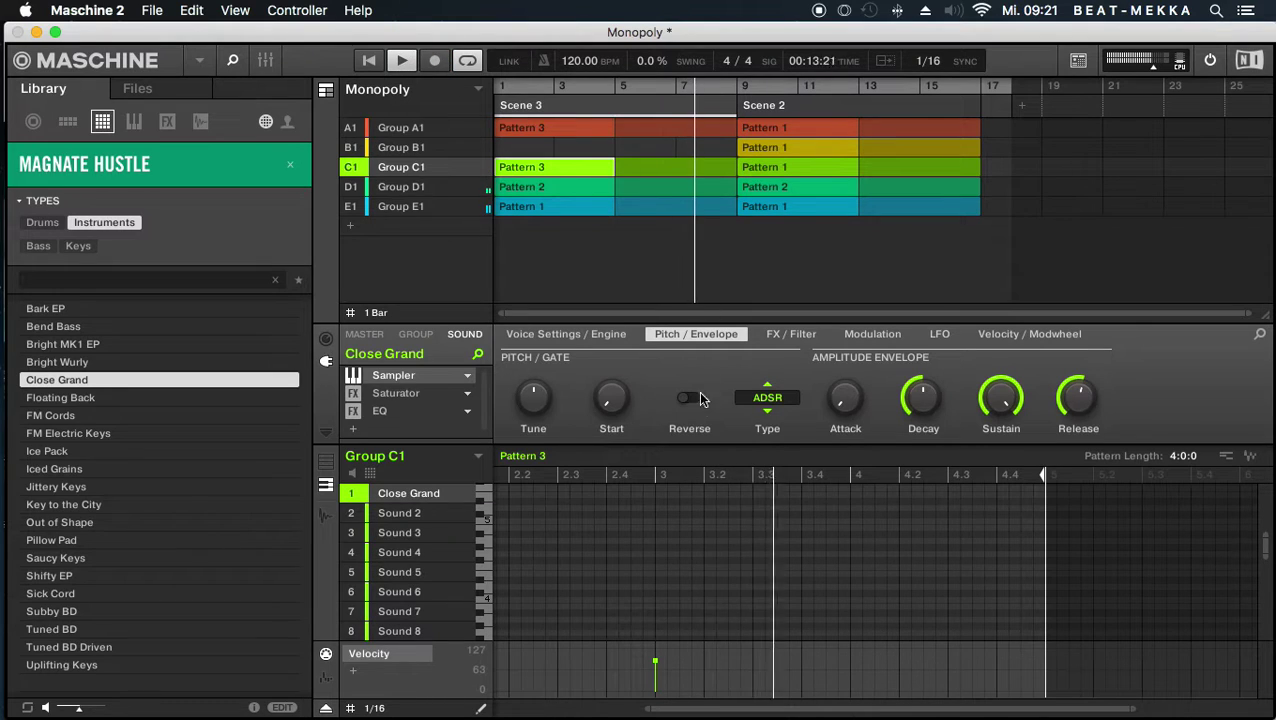
pyautogui.moveTo(603, 588)
pyautogui.mouseDown()
pyautogui.moveTo(515, 589)
pyautogui.moveTo(636, 585)
pyautogui.mouseUp()
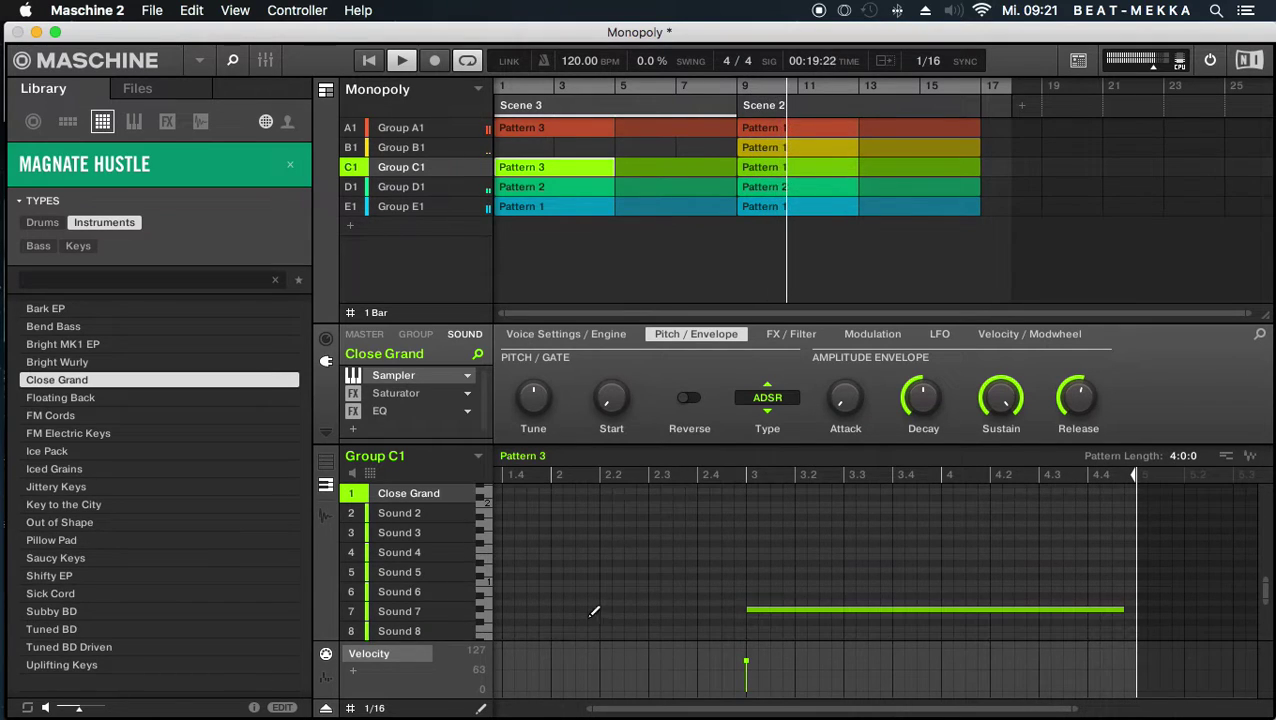
# - Add a low Close Grand note at bar 1 of Group C1's Pattern 3 and lengthen it to just before bar 3
pyautogui.moveTo(620, 708); pyautogui.dragTo(532, 708)
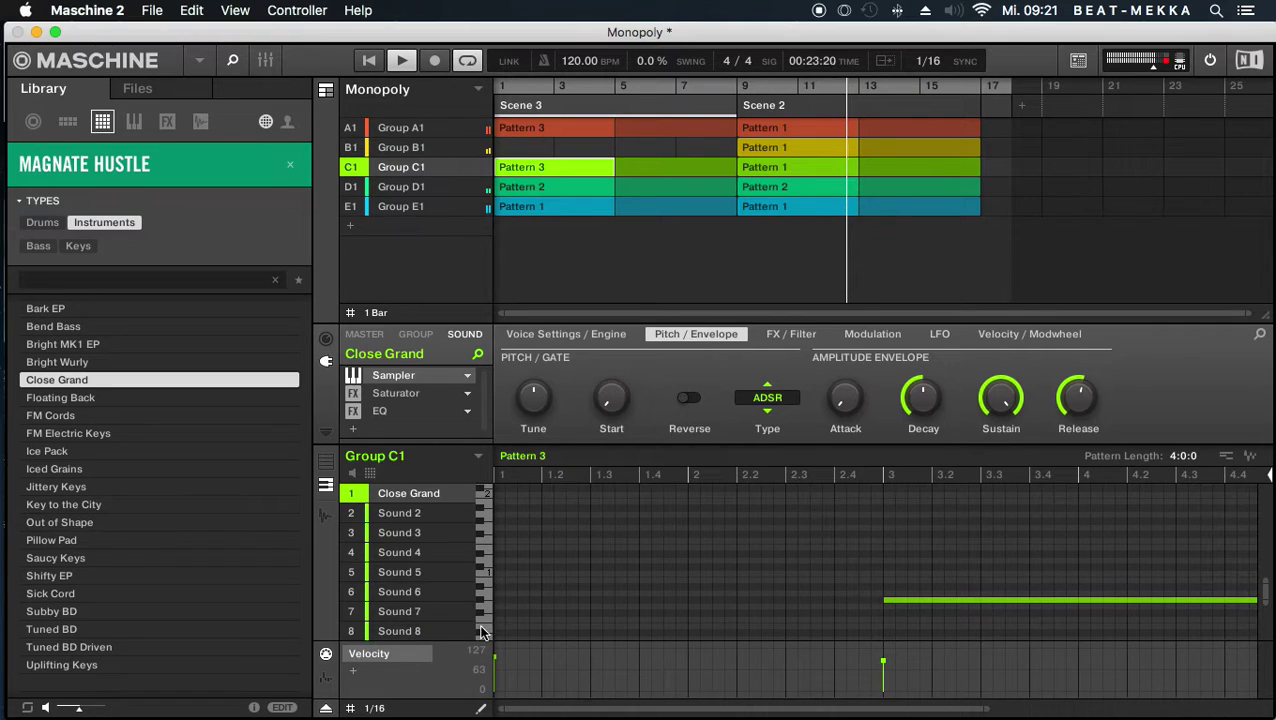
pyautogui.click(500, 603)
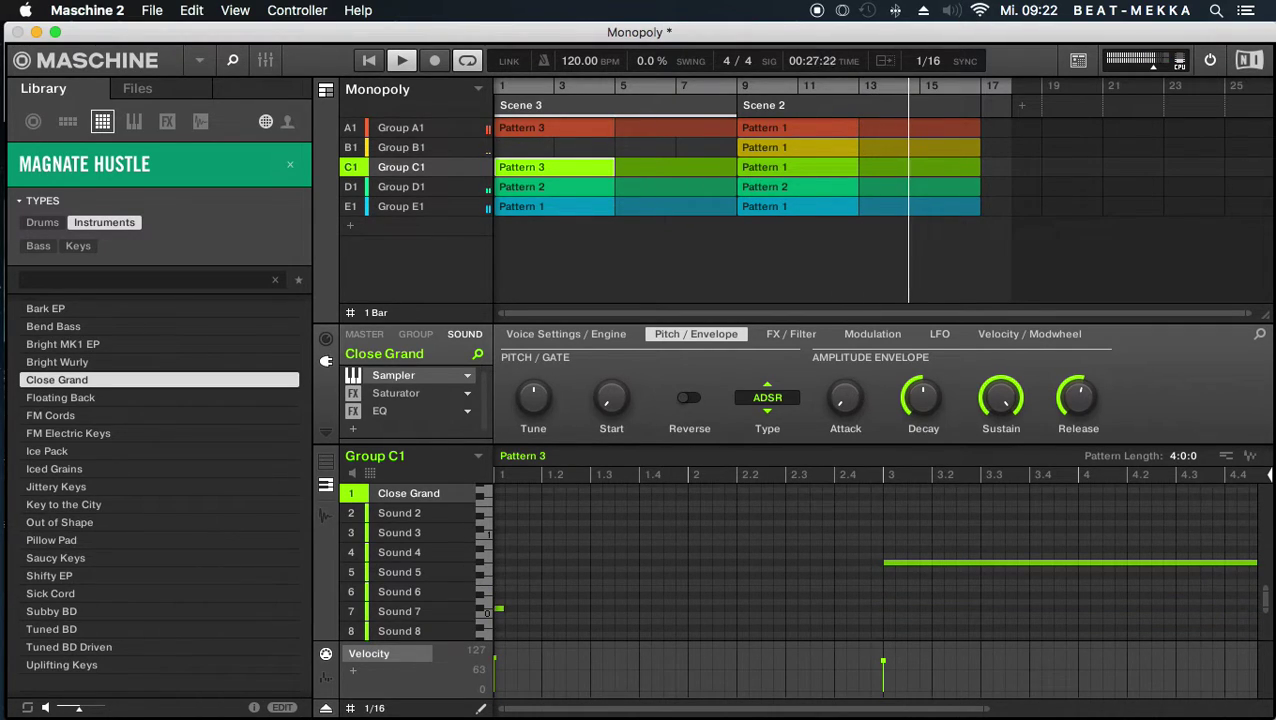
pyautogui.moveTo(498, 608); pyautogui.dragTo(832, 608)
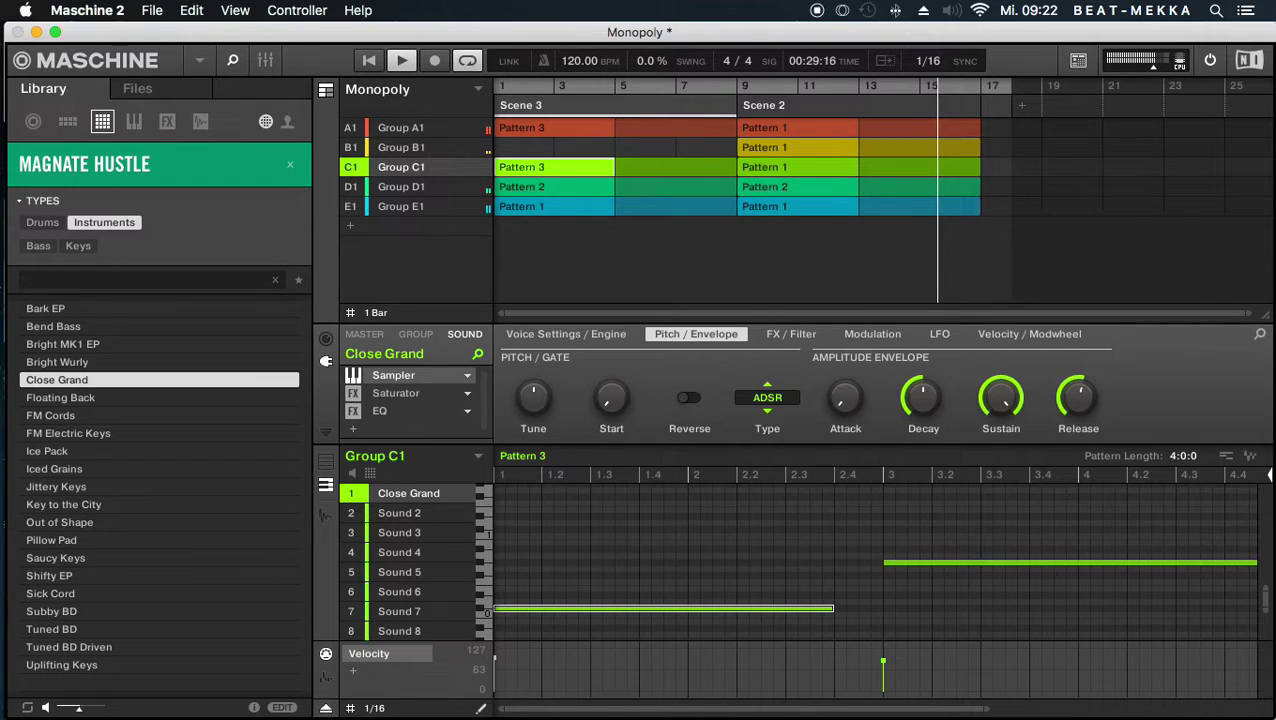
pyautogui.click(495, 658)
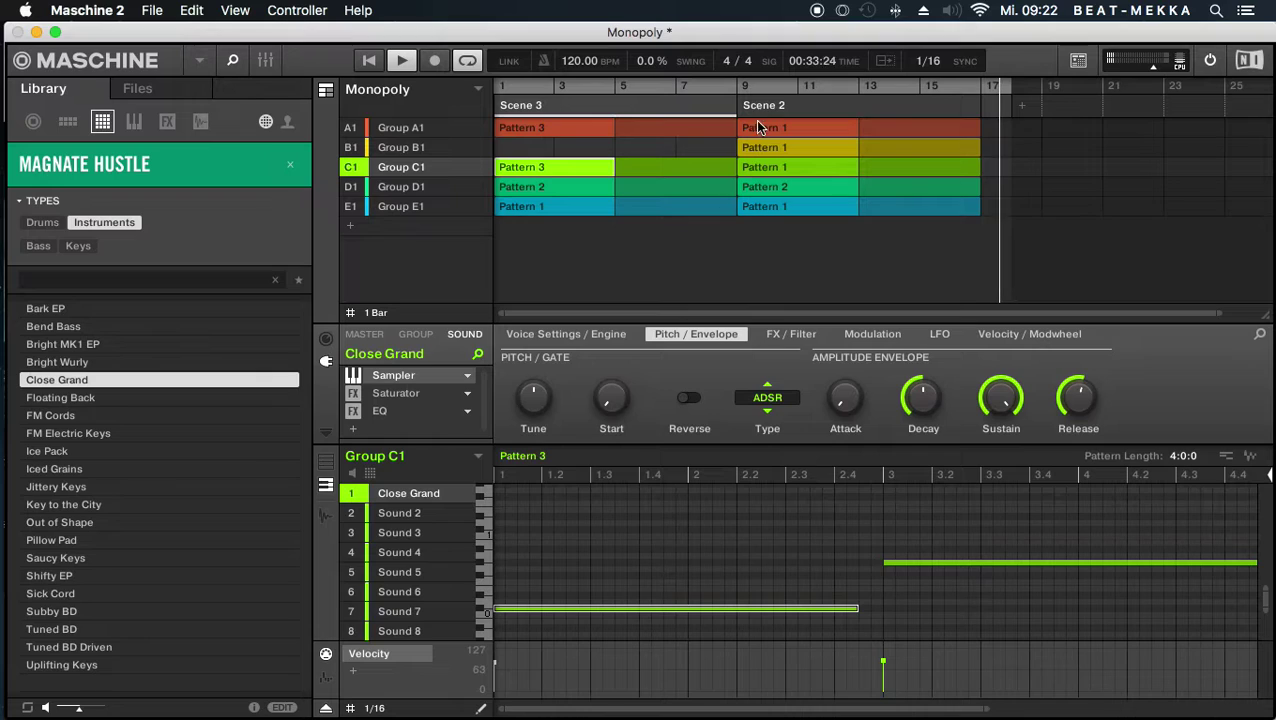
# - Clear Group C1's Pattern 1 in Scene 2 and remove it from the scene
pyautogui.click(762, 167)
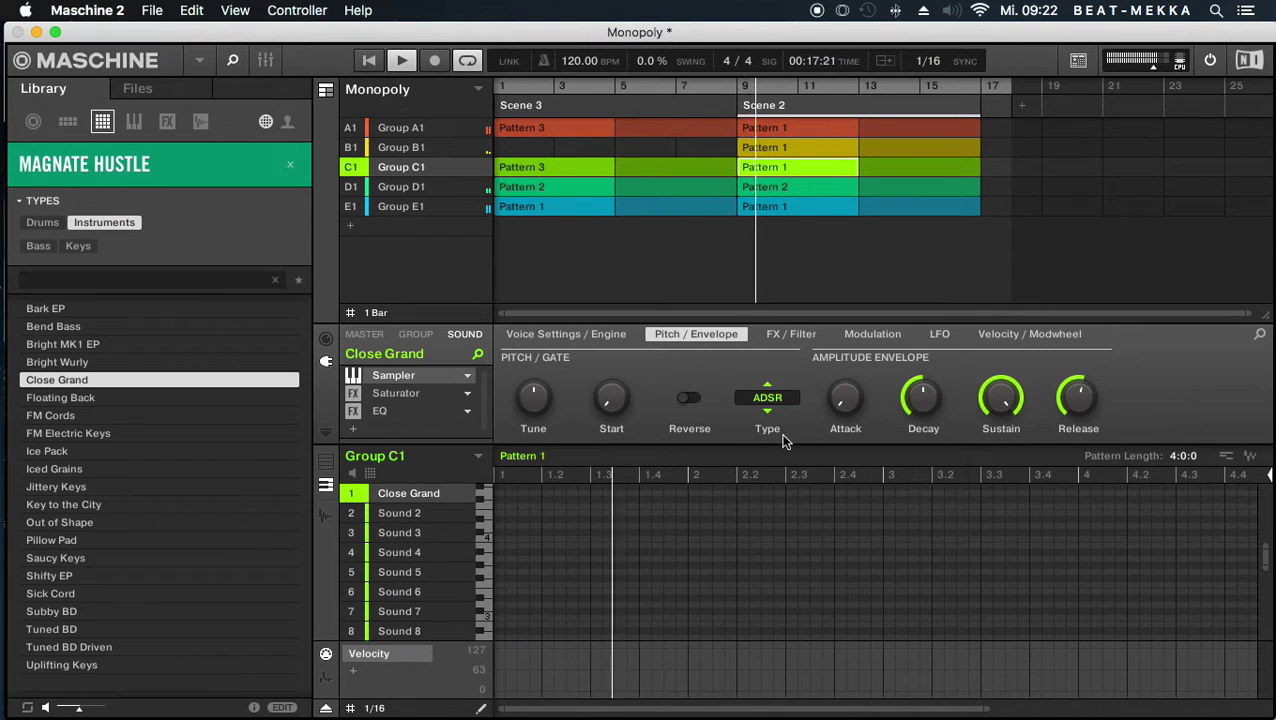
pyautogui.rightClick(776, 167)
pyautogui.moveTo(808, 190)
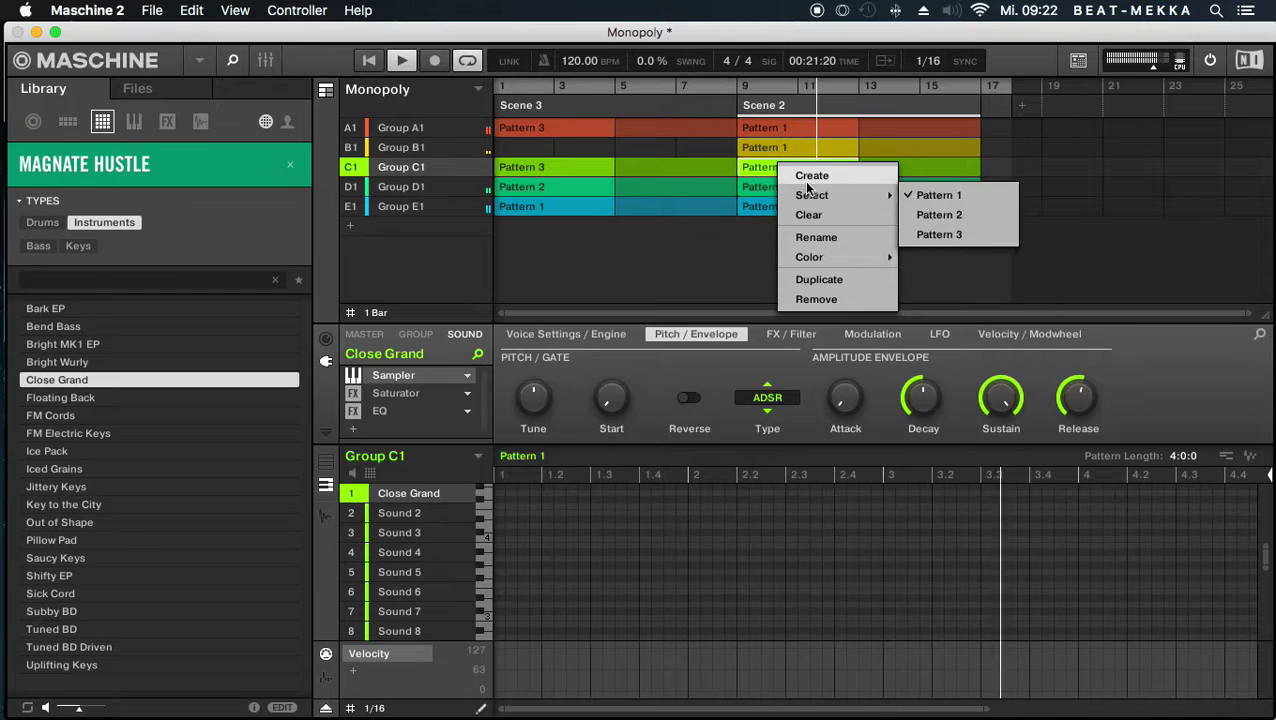
pyautogui.click(808, 214)
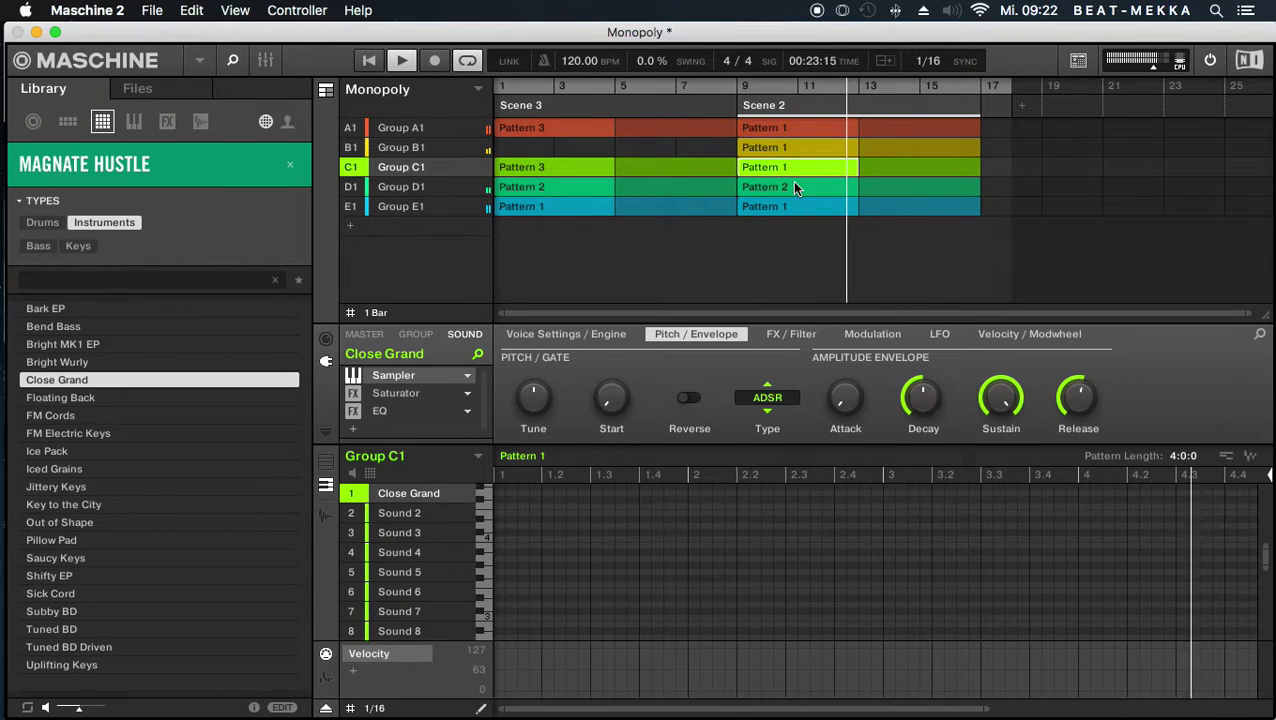
pyautogui.rightClick(797, 167)
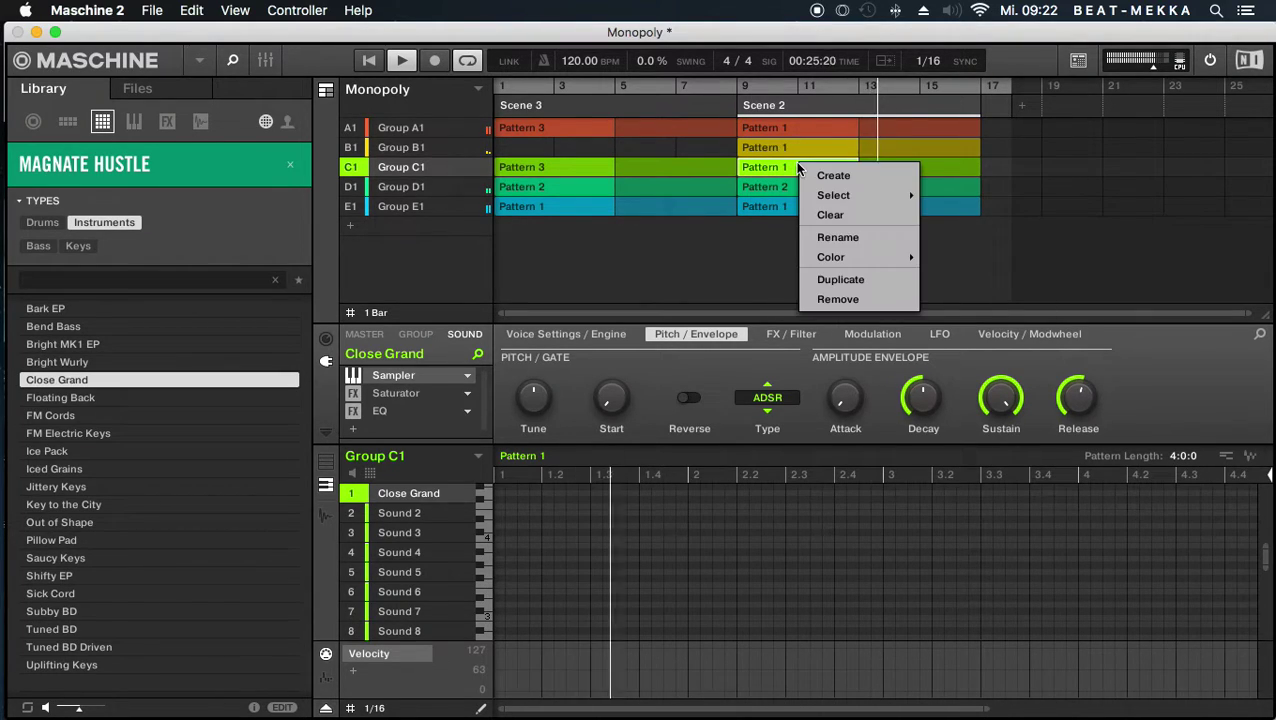
pyautogui.click(838, 300)
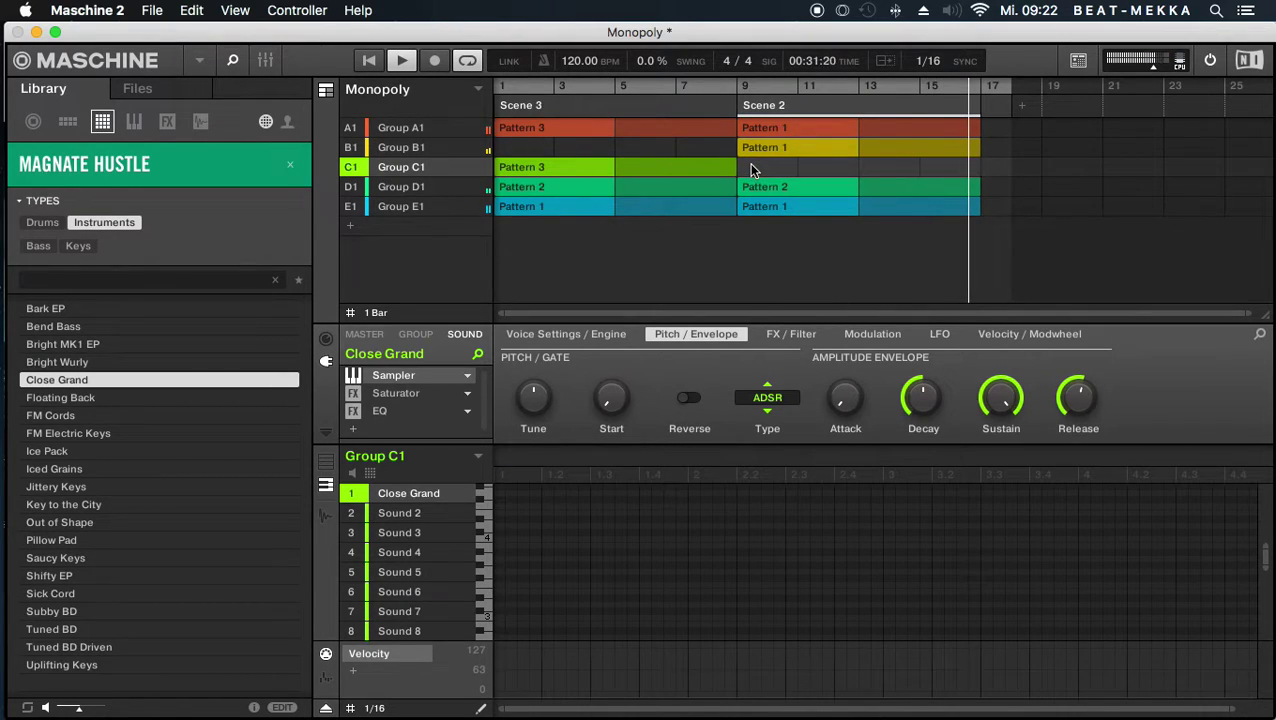
# - Compare Group C1's stored patterns in Scene 2 and assign Pattern 3 to the scene
pyautogui.click(479, 457)
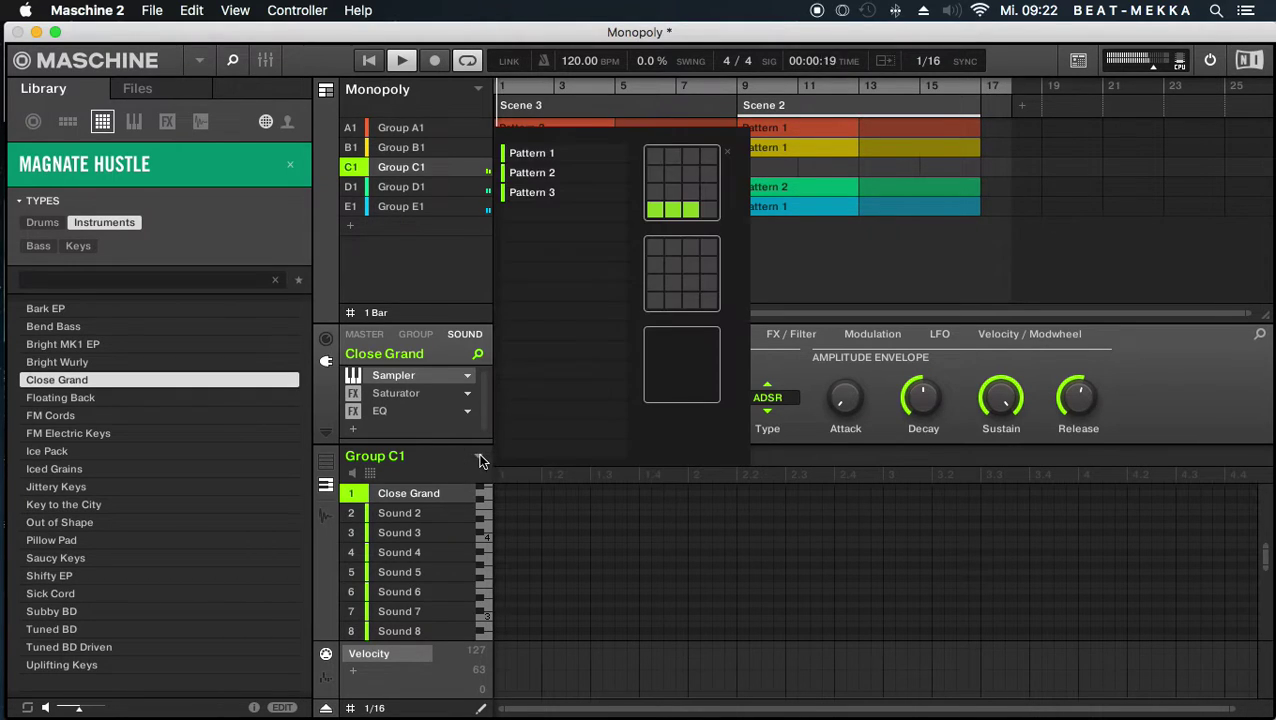
pyautogui.click(671, 211)
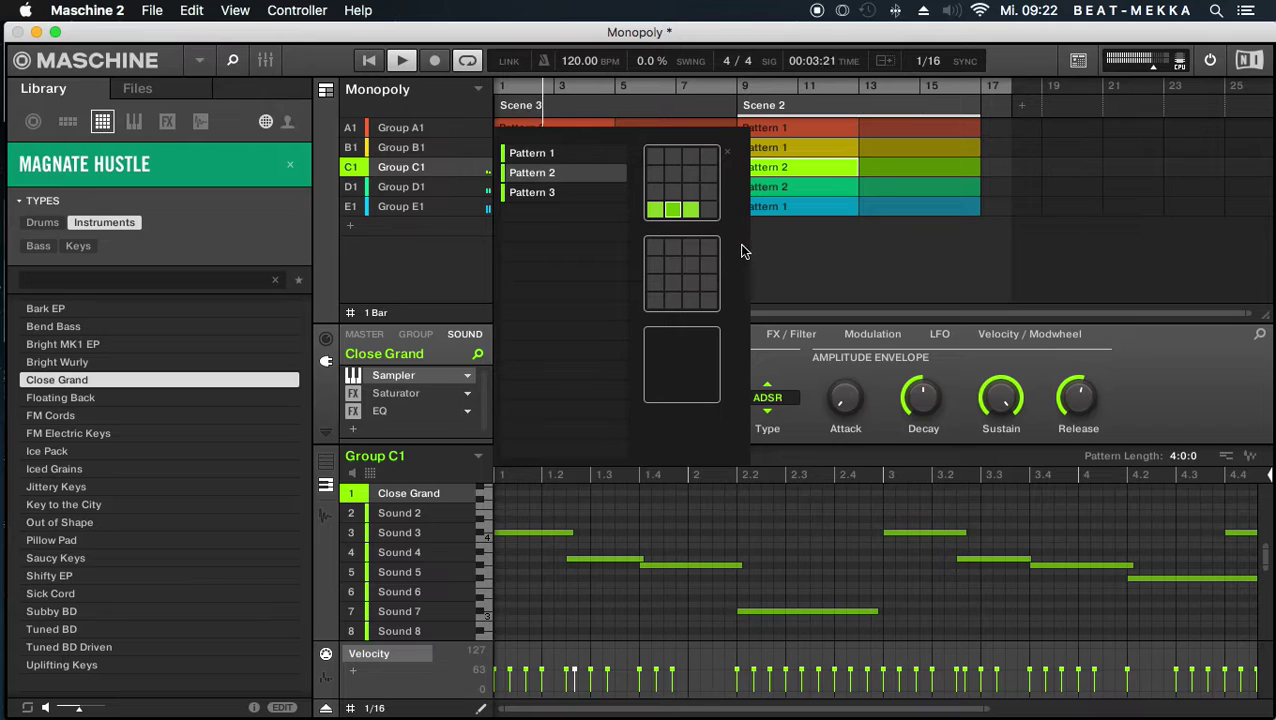
pyautogui.click(691, 210)
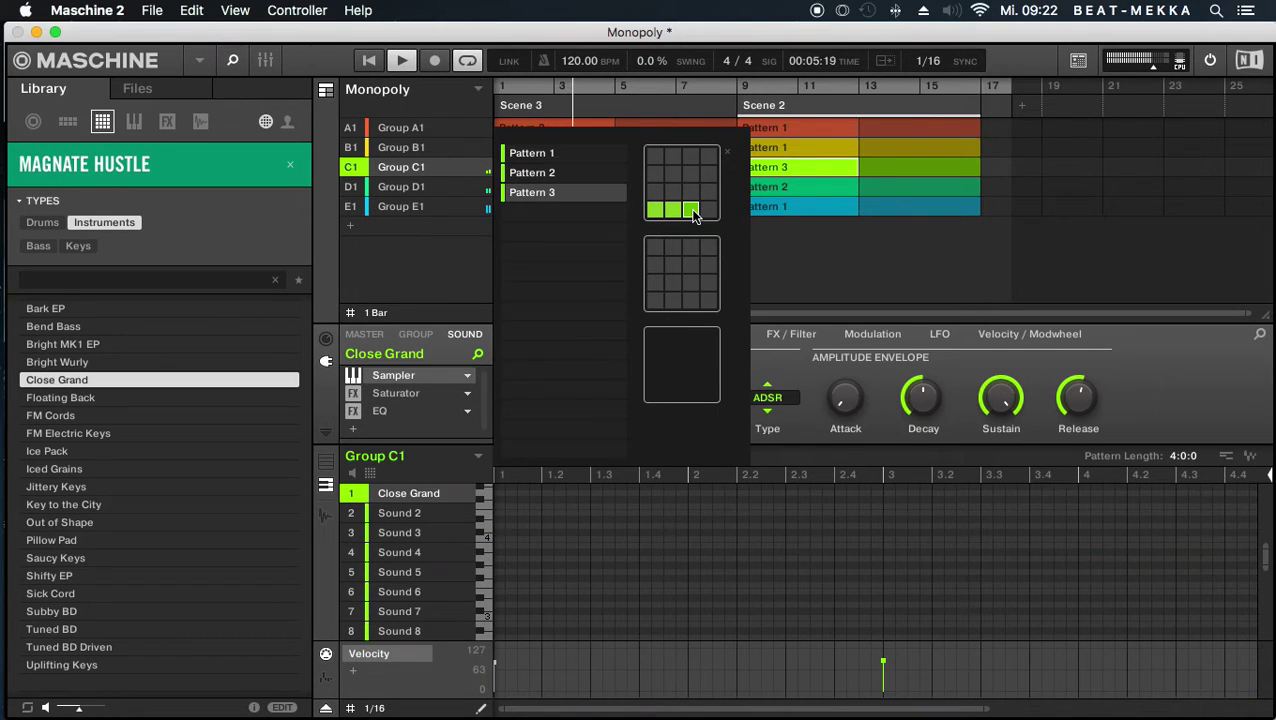
pyautogui.click(673, 212)
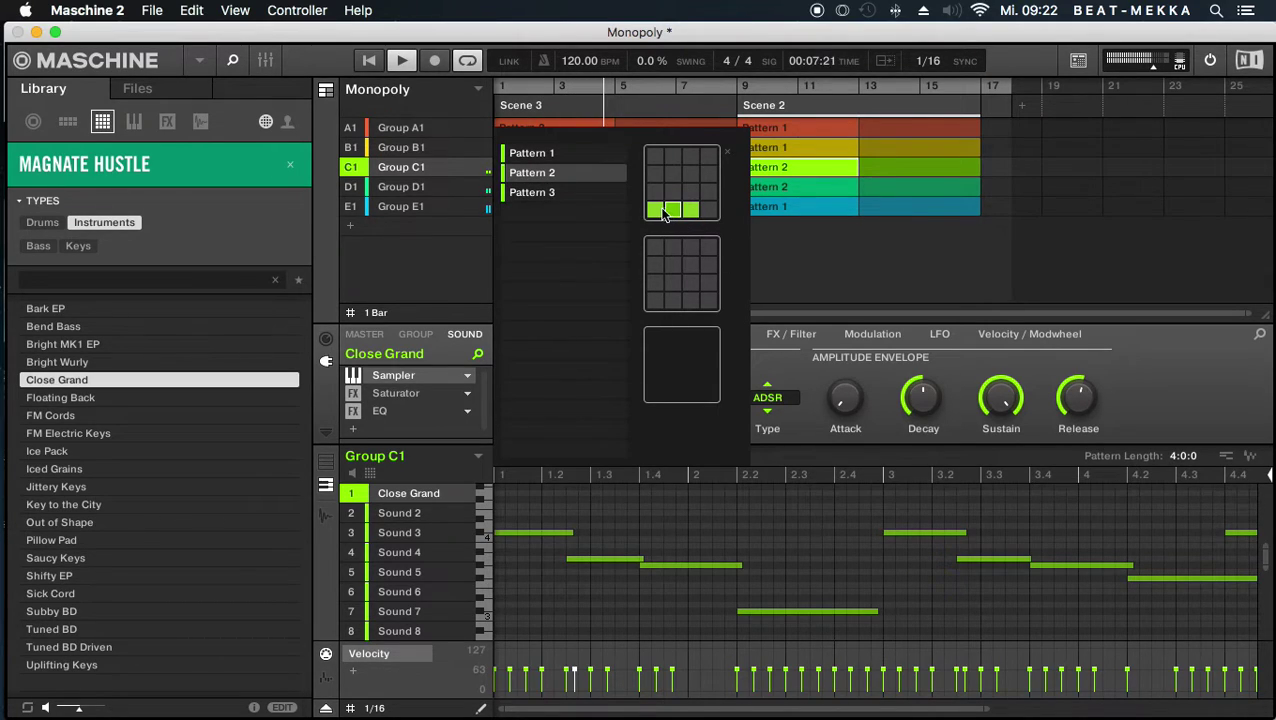
pyautogui.click(658, 210)
pyautogui.click(673, 210)
pyautogui.click(691, 210)
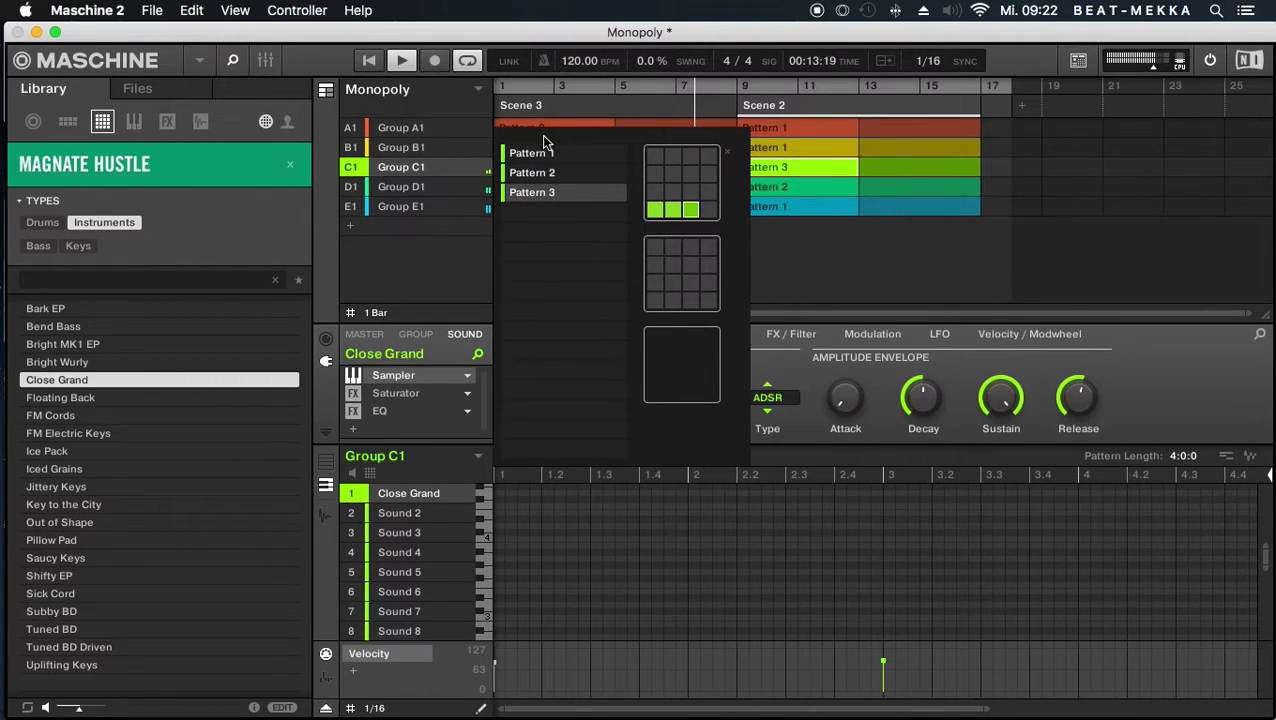
pyautogui.click(907, 307)
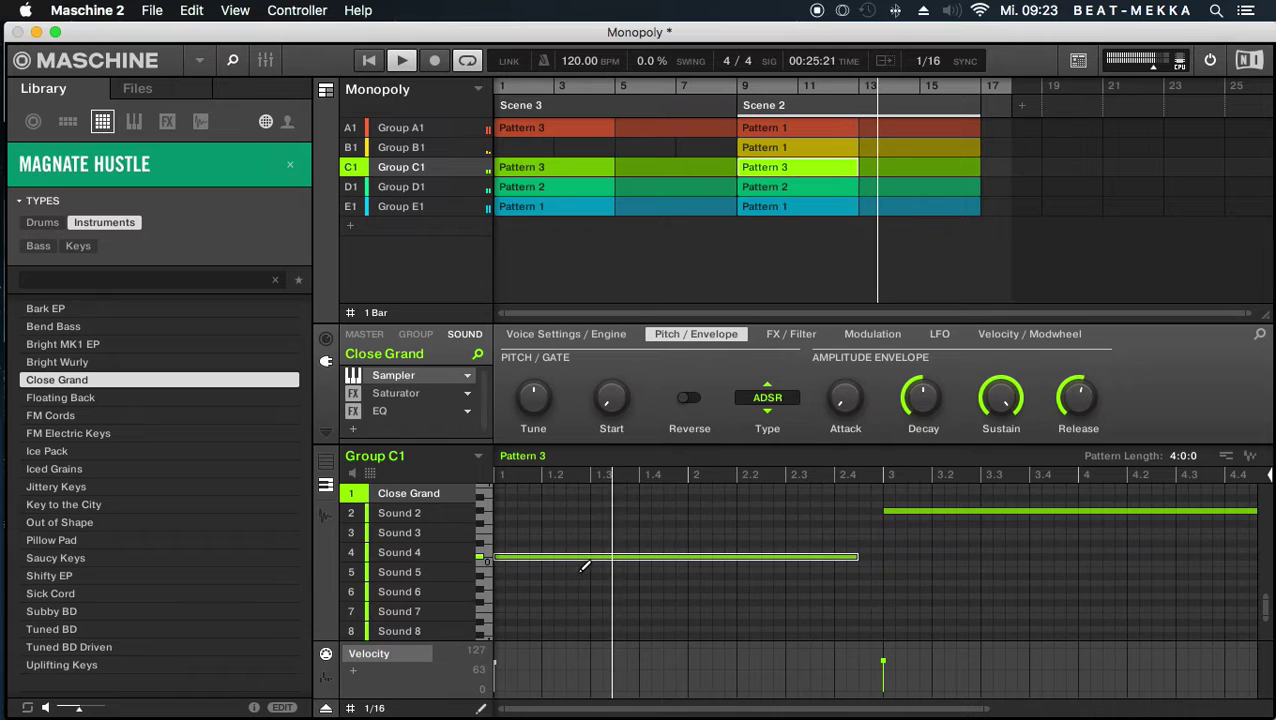
# - Mute Groups C1 and B1, and select Group B1 to show its Cowbell Zen part
pyautogui.hscroll(5, 545, 708)
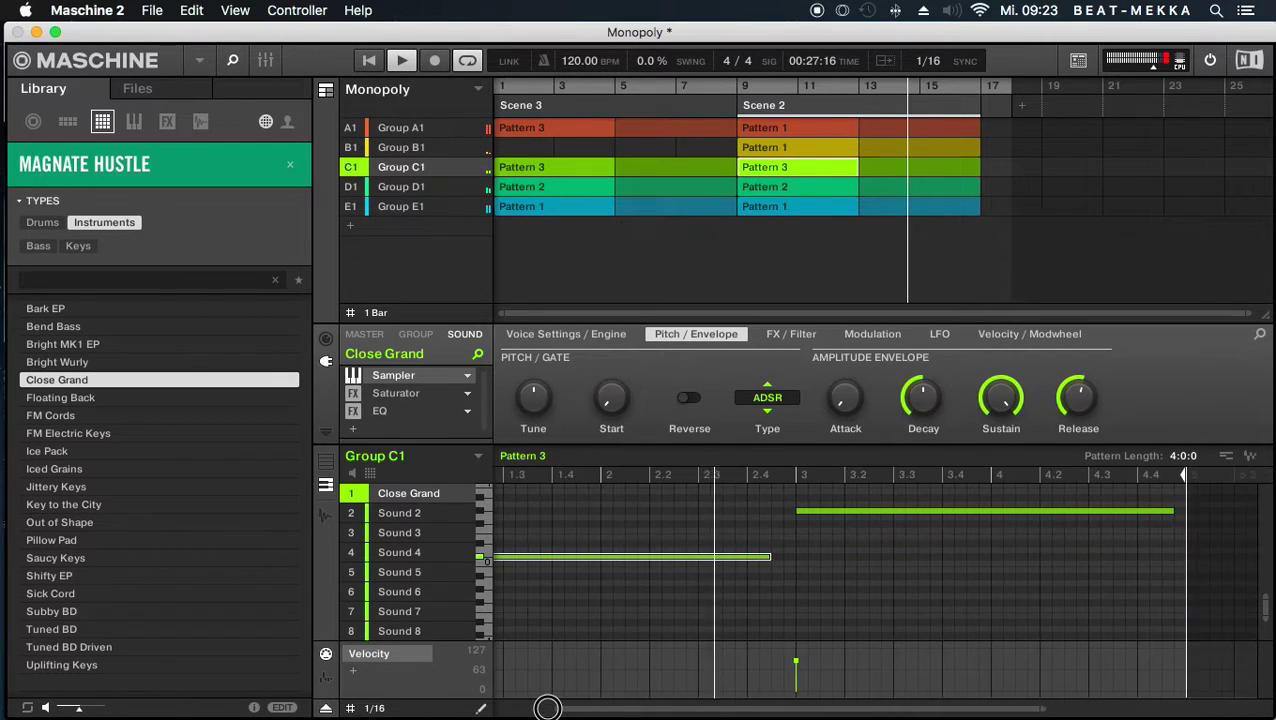
pyautogui.hscroll(1, 995, 530)
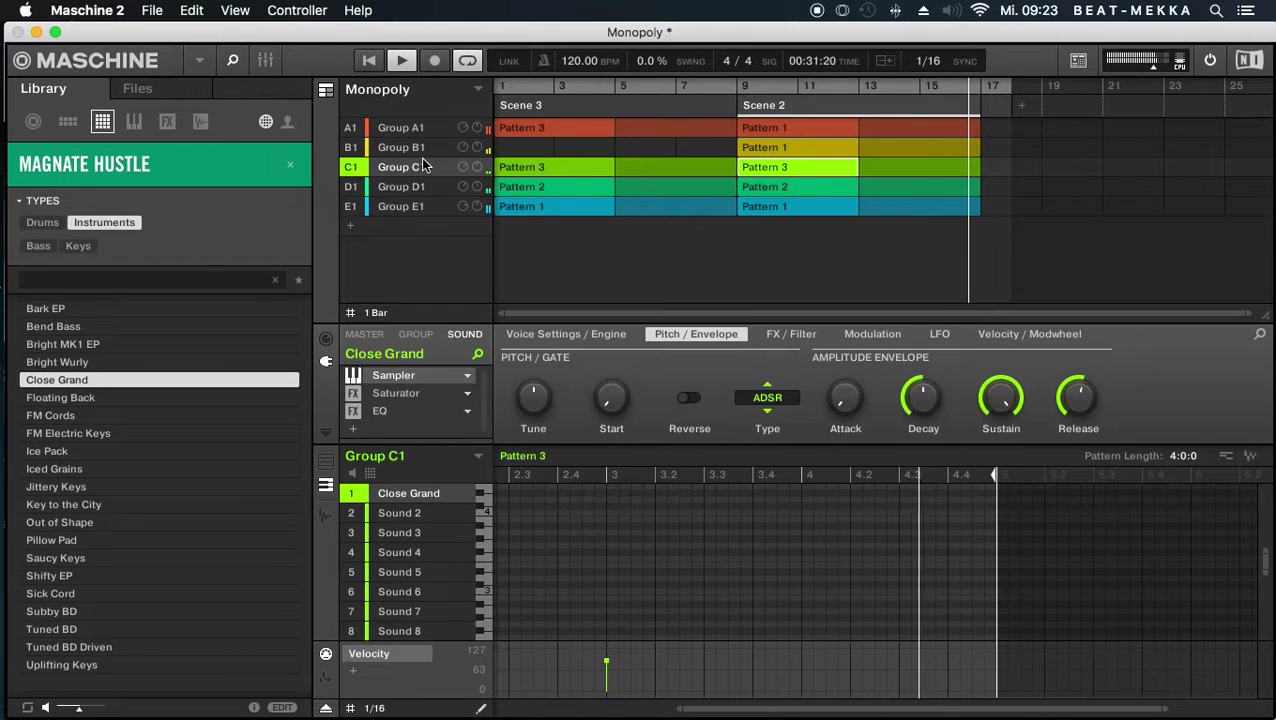
pyautogui.click(351, 167)
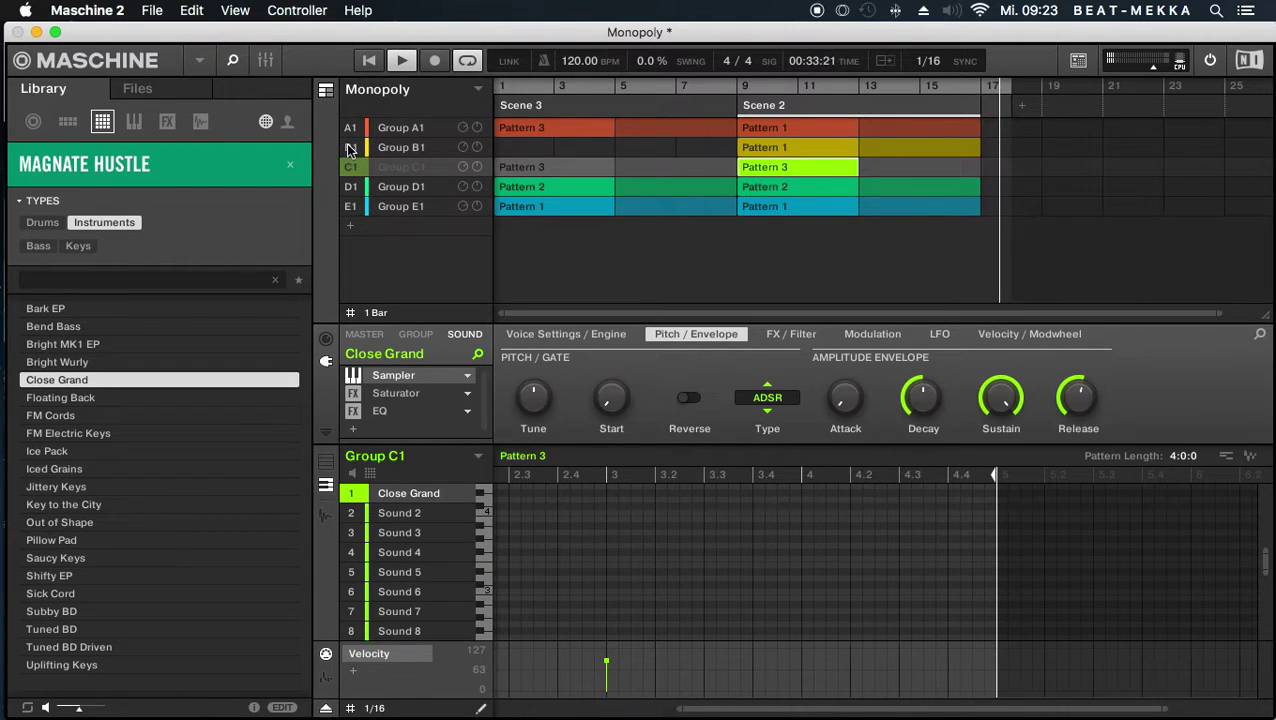
pyautogui.click(350, 147)
pyautogui.click(403, 150)
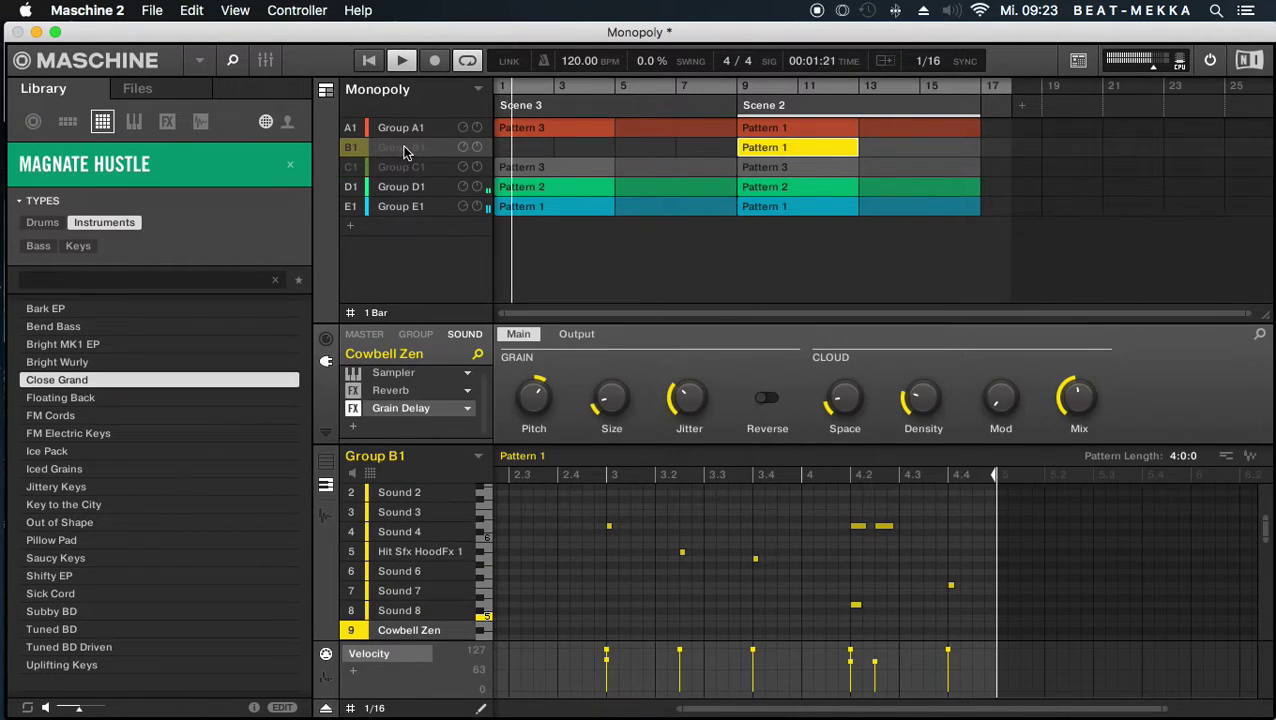
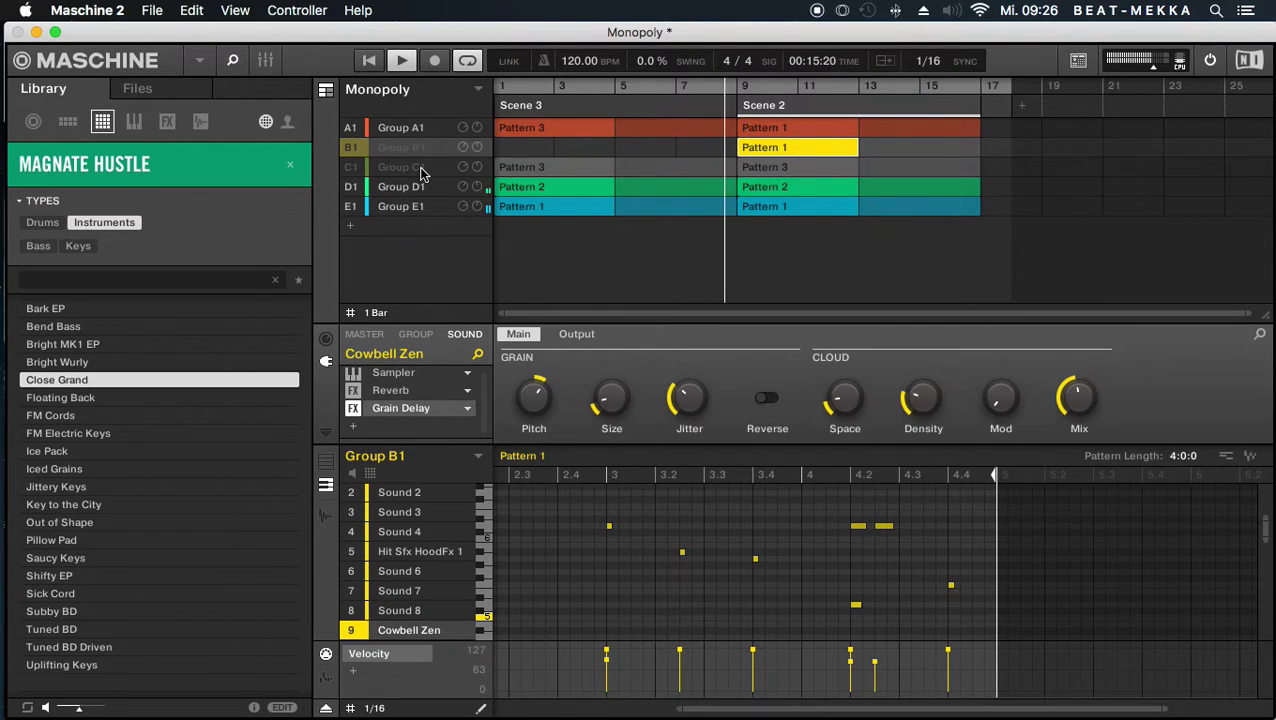
# - Audition Groups C1 and B1 by toggling their mutes, leaving both muted
pyautogui.click(351, 169)
pyautogui.click(351, 168)
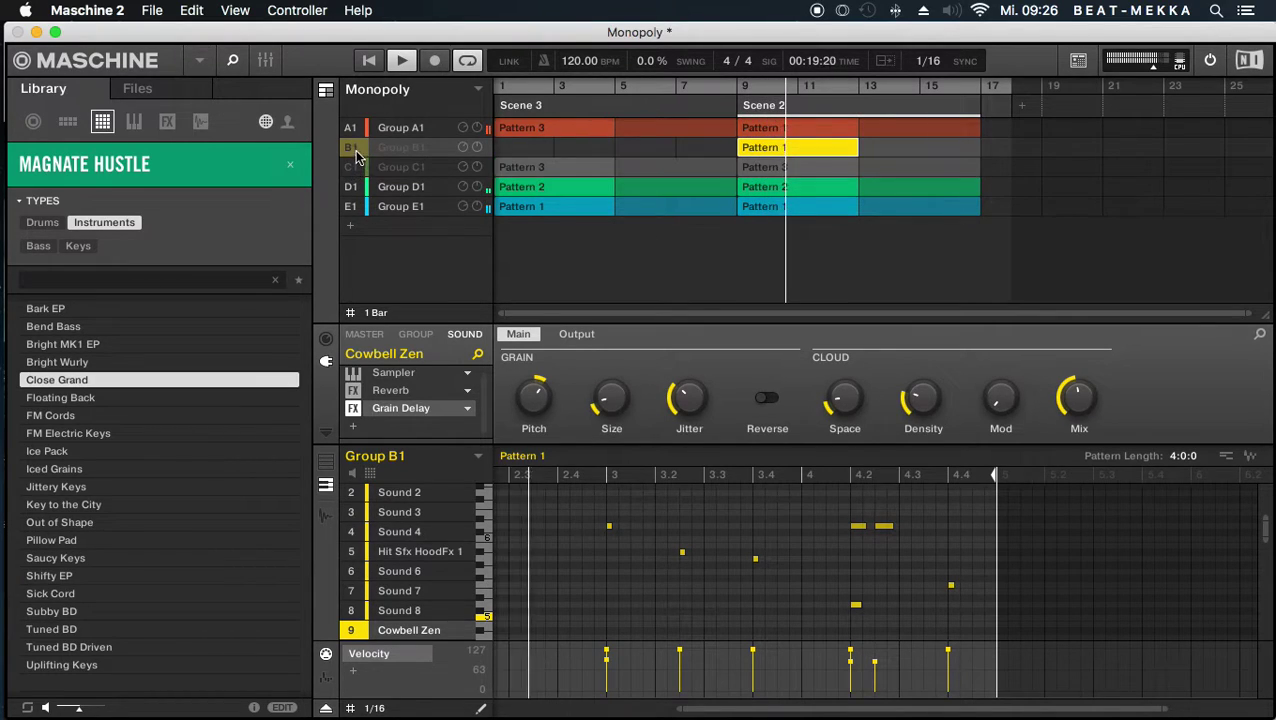
pyautogui.click(351, 149)
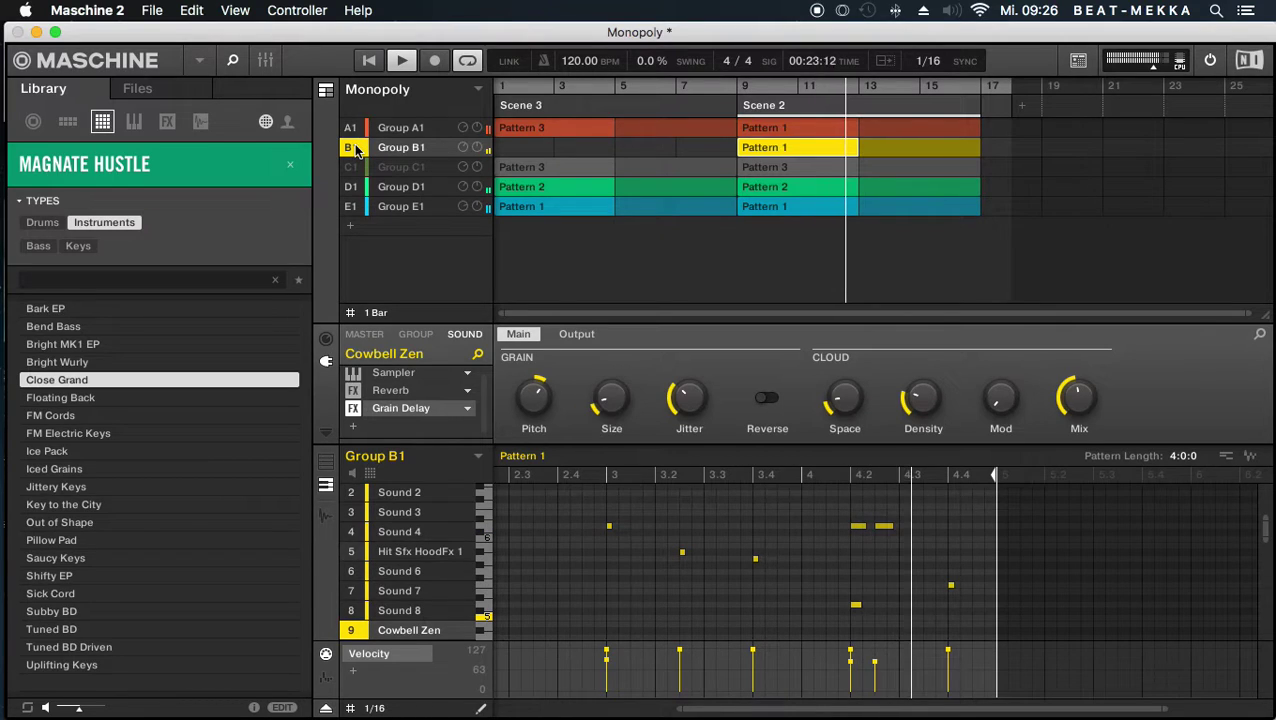
pyautogui.click(357, 149)
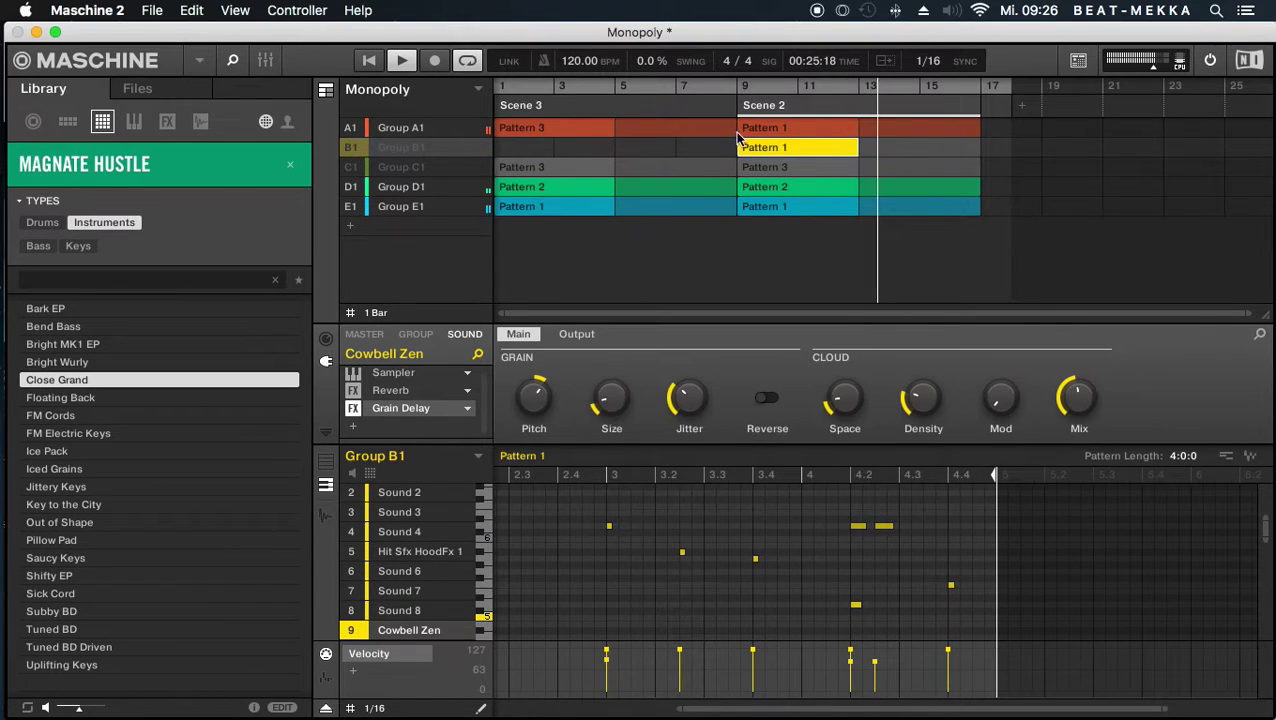
# - Remove Group B1's Pattern 1 from Scene 2, and unmute and select Group C1
pyautogui.rightClick(767, 148)
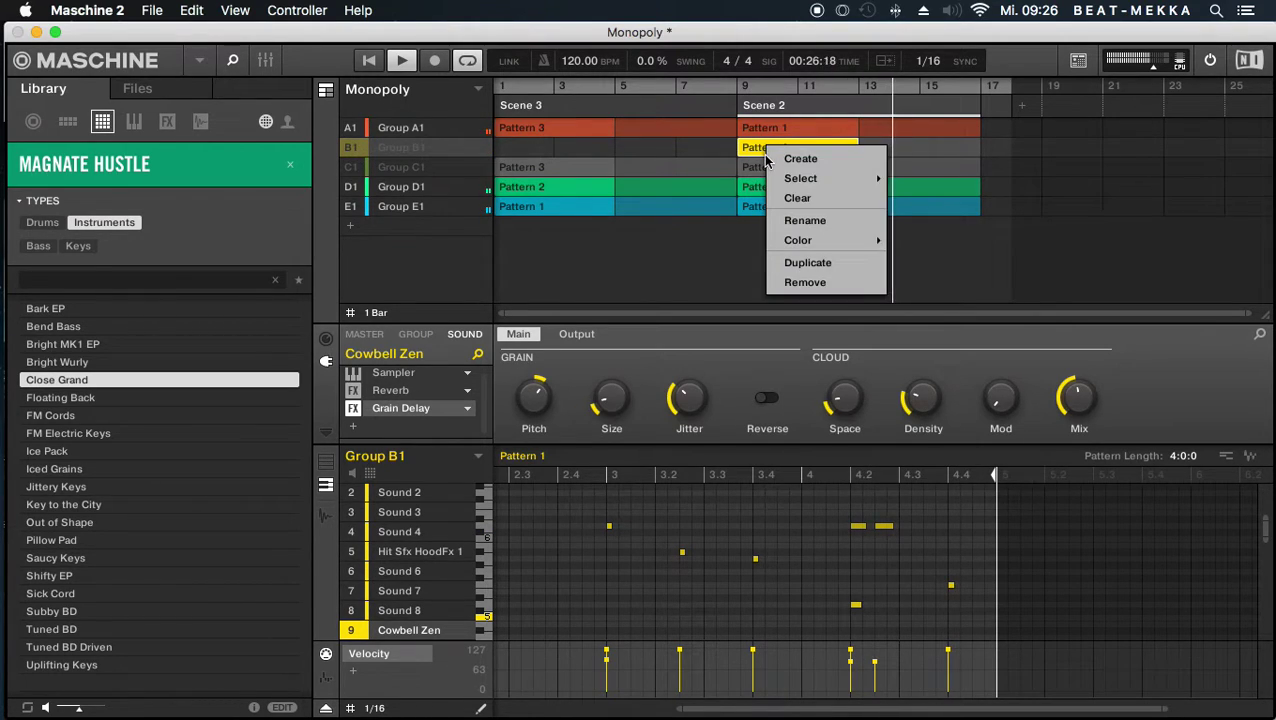
pyautogui.click(792, 282)
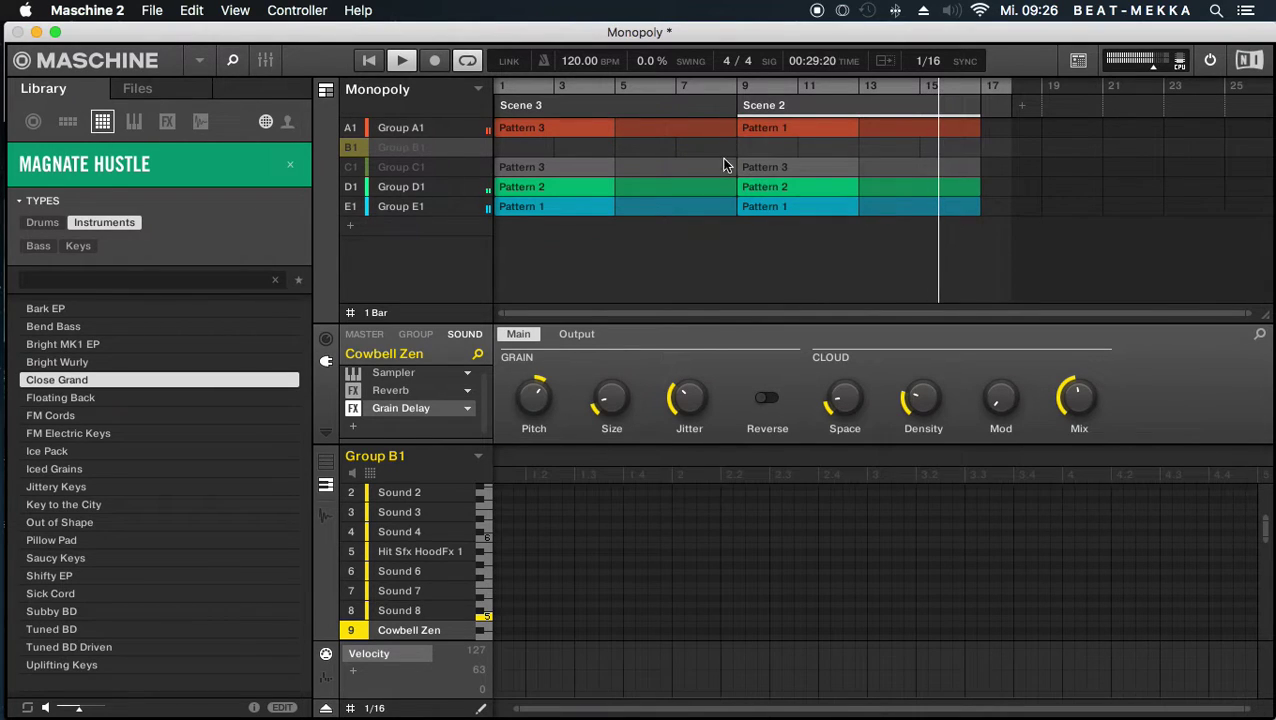
pyautogui.click(357, 167)
pyautogui.click(390, 170)
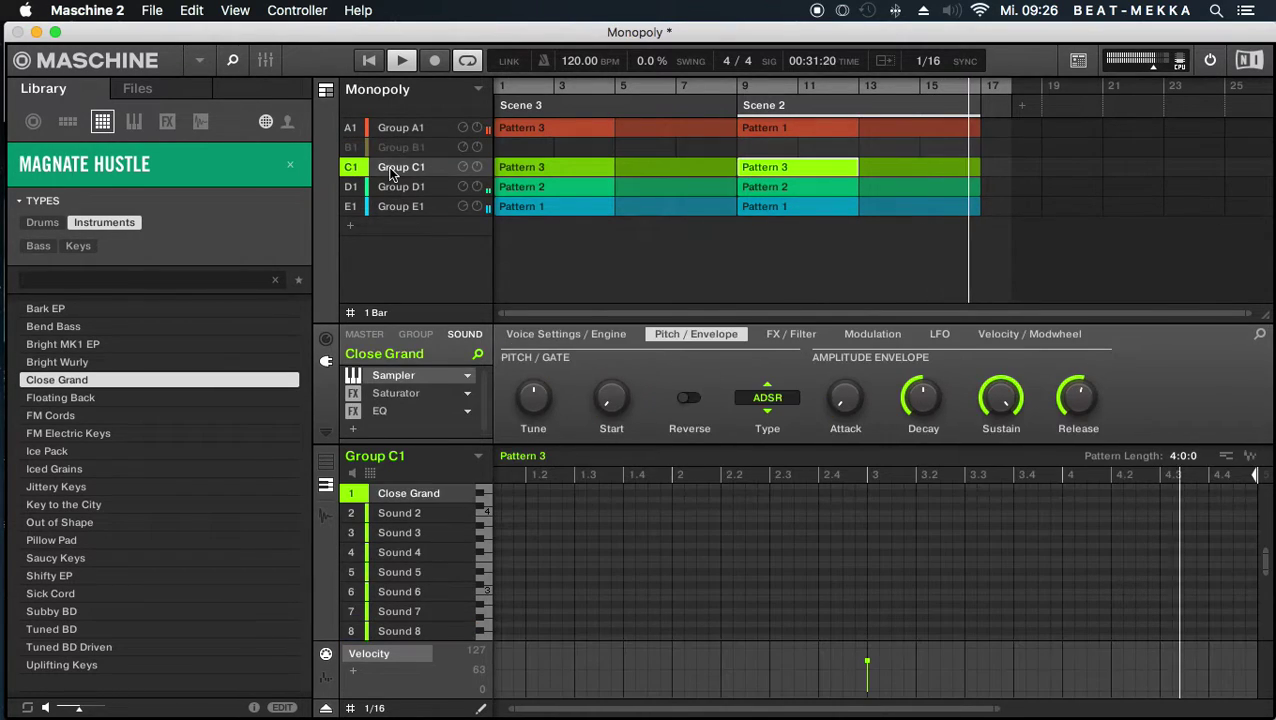
# - Unmute the Kick ShowMe 2, Shaker Dembowton and Kick Ra 1 sounds in Group A1
pyautogui.click(400, 130)
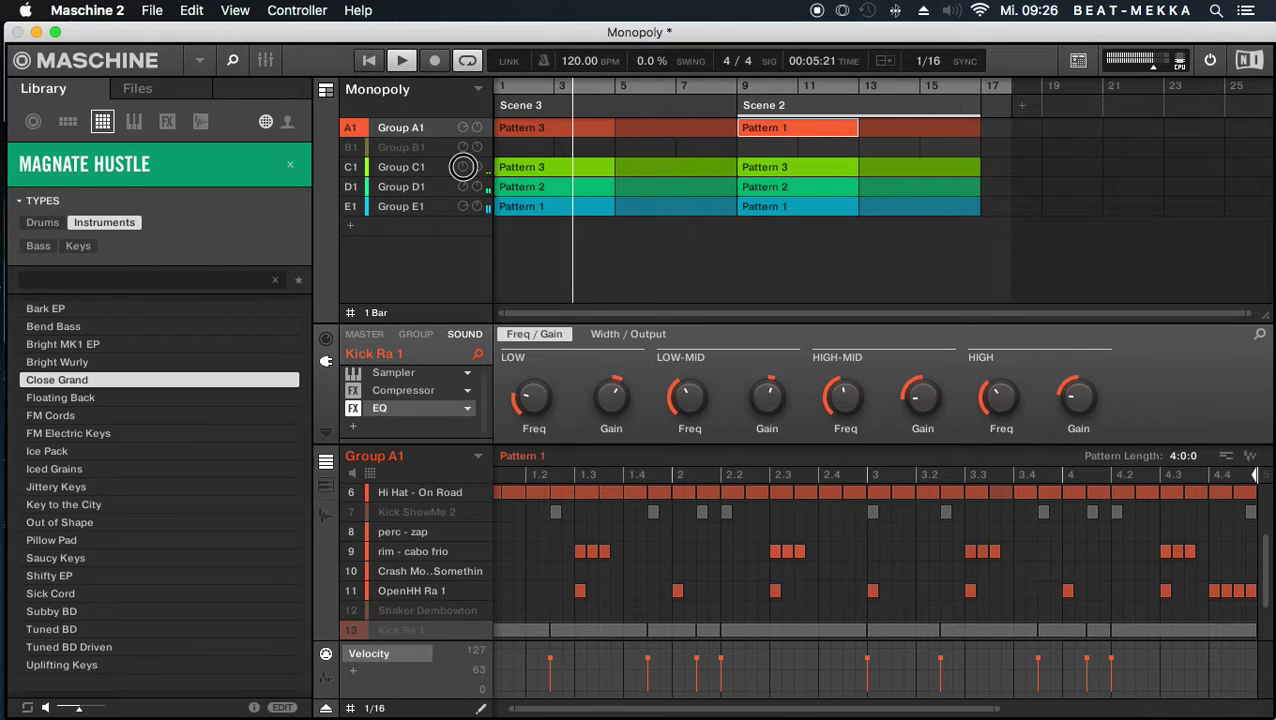
pyautogui.click(363, 513)
pyautogui.scroll(-3, 385, 500)
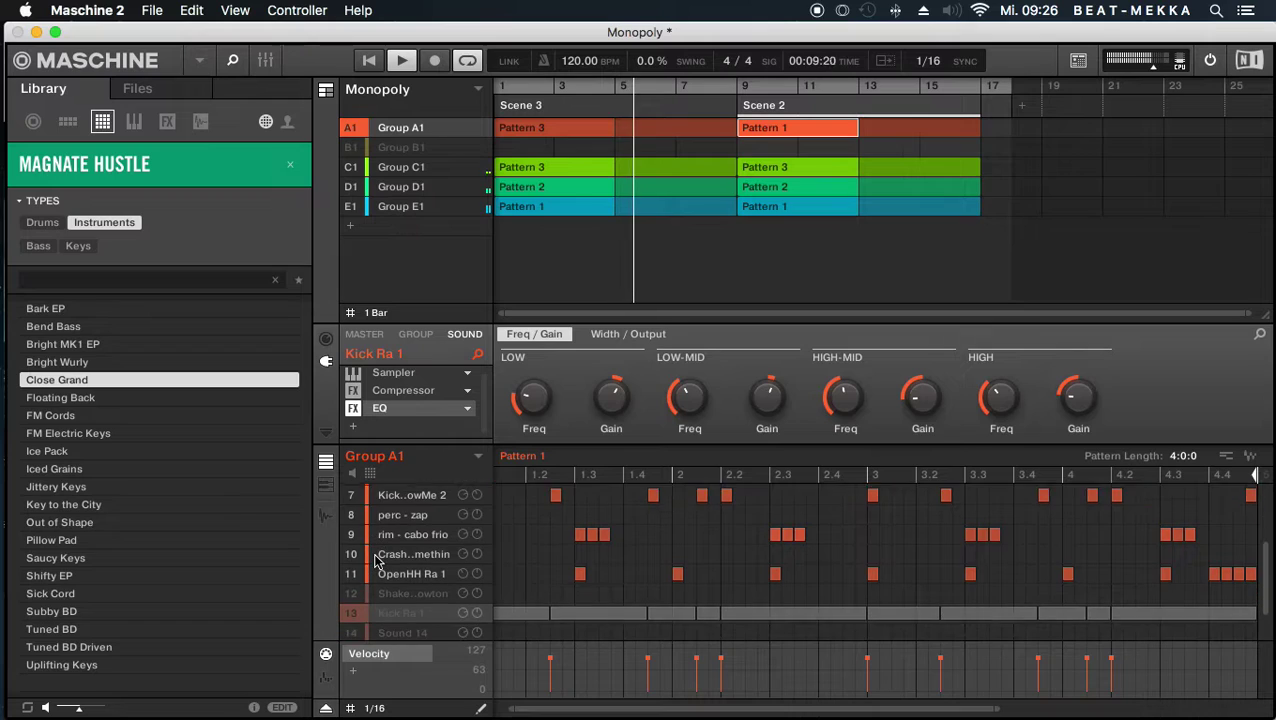
pyautogui.click(357, 552)
pyautogui.click(357, 571)
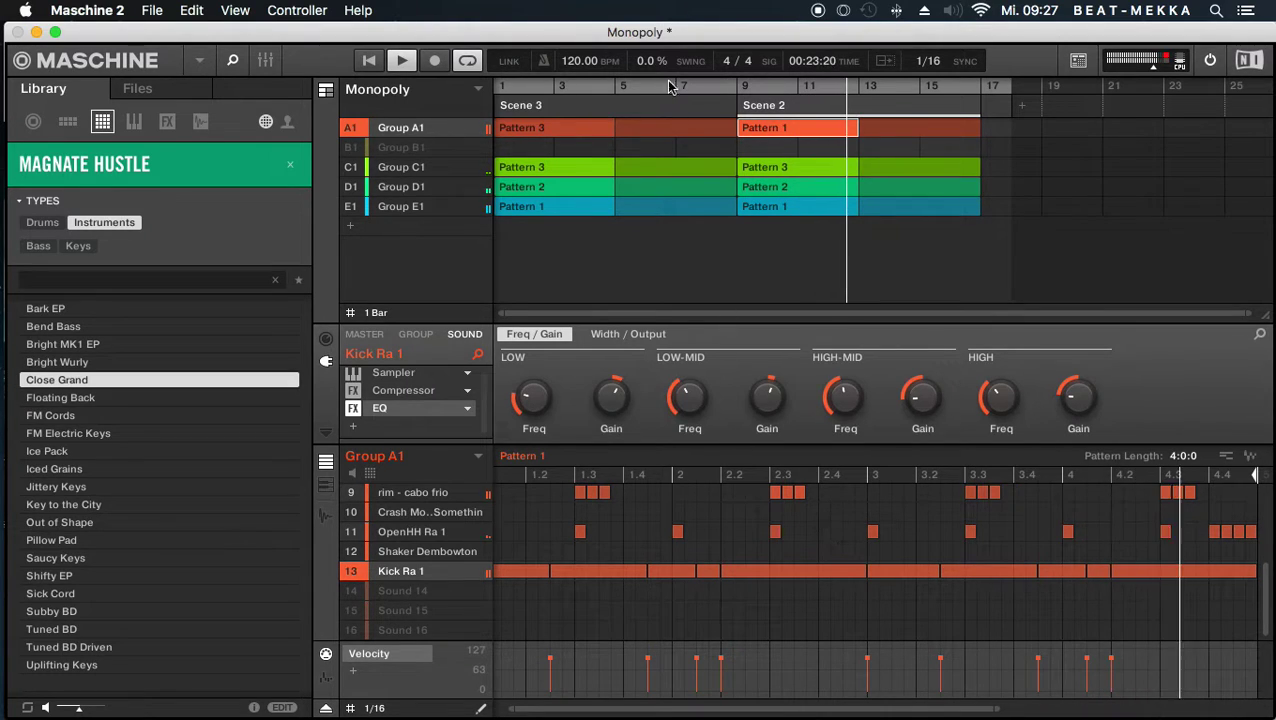
# - Check Group E1's pattern and audition Group D1's Cretan E4 1 sound by toggling its mute
pyautogui.click(769, 207)
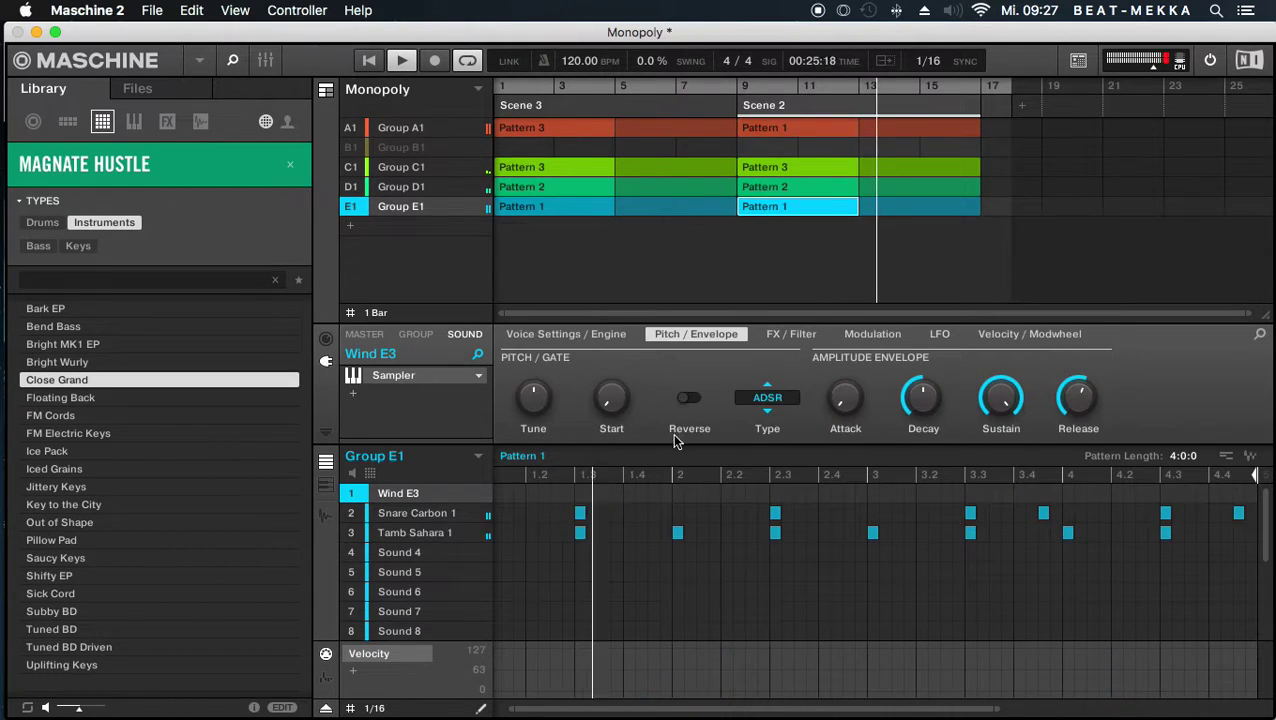
pyautogui.click(359, 188)
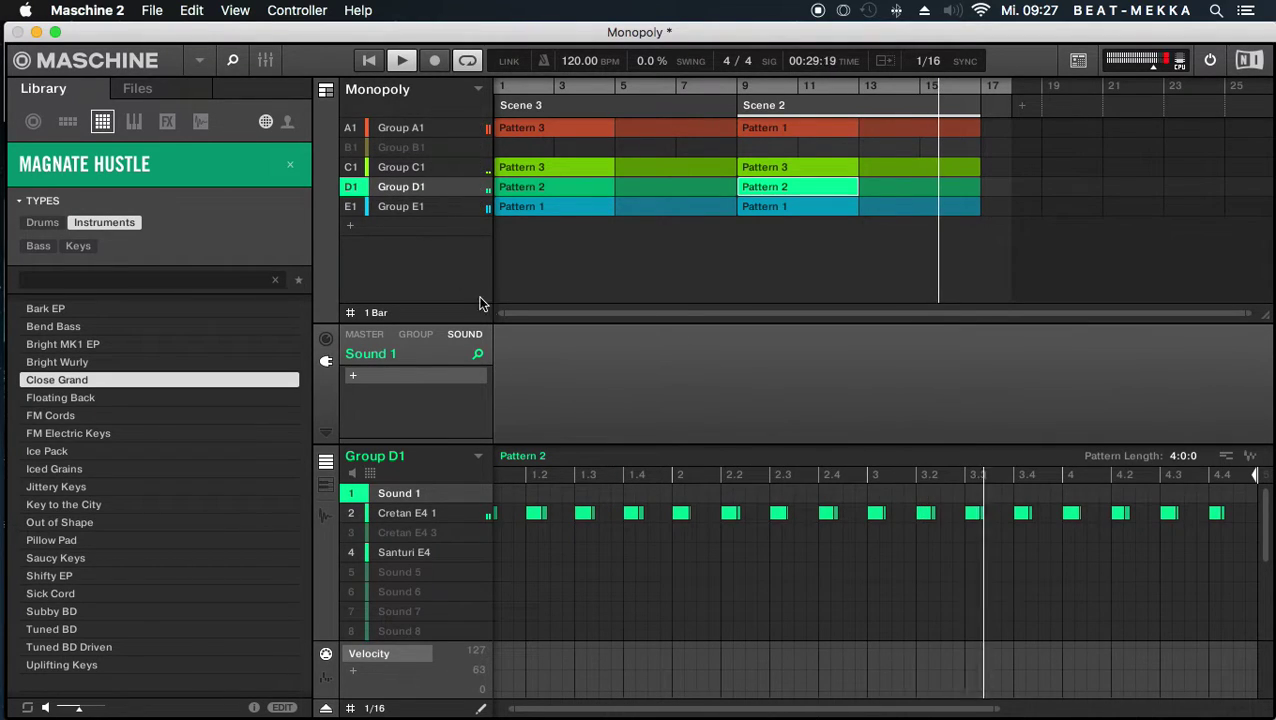
pyautogui.click(350, 514)
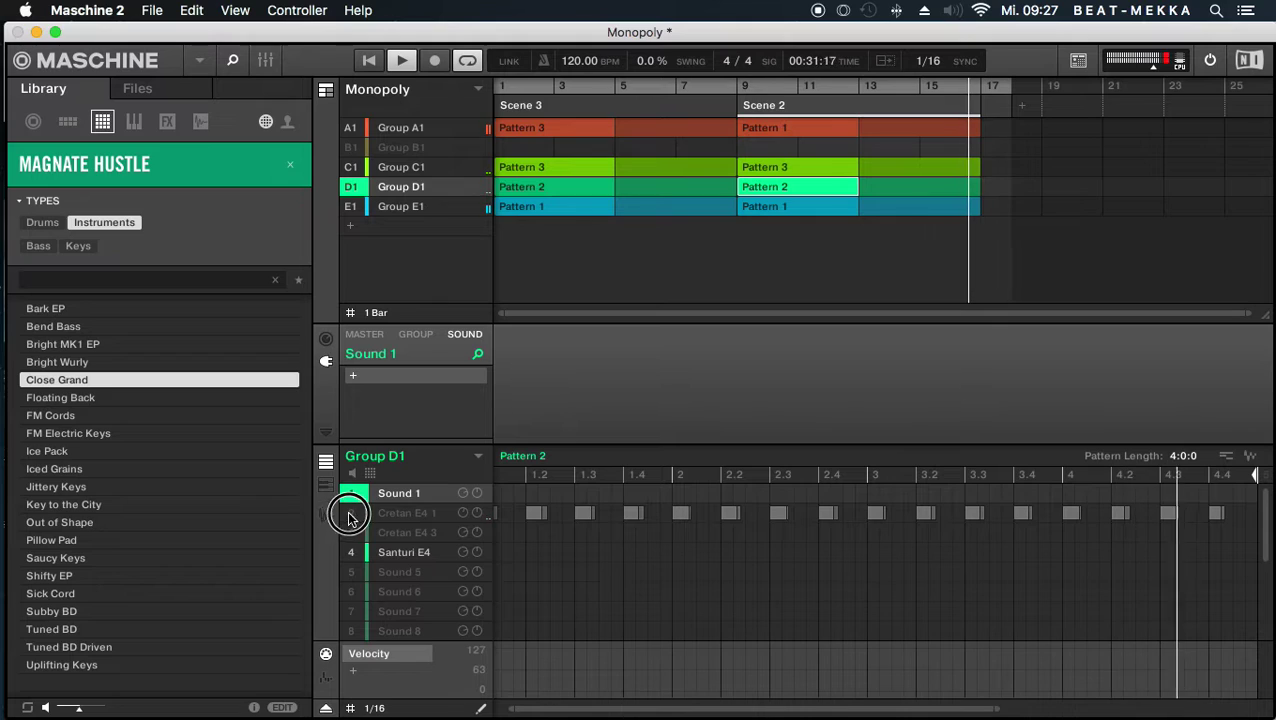
pyautogui.click(350, 514)
pyautogui.scroll(-3, 345, 515)
pyautogui.scroll(3, 345, 515)
# - Check Group E1's pattern, and open Kick Ra 1 of Group A1's Pattern 1 in the piano roll
pyautogui.click(430, 204)
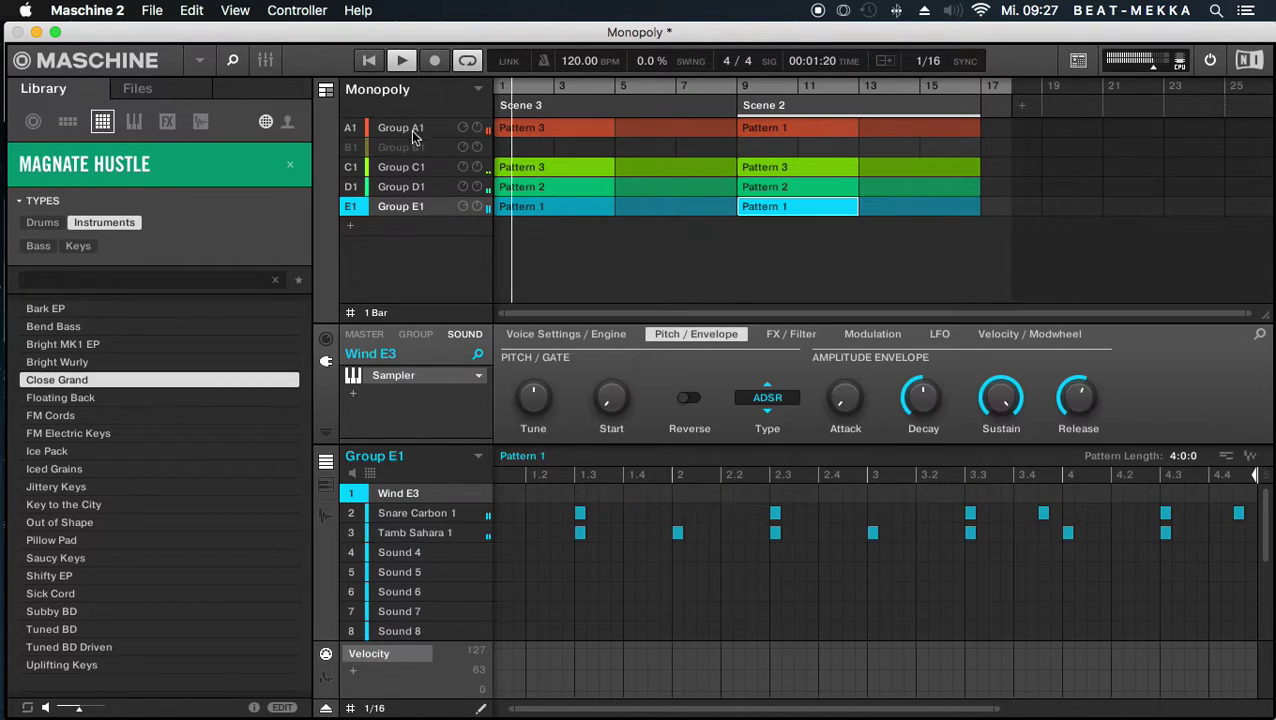
pyautogui.click(412, 130)
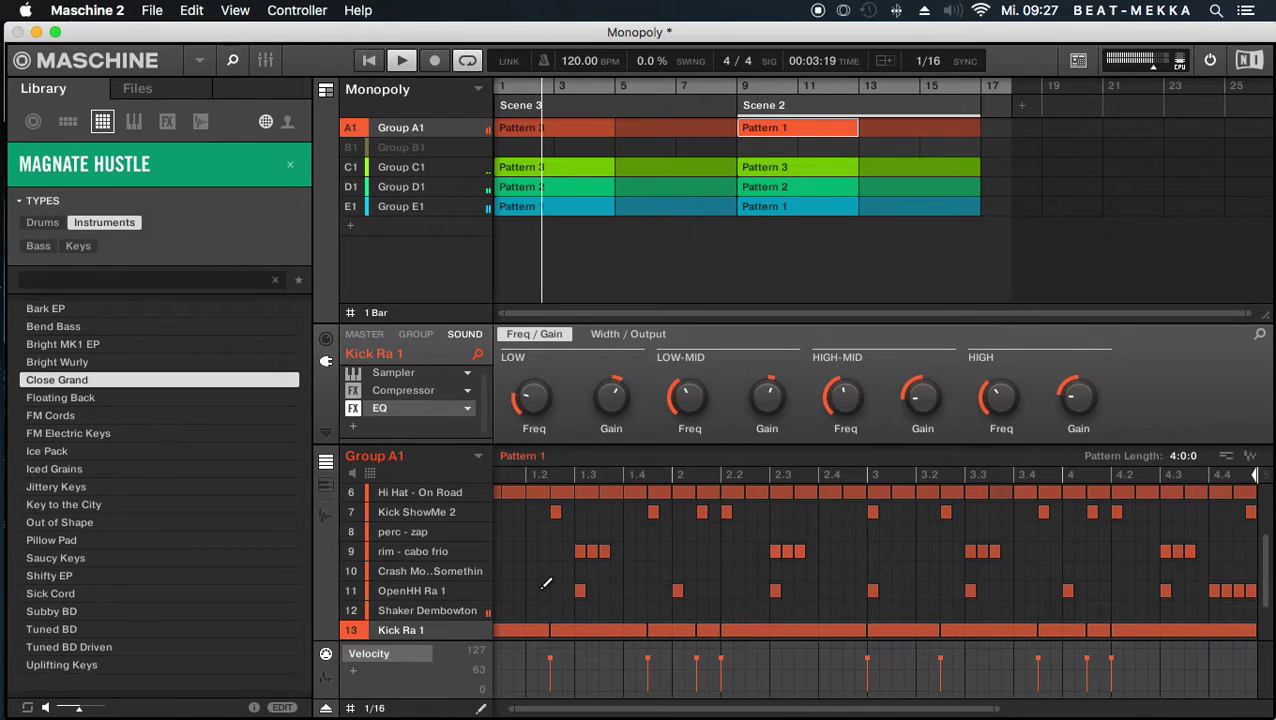
pyautogui.scroll(-1, 480, 605)
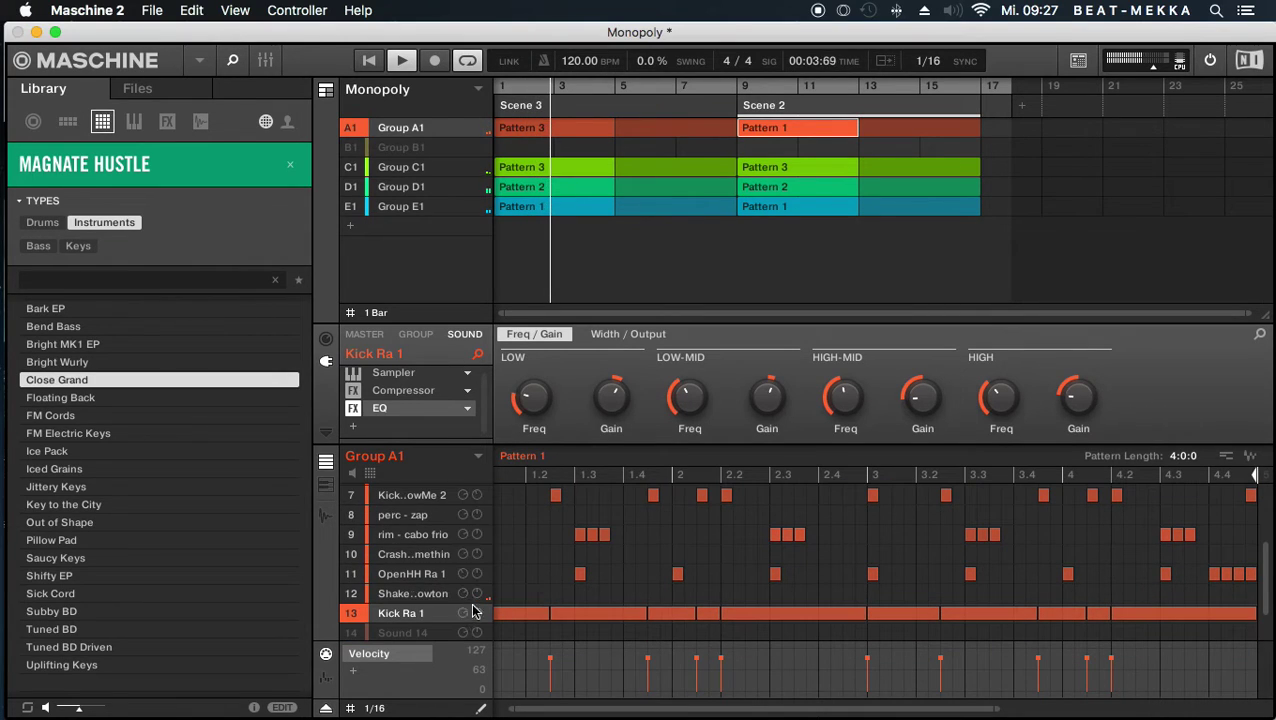
pyautogui.click(326, 484)
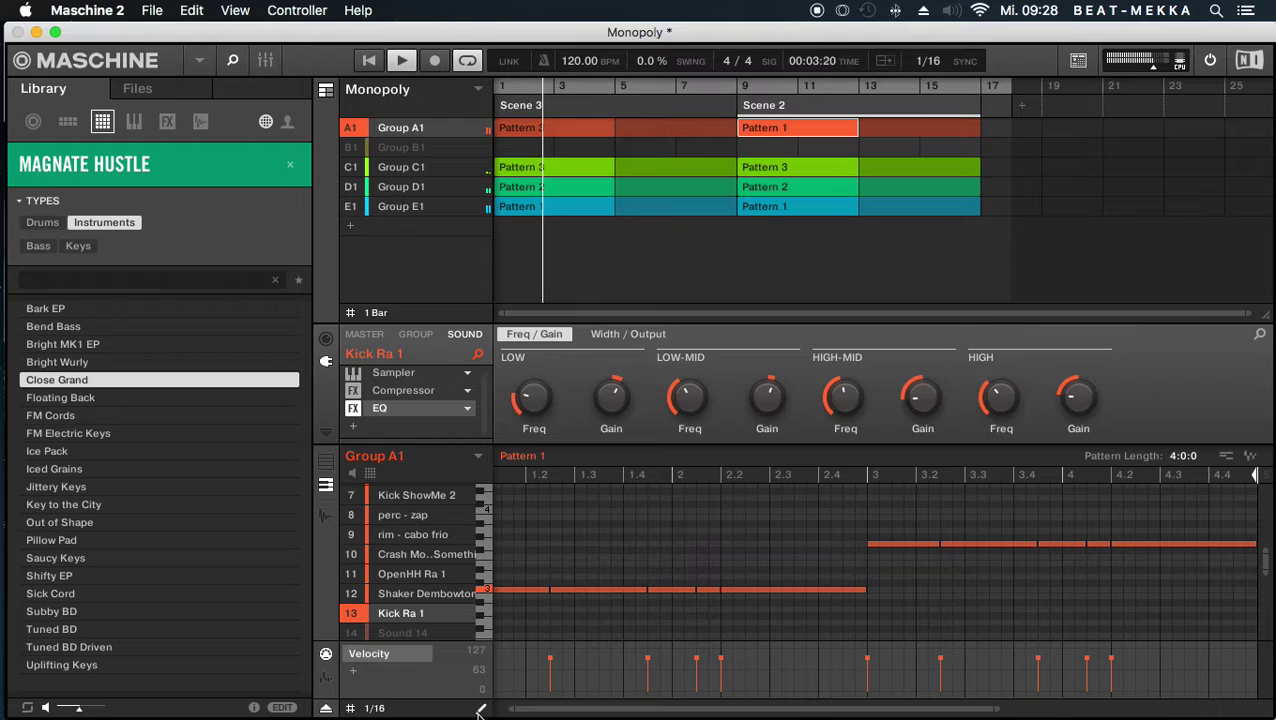
# - Select the Kick Ra 1 notes in bars 3 and 4 of Pattern 1, try them at E3 and F3, and settle on D3
pyautogui.moveTo(874, 524); pyautogui.dragTo(1202, 578)
pyautogui.moveTo(706, 543)
pyautogui.mouseDown()
pyautogui.moveTo(719, 542)
pyautogui.moveTo(718, 563)
pyautogui.mouseUp()
pyautogui.click(487, 566)
pyautogui.click(487, 556)
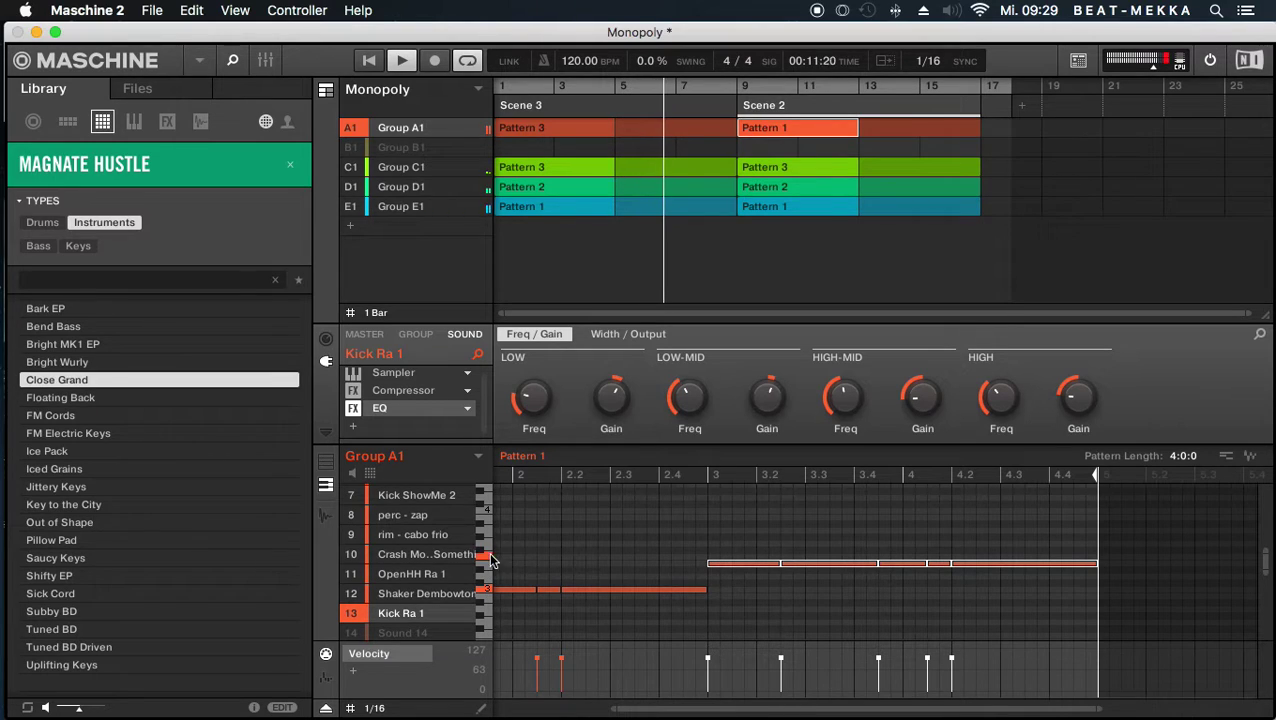
pyautogui.moveTo(749, 564); pyautogui.dragTo(745, 557)
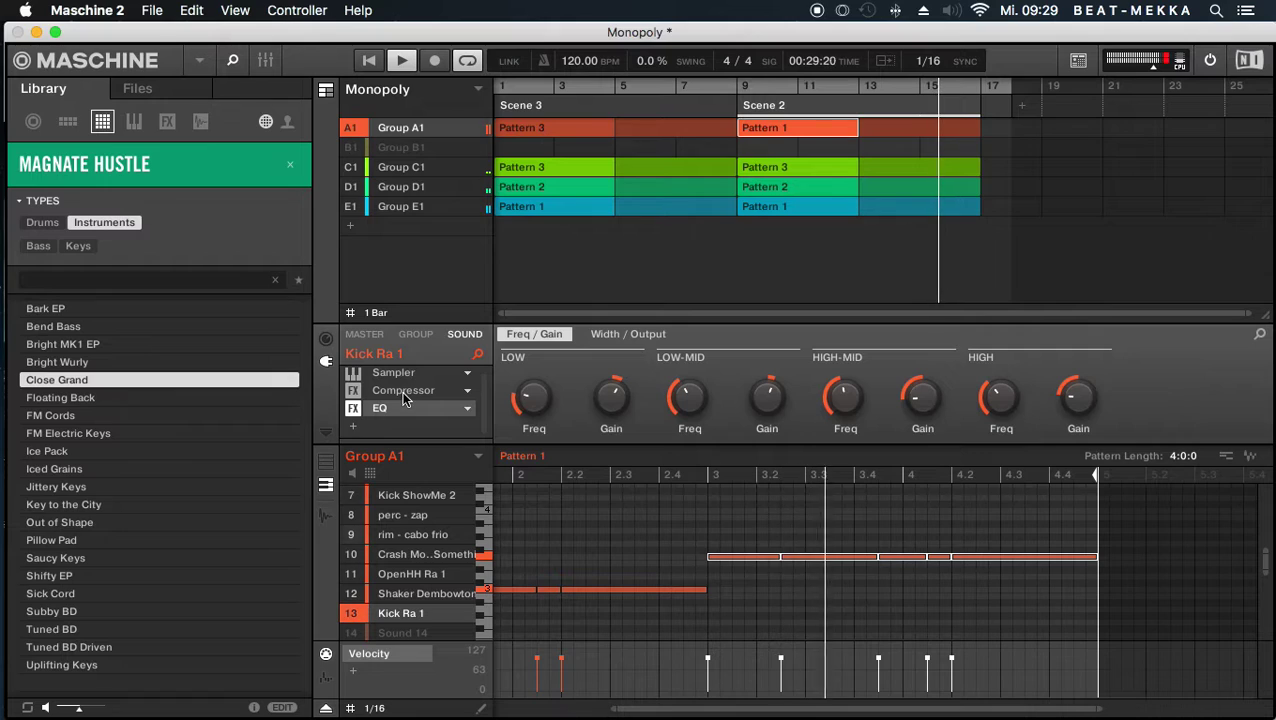
pyautogui.moveTo(744, 557); pyautogui.dragTo(739, 576)
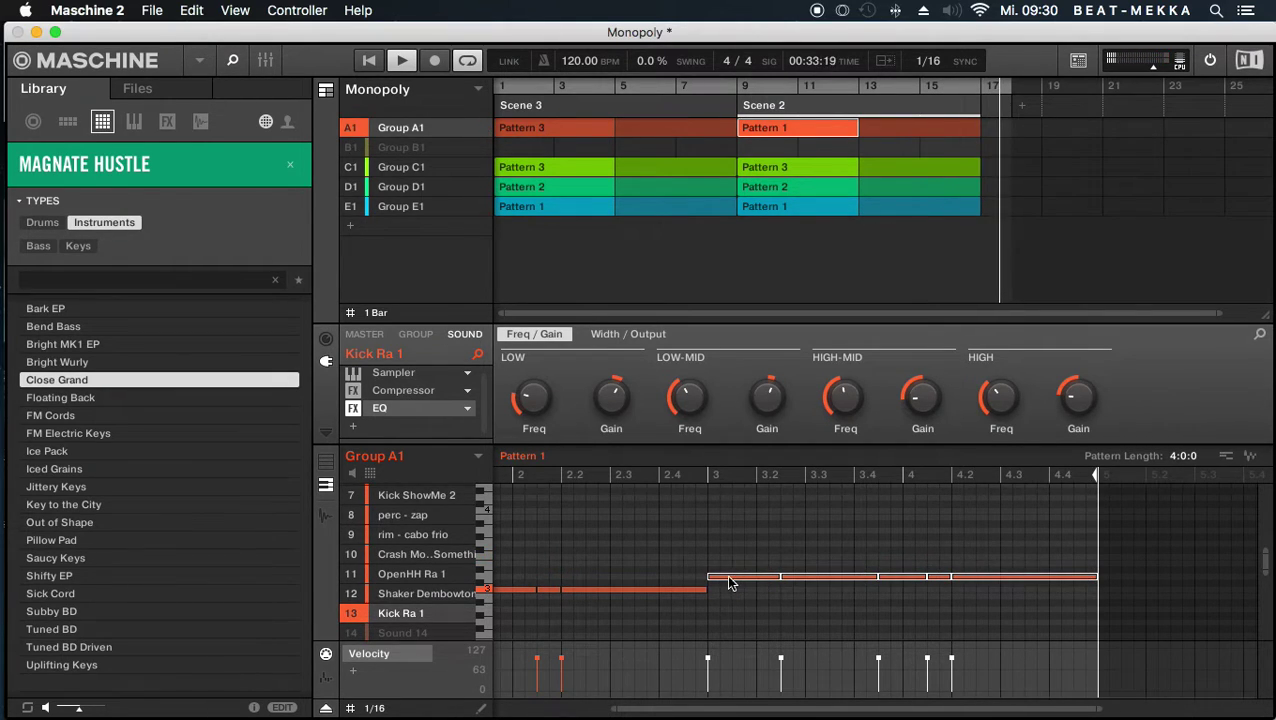
# - Audition several Kick Ra 1 pitches between C3 and C4 on the piano roll keyboard
pyautogui.click(483, 512)
pyautogui.click(483, 512)
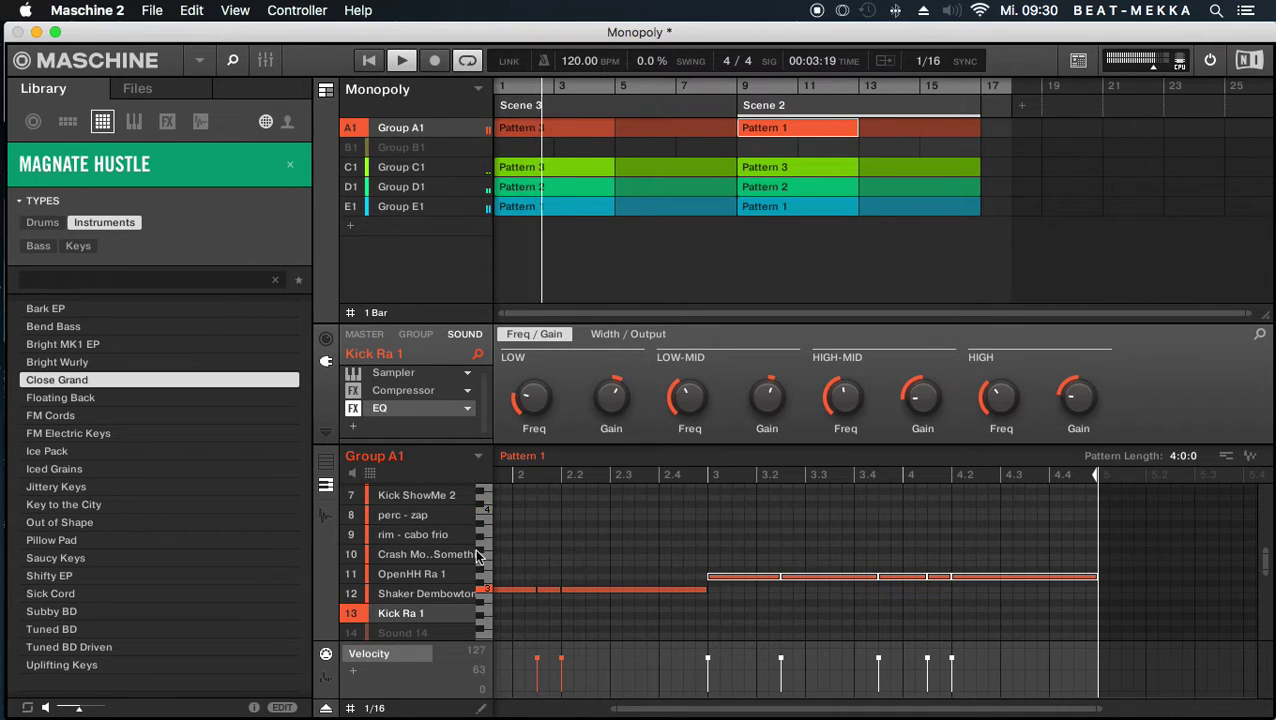
pyautogui.click(481, 535)
pyautogui.click(480, 549)
pyautogui.click(485, 566)
pyautogui.click(485, 563)
pyautogui.click(485, 574)
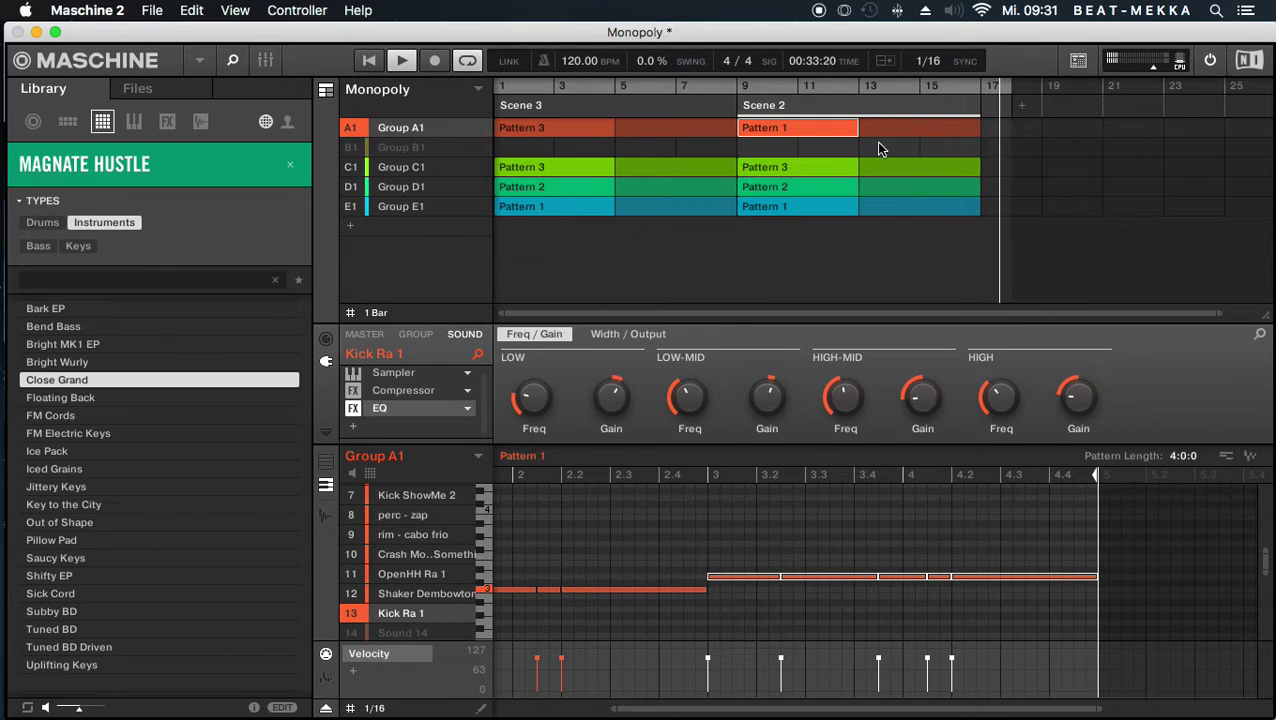
# - Remove the empty section after Scene 2 from the arrangement
pyautogui.click(996, 104)
pyautogui.rightClick(1001, 100)
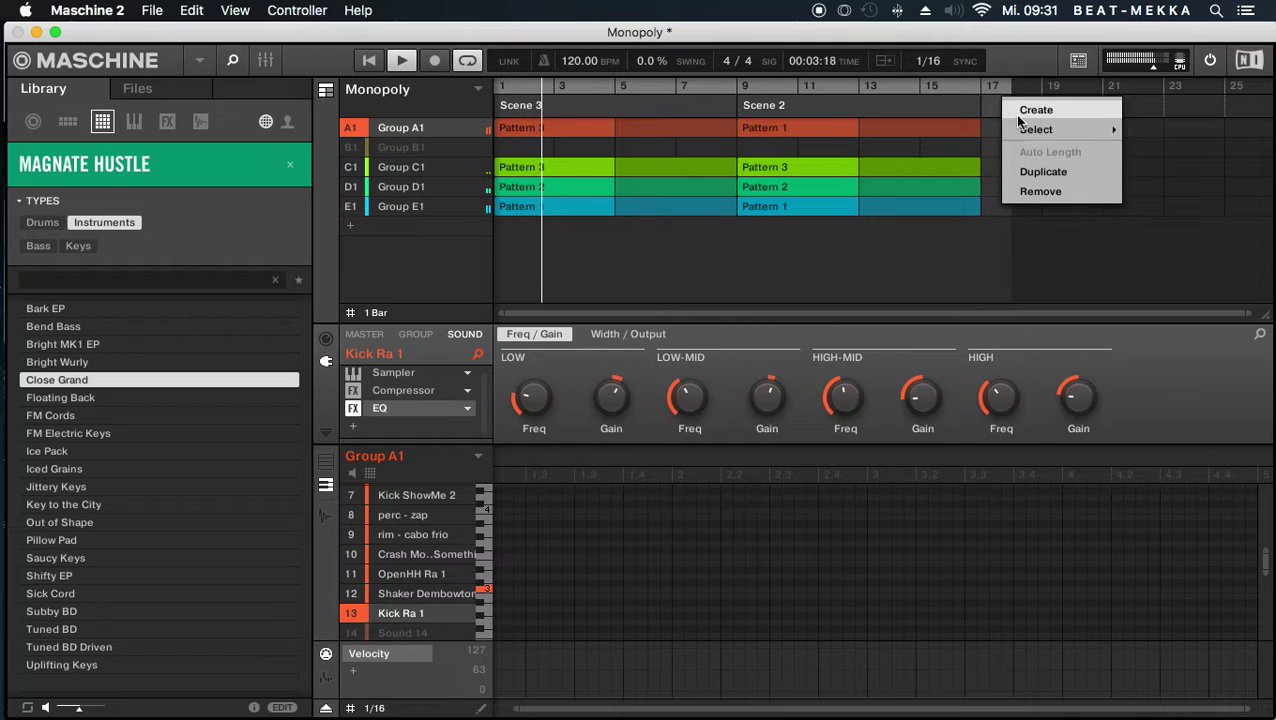
pyautogui.click(1040, 191)
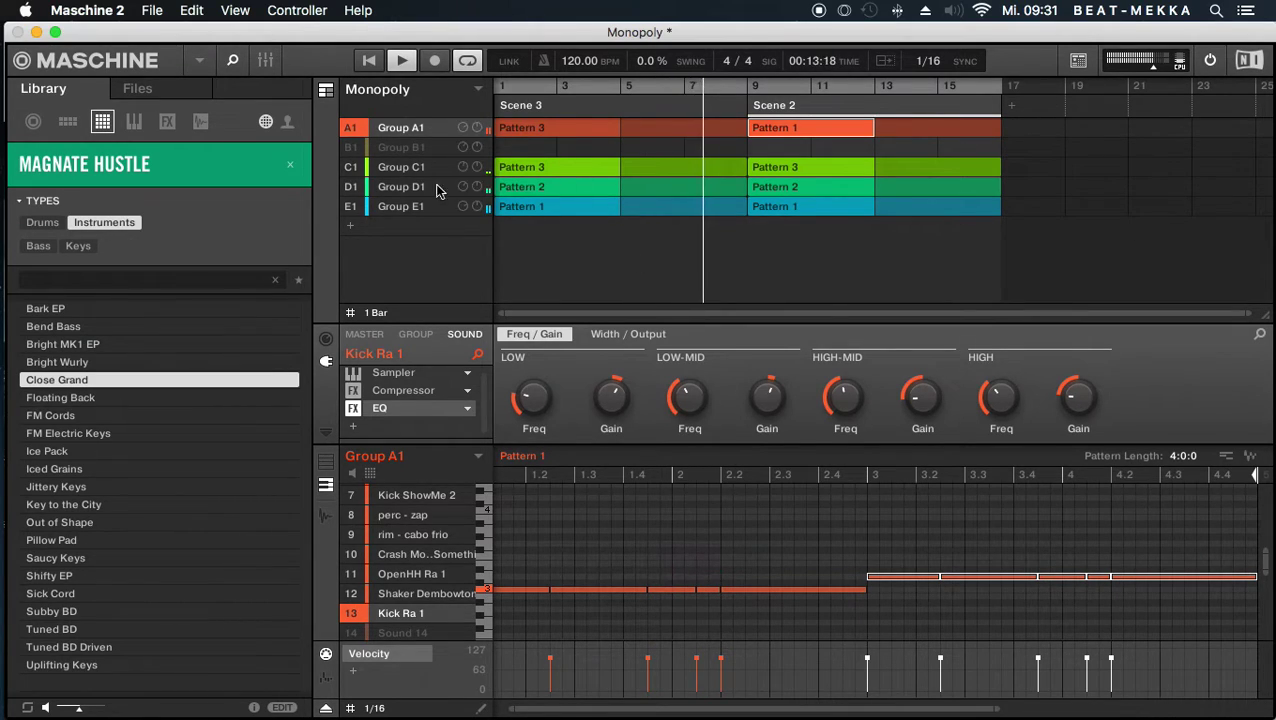
# - Review Group E1's pattern, and lower Group A1's selected Kick Ra 1 notes in bars 3 and 4 to C#3
pyautogui.click(384, 207)
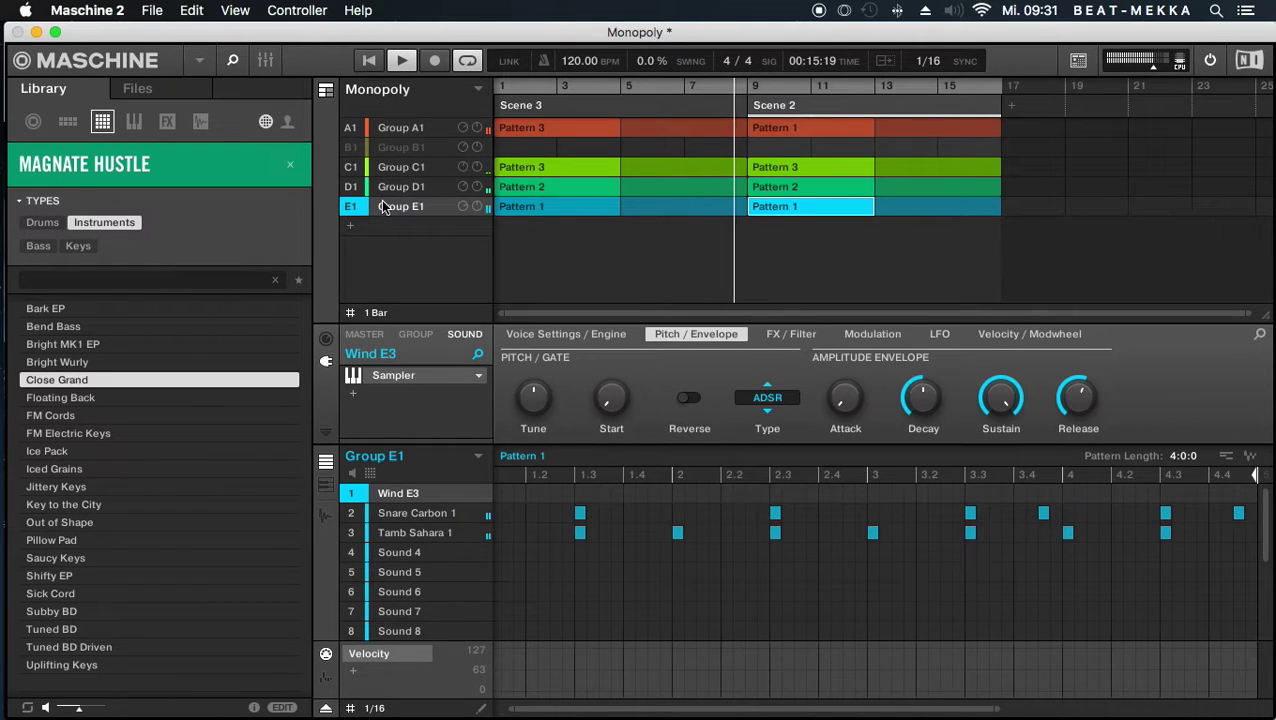
pyautogui.click(386, 128)
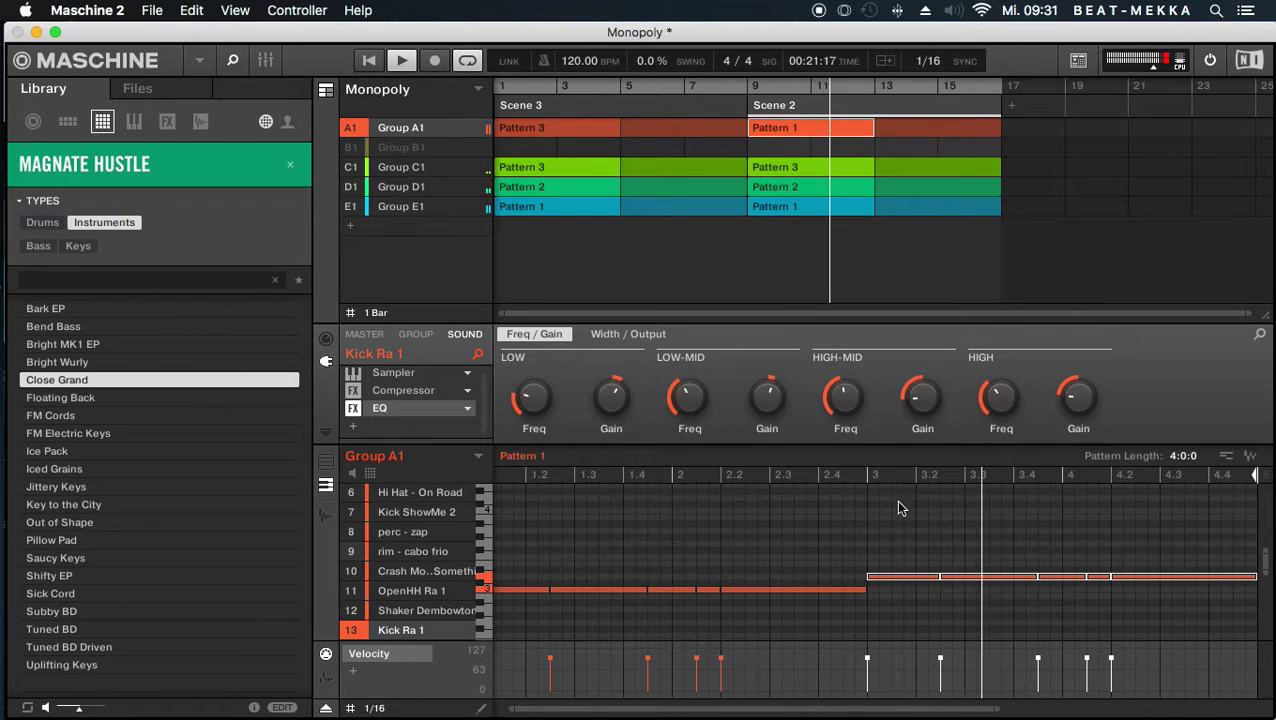
pyautogui.moveTo(898, 582); pyautogui.dragTo(900, 575)
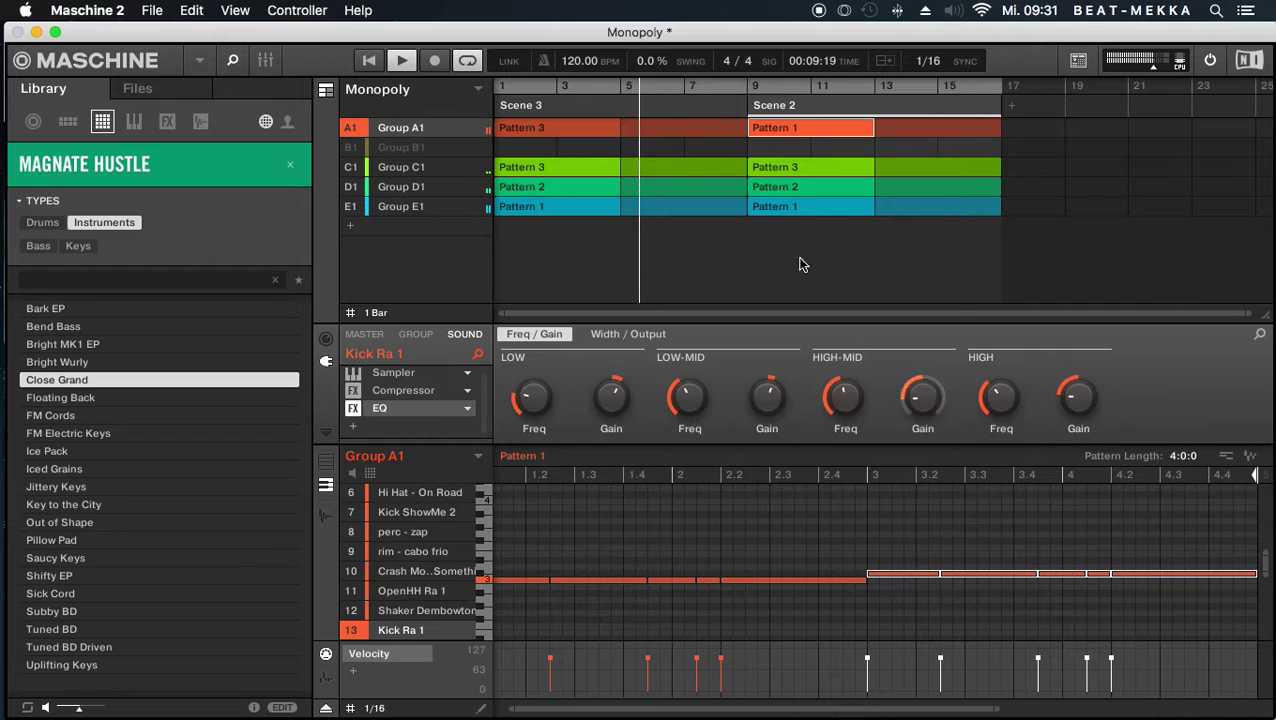
# - Save the Monopoly project under its existing name
pyautogui.click(105, 10)
pyautogui.moveTo(152, 10)
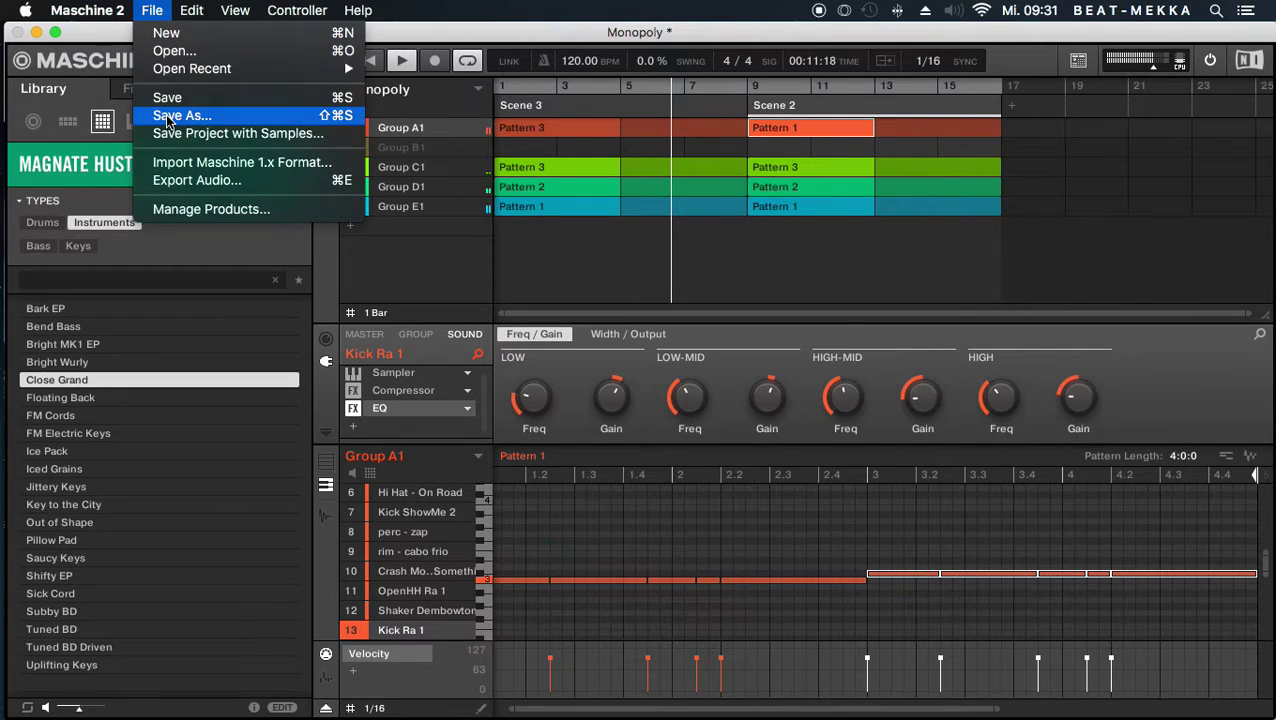
pyautogui.click(175, 99)
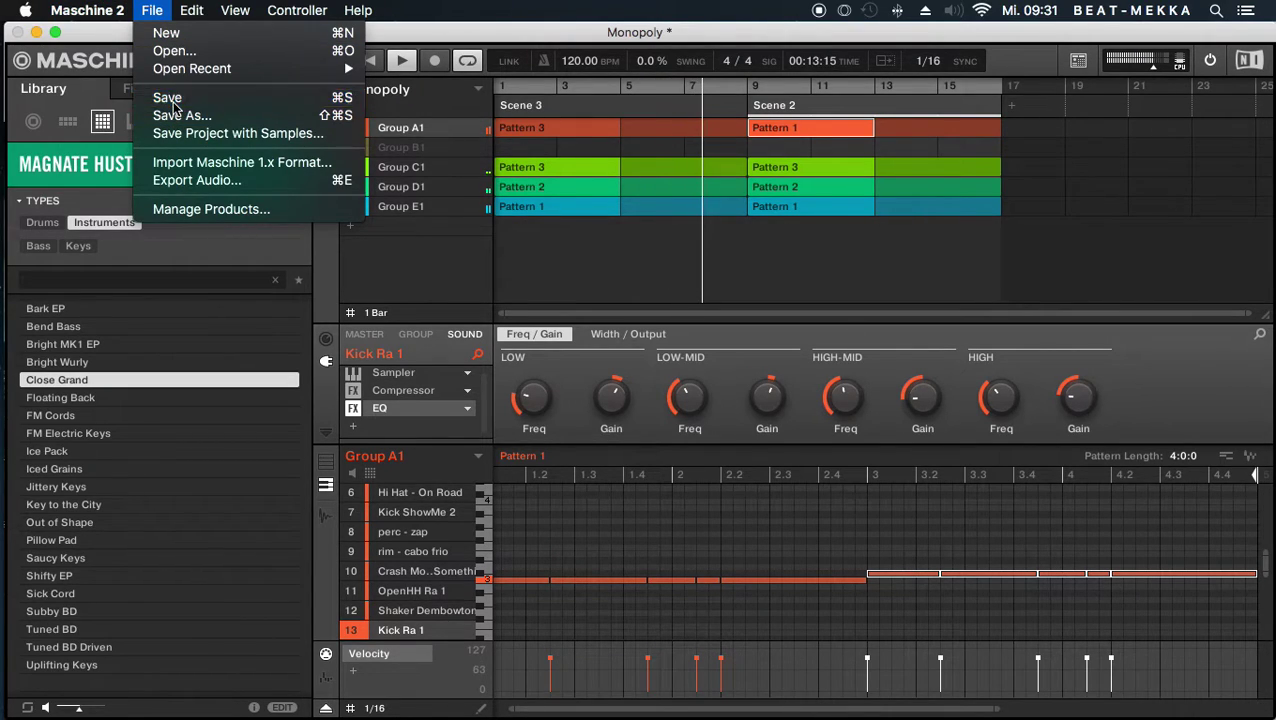